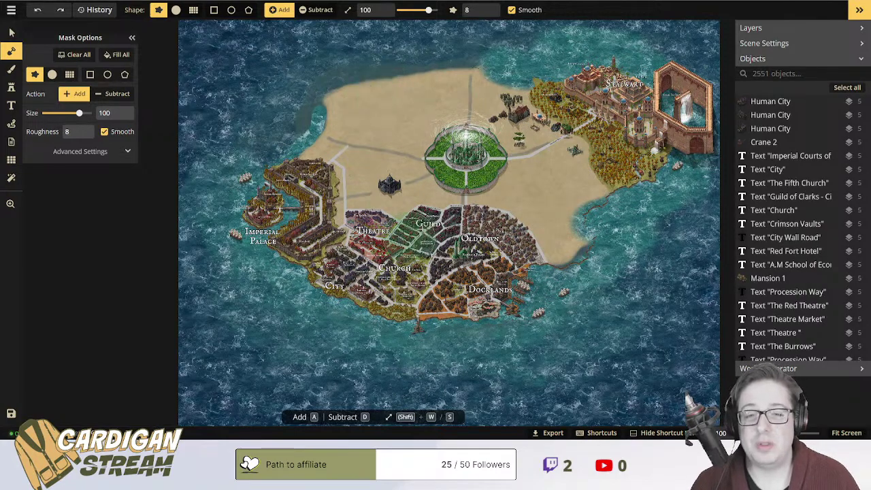
# Move the stone arch group down close behind the red-roofed cathedral and shrink it to size 10.
pyautogui.scroll(5, 531, 118)
pyautogui.scroll(3, 534, 109)
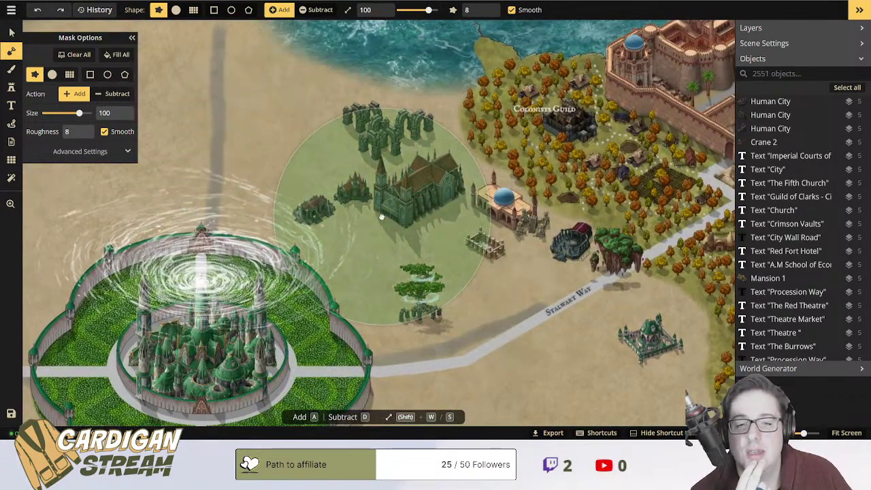
pyautogui.scroll(3, 382, 217)
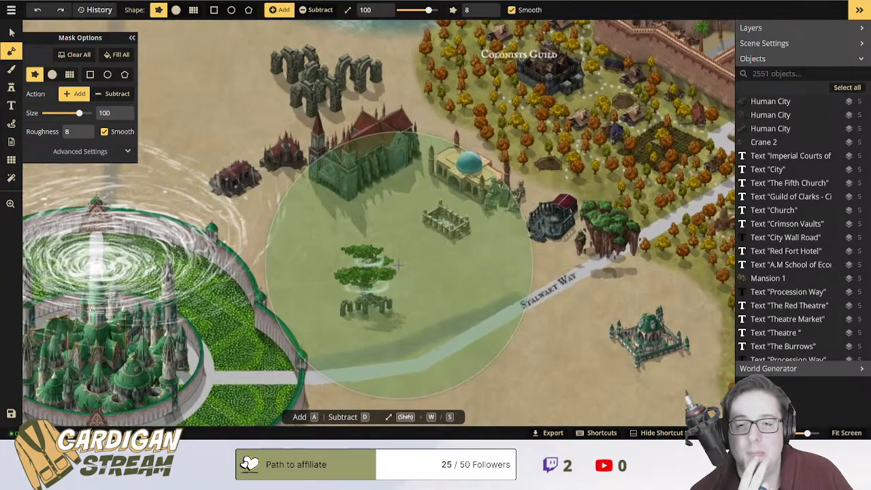
pyautogui.scroll(-1, 399, 265)
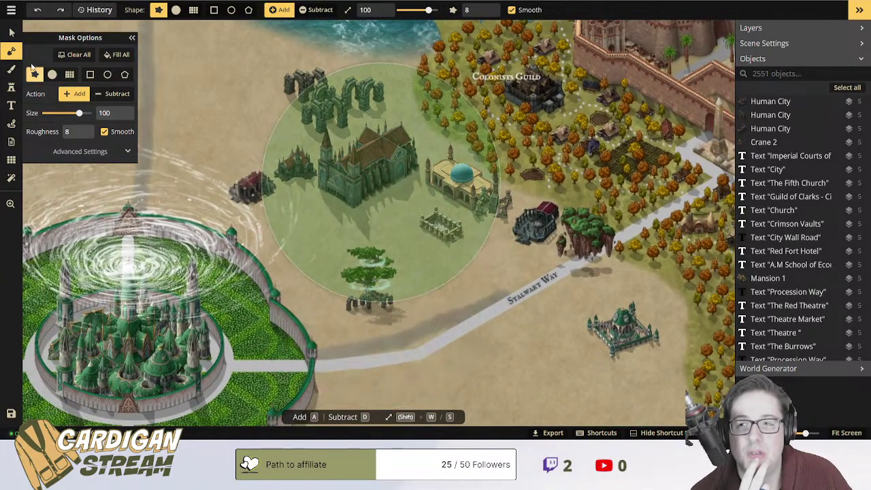
pyautogui.click(11, 32)
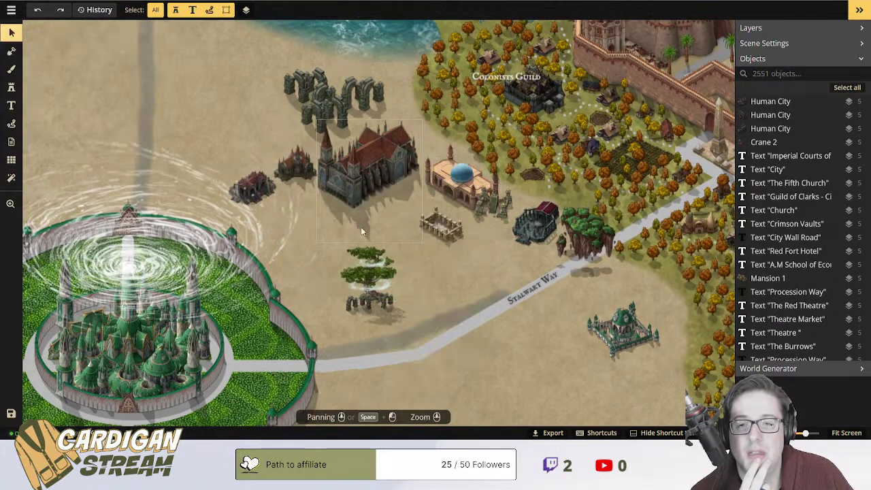
pyautogui.moveTo(324, 133); pyautogui.dragTo(325, 184)
pyautogui.moveTo(263, 102); pyautogui.dragTo(380, 159)
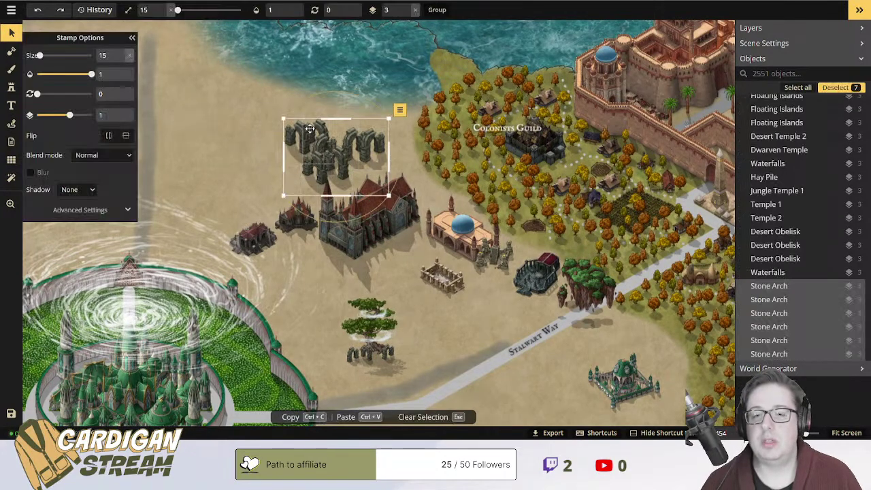
pyautogui.moveTo(286, 117); pyautogui.dragTo(328, 152)
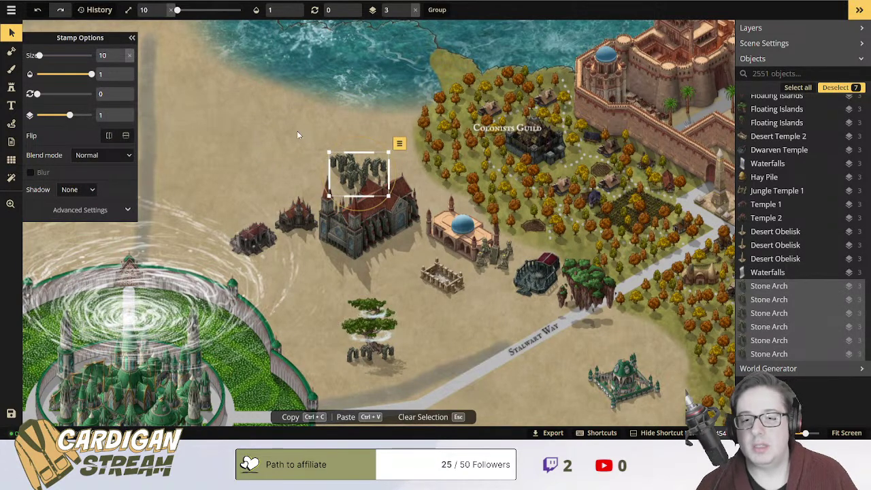
pyautogui.click(287, 134)
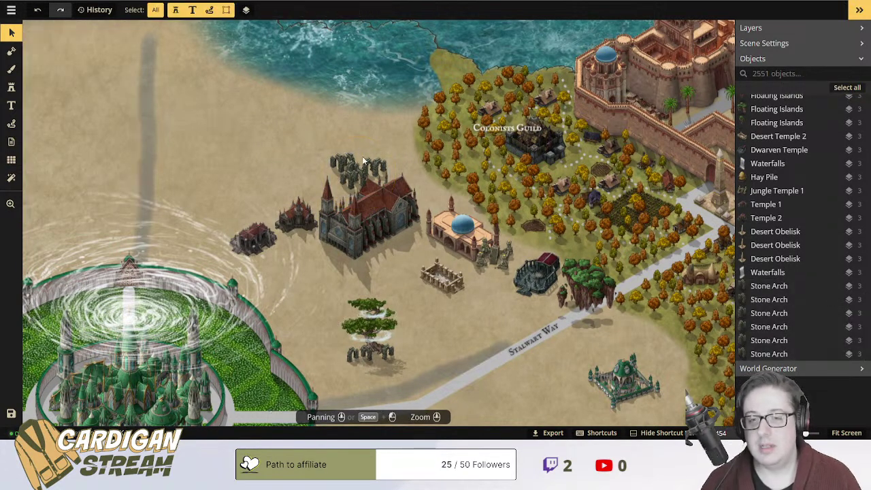
# Duplicate the stone arch group twice, keeping the copies at rotation 0, and arrange them in a dense cluster behind the cathedral.
pyautogui.moveTo(330, 143); pyautogui.dragTo(381, 168)
pyautogui.hotkey('ctrl', 'c')
pyautogui.hotkey('ctrl', 'v')
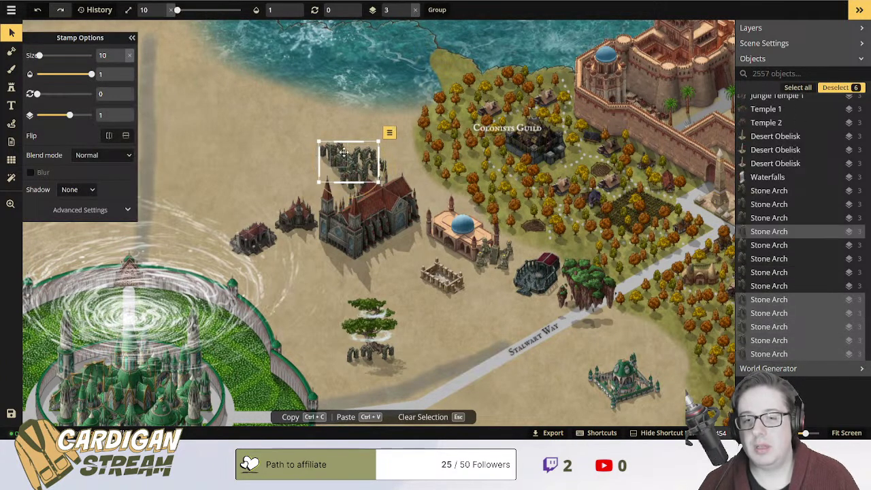
pyautogui.moveTo(330, 155); pyautogui.dragTo(403, 223)
pyautogui.hotkey('ctrl', 'v')
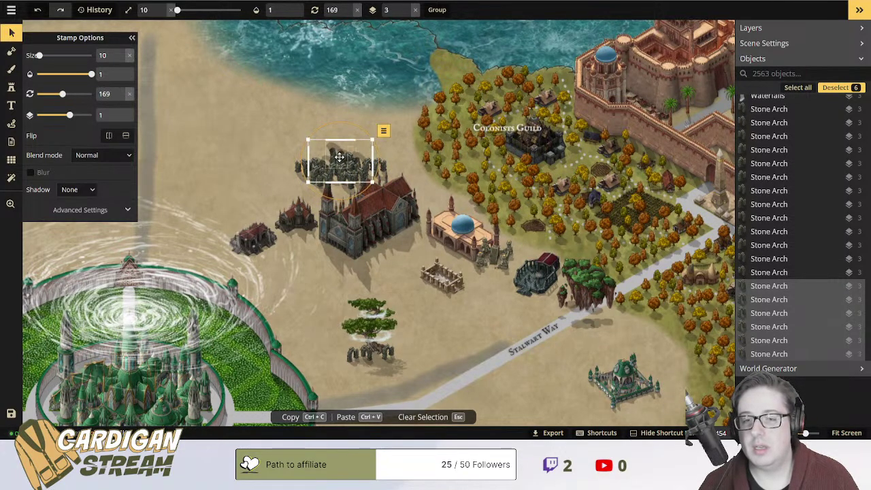
pyautogui.moveTo(337, 145); pyautogui.dragTo(364, 155)
pyautogui.hotkey('ctrl', 'z')
pyautogui.hotkey('ctrl', 'z')
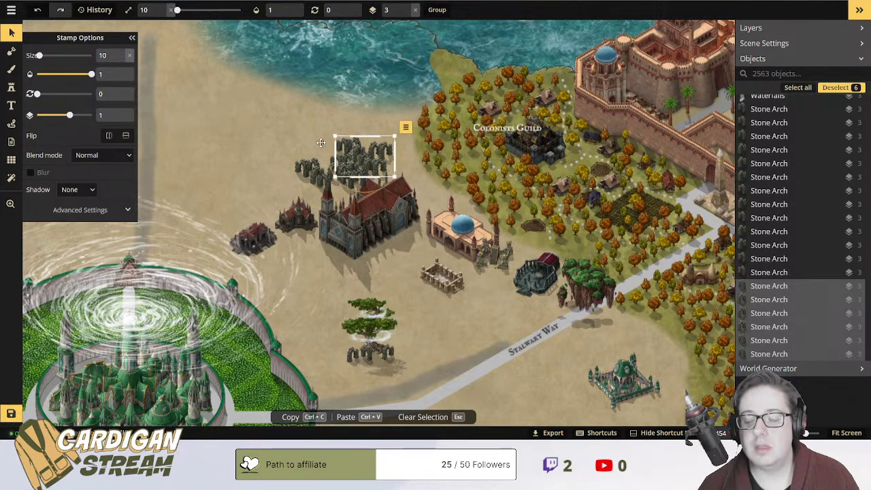
pyautogui.click(287, 132)
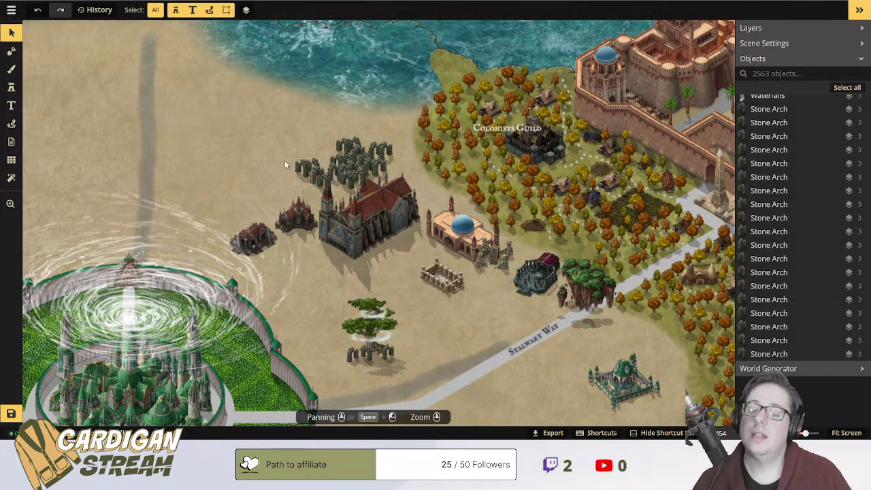
# Search the Fantasy Regional HD stamp catalog for "ruin".
pyautogui.click(10, 89)
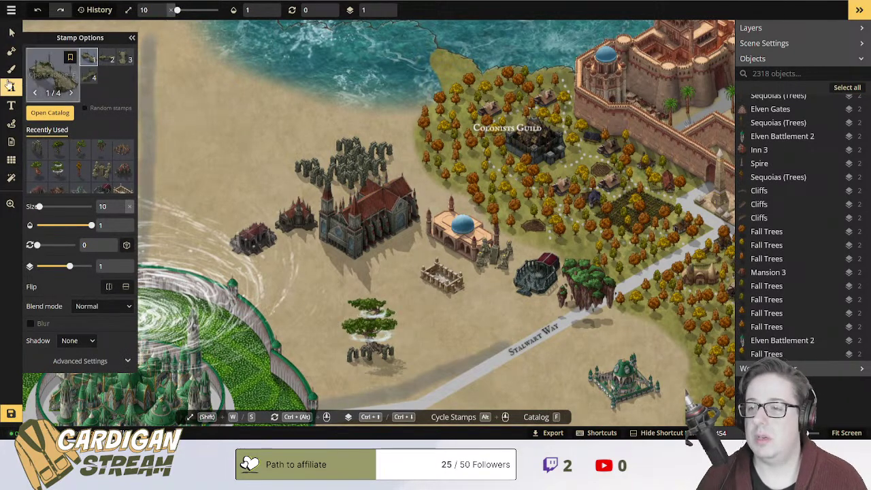
pyautogui.click(46, 112)
pyautogui.click(222, 43)
pyautogui.write('ruin')
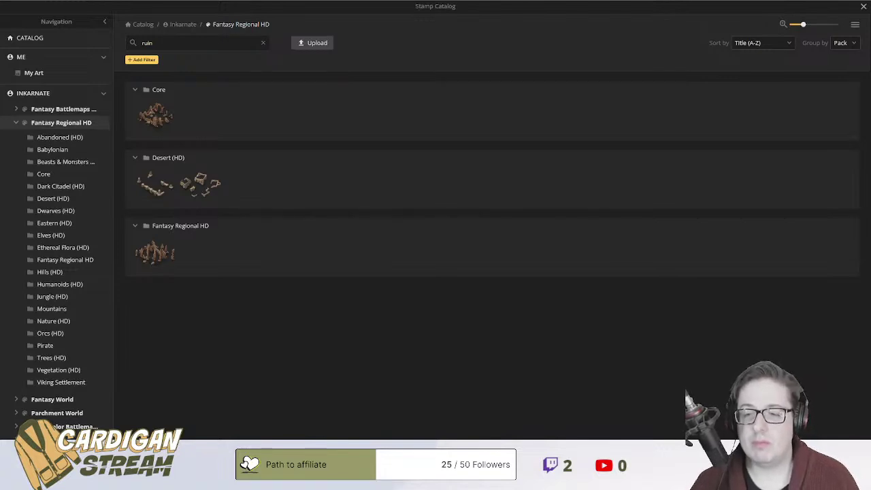
pyautogui.click(185, 43)
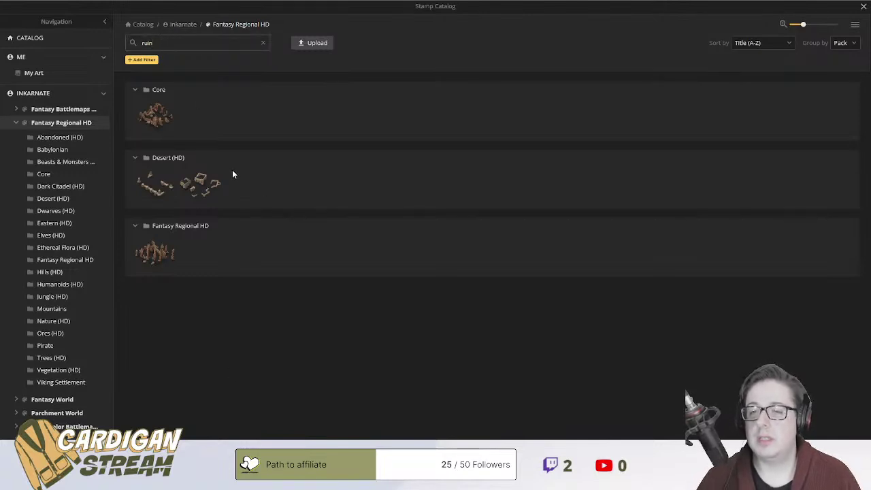
pyautogui.moveTo(161, 117)
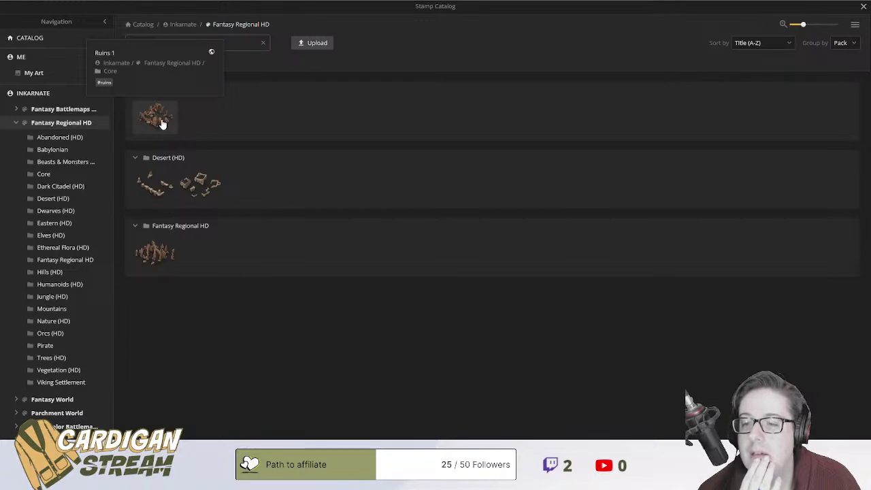
# Try the ruins stamp from the Fantasy Regional HD group at size 22 on the sand northwest of the cathedral.
pyautogui.click(153, 247)
pyautogui.scroll(1, 272, 156)
pyautogui.click(267, 154)
pyautogui.moveTo(288, 129); pyautogui.dragTo(310, 114)
pyautogui.moveTo(290, 149)
pyautogui.mouseDown()
pyautogui.moveTo(331, 152)
pyautogui.moveTo(279, 160)
pyautogui.moveTo(292, 146)
pyautogui.mouseUp()
pyautogui.press('Delete')
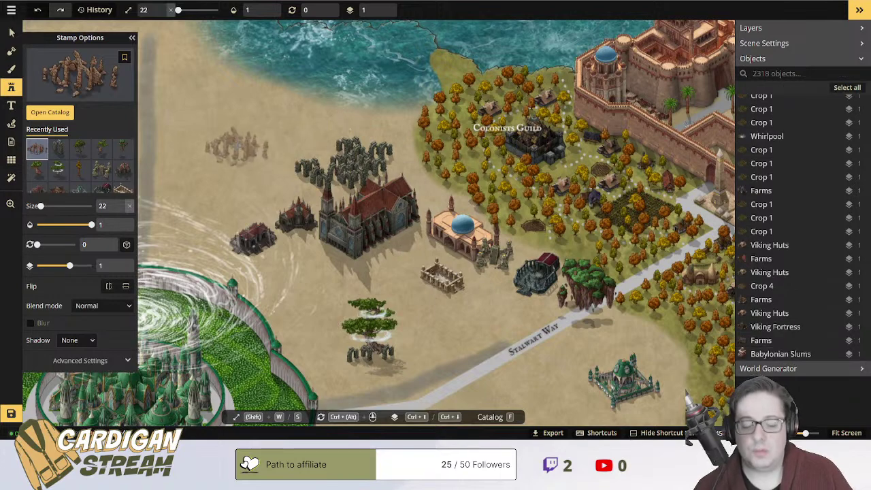
# Move the small stone statue ruin from beside the blue-domed temple to the sand just above the large tree.
pyautogui.click(12, 32)
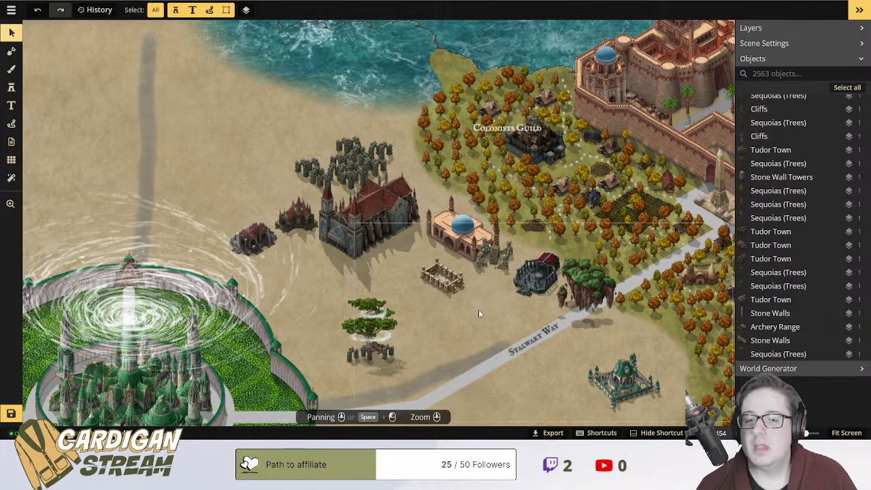
pyautogui.click(444, 276)
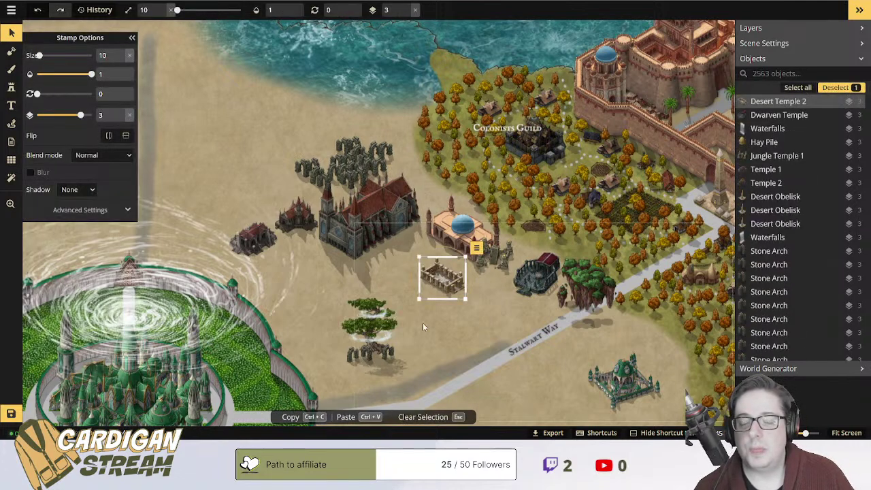
pyautogui.click(445, 307)
pyautogui.click(284, 143)
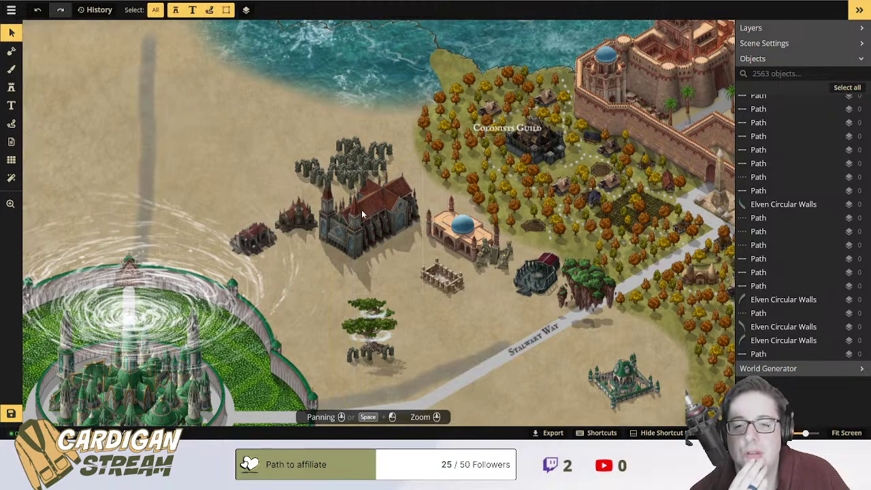
pyautogui.click(499, 259)
pyautogui.moveTo(498, 260); pyautogui.dragTo(366, 276)
pyautogui.scroll(2, 421, 293)
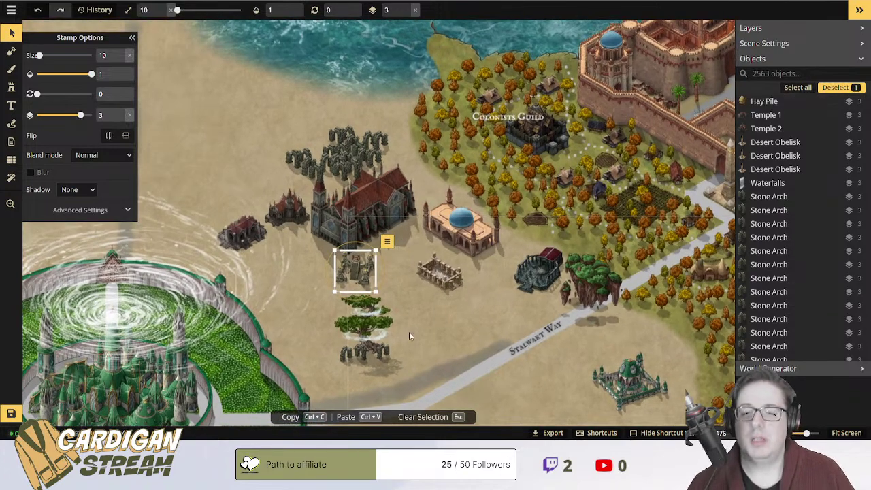
# Delete the stone arches around the base of the large tree north of Stalwart Way.
pyautogui.click(384, 333)
pyautogui.click(383, 352)
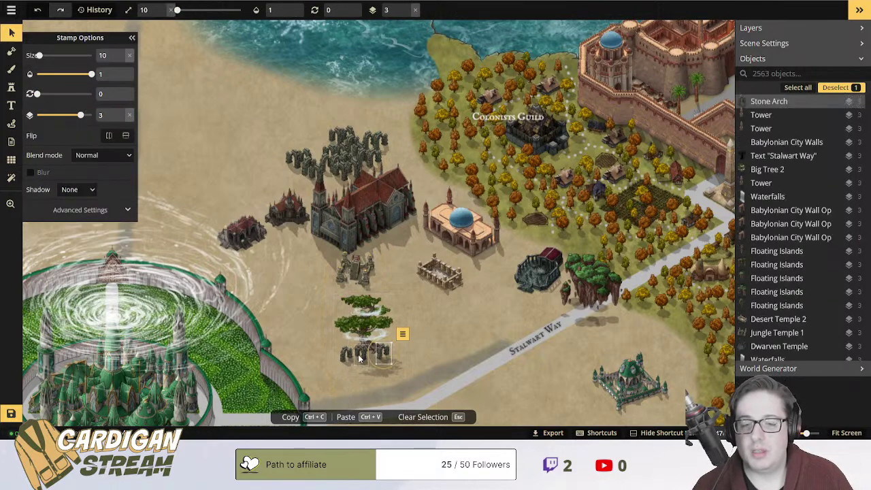
pyautogui.press('Delete')
pyautogui.click(345, 356)
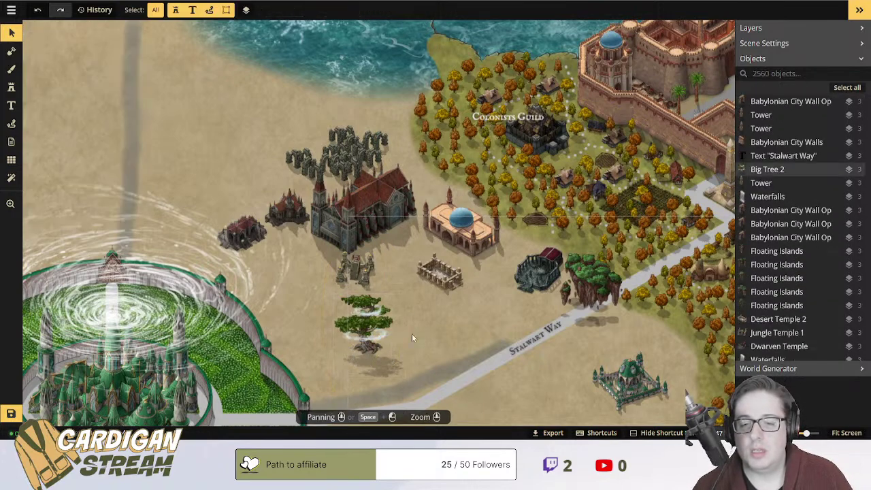
pyautogui.click(403, 337)
pyautogui.scroll(1, 409, 326)
pyautogui.moveTo(408, 325); pyautogui.dragTo(413, 300)
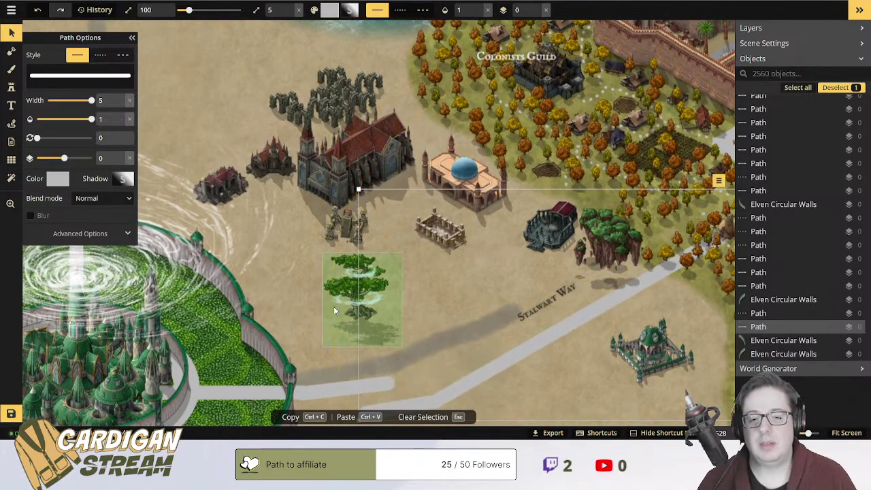
pyautogui.hotkey('ctrl', 'z')
pyautogui.scroll(-2, 279, 253)
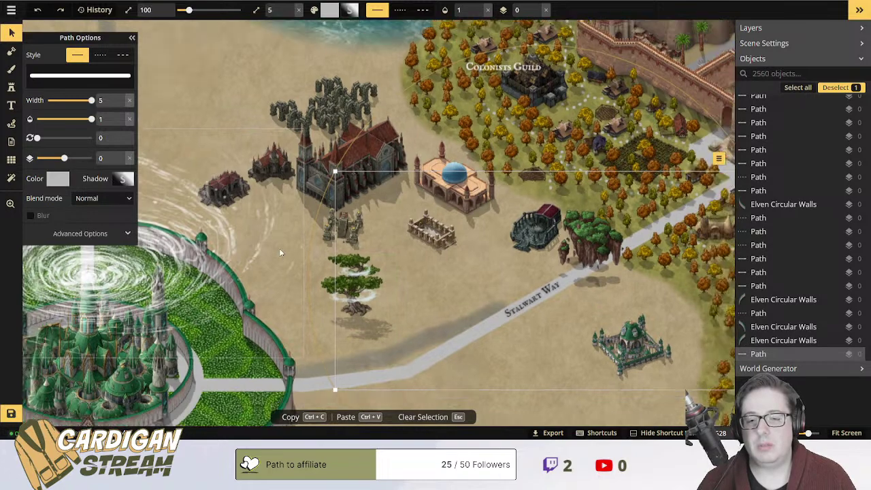
pyautogui.click(275, 255)
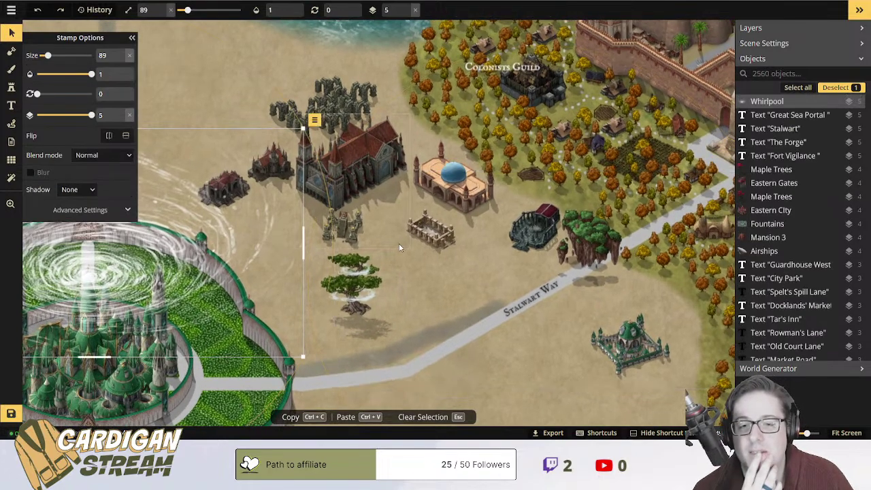
pyautogui.click(260, 94)
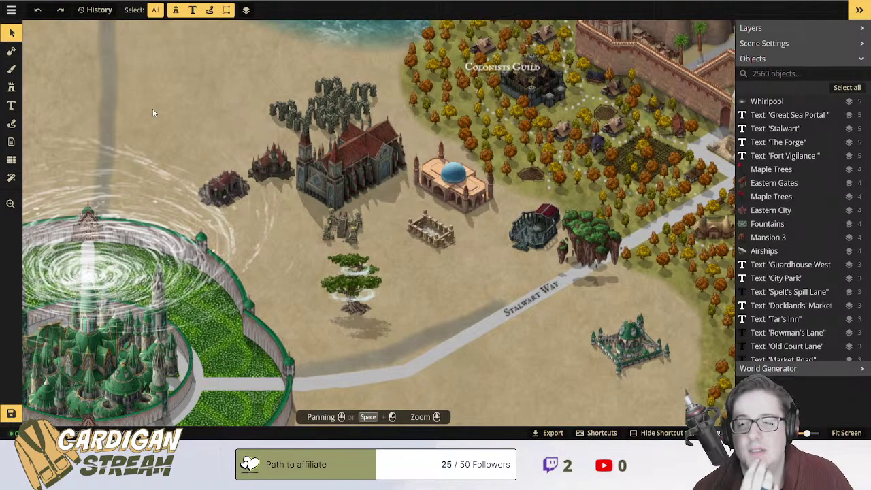
# Paint the olive-green grass texture on the background layer along the north side of Stalwart Way with a brush size of 27.
pyautogui.click(10, 69)
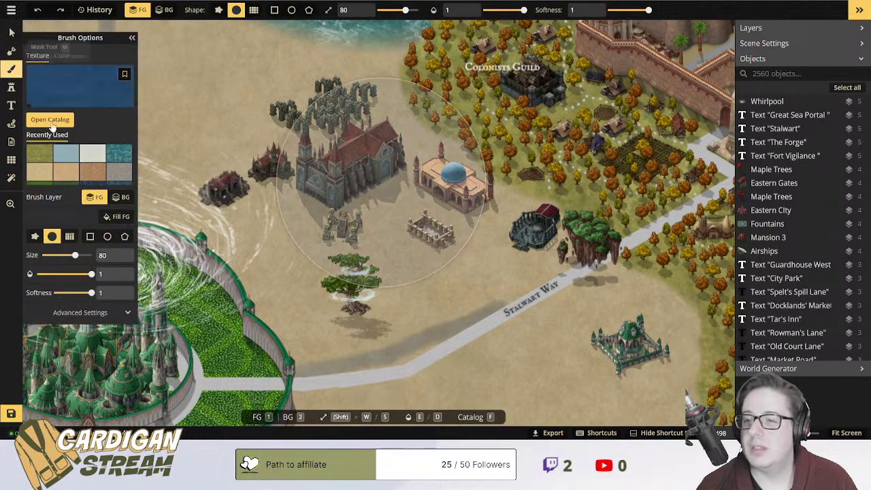
pyautogui.click(41, 155)
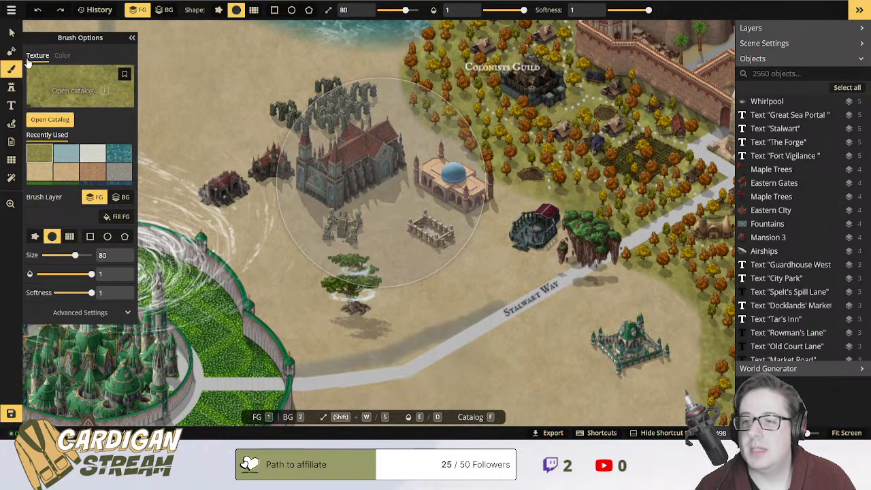
pyautogui.moveTo(75, 255); pyautogui.dragTo(59, 255)
pyautogui.moveTo(332, 314); pyautogui.dragTo(368, 340)
pyautogui.hotkey('ctrl', 'z')
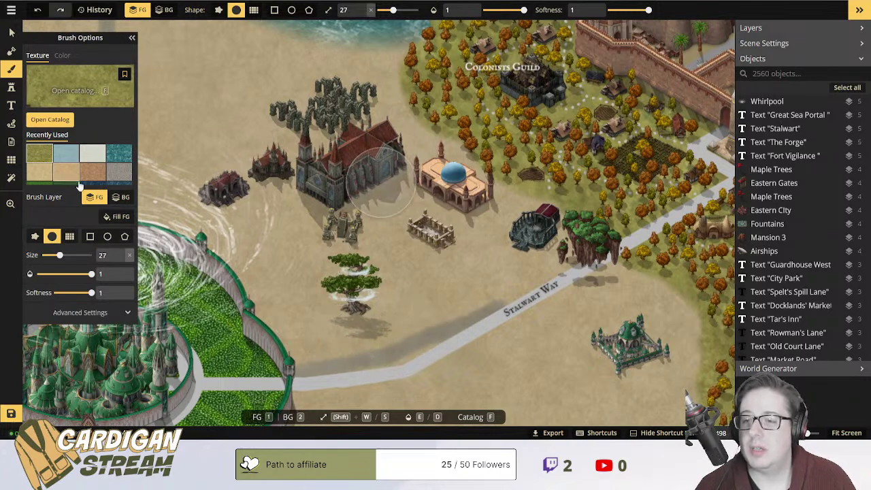
pyautogui.click(121, 198)
pyautogui.moveTo(462, 348)
pyautogui.mouseDown()
pyautogui.moveTo(377, 354)
pyautogui.moveTo(423, 338)
pyautogui.moveTo(445, 317)
pyautogui.moveTo(320, 354)
pyautogui.moveTo(439, 320)
pyautogui.moveTo(585, 244)
pyautogui.moveTo(637, 203)
pyautogui.moveTo(505, 288)
pyautogui.moveTo(288, 357)
pyautogui.moveTo(399, 339)
pyautogui.moveTo(566, 232)
pyautogui.mouseUp()
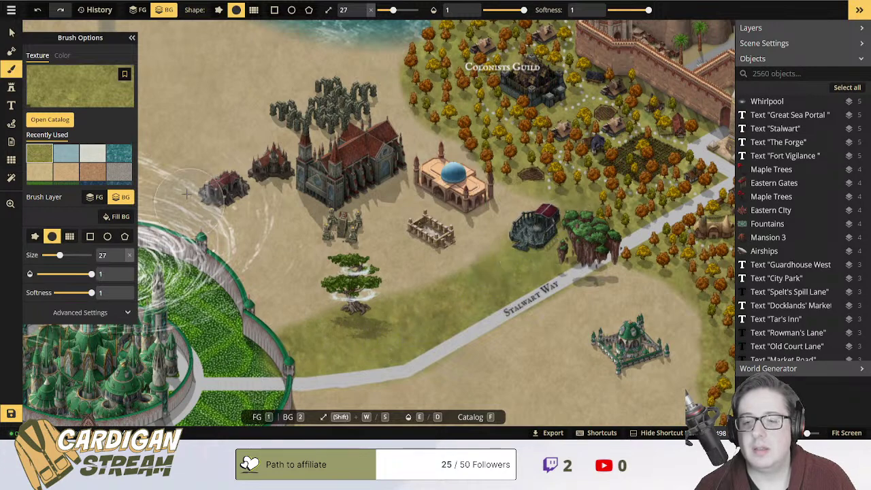
# Move the large tree slightly southeast onto the painted grass beside the road.
pyautogui.click(12, 32)
pyautogui.click(354, 295)
pyautogui.moveTo(354, 294); pyautogui.dragTo(379, 309)
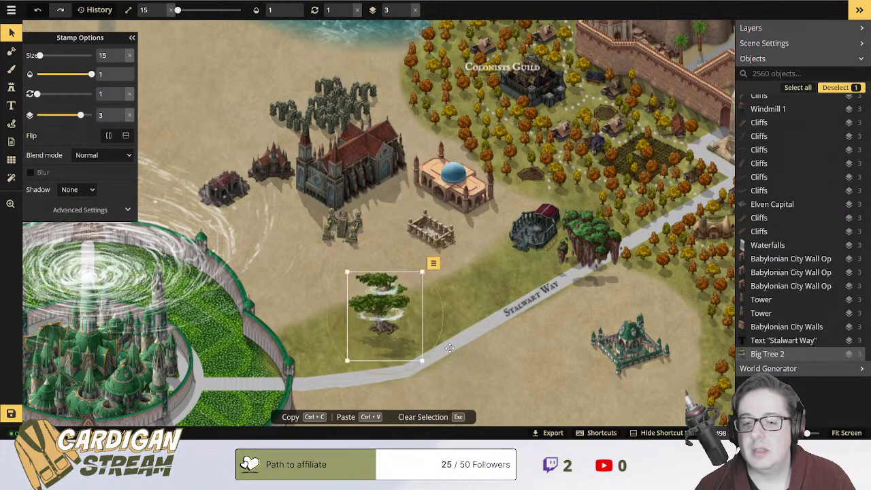
pyautogui.click(305, 278)
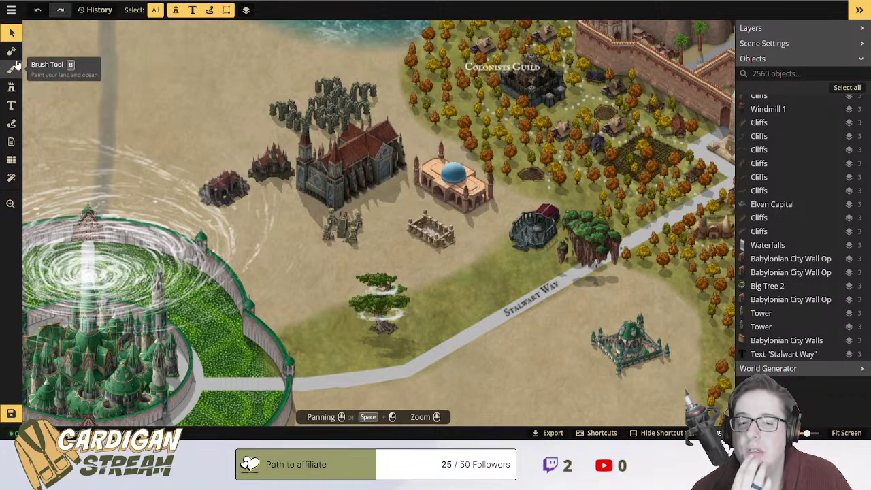
pyautogui.click(587, 233)
pyautogui.moveTo(587, 233); pyautogui.dragTo(449, 305)
pyautogui.hotkey('ctrl', 'z')
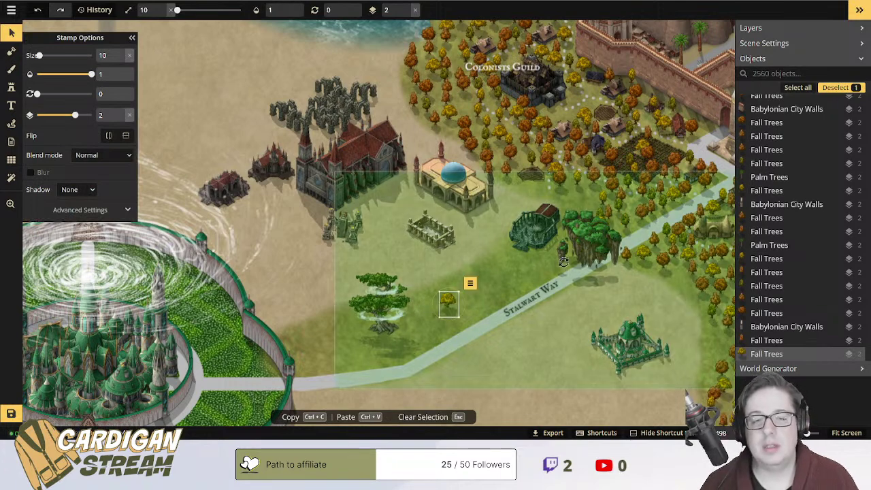
pyautogui.click(565, 250)
pyautogui.moveTo(565, 250); pyautogui.dragTo(574, 231)
pyautogui.press('Escape')
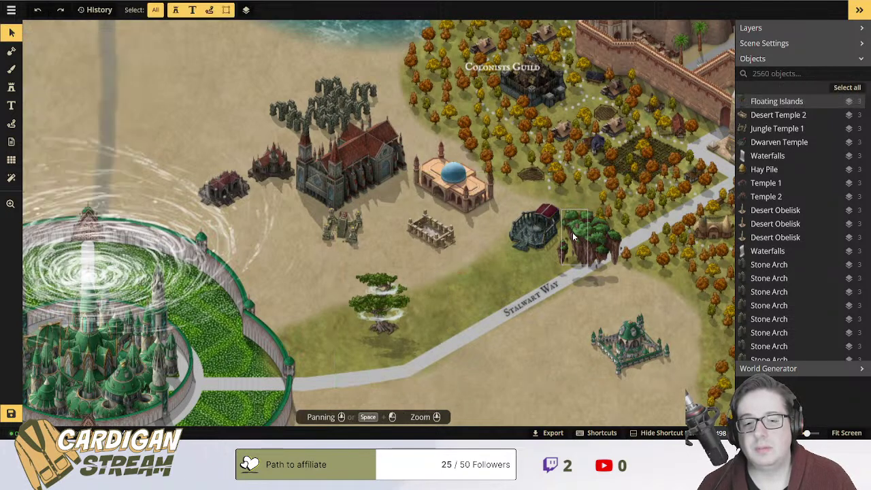
pyautogui.click(561, 249)
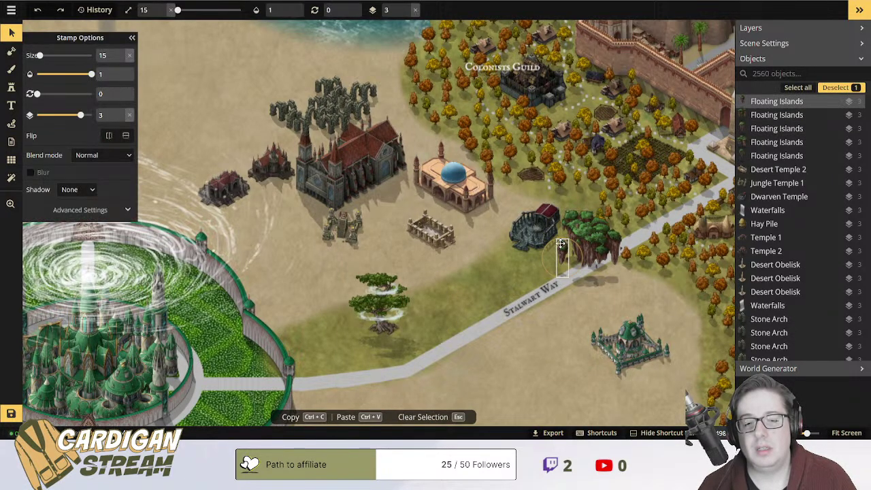
pyautogui.click(577, 231)
pyautogui.click(594, 239)
pyautogui.click(532, 280)
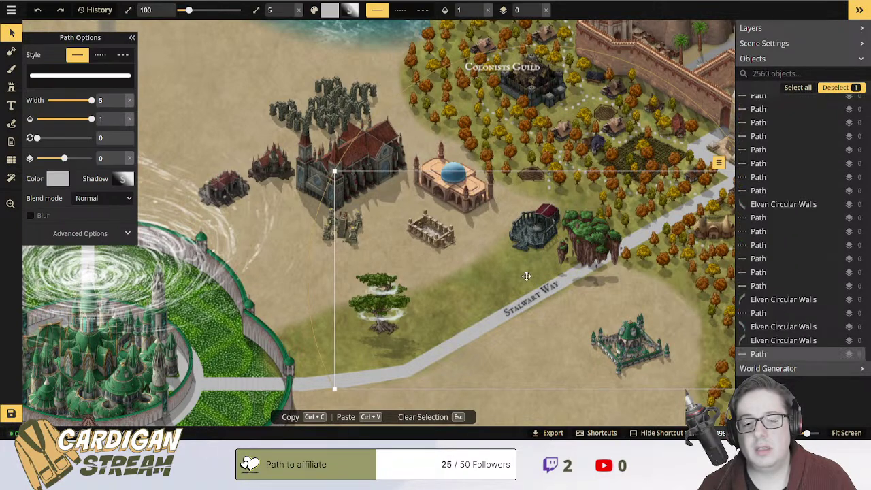
pyautogui.click(302, 282)
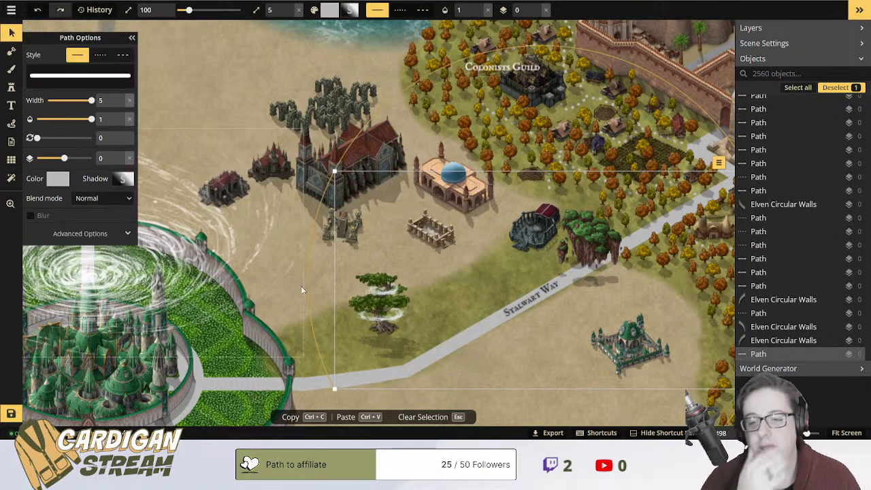
pyautogui.click(316, 271)
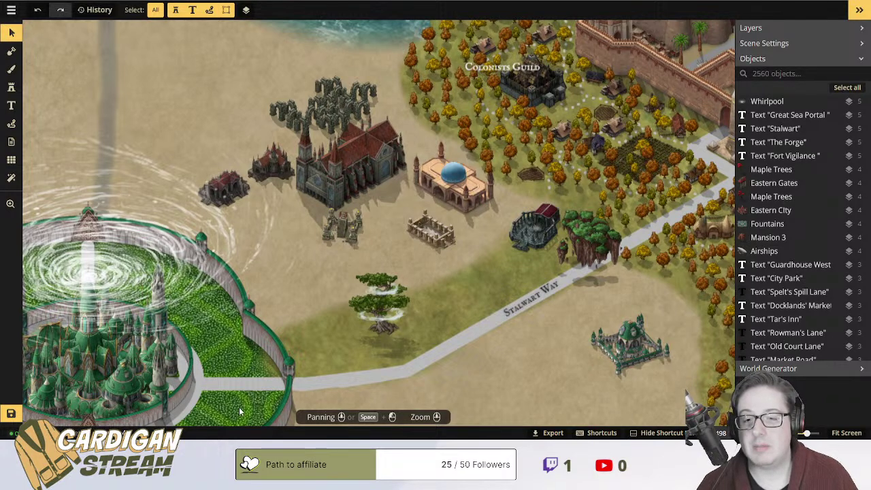
# Shrink the blue-domed temple to size 10 and move it east to the edge of the autumn forest.
pyautogui.scroll(1, 421, 200)
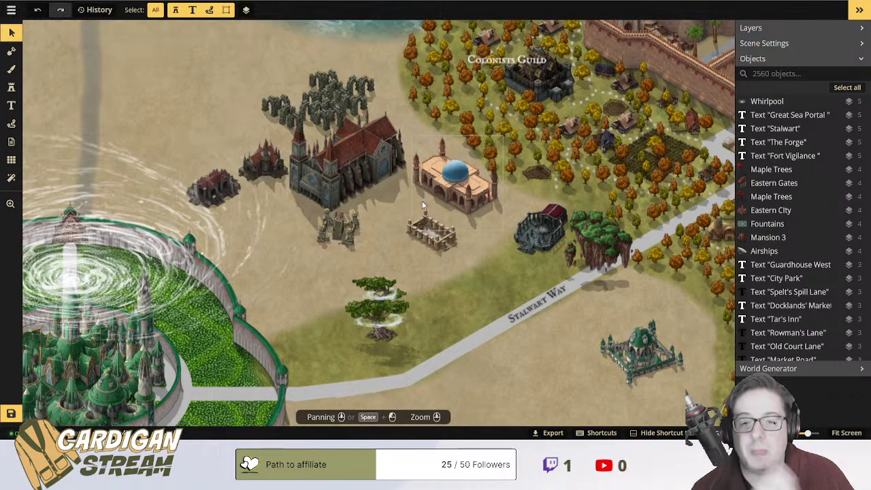
pyautogui.click(426, 206)
pyautogui.moveTo(420, 140); pyautogui.dragTo(441, 165)
pyautogui.moveTo(476, 193); pyautogui.dragTo(498, 187)
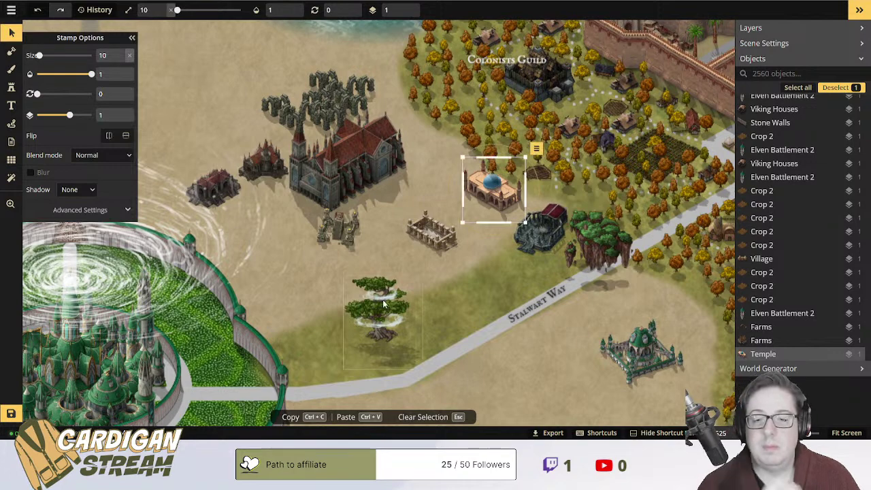
pyautogui.click(294, 286)
pyautogui.click(459, 264)
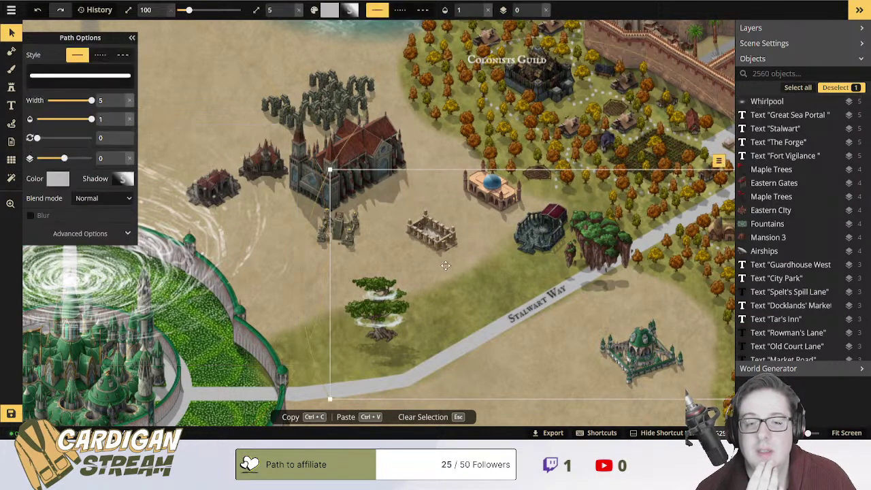
# Move one floating island piece from the roadside cluster to the grass just east of the large tree.
pyautogui.click(381, 310)
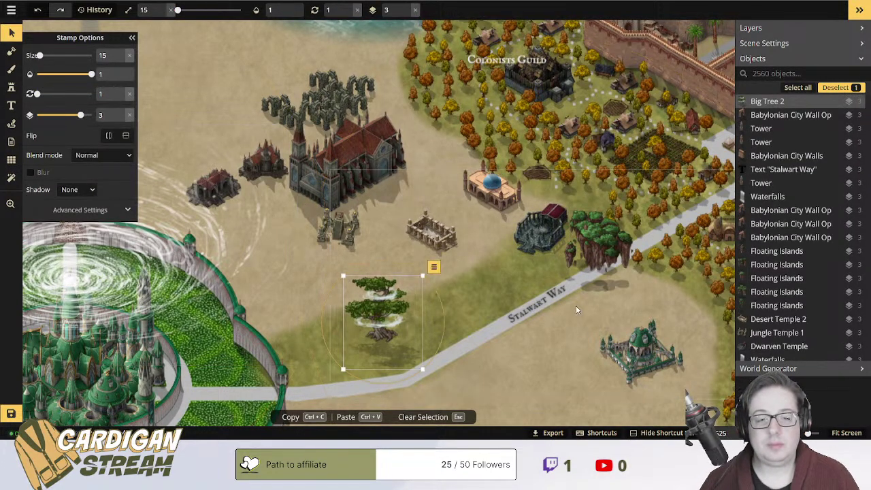
pyautogui.click(579, 237)
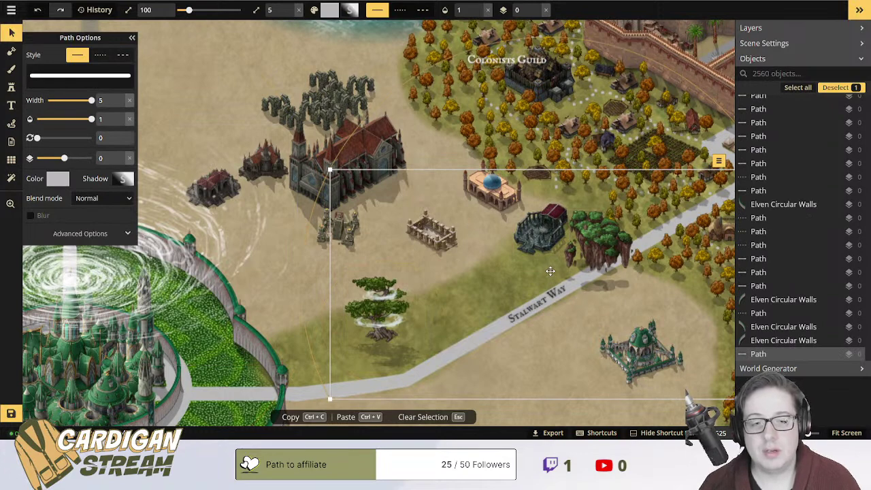
pyautogui.click(427, 161)
pyautogui.moveTo(432, 168); pyautogui.dragTo(620, 279)
pyautogui.press('Escape')
pyautogui.click(593, 253)
pyautogui.moveTo(594, 249); pyautogui.dragTo(447, 286)
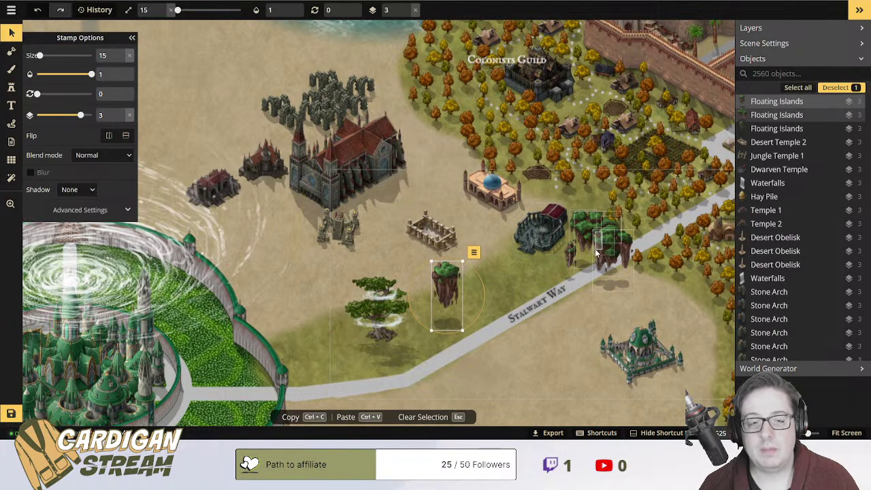
# Move the remaining floating island pieces from beside Stalwart Way and cluster them around the piece east of the large tree.
pyautogui.click(542, 299)
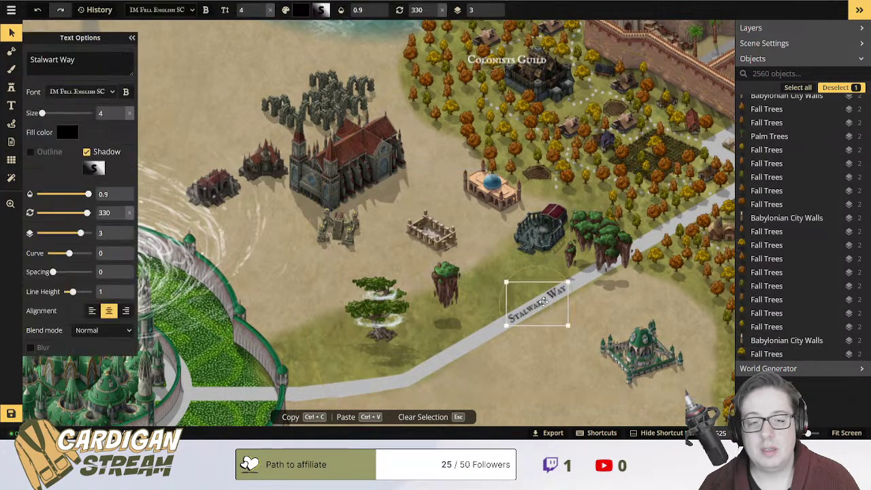
pyautogui.click(543, 302)
pyautogui.click(575, 282)
pyautogui.click(580, 238)
pyautogui.moveTo(581, 238); pyautogui.dragTo(455, 261)
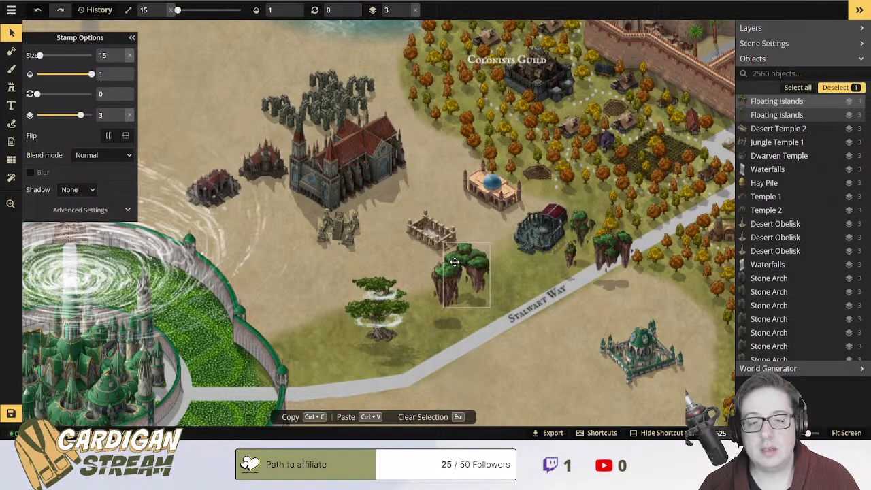
pyautogui.click(582, 228)
pyautogui.moveTo(582, 228); pyautogui.dragTo(459, 280)
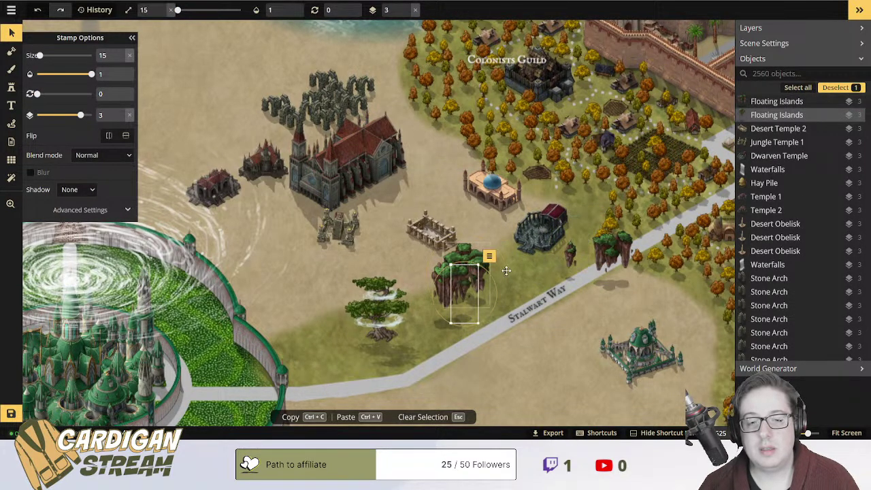
pyautogui.click(584, 232)
pyautogui.moveTo(583, 232); pyautogui.dragTo(437, 279)
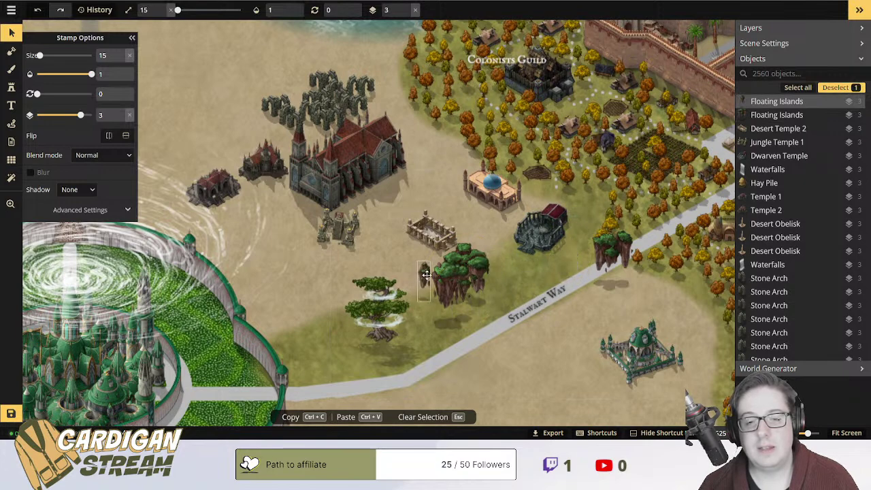
pyautogui.click(618, 248)
pyautogui.moveTo(618, 248); pyautogui.dragTo(441, 263)
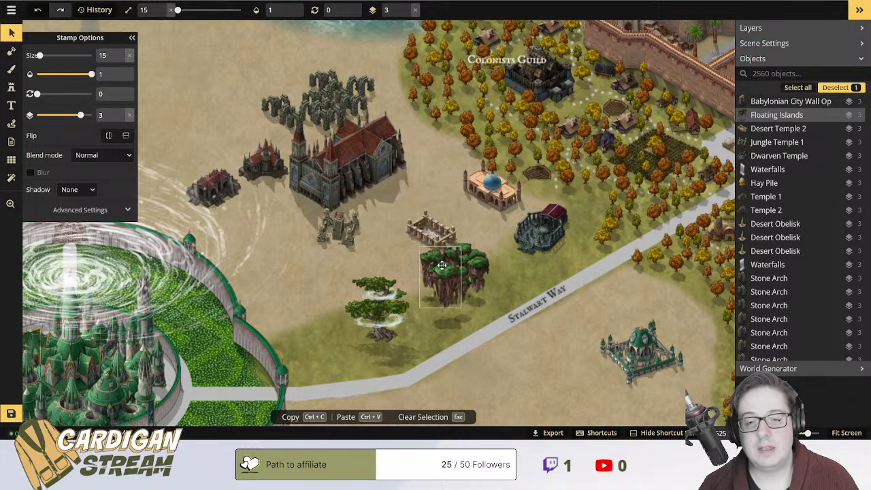
# Move the walled sandstone ruin north to sit directly west of the blue-domed temple.
pyautogui.click(423, 228)
pyautogui.moveTo(424, 228); pyautogui.dragTo(428, 180)
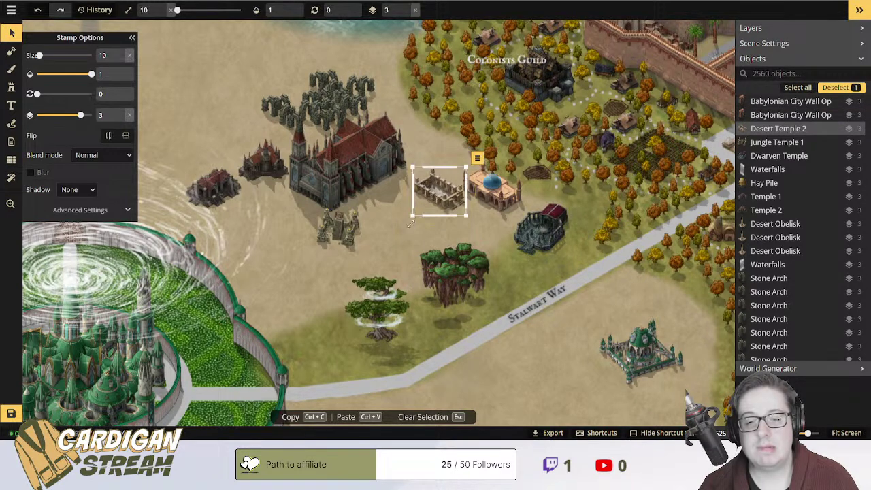
pyautogui.click(402, 240)
# Select all five floating island pieces together and move them southwest toward the large tree.
pyautogui.click(420, 251)
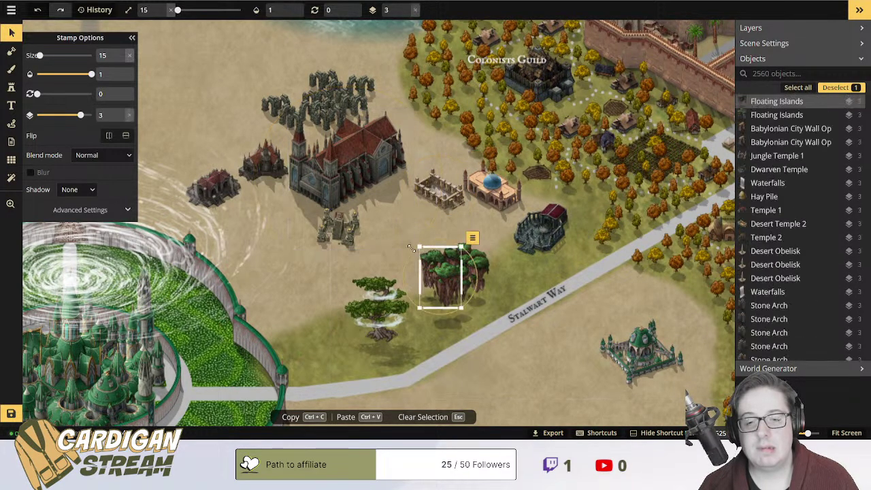
pyautogui.moveTo(410, 246); pyautogui.dragTo(491, 314)
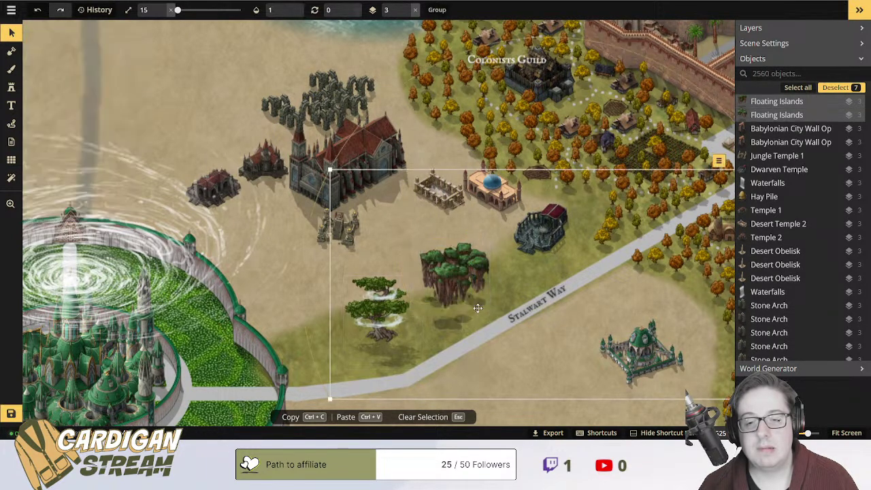
pyautogui.click(378, 316)
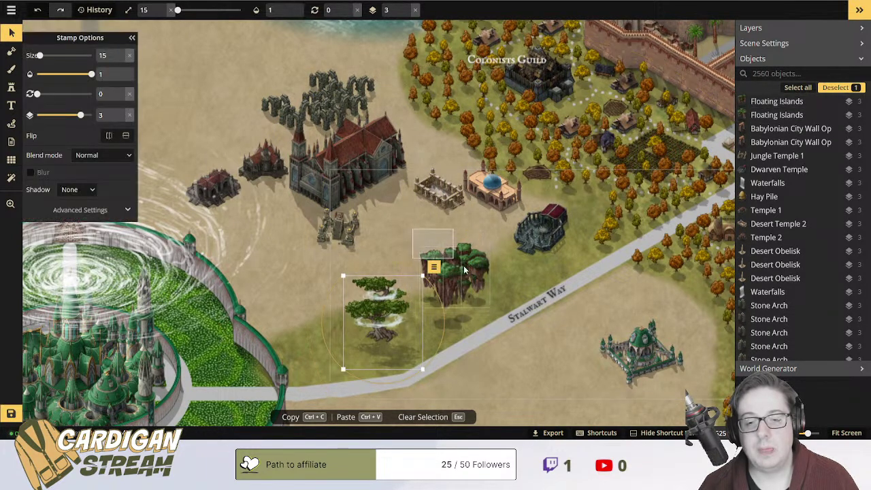
pyautogui.moveTo(330, 171); pyautogui.dragTo(734, 399)
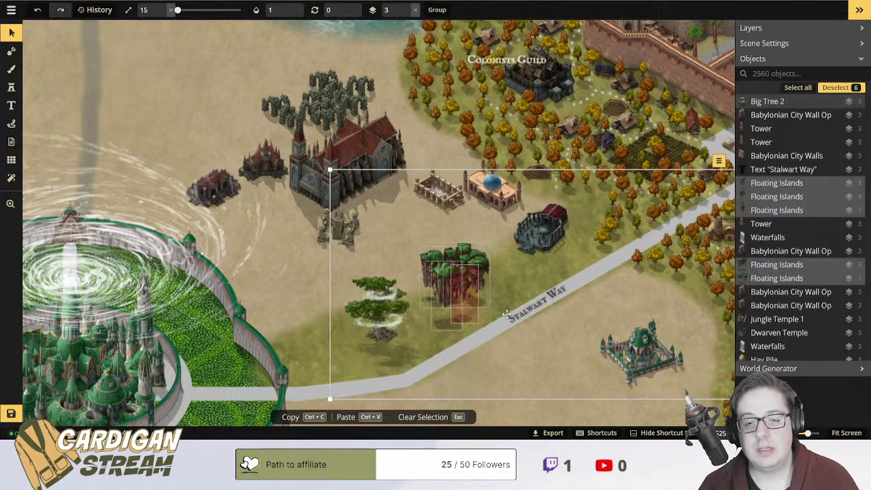
pyautogui.click(469, 264)
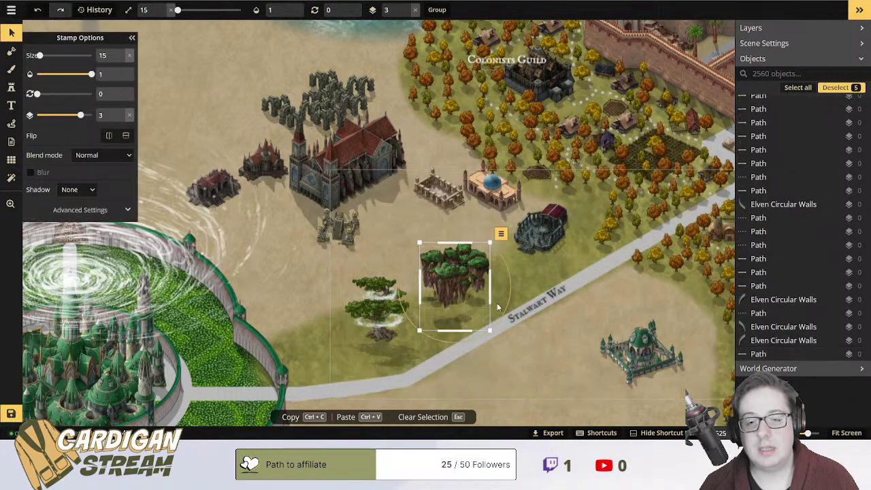
pyautogui.moveTo(443, 266); pyautogui.dragTo(403, 289)
# Move the large tree on top of the floating island cluster and set its layer to 4.
pyautogui.moveTo(363, 310); pyautogui.dragTo(395, 254)
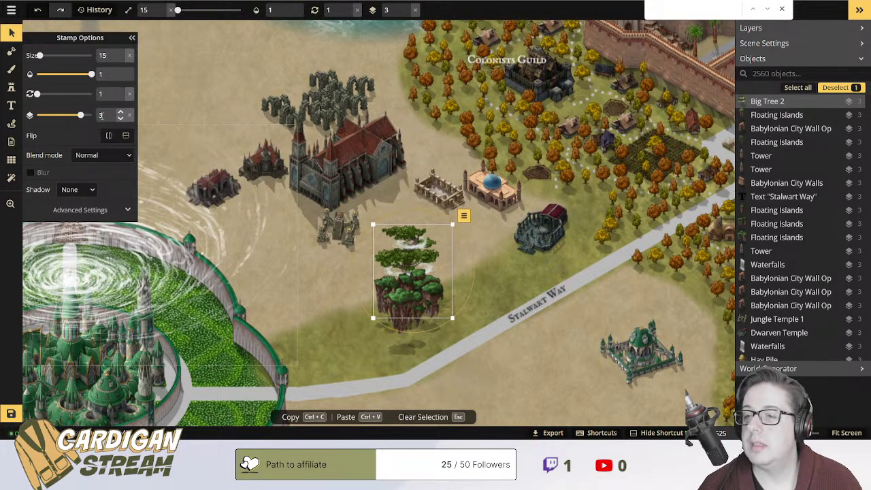
pyautogui.click(120, 116)
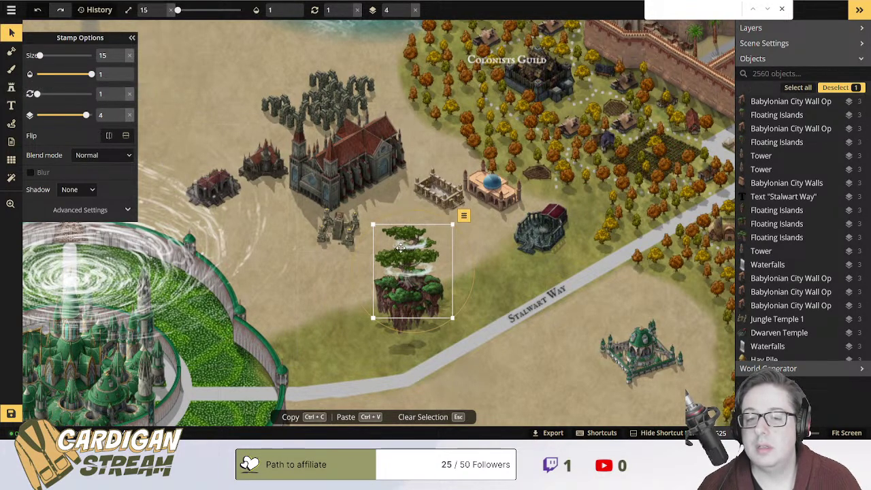
pyautogui.moveTo(401, 249); pyautogui.dragTo(399, 250)
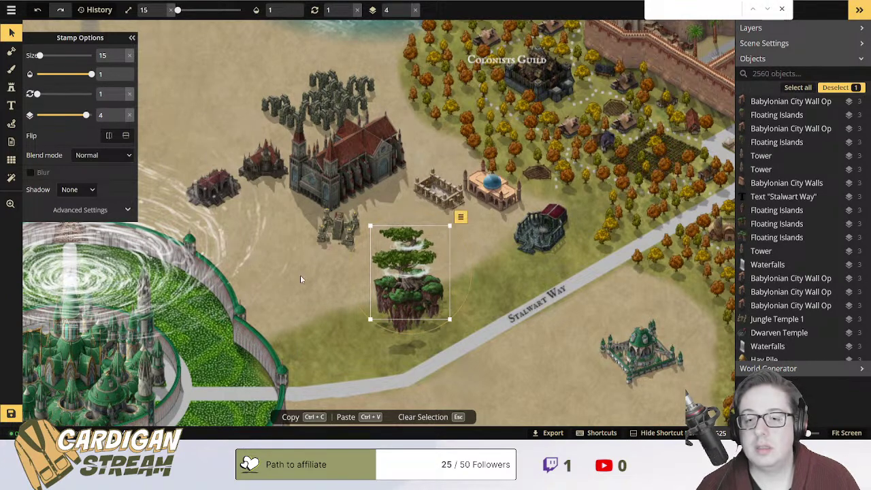
pyautogui.press('Escape')
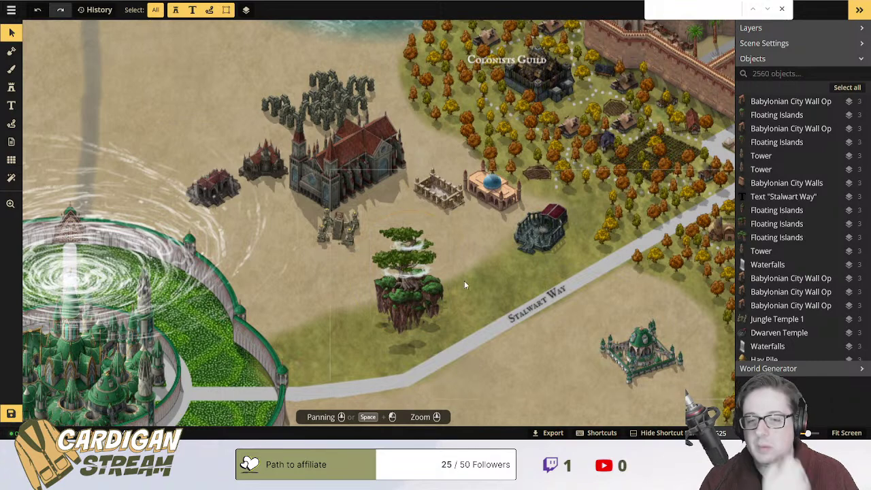
# Find the Elven Building 5 stamp by searching the catalog for "elven" and place it on the grass east of the floating island.
pyautogui.click(13, 89)
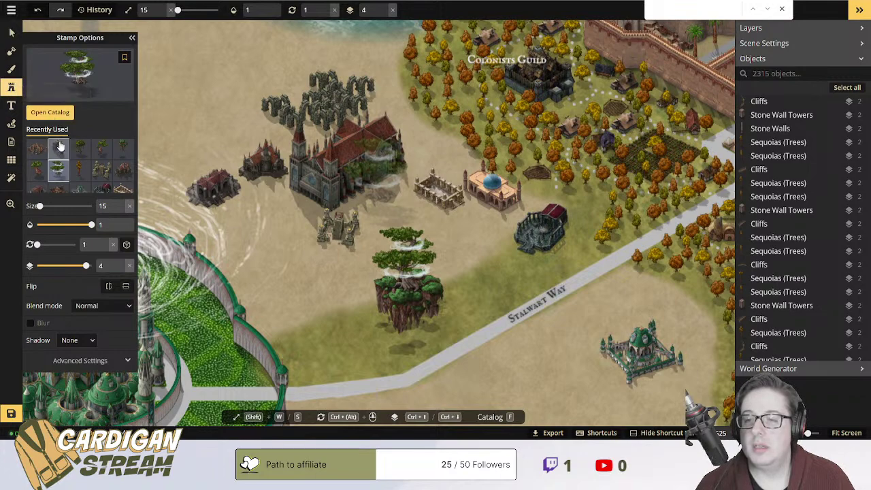
pyautogui.click(64, 114)
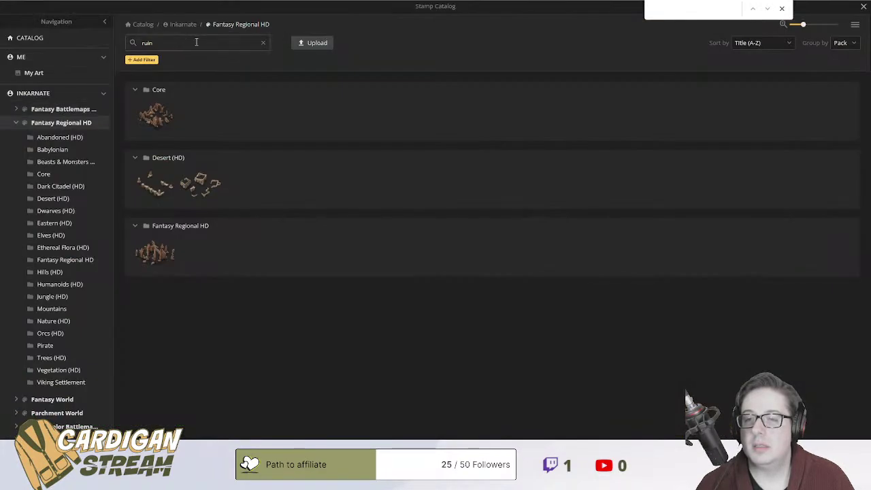
pyautogui.click(262, 43)
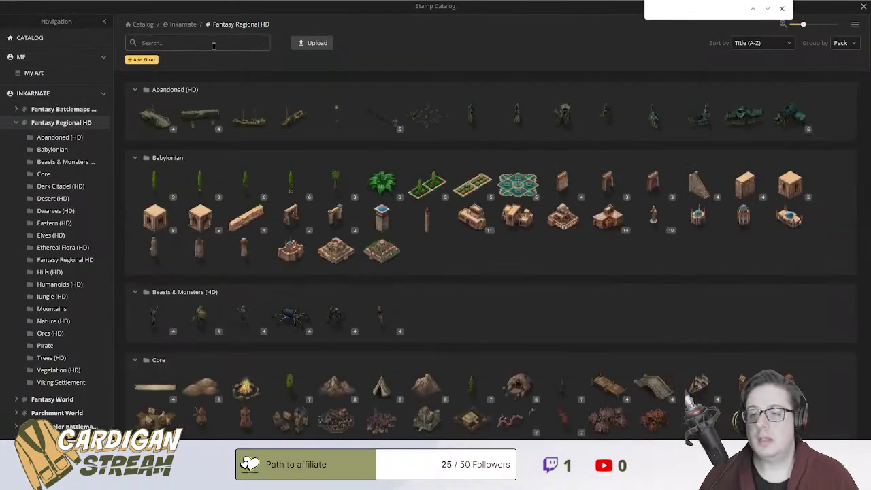
pyautogui.write('elven')
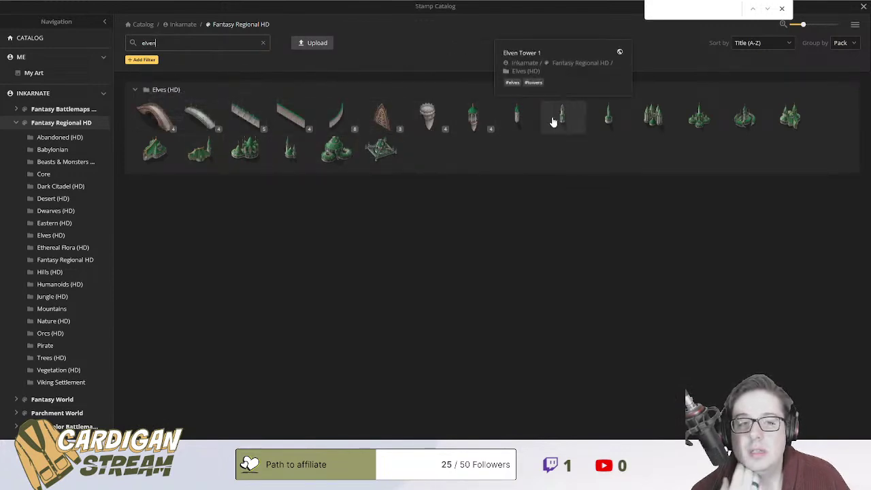
pyautogui.click(200, 156)
pyautogui.click(501, 263)
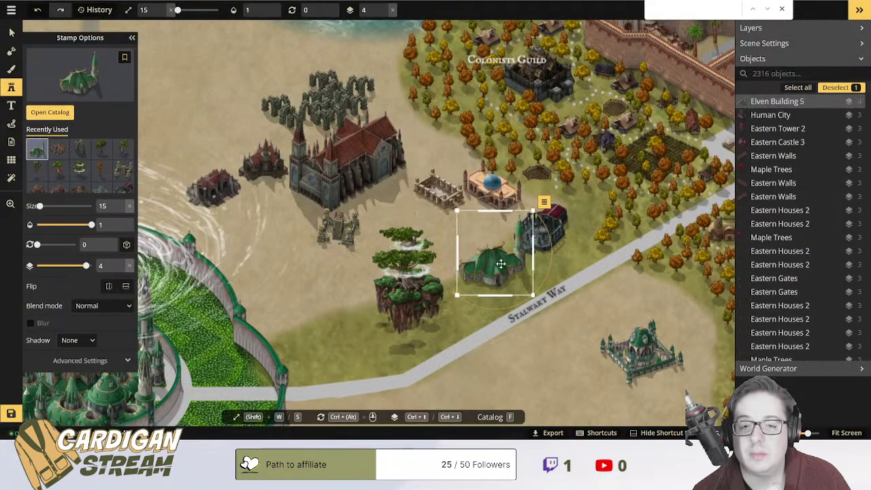
# Shrink the elven building to size 10 and position it on the front of the floating island below the tree.
pyautogui.moveTo(534, 211); pyautogui.dragTo(455, 280)
pyautogui.scroll(1, 416, 280)
pyautogui.scroll(3, 415, 280)
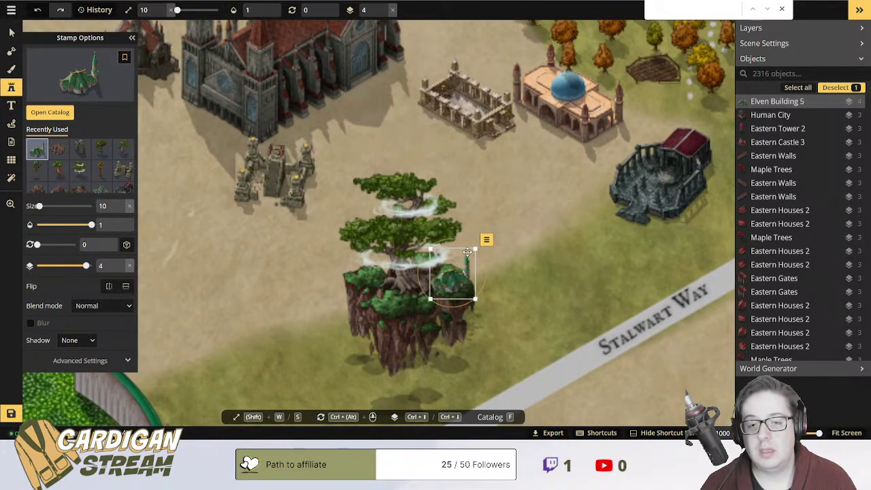
pyautogui.moveTo(475, 247)
pyautogui.mouseDown()
pyautogui.moveTo(488, 233)
pyautogui.moveTo(474, 247)
pyautogui.mouseUp()
pyautogui.moveTo(443, 279); pyautogui.dragTo(394, 284)
# Duplicate the small elven building onto the floating island's east side and delete the surplus copy beside the island.
pyautogui.hotkey('ctrl', 'c')
pyautogui.hotkey('ctrl', 'v')
pyautogui.hotkey('ctrl', 'v')
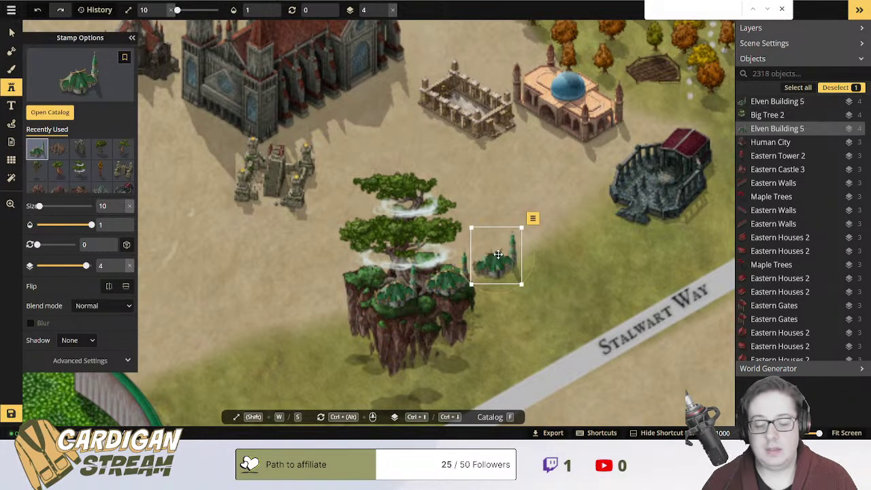
pyautogui.press('Delete')
# Place two size 10 Elven Building 4 stamps, one on the grass east of the floating island and one on the island's west side.
pyautogui.click(49, 112)
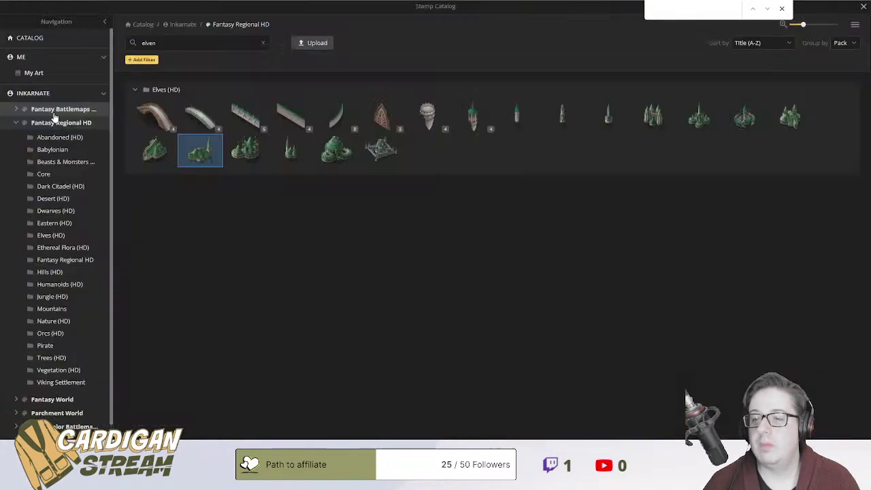
pyautogui.click(156, 150)
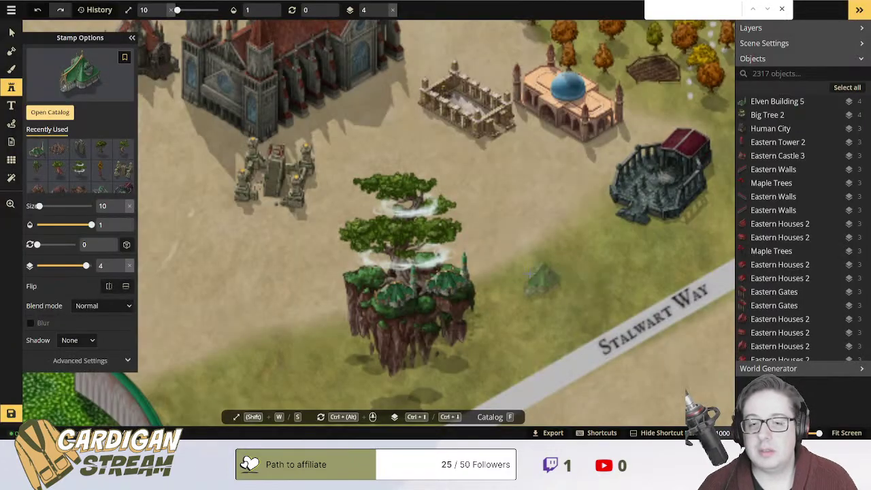
pyautogui.click(528, 273)
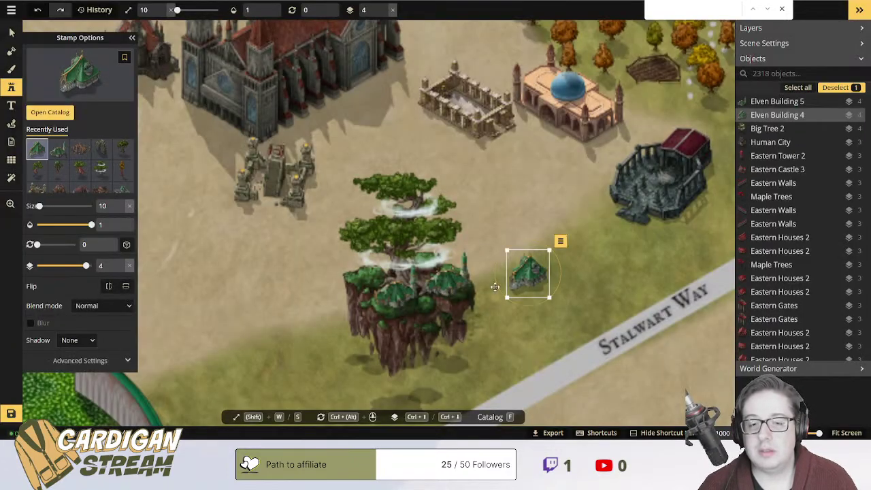
pyautogui.click(366, 270)
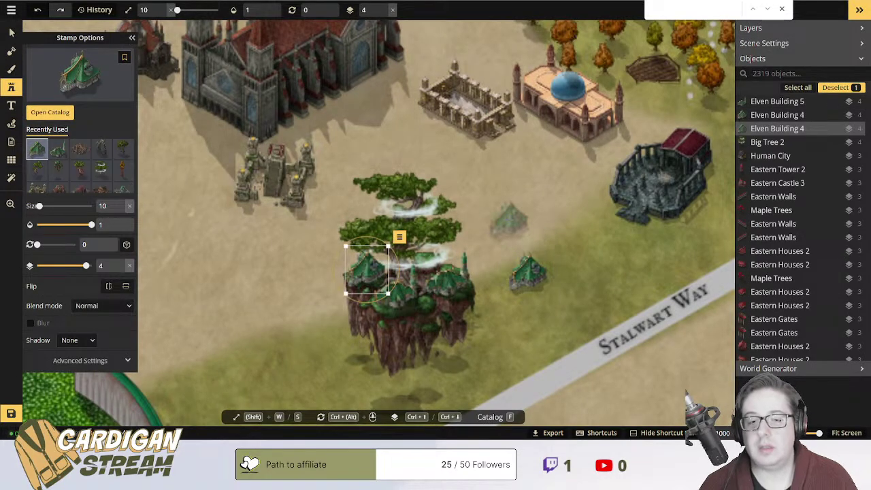
pyautogui.press('Escape')
# Delete the Elven Building 5 at the front of the floating island below the tree.
pyautogui.click(12, 32)
pyautogui.click(395, 294)
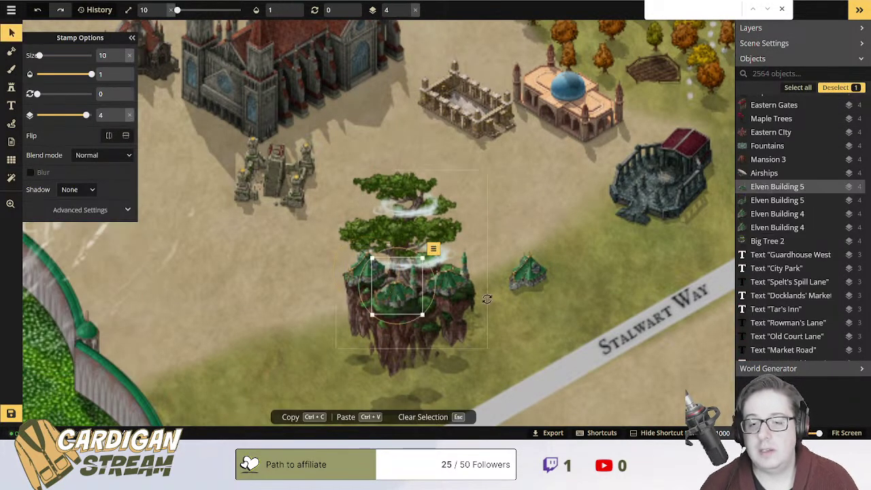
pyautogui.press('Delete')
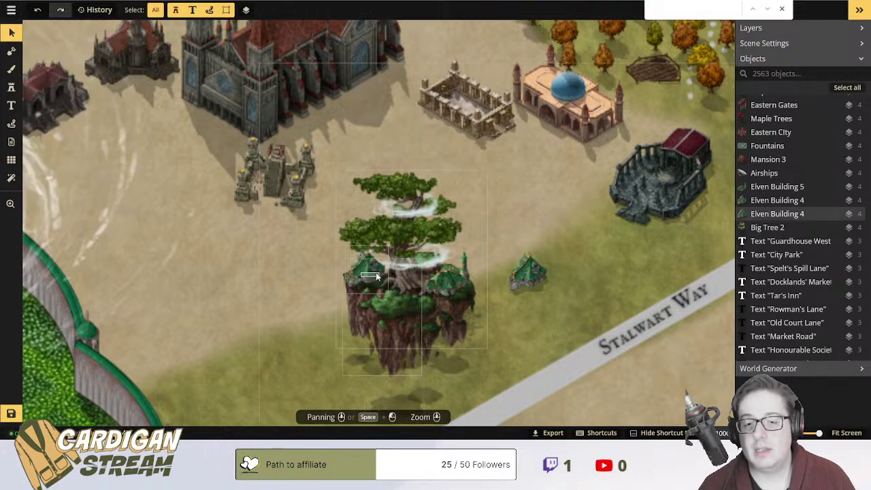
# Move the western Elven Building 4 to the island's front and the one on the grass onto the island's west side.
pyautogui.click(382, 279)
pyautogui.moveTo(364, 271); pyautogui.dragTo(405, 300)
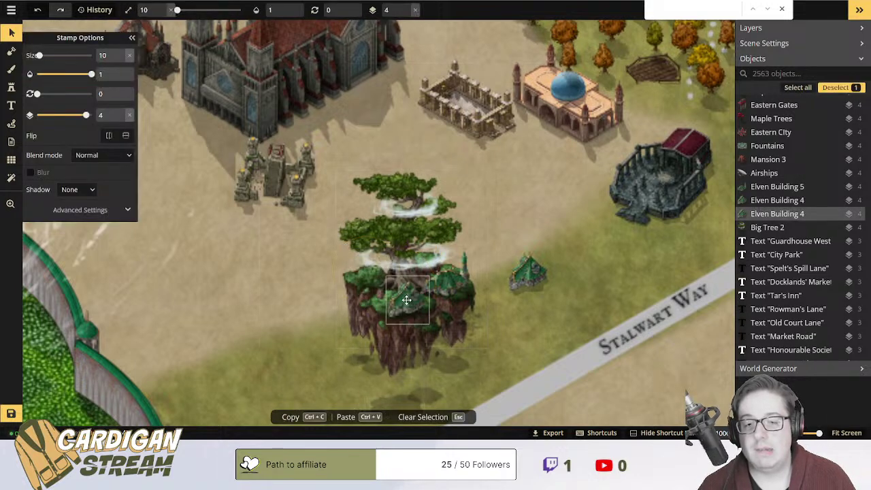
pyautogui.click(535, 274)
pyautogui.moveTo(537, 272); pyautogui.dragTo(372, 270)
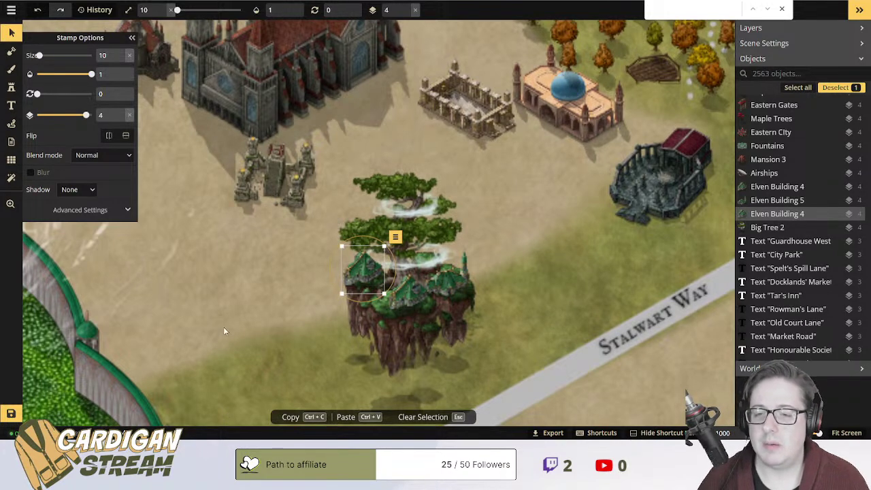
pyautogui.click(502, 199)
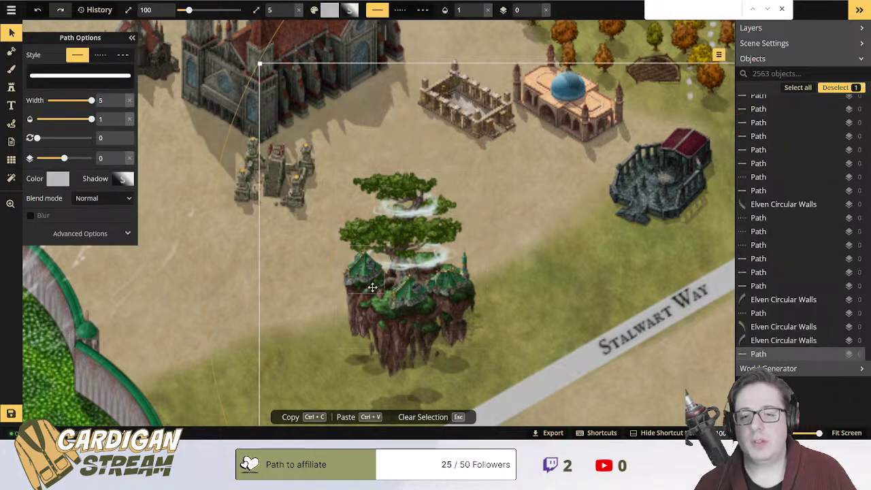
# Search the stamp catalog for "tower" and choose the Elven Tower 2 stamp.
pyautogui.scroll(-3, 394, 293)
pyautogui.scroll(-3, 383, 312)
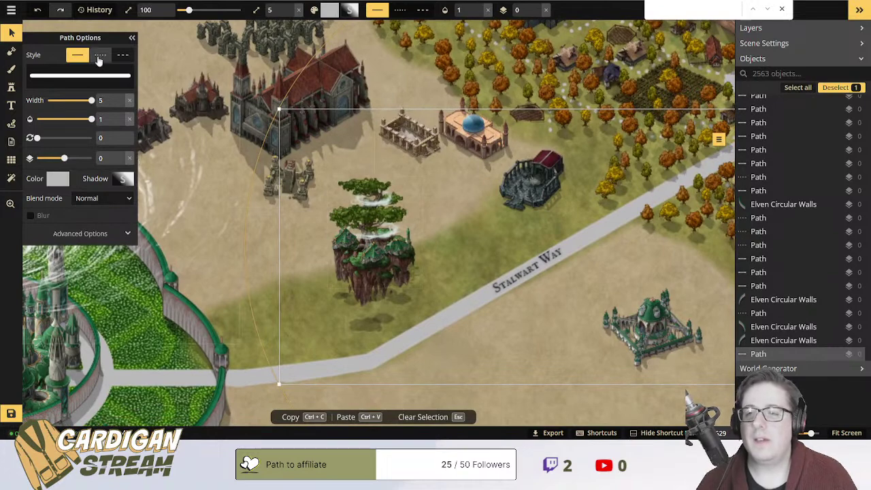
pyautogui.click(11, 86)
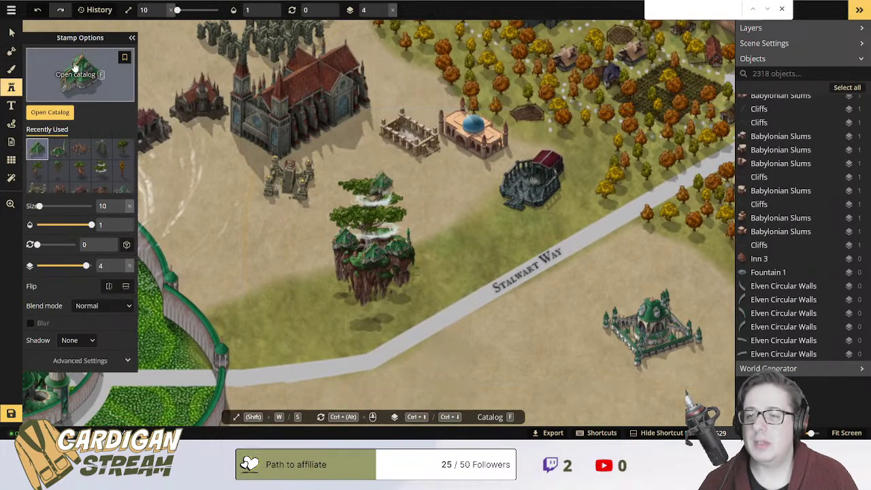
pyautogui.click(76, 68)
pyautogui.doubleClick(211, 43)
pyautogui.write('tower')
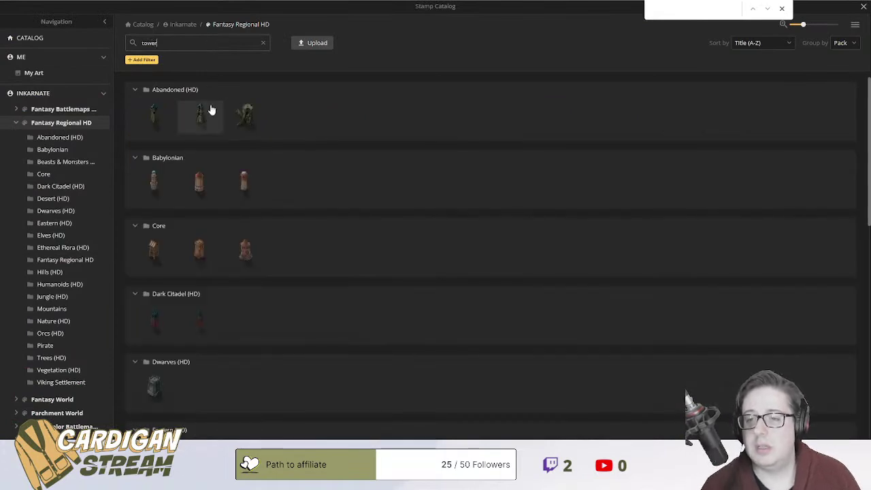
pyautogui.moveTo(211, 111)
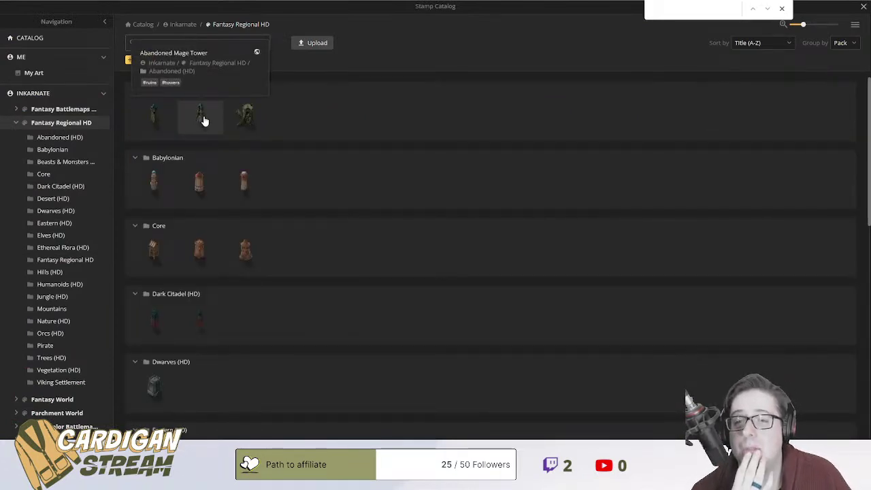
pyautogui.scroll(-2, 214, 252)
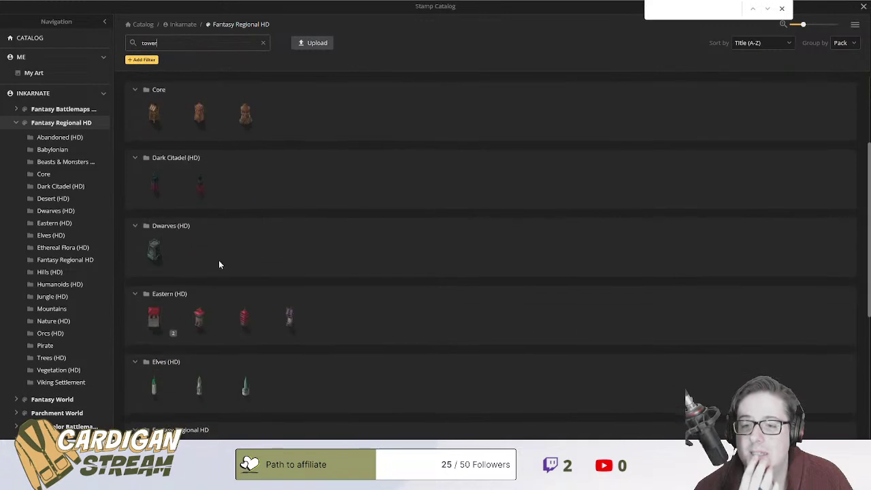
pyautogui.scroll(-2, 228, 254)
pyautogui.moveTo(247, 255)
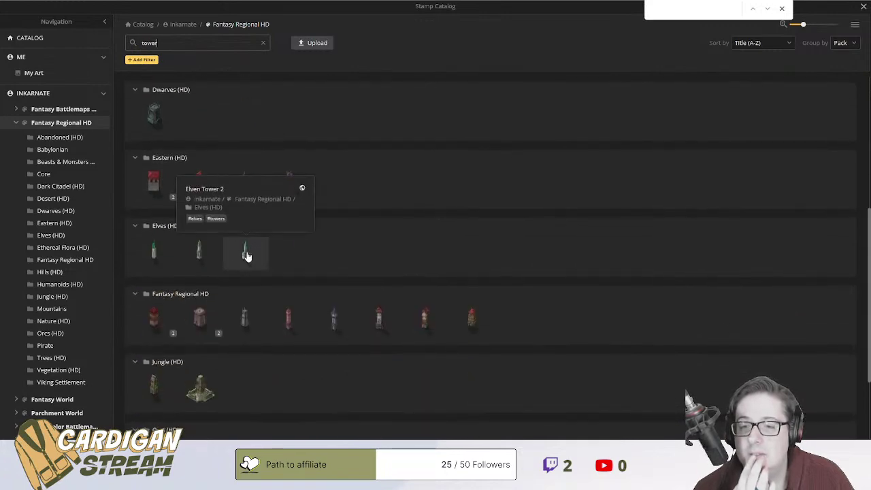
pyautogui.click(247, 256)
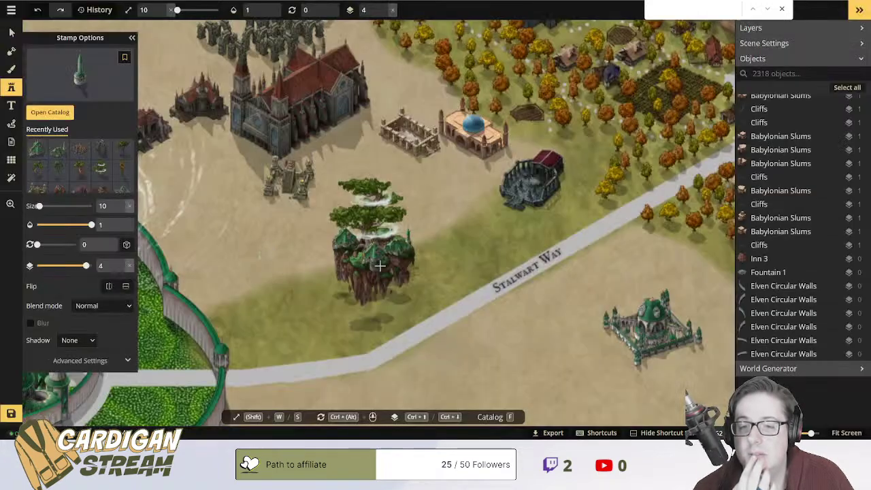
# Place the Elven Tower 2 on the grass just east of the floating island and enlarge it.
pyautogui.click(442, 272)
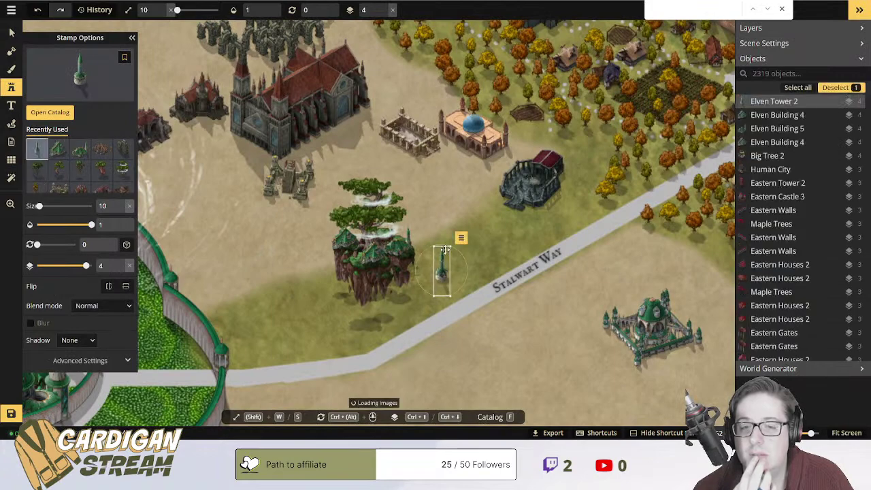
pyautogui.moveTo(481, 224)
pyautogui.mouseDown()
pyautogui.moveTo(476, 218)
pyautogui.moveTo(471, 230)
pyautogui.mouseUp()
pyautogui.moveTo(443, 257)
pyautogui.mouseDown()
pyautogui.moveTo(431, 273)
pyautogui.moveTo(435, 261)
pyautogui.mouseUp()
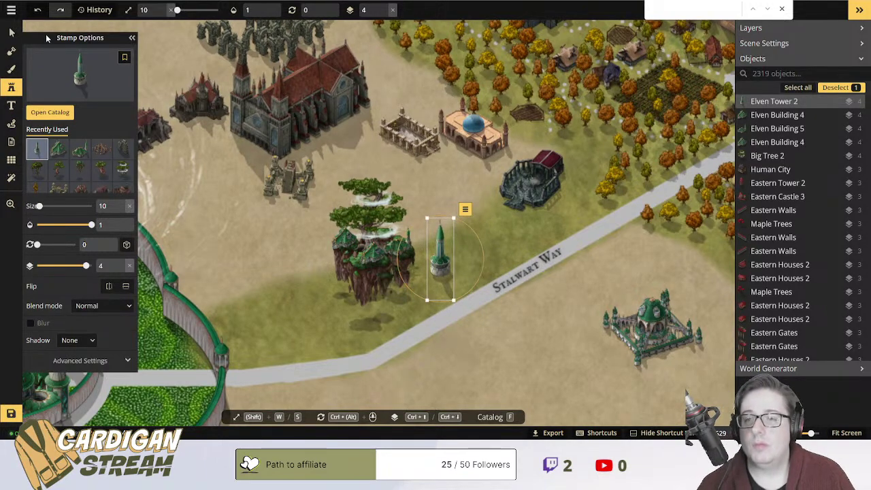
# Search the stamp catalog for "bridge" and choose the Elven Bridges 2 stamp.
pyautogui.click(12, 88)
pyautogui.click(12, 88)
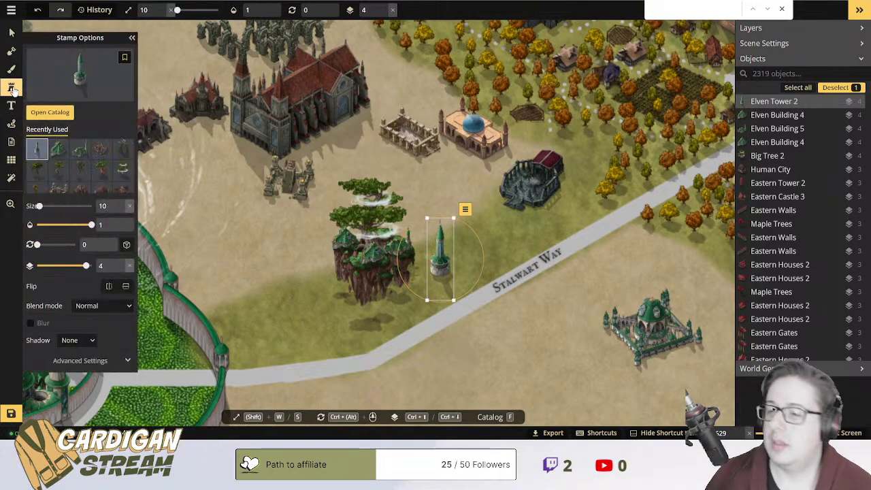
pyautogui.click(72, 78)
pyautogui.doubleClick(204, 40)
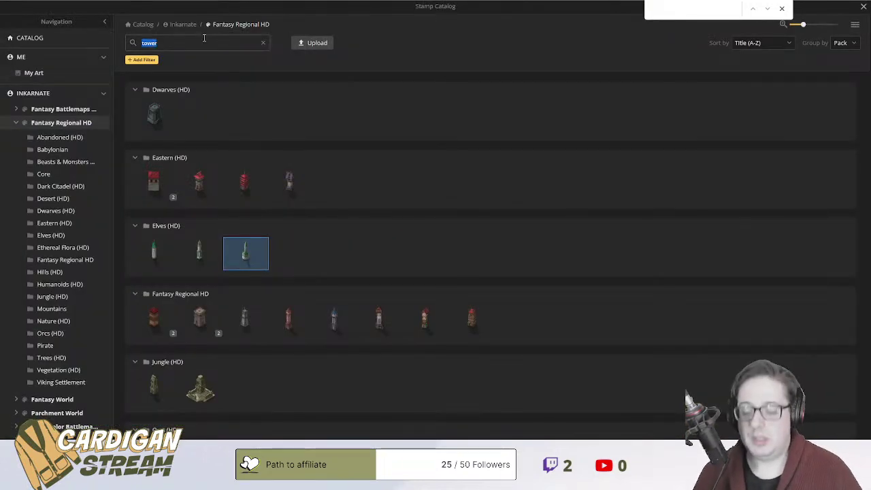
pyautogui.write('bridge')
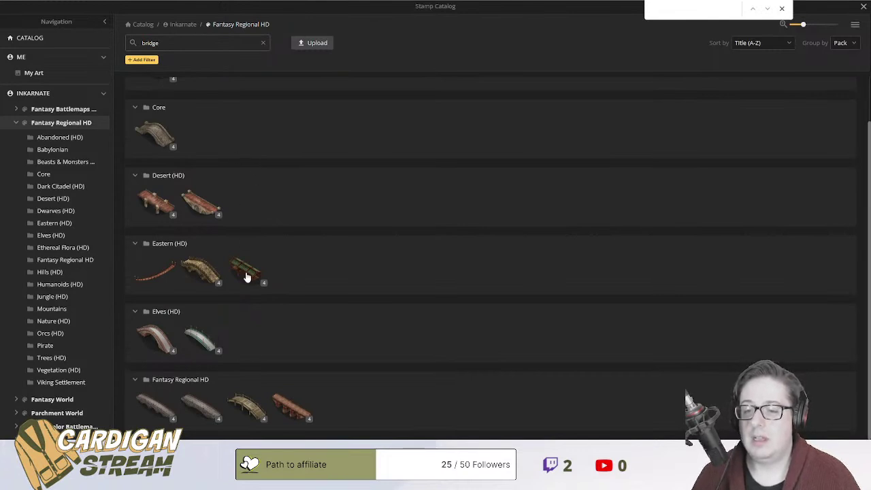
pyautogui.click(197, 338)
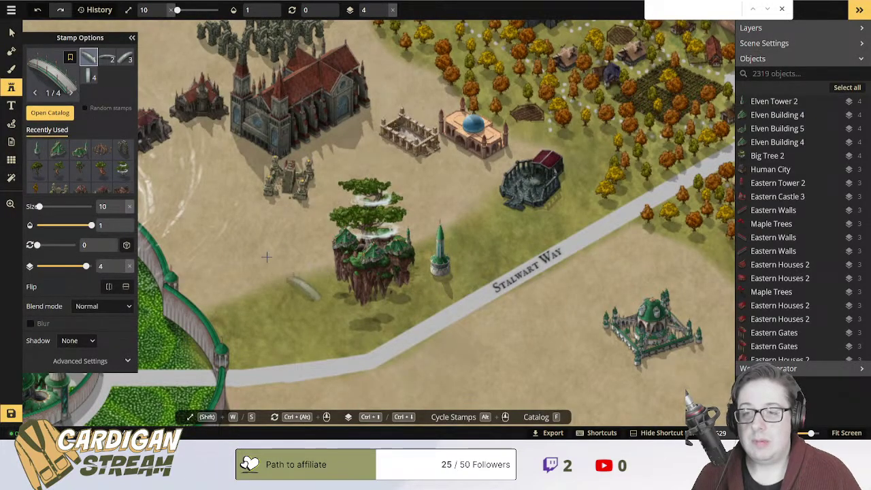
# Place the third Elven Bridges 2 variant between the floating island and the tower, shrunk to fit the gap, on layer 2.
pyautogui.click(126, 58)
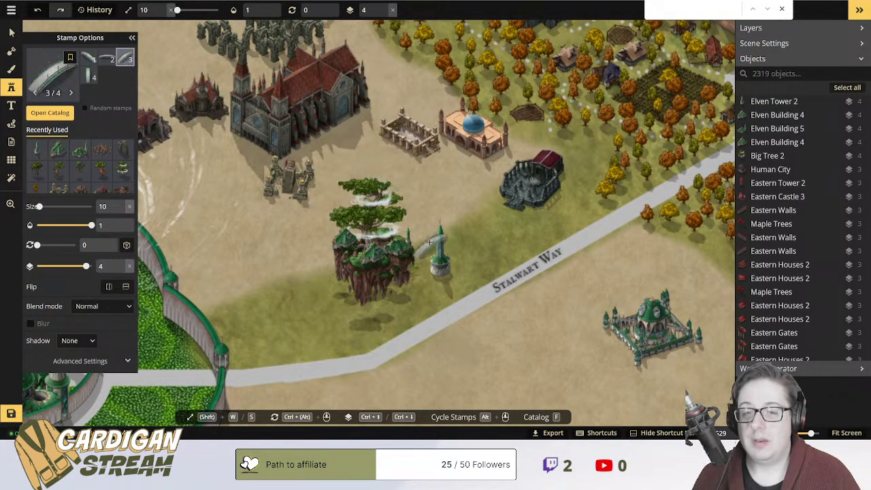
pyautogui.click(422, 233)
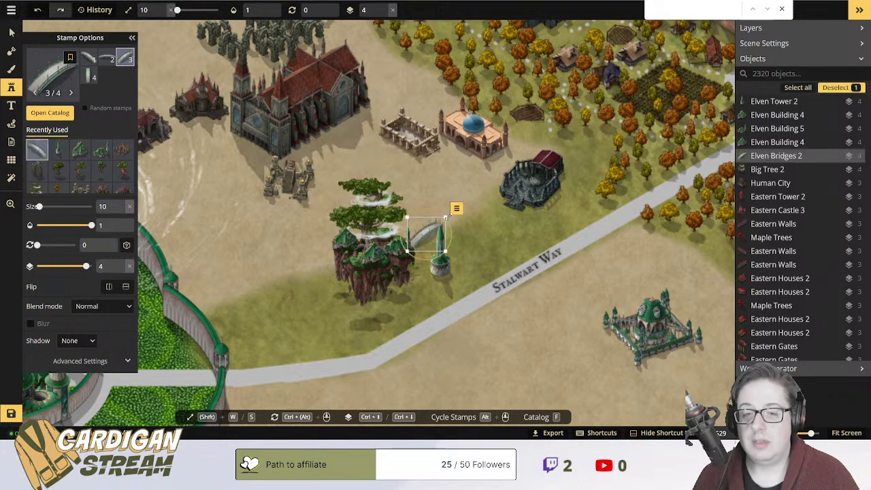
pyautogui.moveTo(443, 222); pyautogui.dragTo(419, 239)
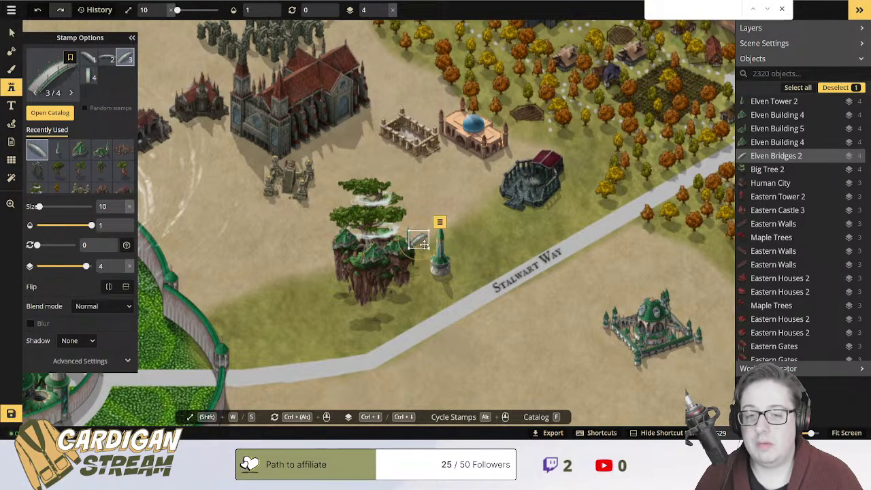
pyautogui.moveTo(85, 266); pyautogui.dragTo(75, 267)
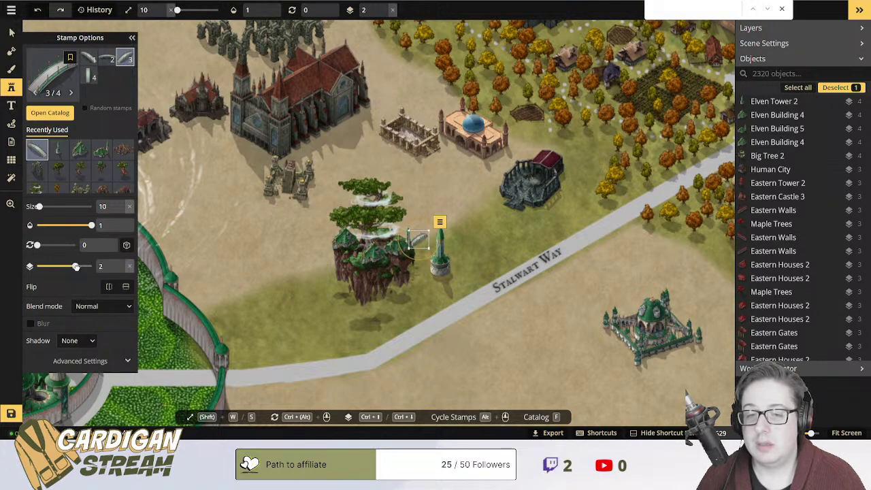
# Delete the small elven bridge between the floating island and the tower.
pyautogui.click(10, 32)
pyautogui.click(427, 251)
pyautogui.scroll(5, 426, 252)
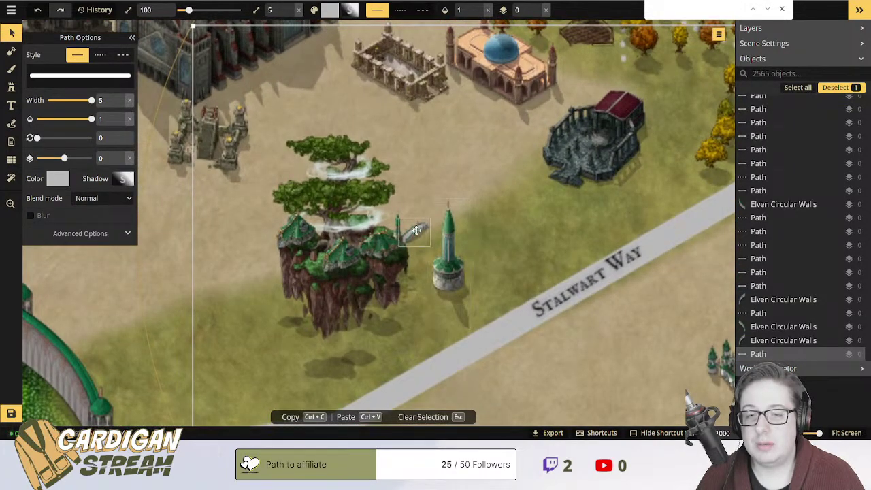
pyautogui.click(414, 231)
pyautogui.press('Delete')
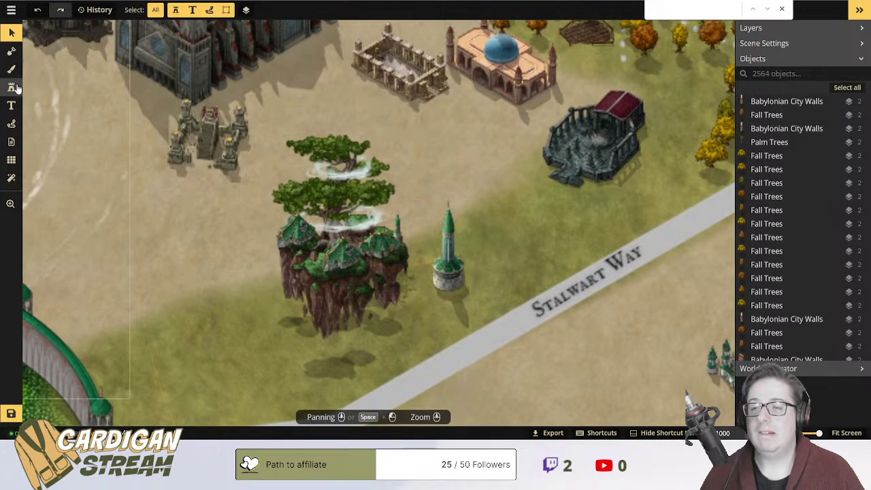
# Compare the Elven Bridges 2 variants and look through the bridge stamps in the catalog.
pyautogui.click(11, 92)
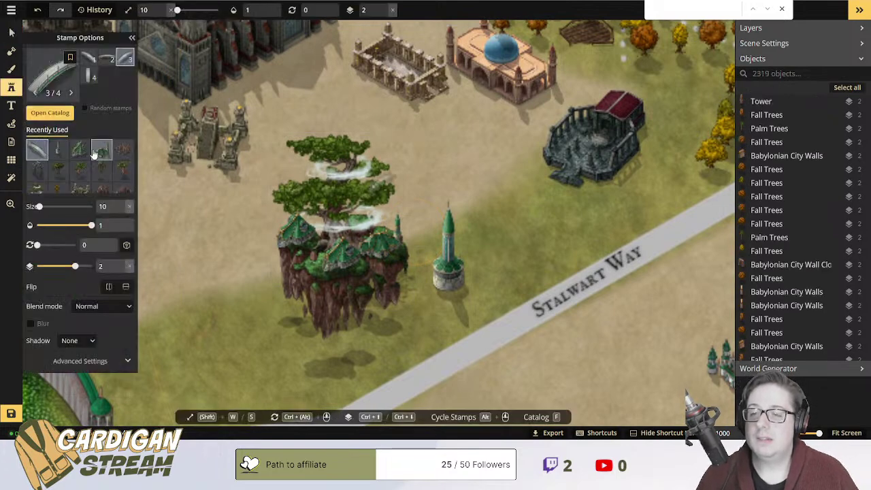
pyautogui.click(89, 75)
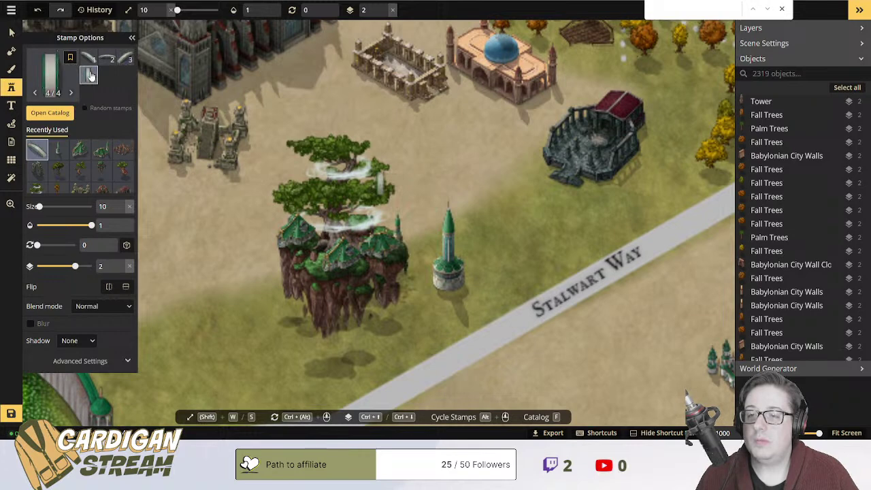
pyautogui.click(91, 60)
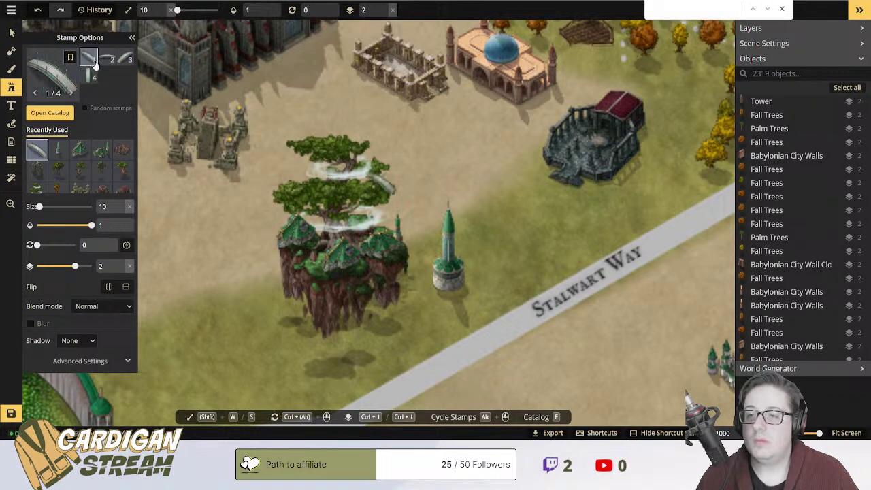
pyautogui.click(48, 113)
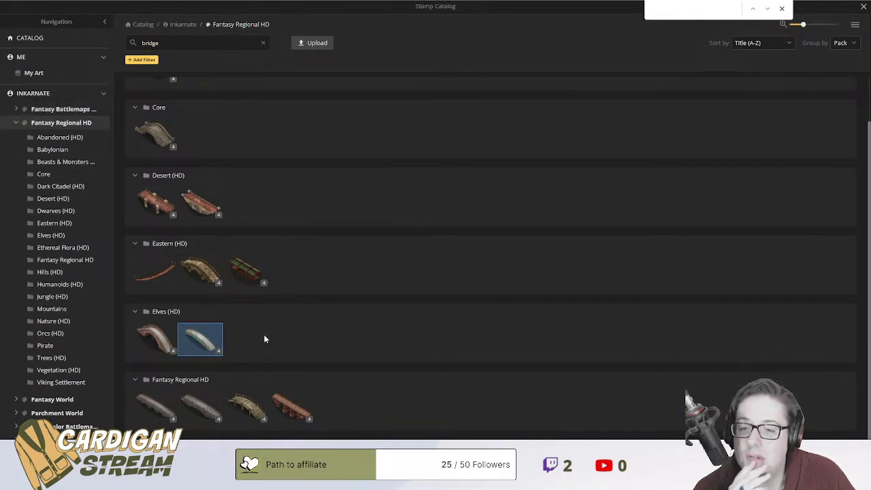
pyautogui.scroll(2, 264, 337)
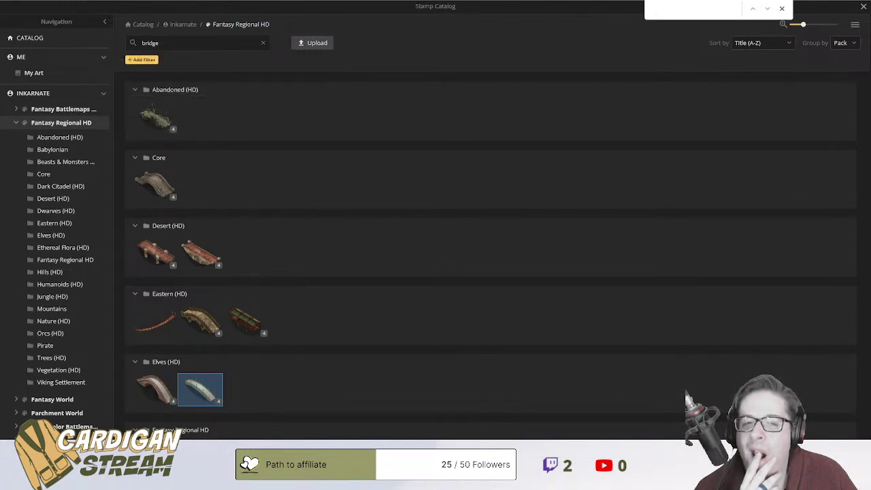
pyautogui.hotkey('alt', 'Left')
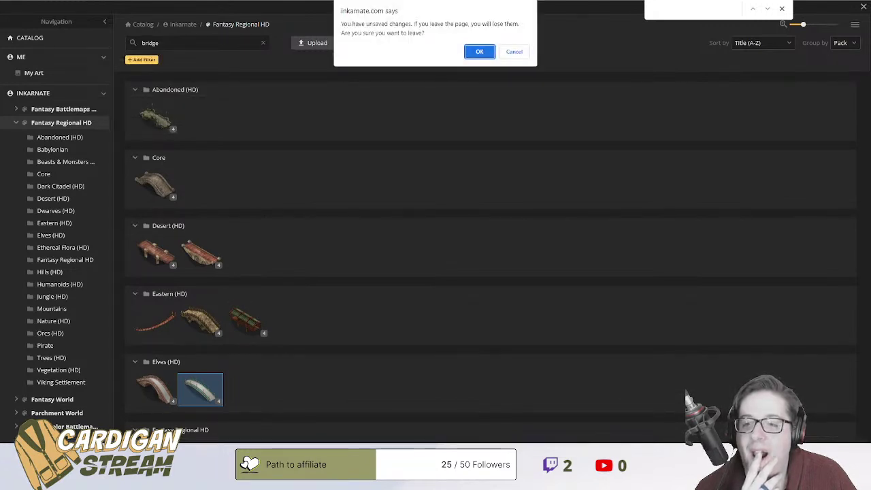
pyautogui.click(513, 53)
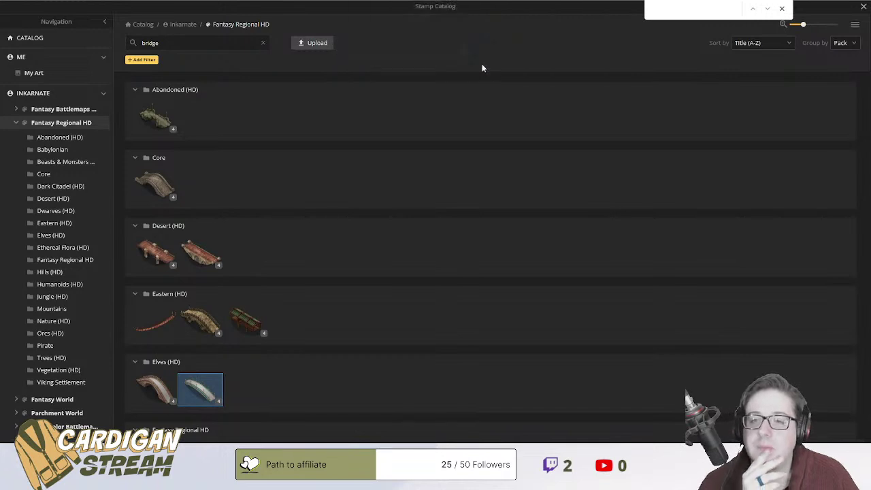
# Clear the stamp catalog search, search for "bridge" again and choose the Elven Bridges 2 stamp.
pyautogui.click(265, 43)
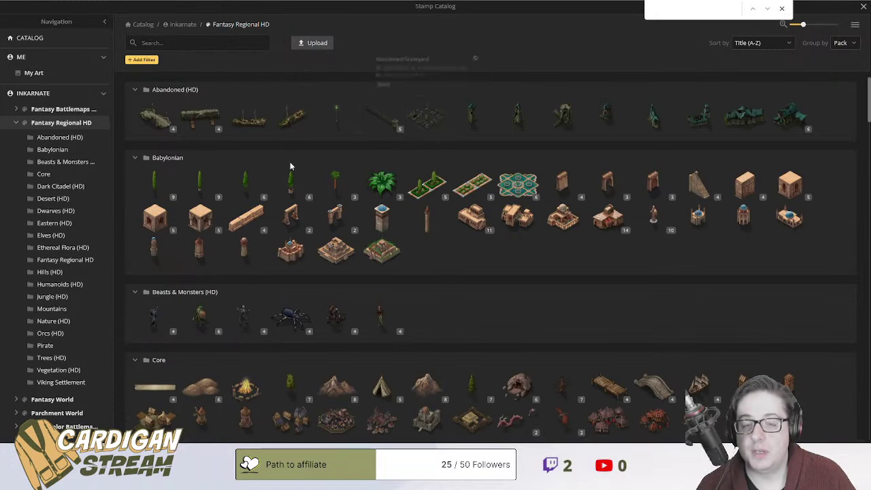
pyautogui.scroll(-5, 323, 177)
pyautogui.scroll(5, 324, 187)
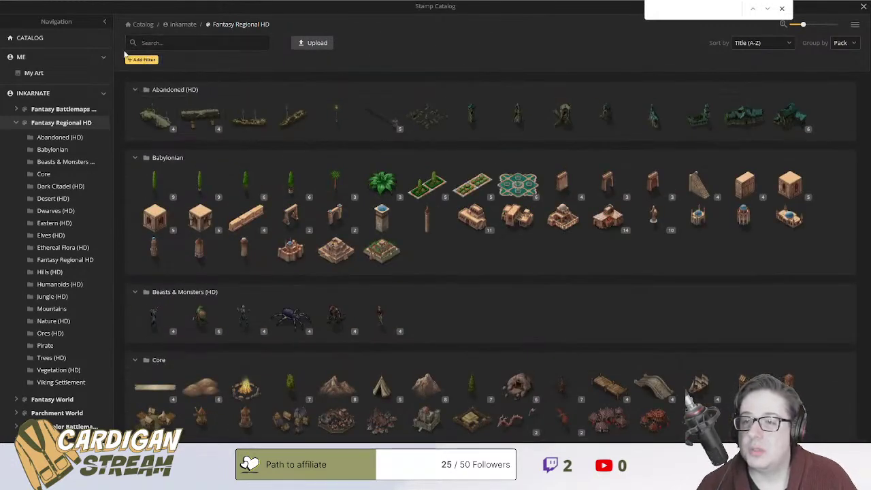
pyautogui.hotkey('alt', 'Left')
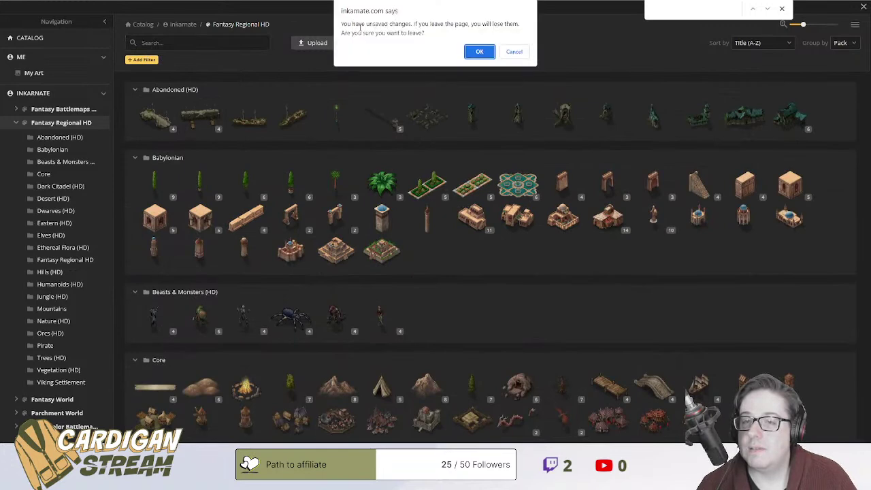
pyautogui.click(514, 52)
pyautogui.click(176, 45)
pyautogui.write('b')
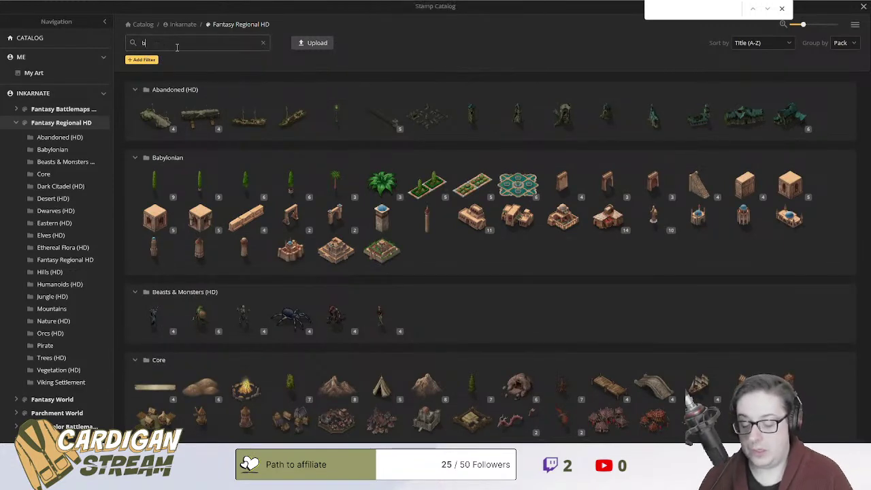
pyautogui.write('ridge')
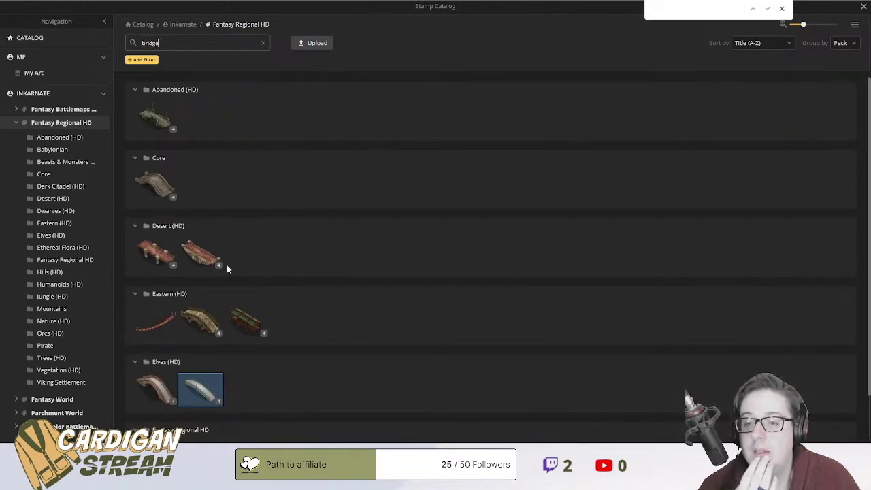
pyautogui.scroll(-1, 218, 272)
pyautogui.click(200, 335)
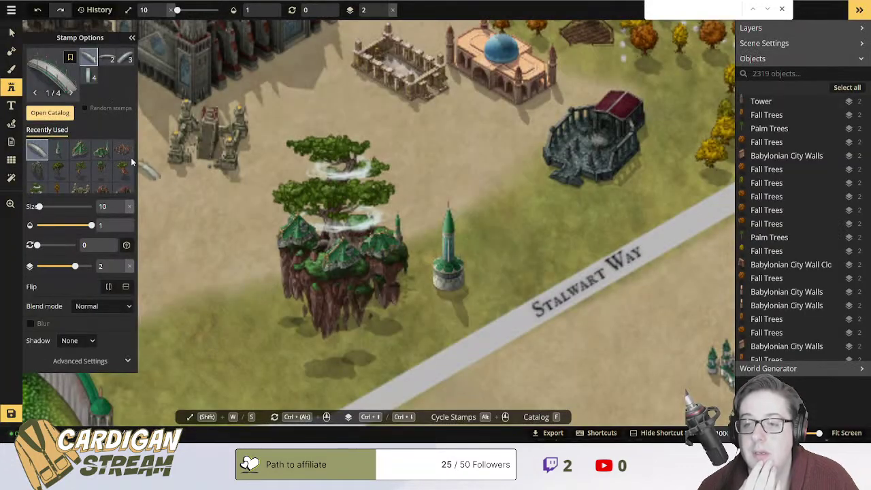
# Place the third Elven Bridges 2 variant at size 10 on layer 2, just northwest of the tower beside the floating island.
pyautogui.scroll(-2, 385, 187)
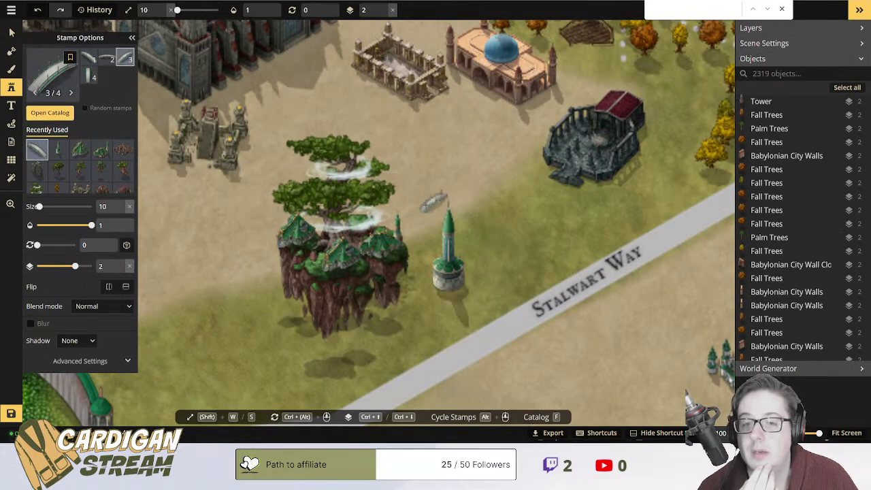
pyautogui.click(426, 204)
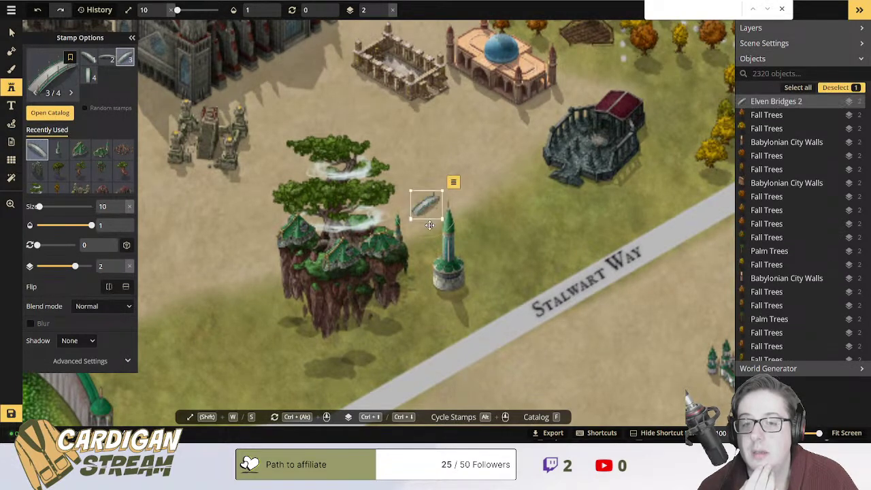
pyautogui.click(453, 184)
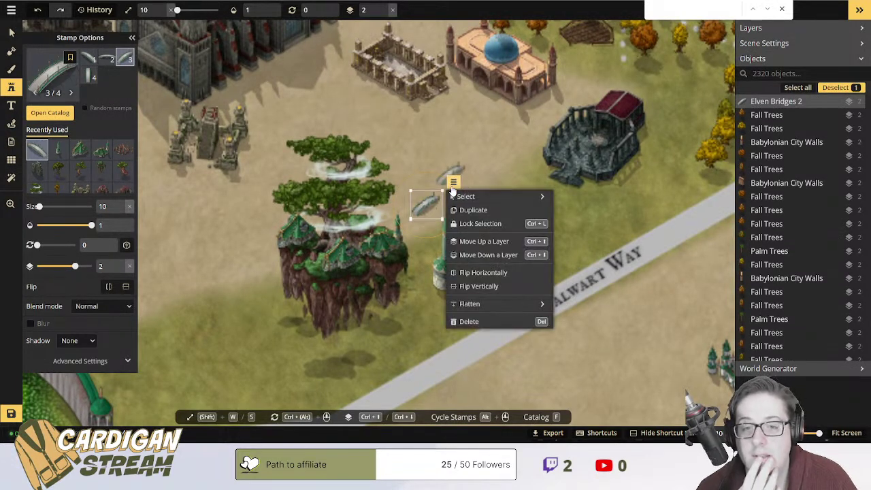
pyautogui.press('Escape')
pyautogui.click(11, 32)
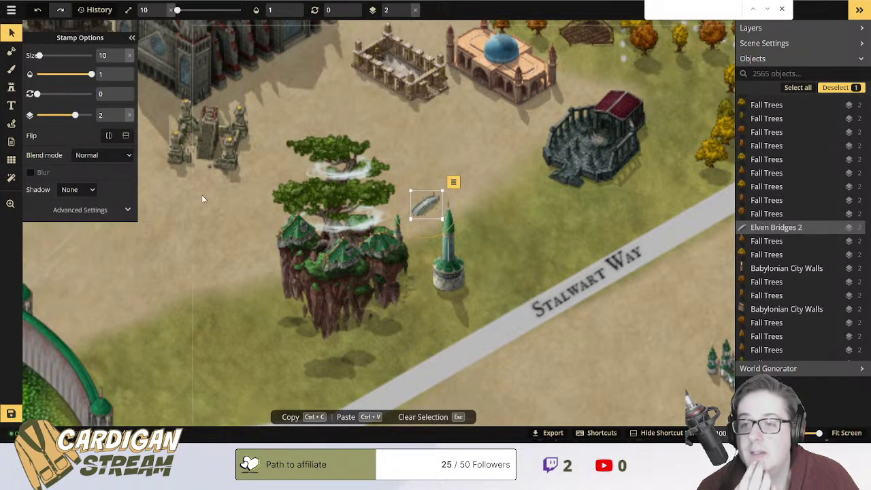
# Try the Object shadow on the placed elven bridge and restore its shadow to None.
pyautogui.click(87, 194)
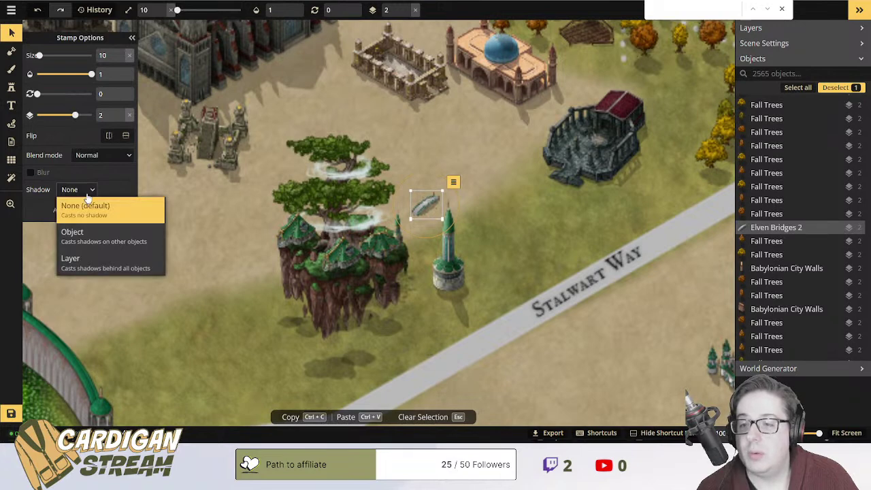
pyautogui.click(86, 232)
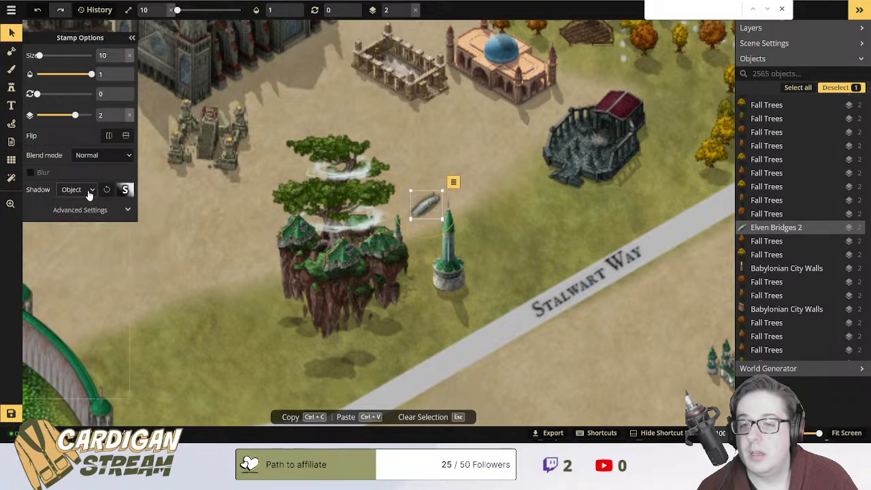
pyautogui.click(96, 156)
pyautogui.click(95, 165)
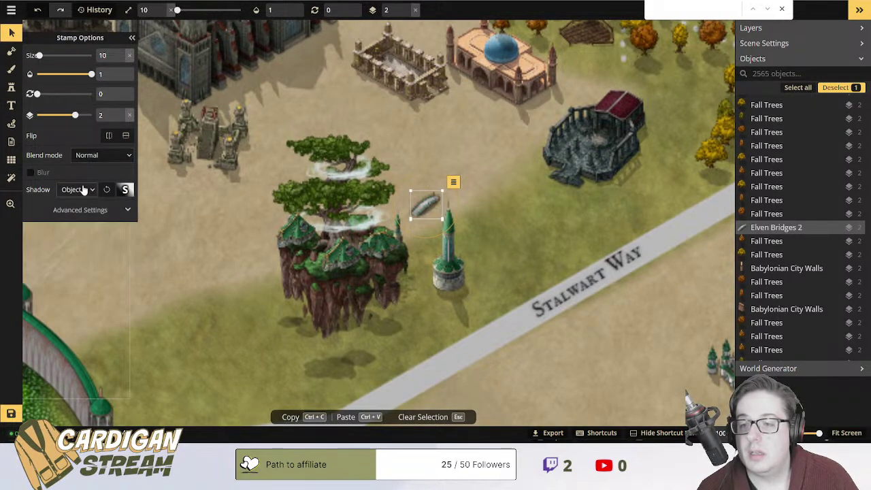
pyautogui.click(83, 190)
pyautogui.click(85, 203)
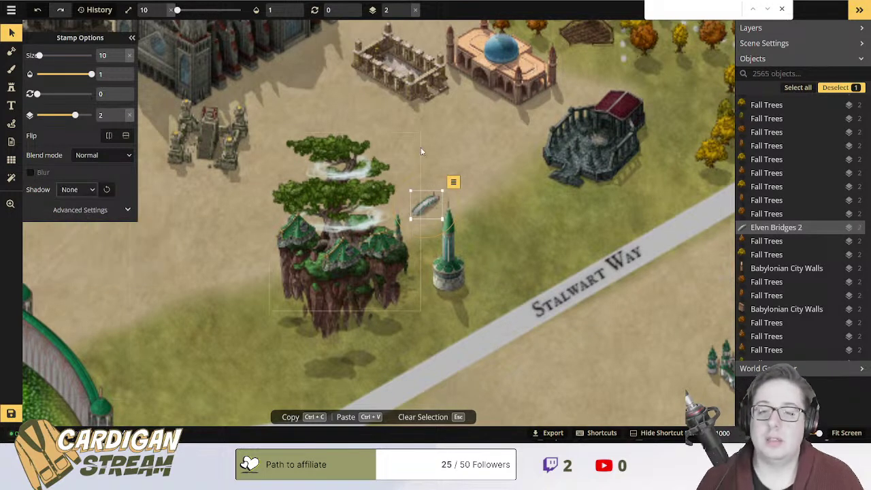
# Move the elven bridge to the floating island's eastern edge and bring the tower in against the bridge's far end.
pyautogui.moveTo(426, 204); pyautogui.dragTo(407, 224)
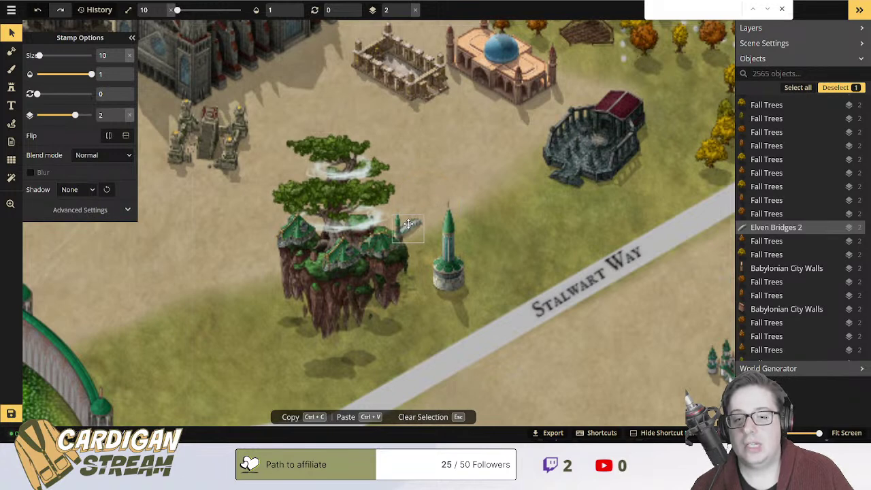
pyautogui.click(495, 252)
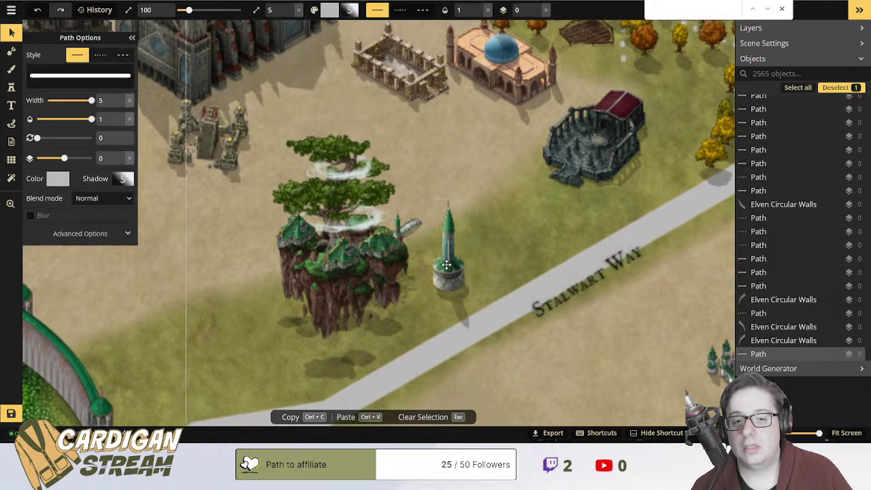
pyautogui.click(445, 259)
pyautogui.moveTo(446, 259); pyautogui.dragTo(418, 254)
# Send the tower beside the floating island down to layer -5.
pyautogui.click(75, 114)
pyautogui.moveTo(74, 114); pyautogui.dragTo(28, 115)
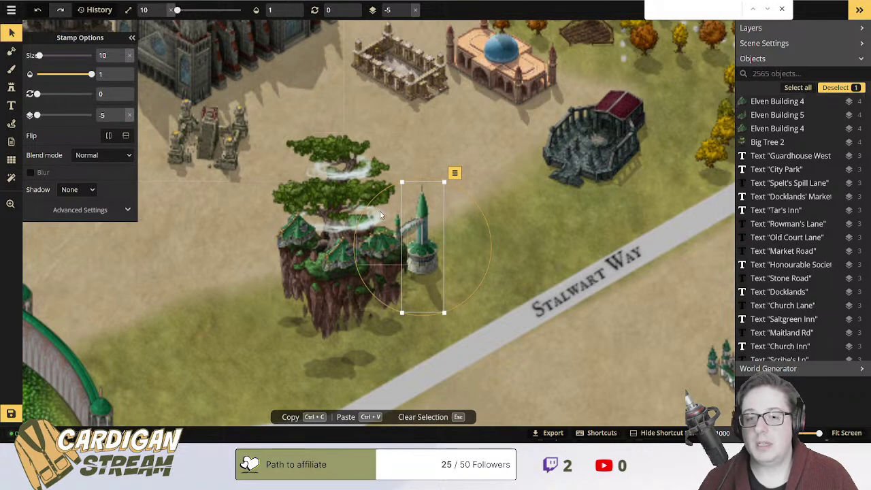
pyautogui.press('p')
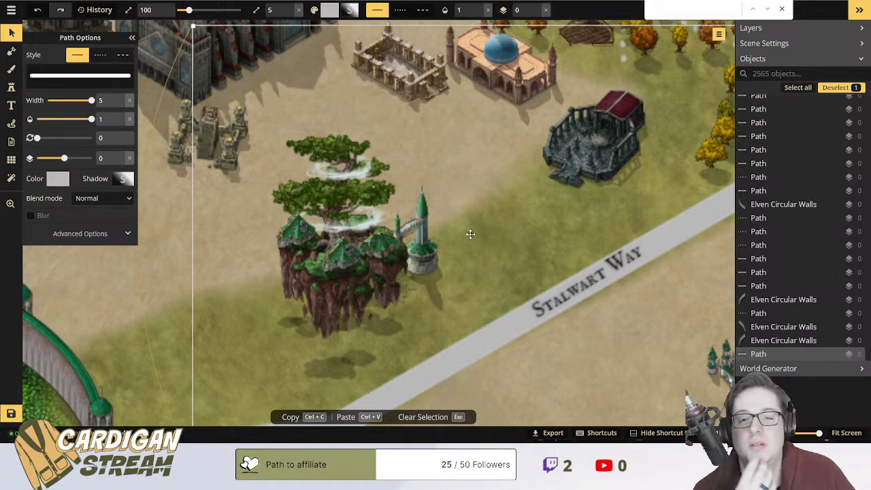
# Examine the floating island with its bridge and tower, and the open ground around the nearby cathedral.
pyautogui.scroll(-3, 470, 235)
pyautogui.scroll(2, 461, 258)
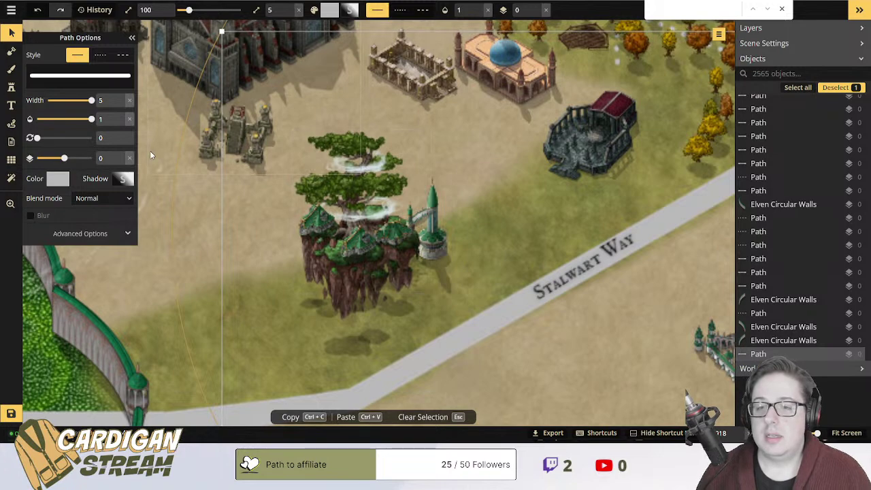
pyautogui.click(132, 38)
pyautogui.scroll(-2, 353, 225)
pyautogui.scroll(2, 368, 218)
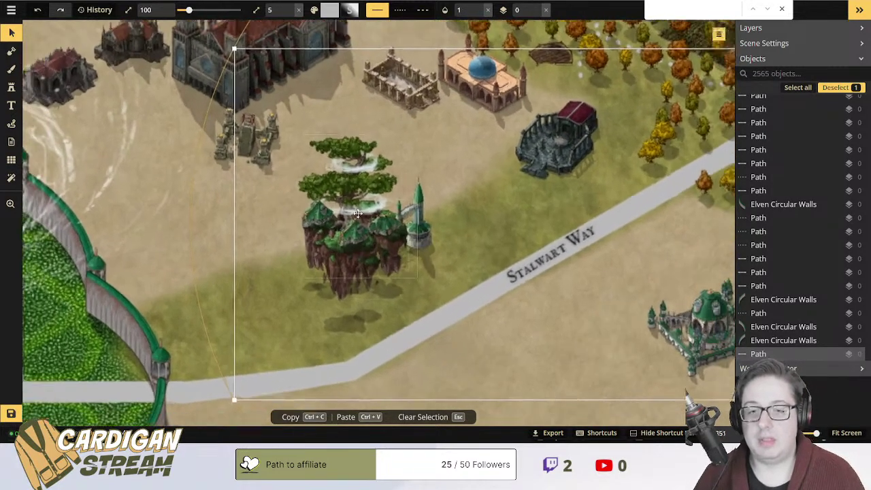
pyautogui.scroll(-3, 382, 203)
pyautogui.scroll(3, 318, 259)
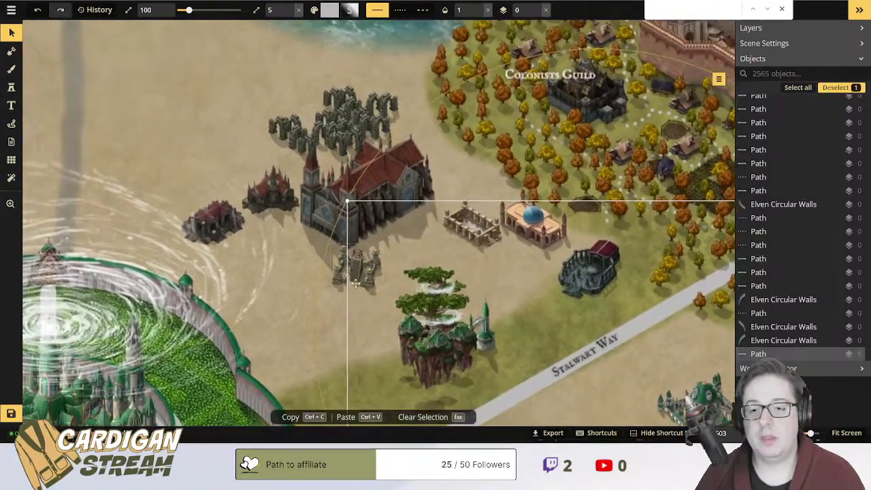
pyautogui.scroll(2, 318, 260)
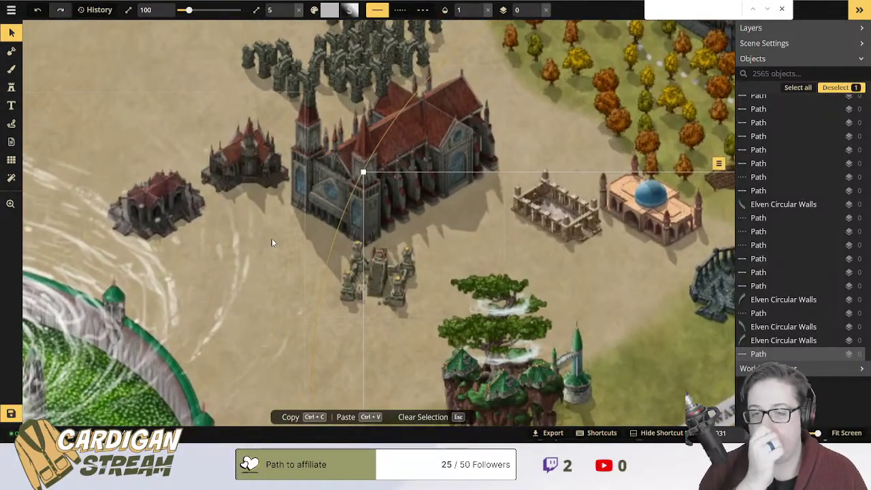
pyautogui.scroll(1, 275, 228)
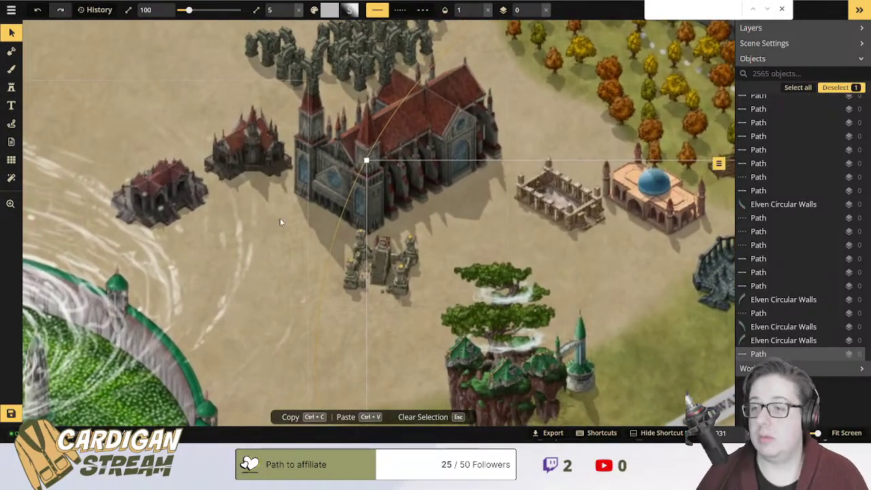
# Try to fill a rectangular area of the background with the grass texture southwest of the cathedral.
pyautogui.click(11, 105)
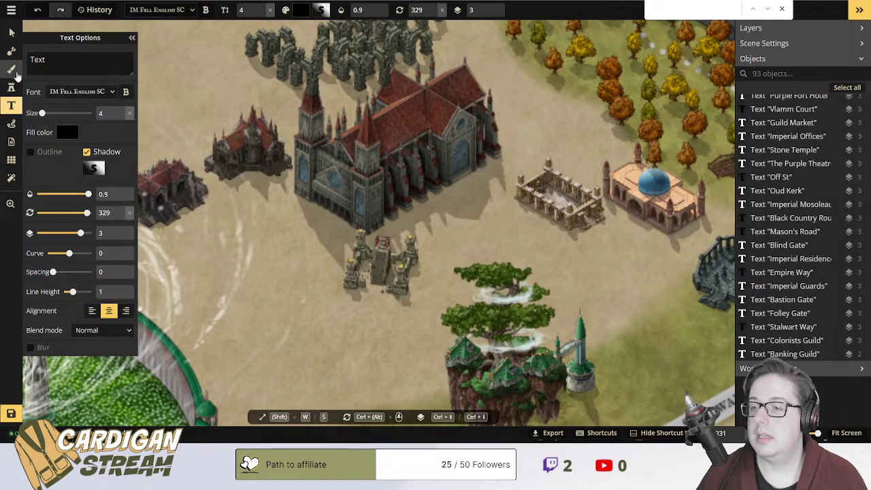
pyautogui.click(12, 68)
pyautogui.click(12, 51)
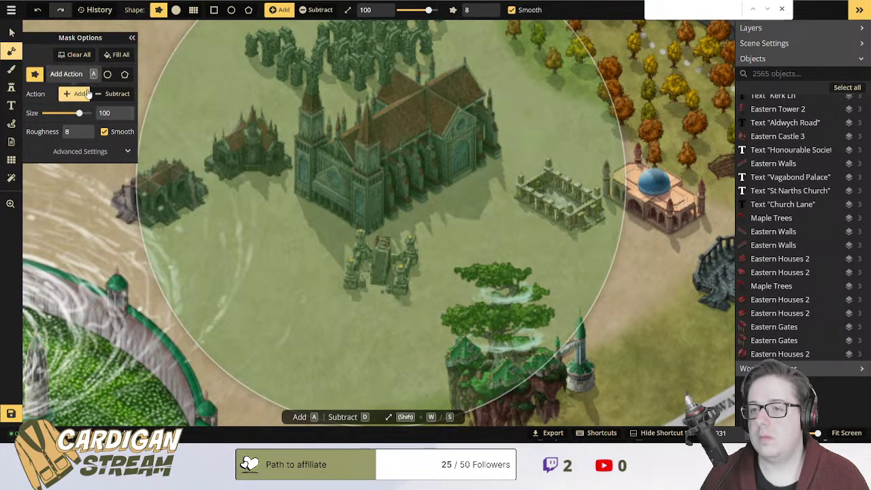
pyautogui.click(10, 69)
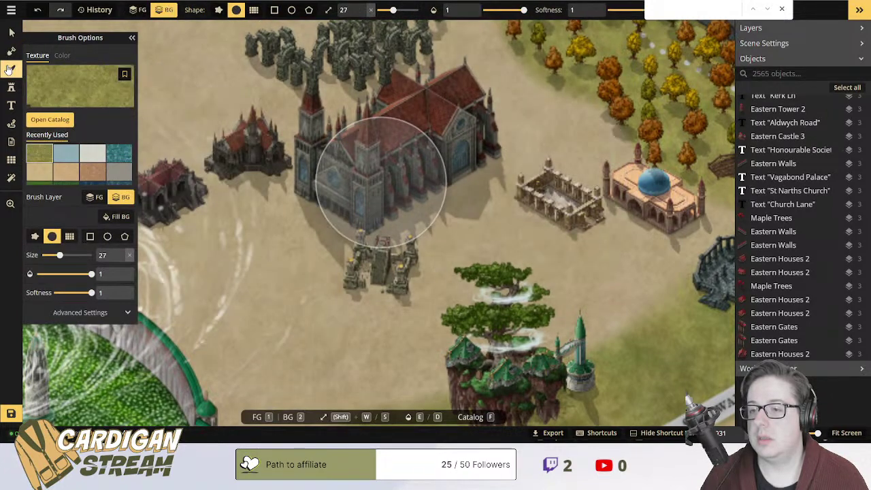
pyautogui.click(90, 236)
pyautogui.moveTo(198, 194)
pyautogui.mouseDown()
pyautogui.moveTo(331, 300)
pyautogui.moveTo(404, 344)
pyautogui.moveTo(405, 335)
pyautogui.mouseUp()
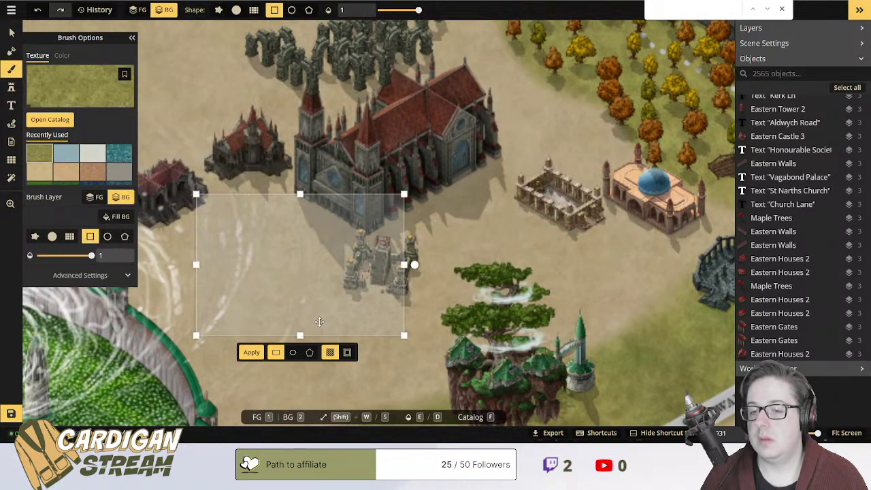
pyautogui.press('Return')
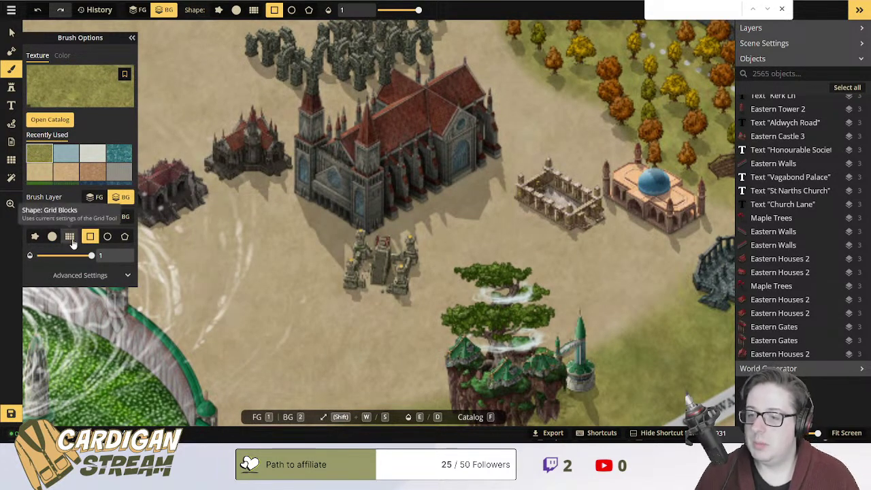
# Try to draw a free-hand path of width 5 across the open ground southwest of the cathedral.
pyautogui.click(35, 236)
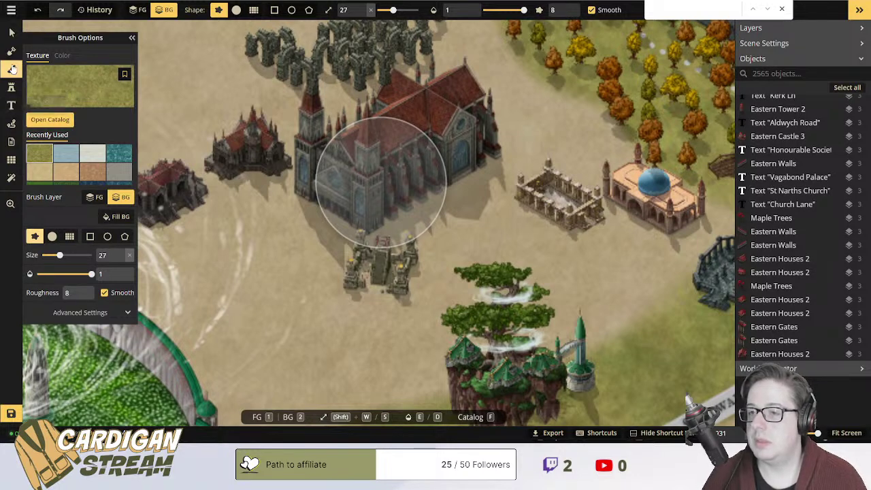
pyautogui.click(11, 127)
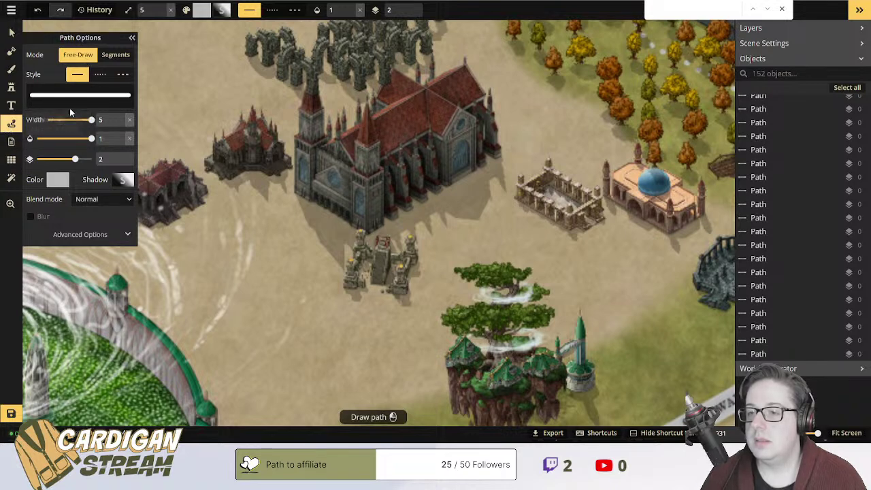
pyautogui.moveTo(198, 205); pyautogui.dragTo(321, 312)
pyautogui.hotkey('ctrl', 'z')
pyautogui.moveTo(281, 288); pyautogui.dragTo(186, 158)
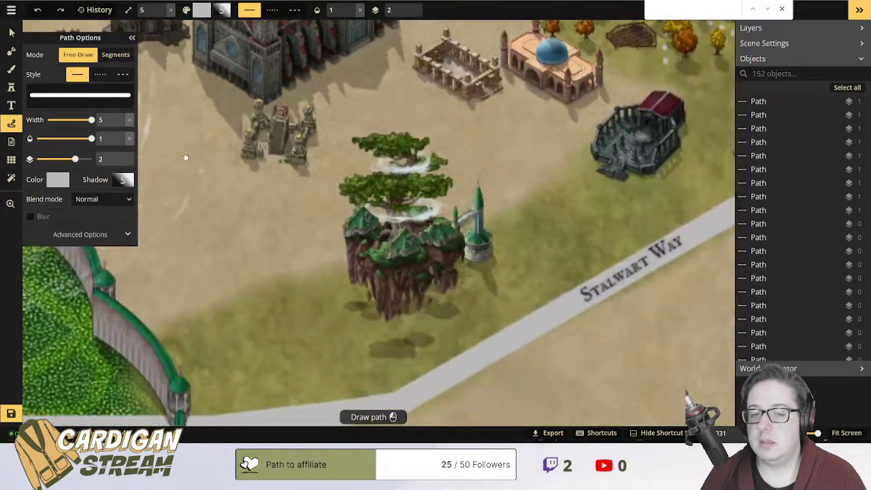
# Switch path drawing to straight segments and set the path width to 2.
pyautogui.click(103, 59)
pyautogui.click(293, 299)
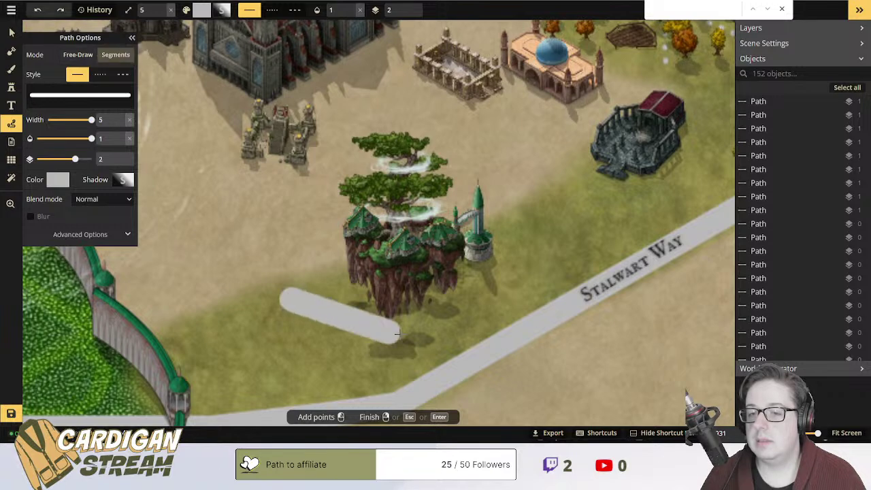
pyautogui.click(560, 355)
pyautogui.hotkey('ctrl', 'z')
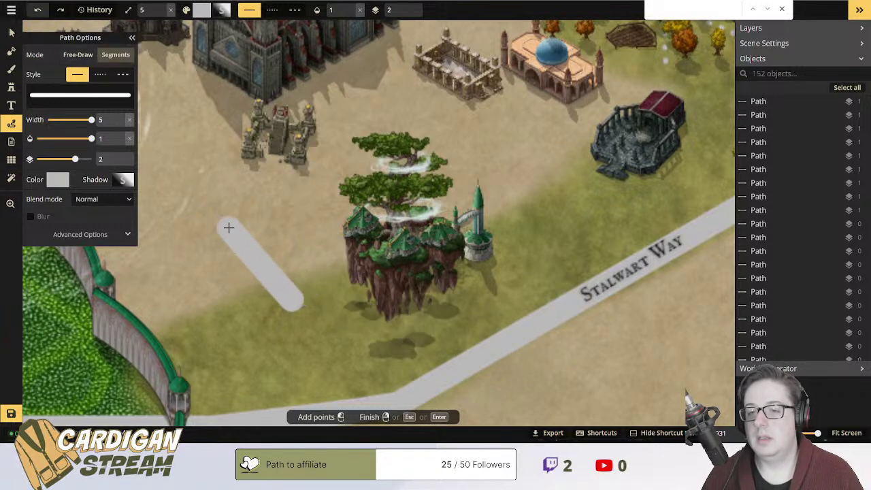
pyautogui.hotkey('ctrl', 'z')
pyautogui.moveTo(91, 120); pyautogui.dragTo(55, 128)
pyautogui.doubleClick(109, 121)
pyautogui.write('2')
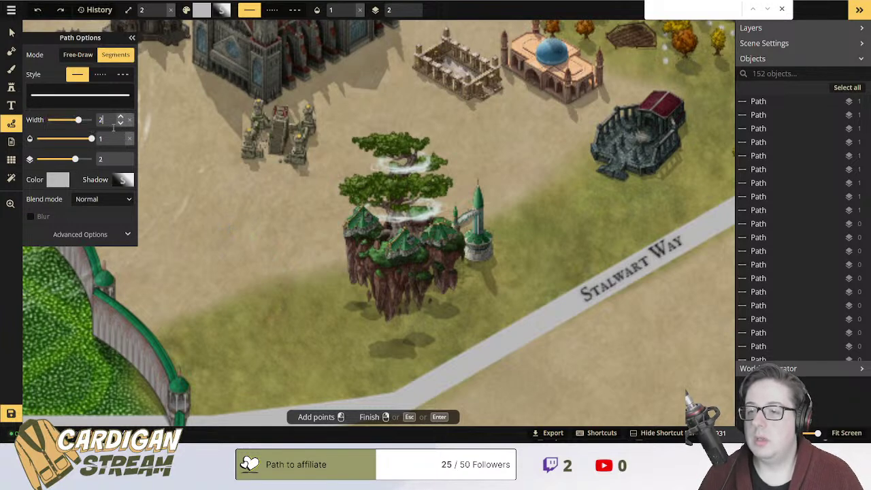
pyautogui.click(202, 205)
pyautogui.click(300, 283)
pyautogui.click(242, 171)
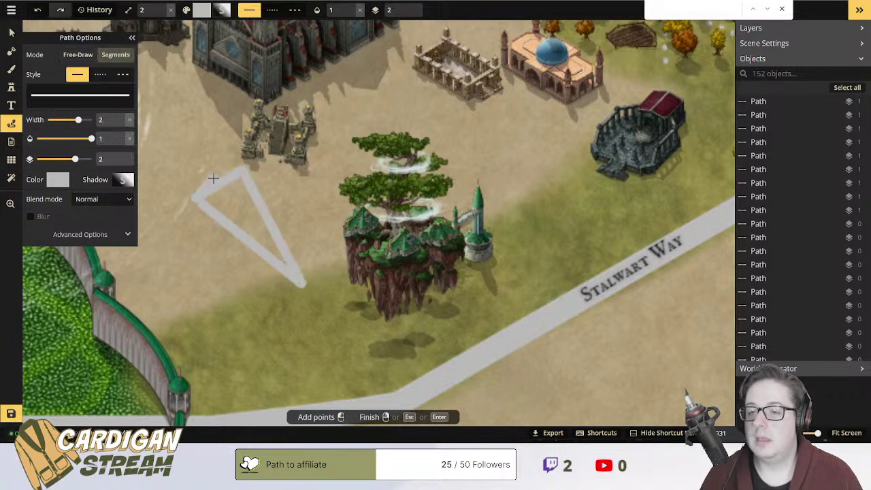
pyautogui.press('Return')
pyautogui.press('Delete')
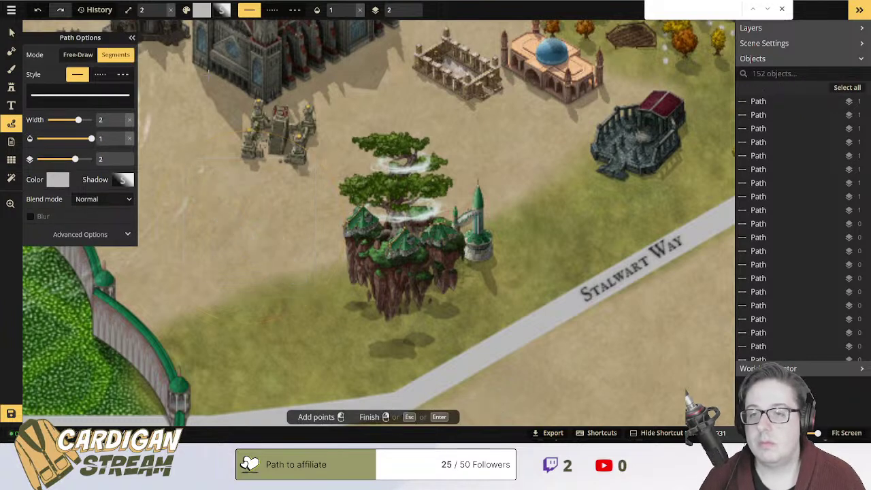
# Draw a closed four-sided path around the cathedral's footprint and send it down to layer -5.
pyautogui.moveTo(163, 82); pyautogui.dragTo(291, 153)
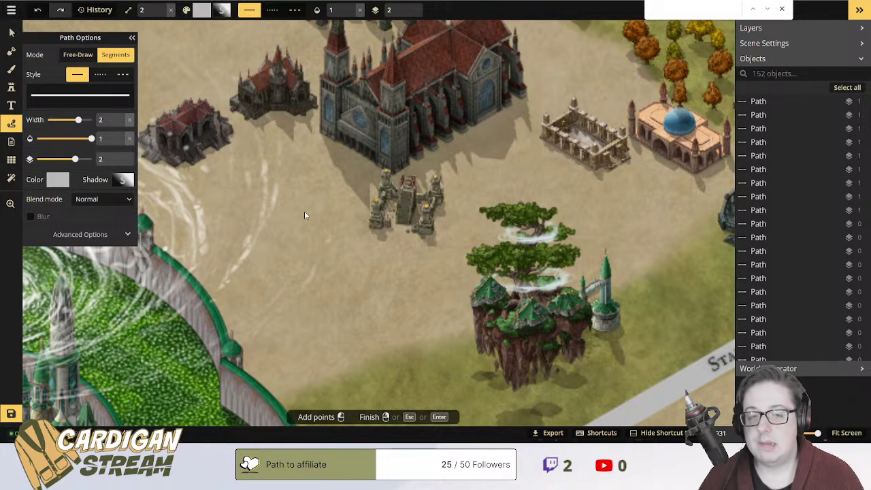
pyautogui.click(306, 128)
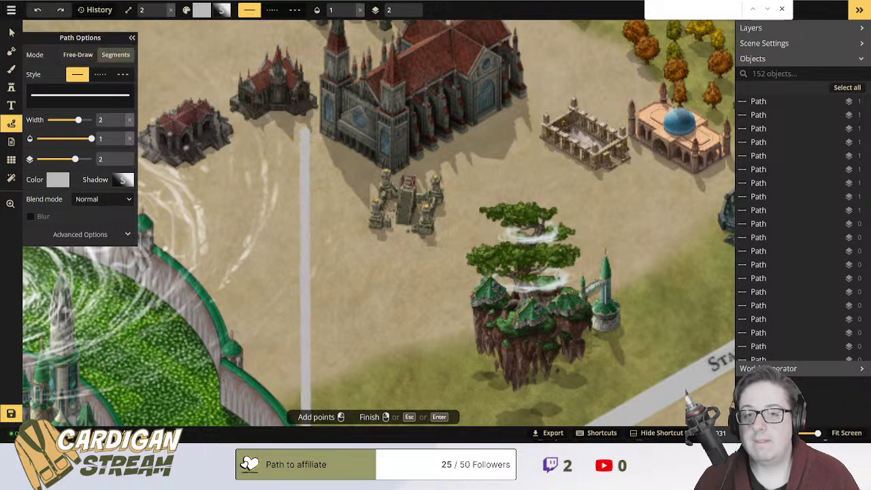
pyautogui.click(392, 179)
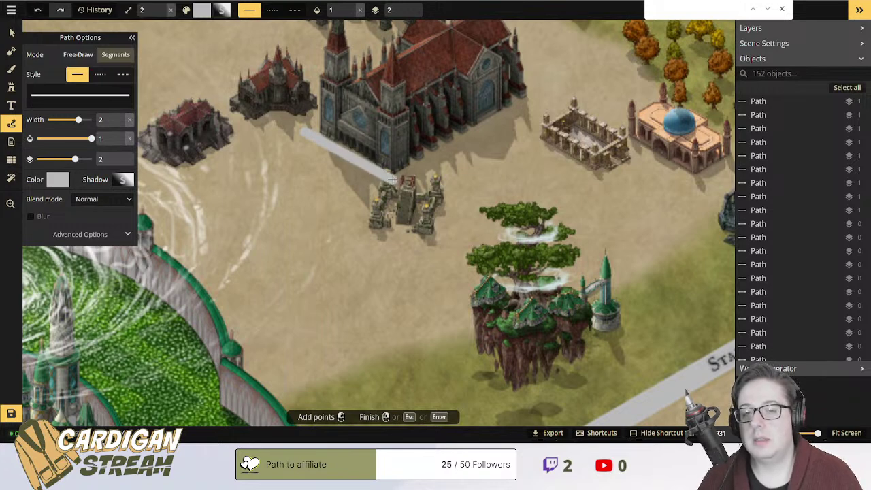
pyautogui.click(538, 93)
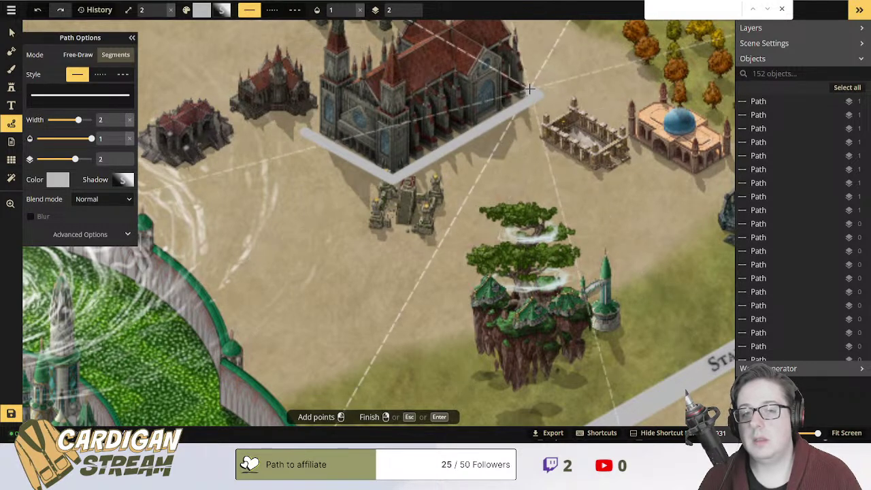
pyautogui.click(455, 45)
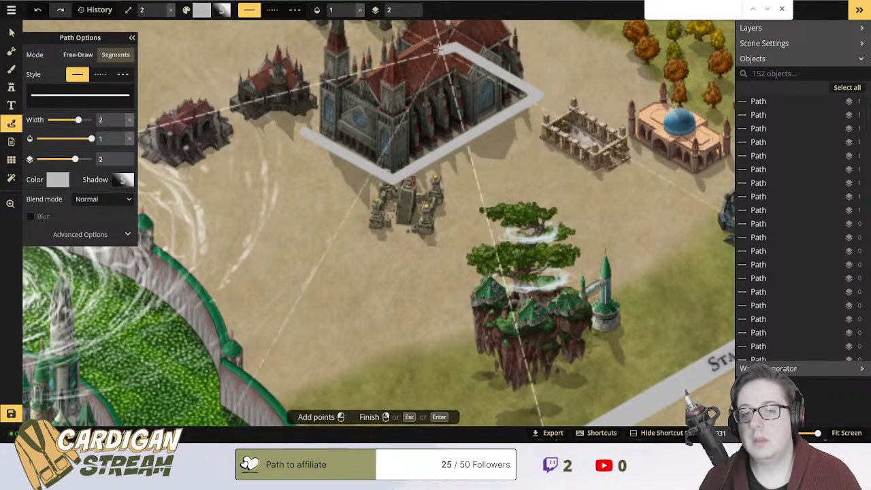
pyautogui.click(303, 124)
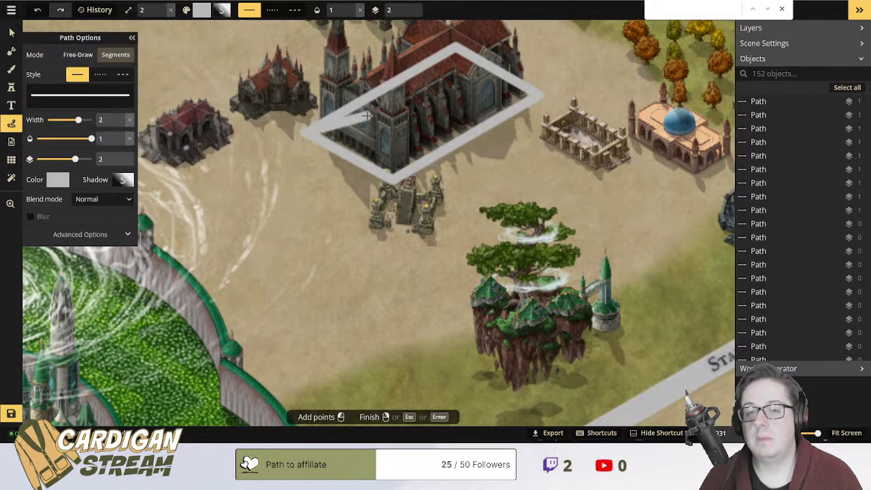
pyautogui.press('Return')
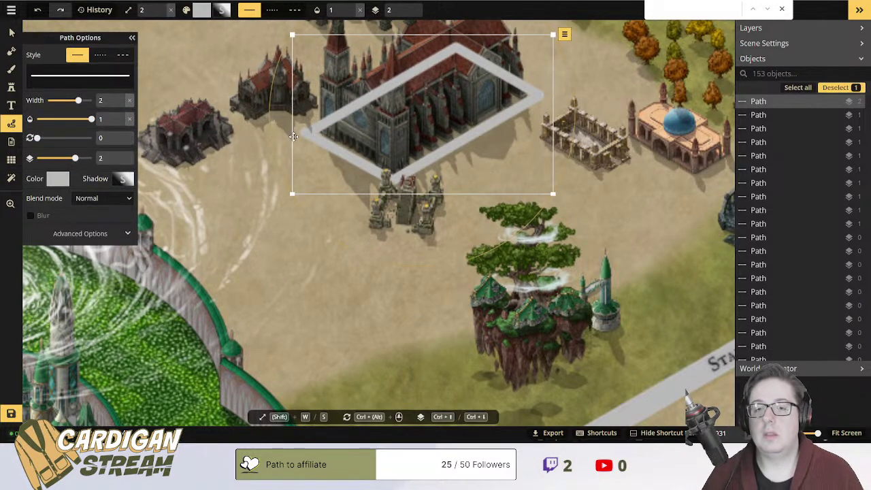
pyautogui.click(11, 32)
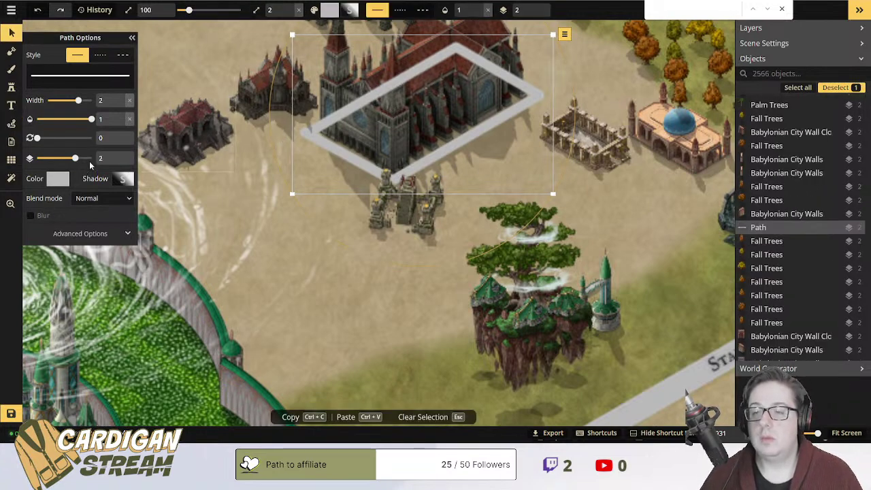
pyautogui.moveTo(75, 158); pyautogui.dragTo(13, 167)
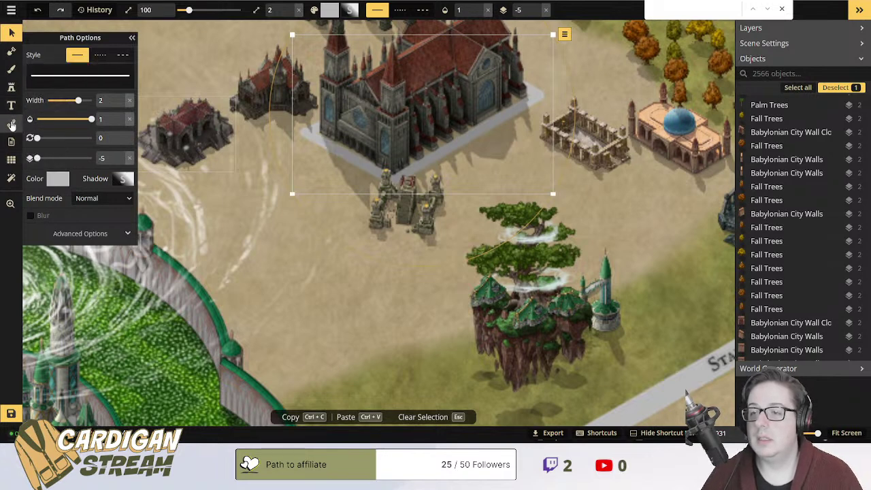
# Draw a path from the cathedral outline's western corner past the two smaller temples, turning southeast to meet Stalwart Way.
pyautogui.click(11, 122)
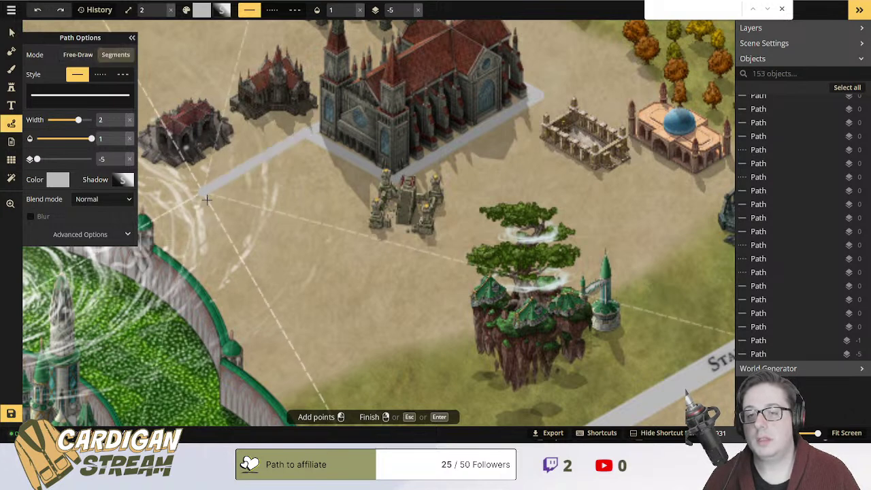
pyautogui.click(327, 122)
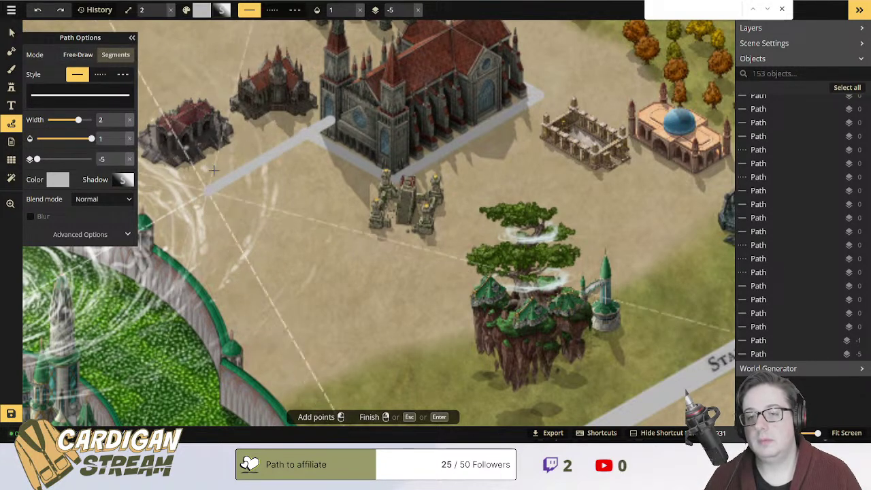
pyautogui.press('Escape')
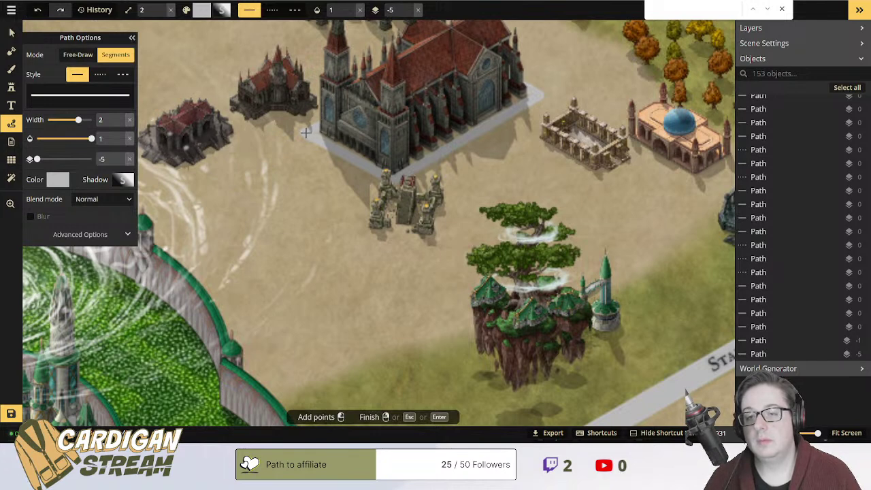
pyautogui.click(280, 117)
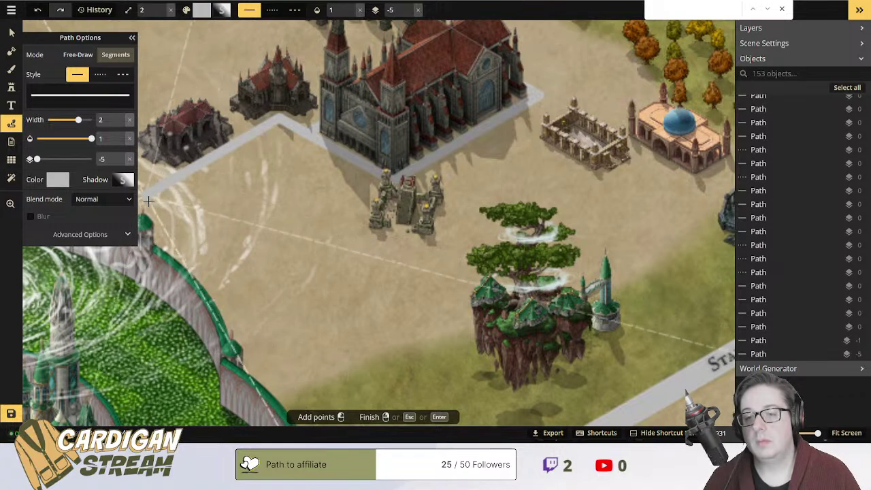
pyautogui.click(344, 310)
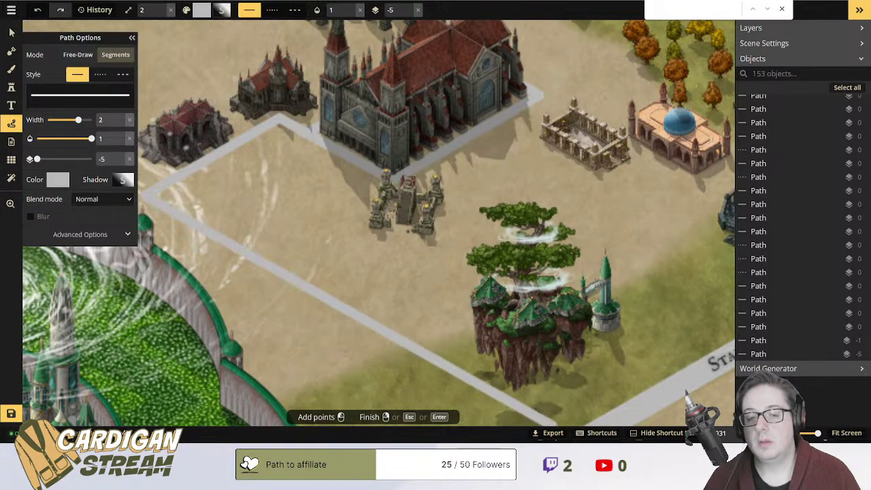
pyautogui.moveTo(538, 389); pyautogui.dragTo(514, 309)
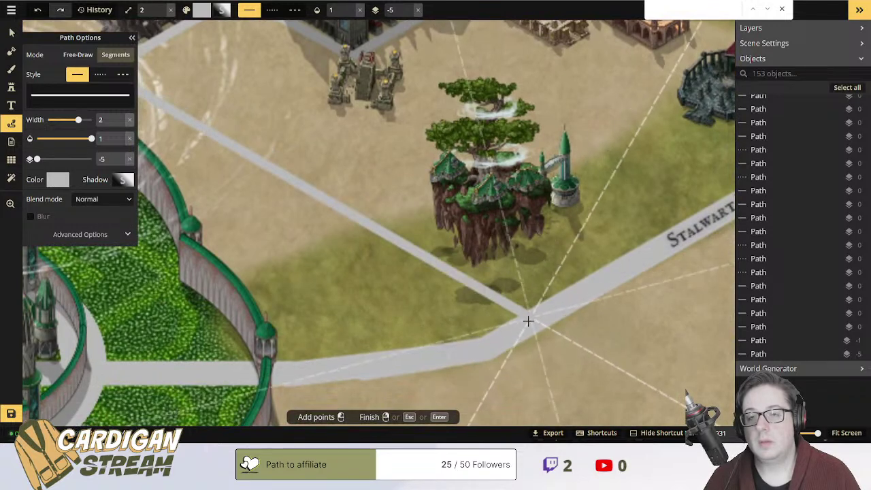
pyautogui.click(529, 321)
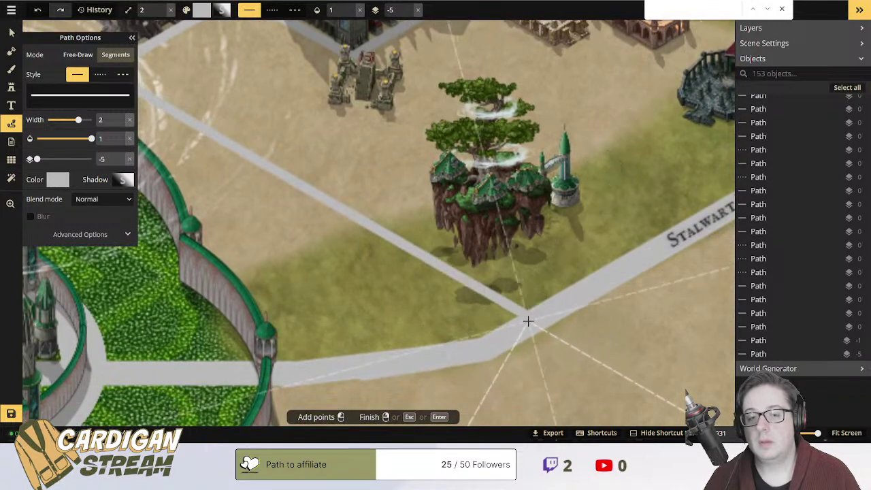
pyautogui.rightClick(458, 257)
pyautogui.scroll(3, 466, 313)
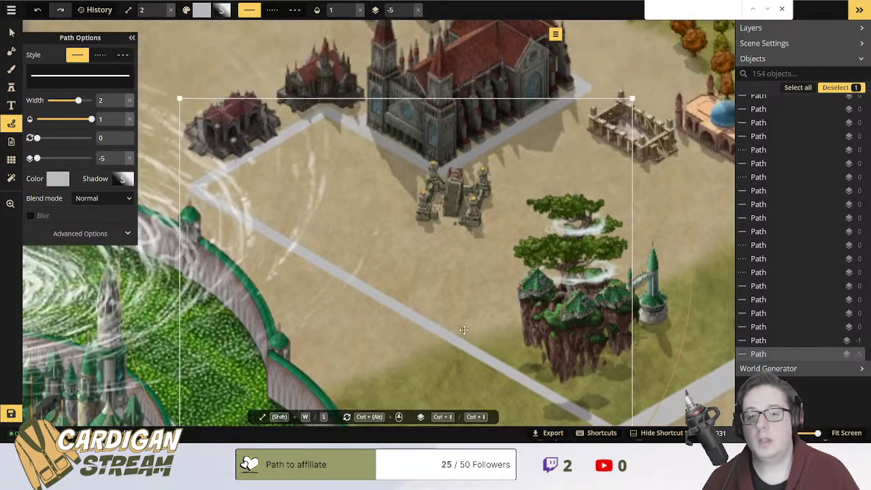
# Draw a path from the cathedral's eastern corner along its front to the long street, crisscrossing the plot southwest of the cathedral.
pyautogui.hscroll(2, 544, 115)
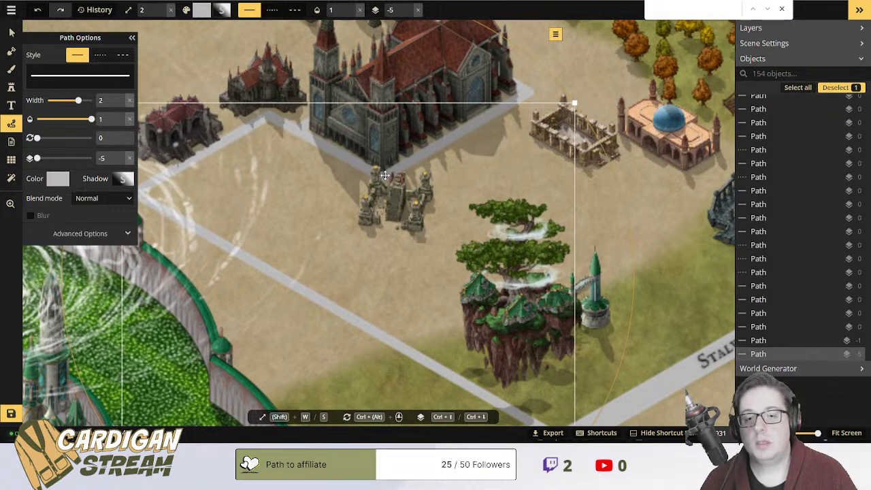
pyautogui.click(527, 92)
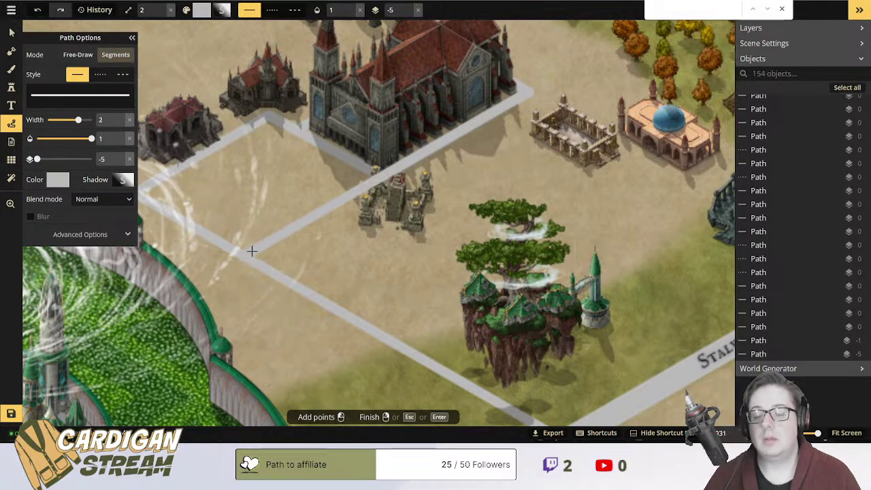
pyautogui.click(252, 251)
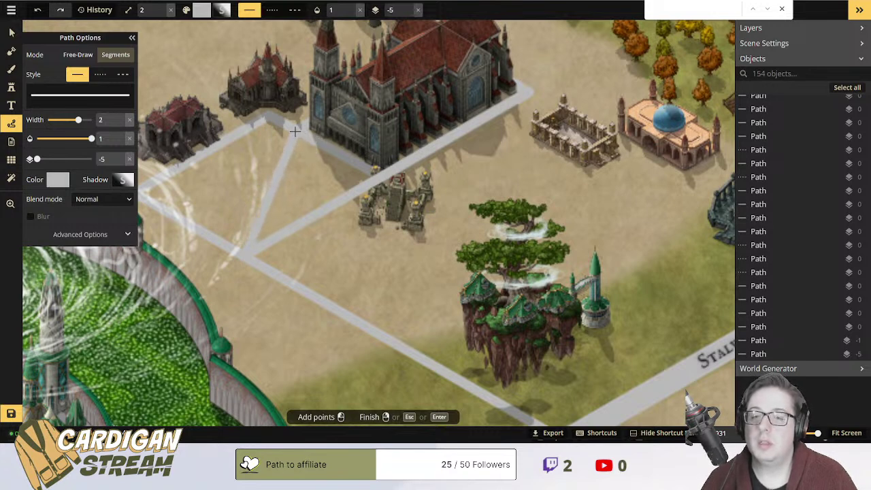
pyautogui.click(294, 131)
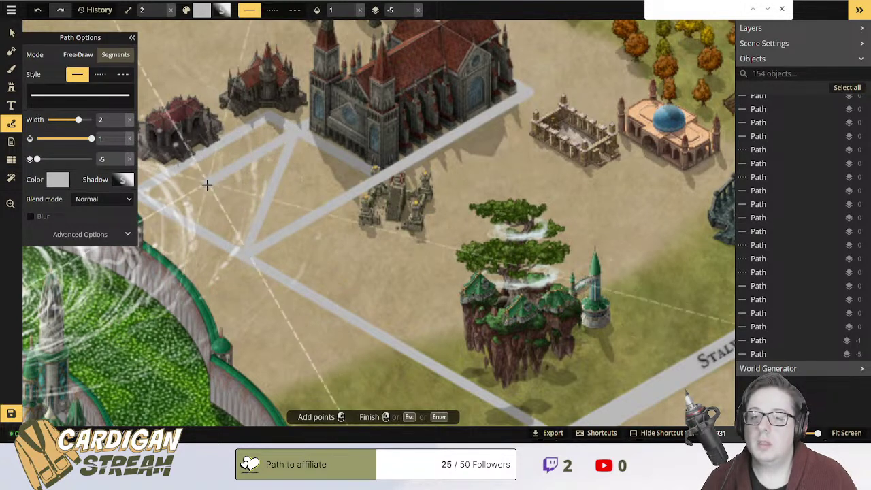
pyautogui.click(161, 209)
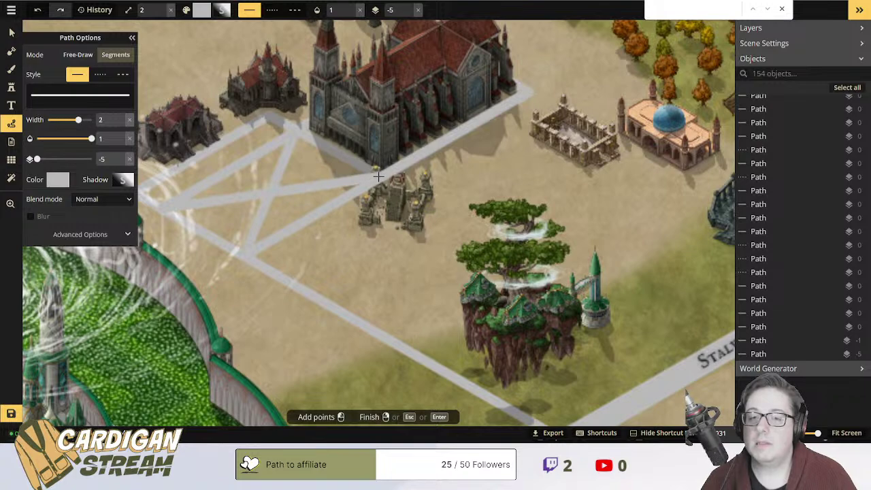
pyautogui.rightClick(313, 129)
# Move the ruined stone monument from in front of the cathedral to the open ground northwest of the stone arches.
pyautogui.moveTo(382, 193); pyautogui.dragTo(298, 173)
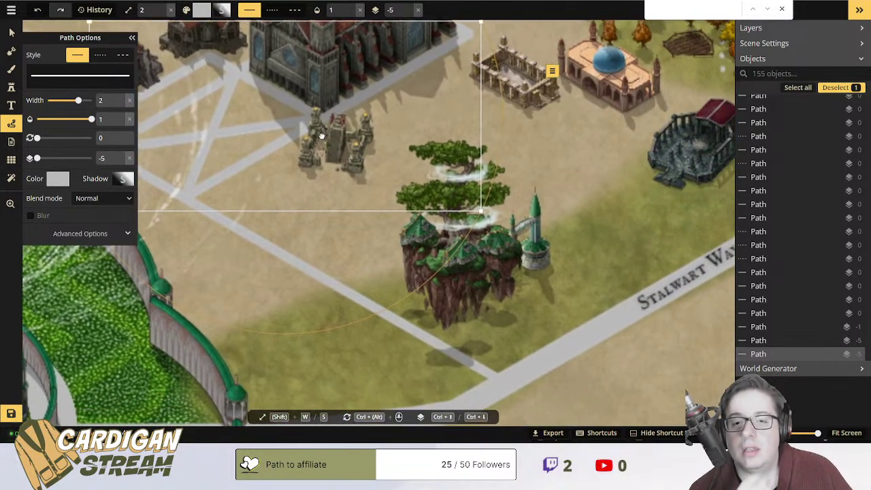
pyautogui.scroll(-2, 356, 185)
pyautogui.moveTo(355, 185); pyautogui.dragTo(429, 250)
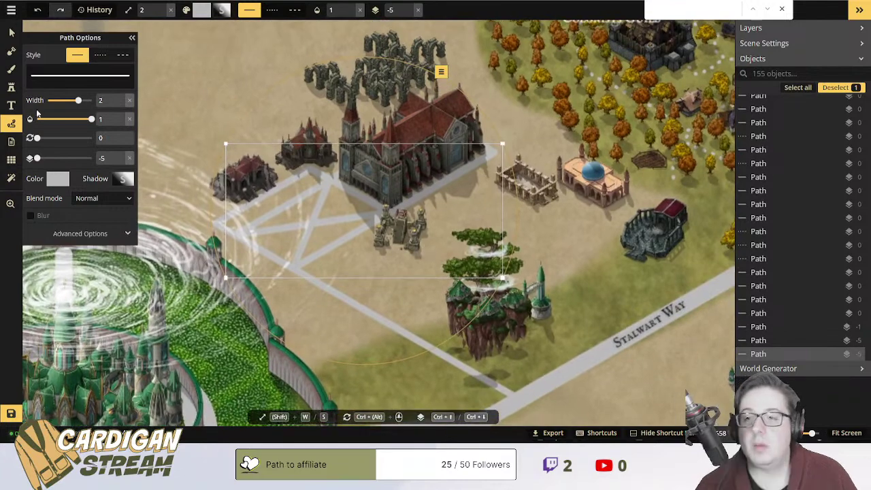
pyautogui.click(10, 33)
pyautogui.click(401, 217)
pyautogui.moveTo(401, 217); pyautogui.dragTo(360, 123)
pyautogui.scroll(1, 329, 113)
pyautogui.click(528, 170)
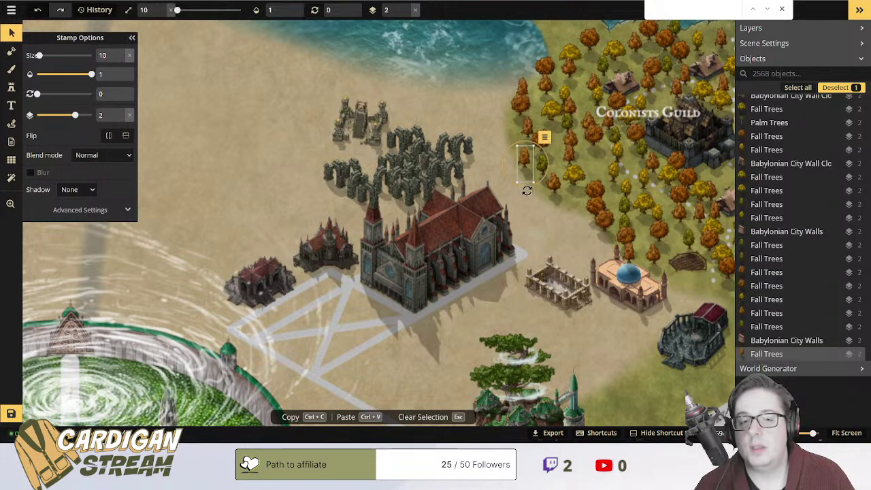
pyautogui.click(529, 205)
pyautogui.moveTo(534, 216); pyautogui.dragTo(353, 91)
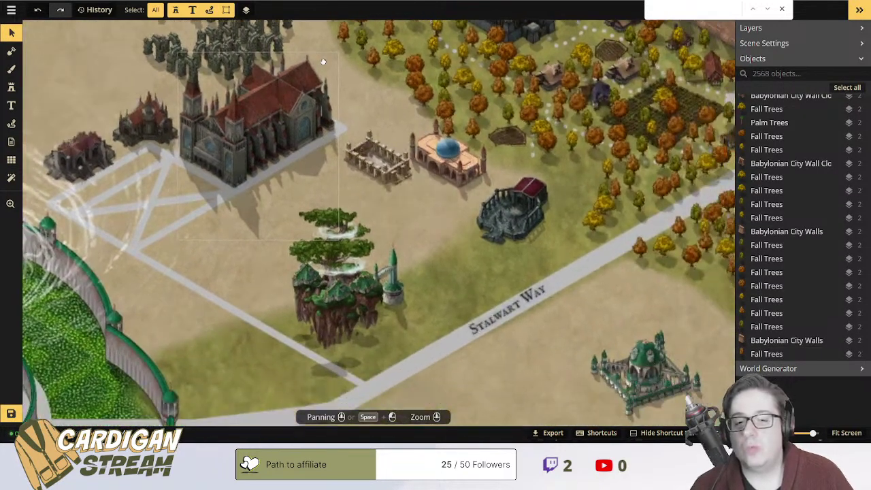
pyautogui.moveTo(520, 204); pyautogui.dragTo(571, 298)
pyautogui.click(448, 172)
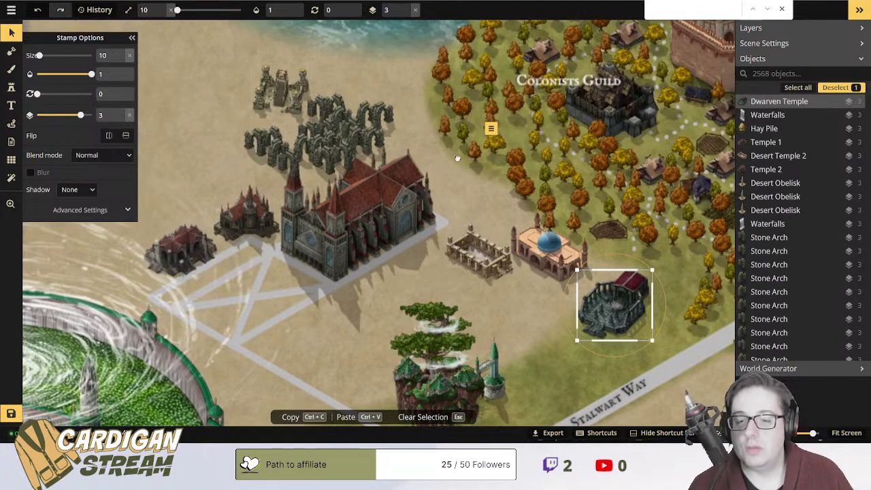
pyautogui.moveTo(458, 158); pyautogui.dragTo(431, 150)
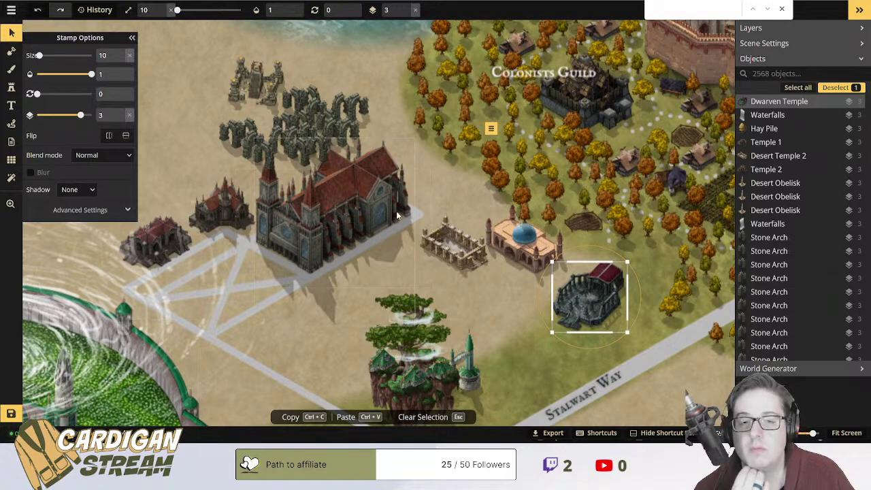
pyautogui.moveTo(459, 167); pyautogui.dragTo(389, 128)
pyautogui.moveTo(392, 200); pyautogui.dragTo(475, 96)
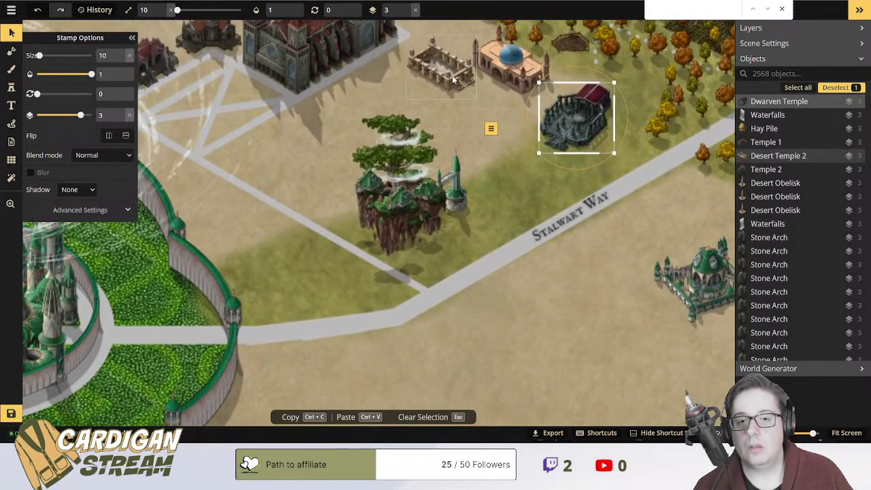
# Move the roofless desert temple ruin from beside the blue-domed temple to the open ground behind the cathedral's eastern end.
pyautogui.click(453, 80)
pyautogui.scroll(2, 477, 102)
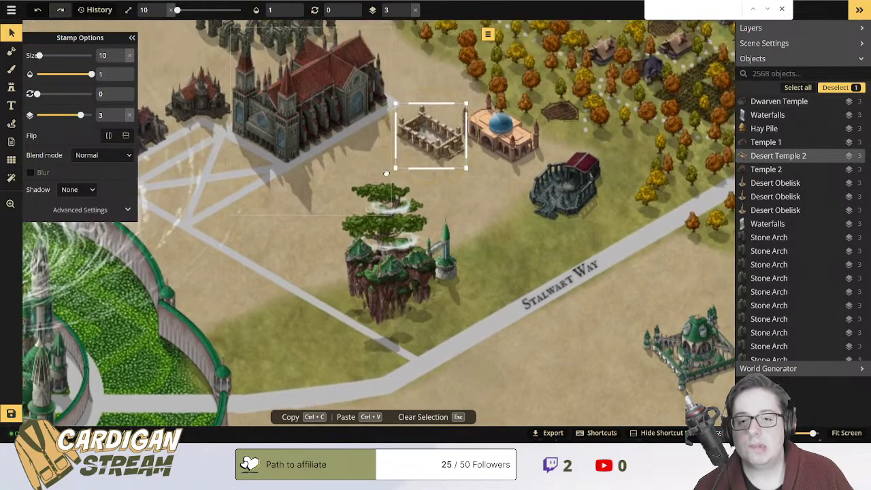
pyautogui.click(496, 130)
pyautogui.click(423, 141)
pyautogui.moveTo(423, 141); pyautogui.dragTo(394, 69)
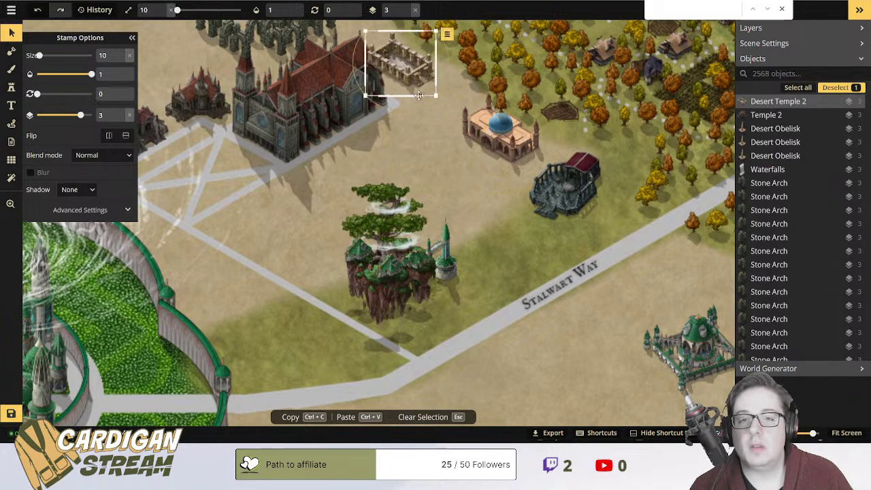
pyautogui.scroll(2, 419, 94)
pyautogui.click(412, 148)
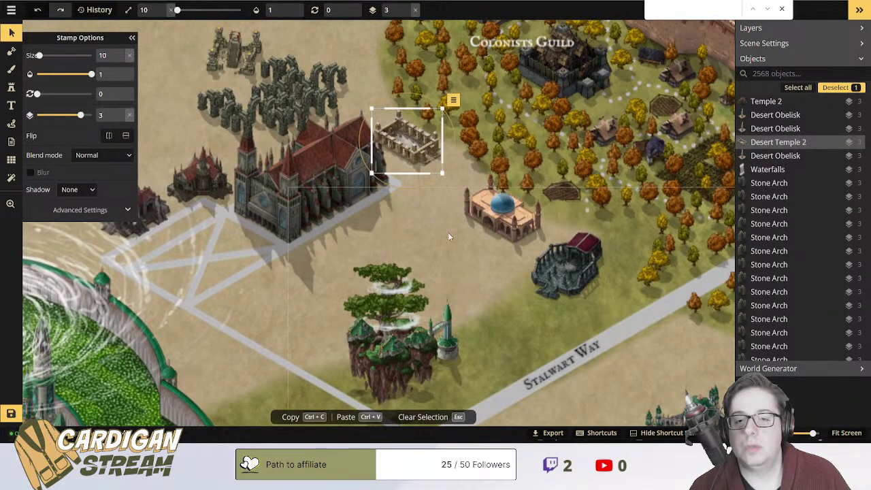
pyautogui.moveTo(409, 143); pyautogui.dragTo(404, 139)
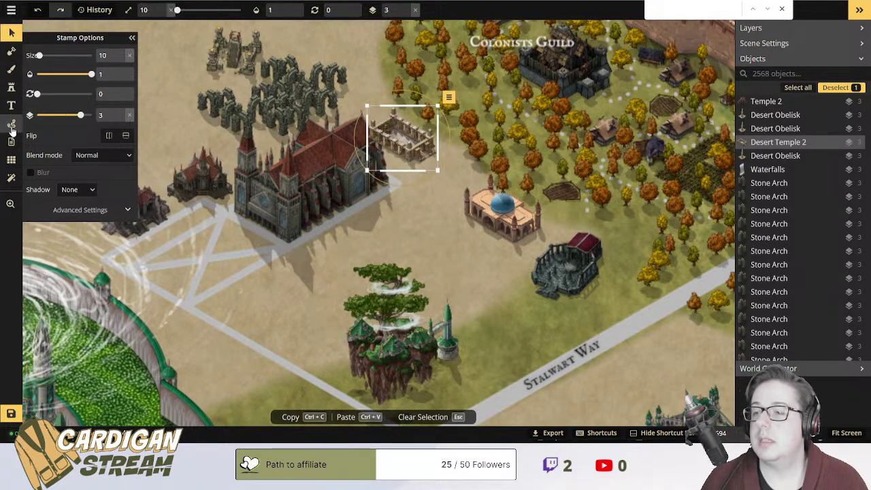
pyautogui.press('p')
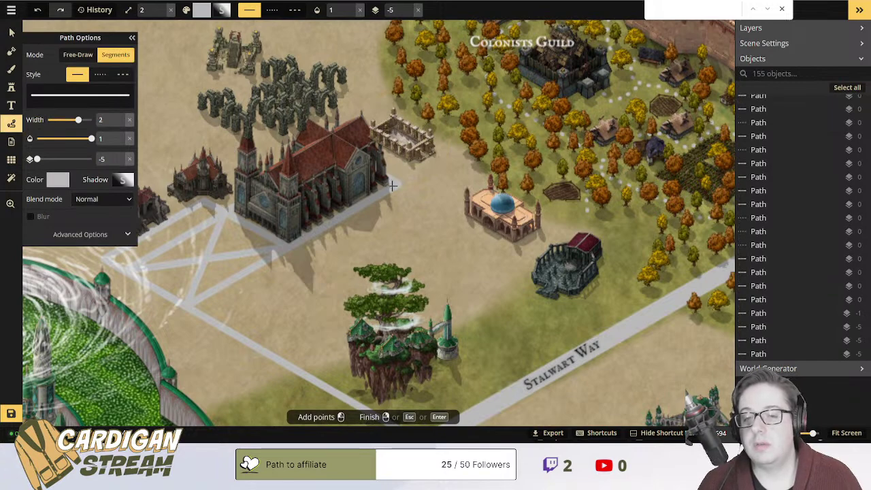
pyautogui.click(392, 185)
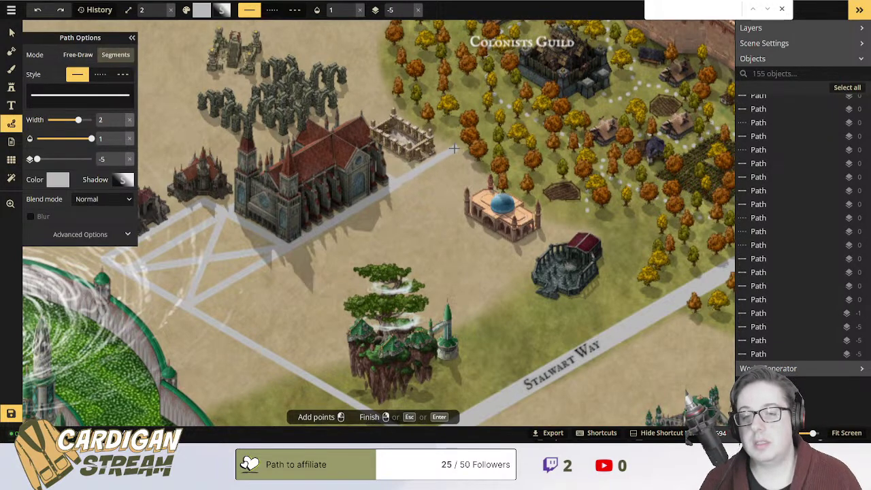
pyautogui.hotkey('ctrl', 'z')
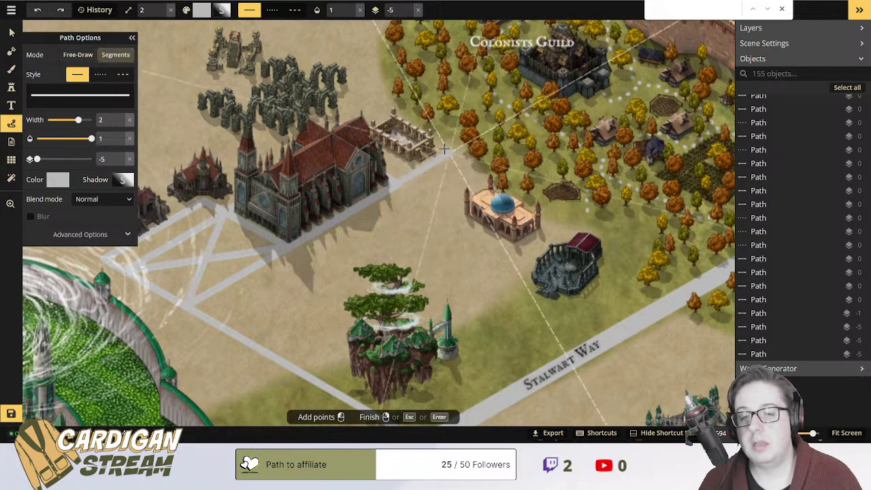
pyautogui.hotkey('ctrl', 'z')
pyautogui.click(397, 185)
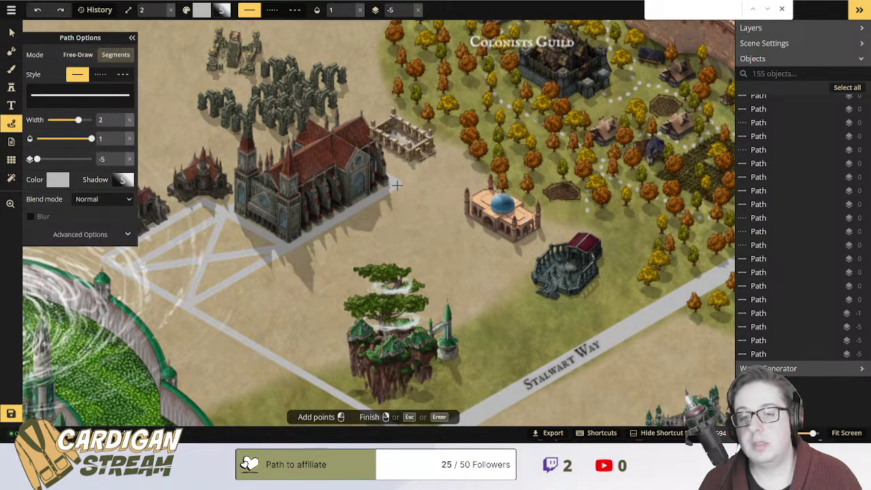
pyautogui.hotkey('ctrl', 'z')
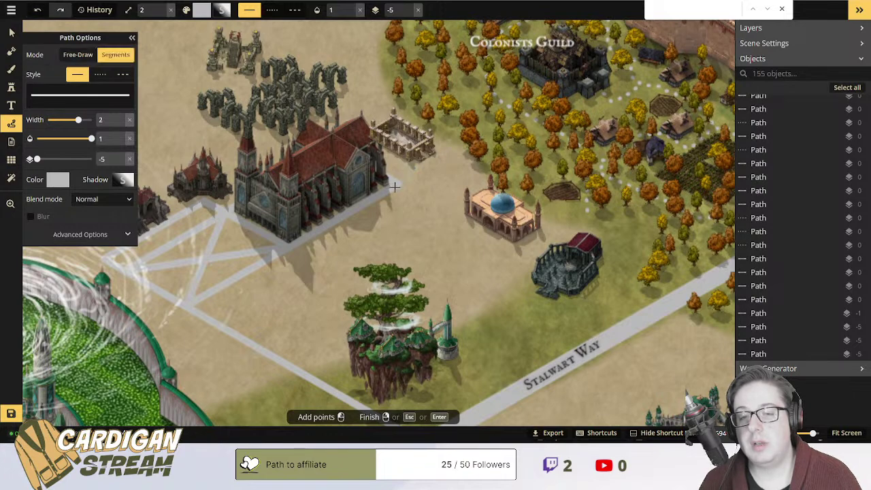
pyautogui.click(395, 184)
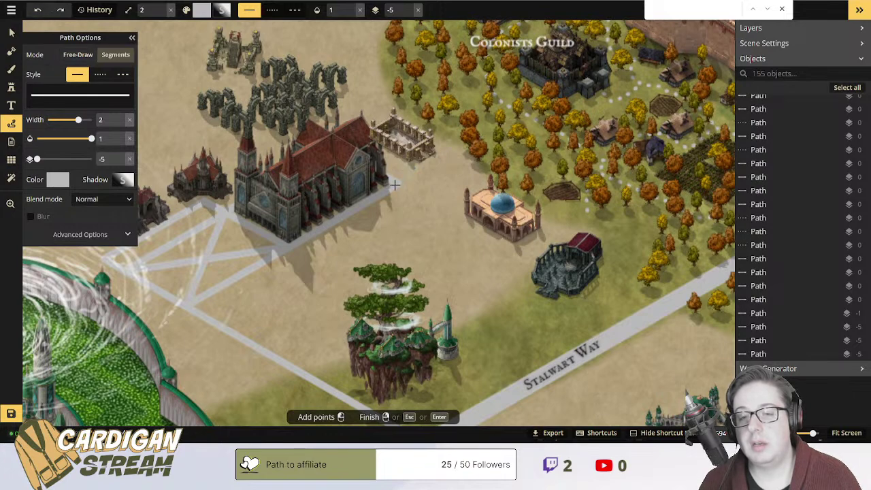
pyautogui.click(449, 150)
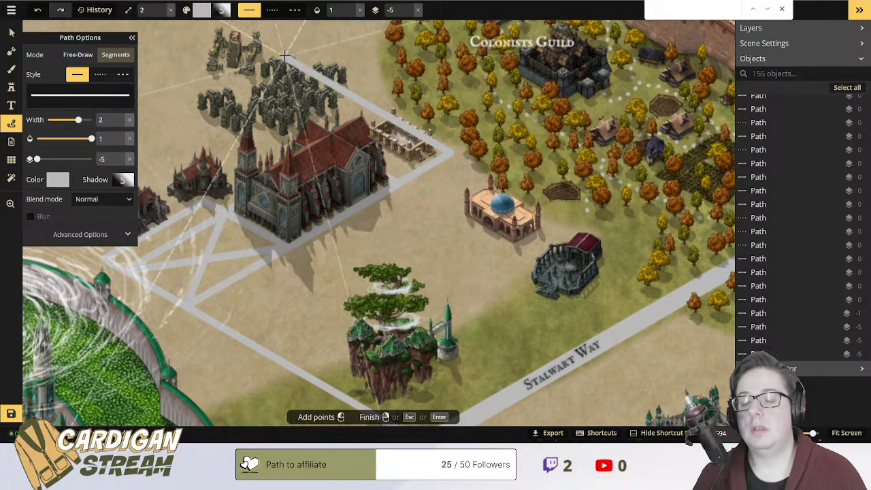
pyautogui.click(367, 73)
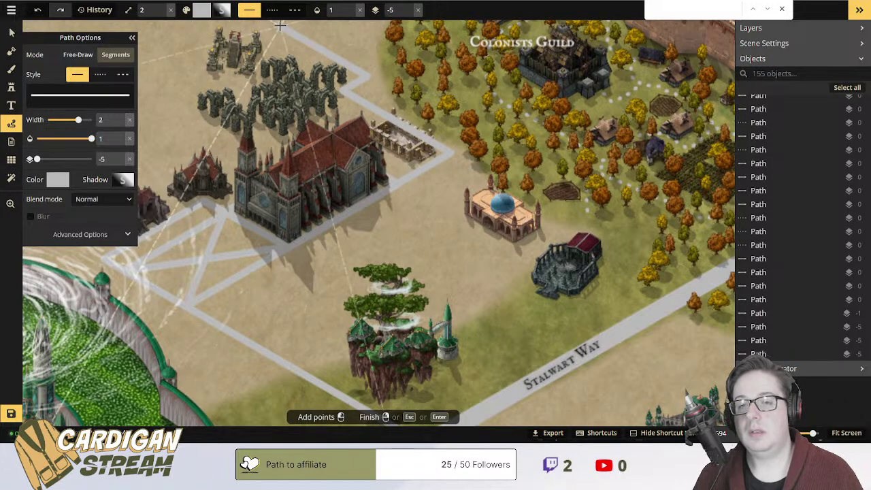
pyautogui.click(309, 46)
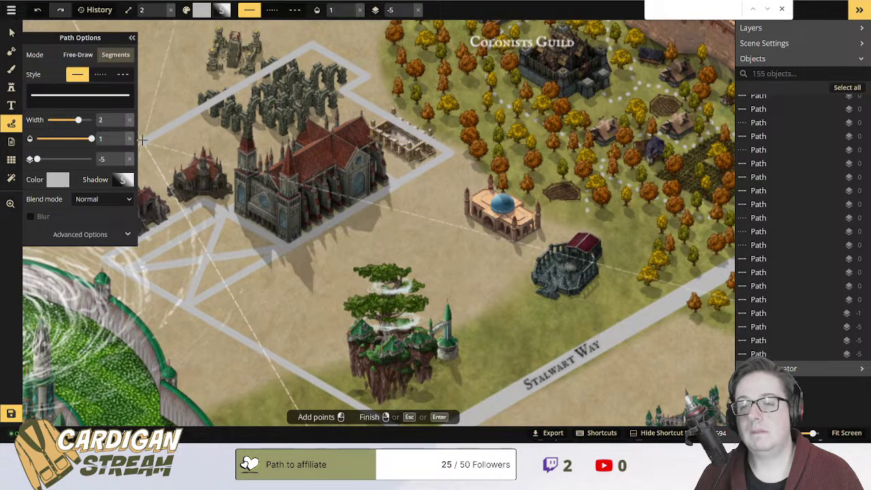
pyautogui.moveTo(183, 139); pyautogui.dragTo(276, 134)
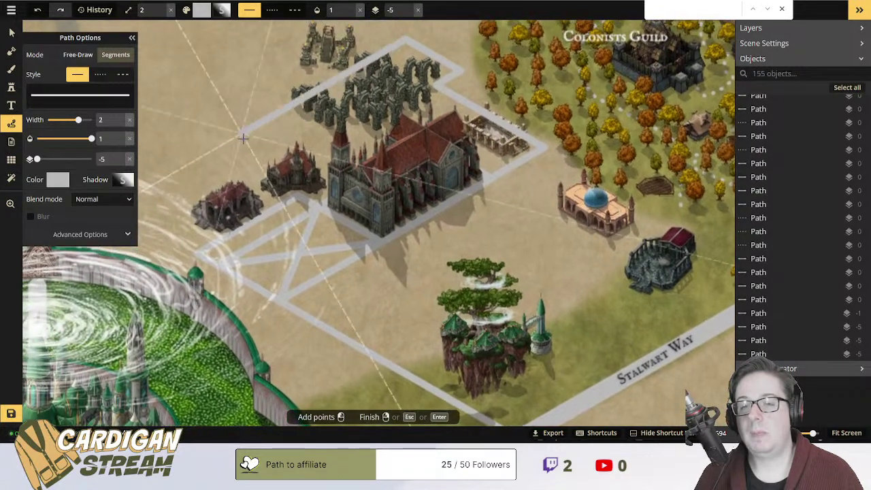
pyautogui.click(203, 156)
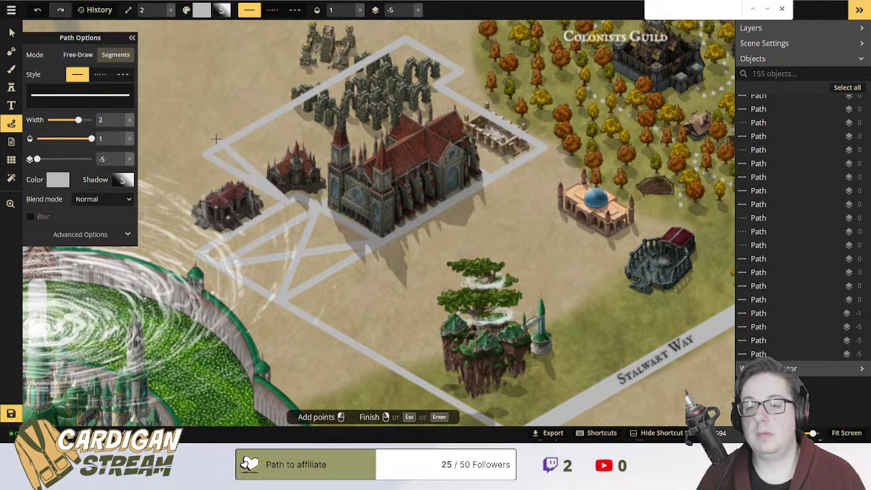
pyautogui.click(11, 32)
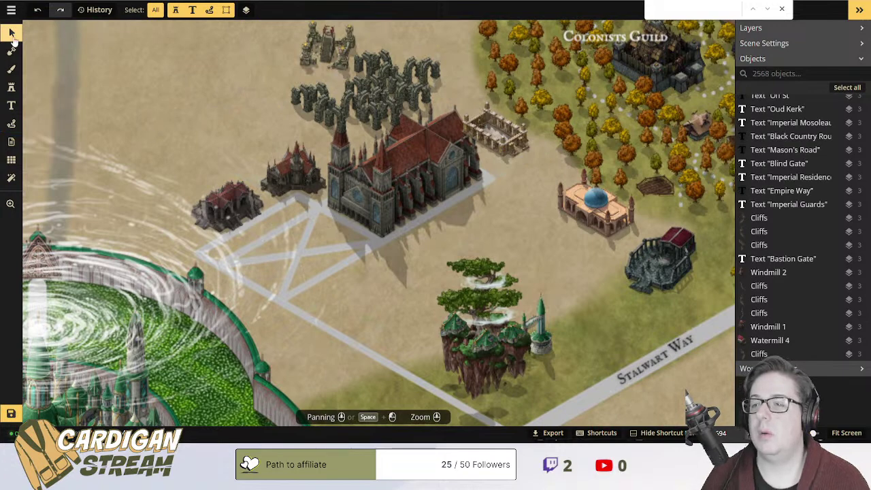
# Draw a width 2 path on layer -5 from the crisscrossed plot around the small temples, stone arches and desert ruin to the cathedral's eastern corner.
pyautogui.click(11, 123)
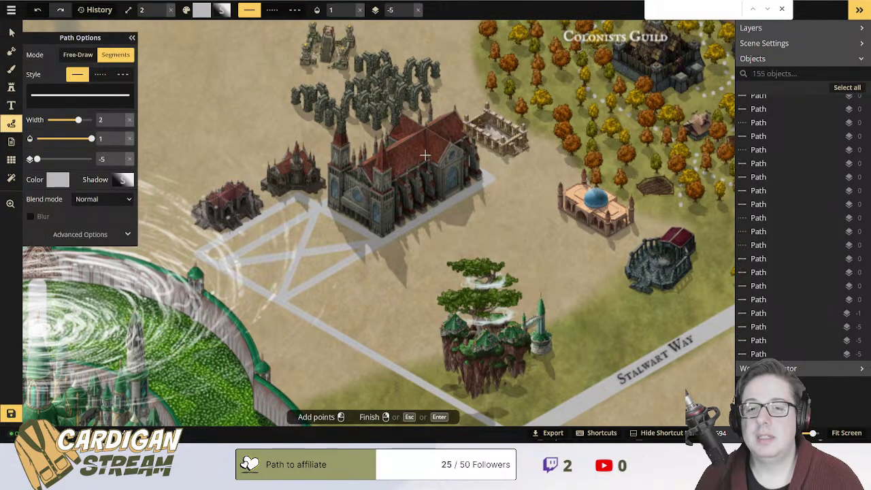
pyautogui.click(278, 208)
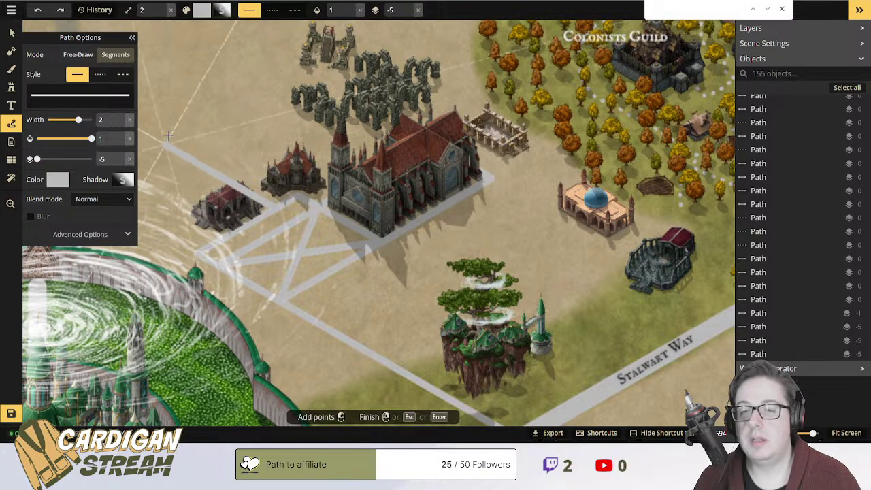
pyautogui.click(185, 150)
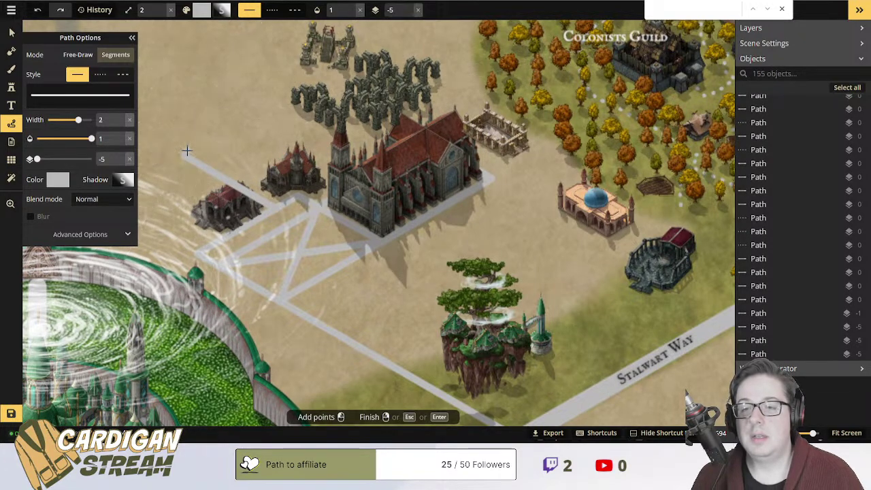
pyautogui.click(380, 46)
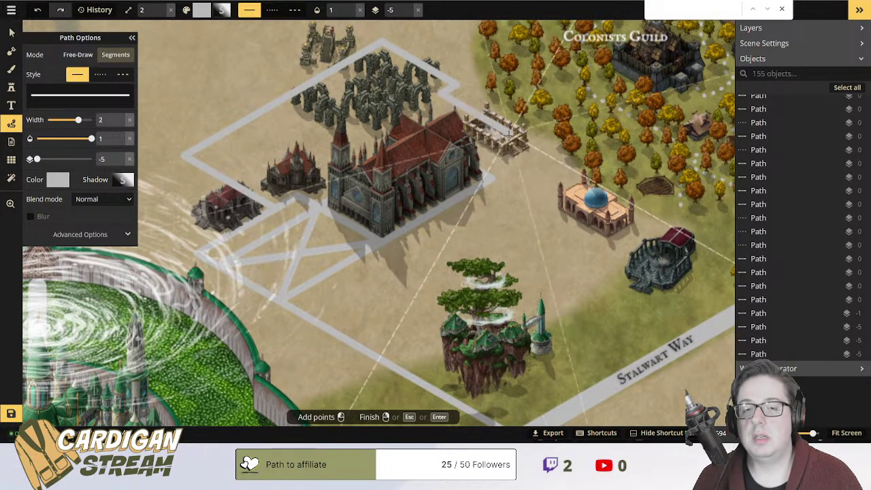
pyautogui.click(536, 153)
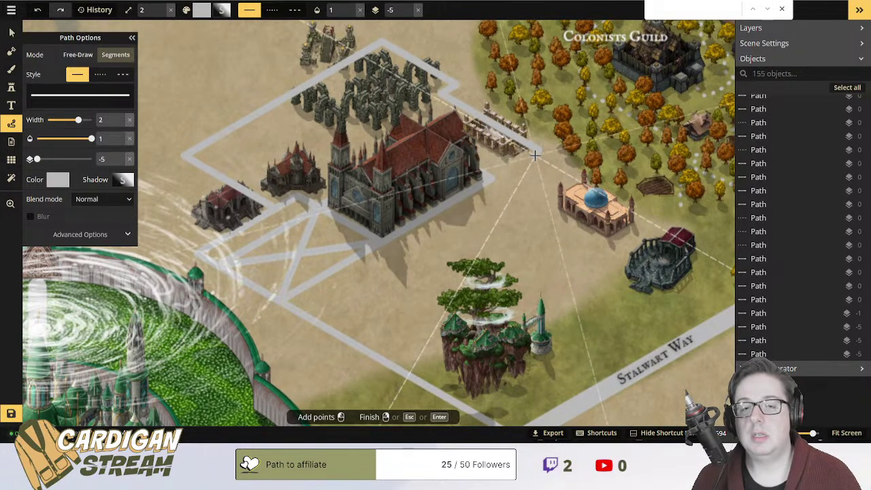
pyautogui.rightClick(486, 182)
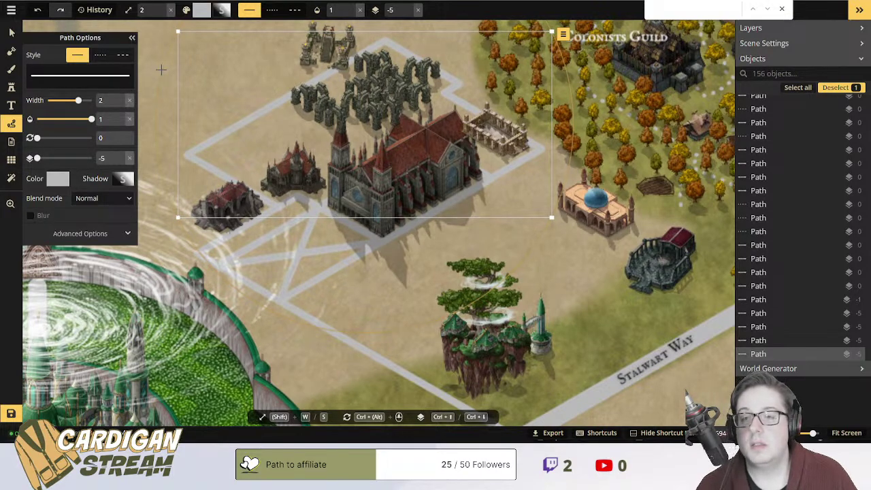
# Nudge the small red-roofed temple beside the cathedral slightly north, away from the path in front of it.
pyautogui.click(11, 32)
pyautogui.click(293, 168)
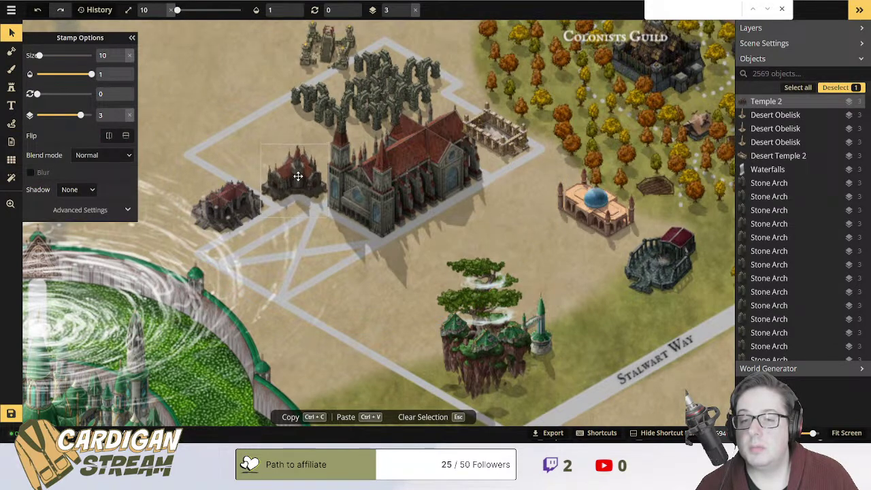
pyautogui.moveTo(298, 175); pyautogui.dragTo(296, 171)
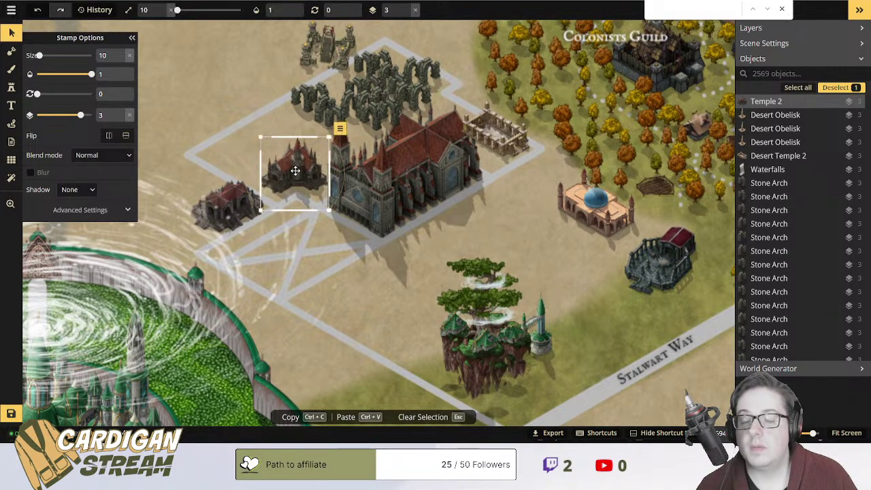
pyautogui.click(228, 205)
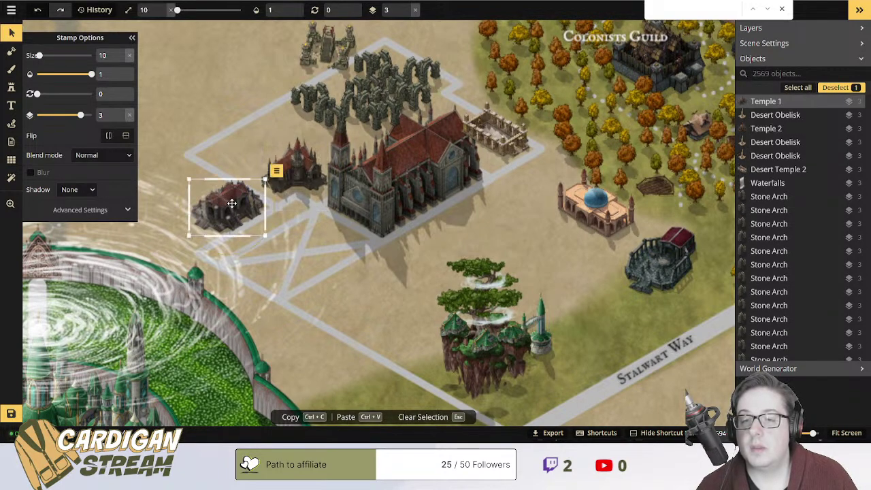
# Move the ruined stone monument to the northern tip of the new path outline, just behind the stone arches.
pyautogui.click(321, 81)
pyautogui.scroll(2, 322, 83)
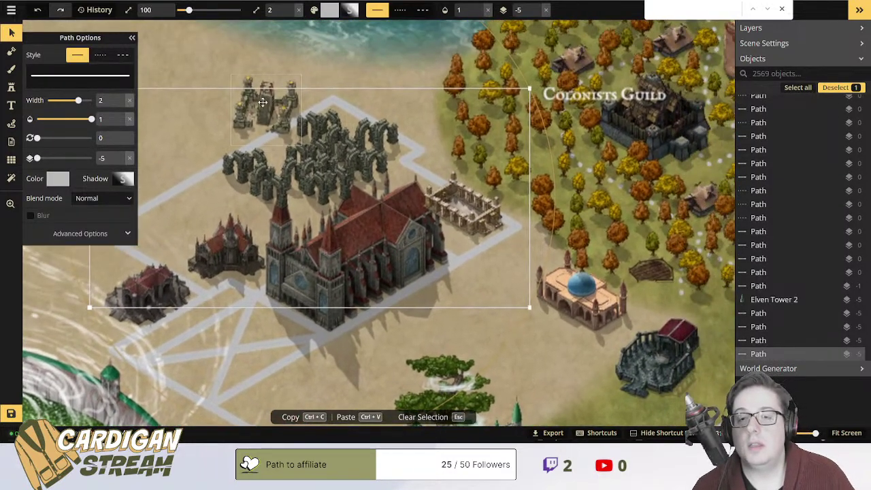
pyautogui.moveTo(262, 102); pyautogui.dragTo(336, 68)
pyautogui.click(243, 76)
pyautogui.moveTo(242, 76); pyautogui.dragTo(245, 171)
pyautogui.scroll(-3, 364, 99)
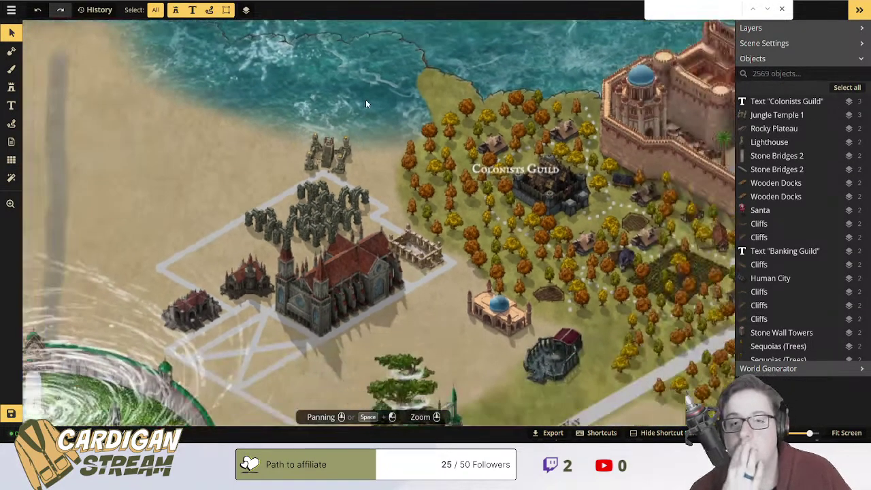
pyautogui.moveTo(291, 119); pyautogui.dragTo(275, 159)
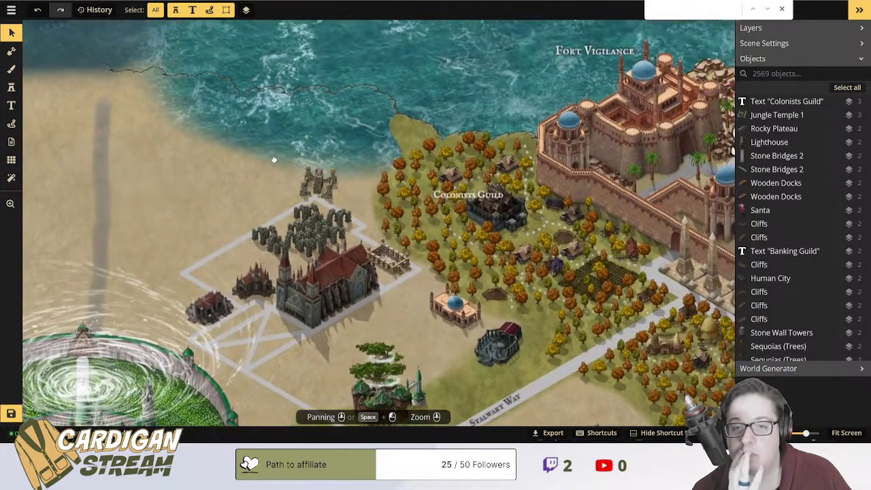
pyautogui.moveTo(334, 161); pyautogui.dragTo(356, 68)
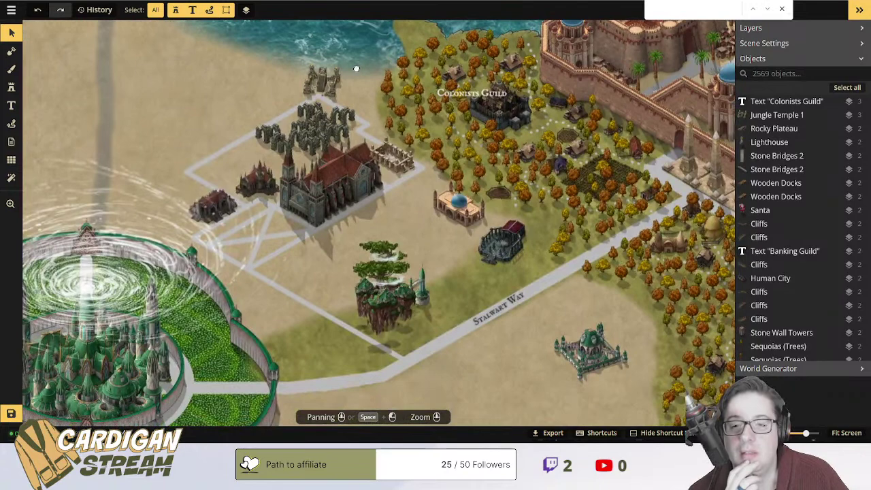
pyautogui.moveTo(415, 211); pyautogui.dragTo(450, 138)
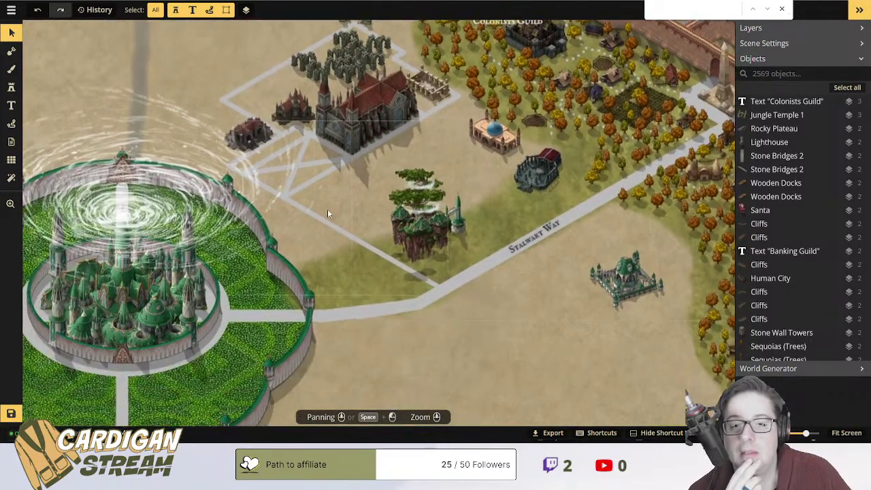
pyautogui.scroll(1, 329, 204)
pyautogui.moveTo(354, 192); pyautogui.dragTo(332, 244)
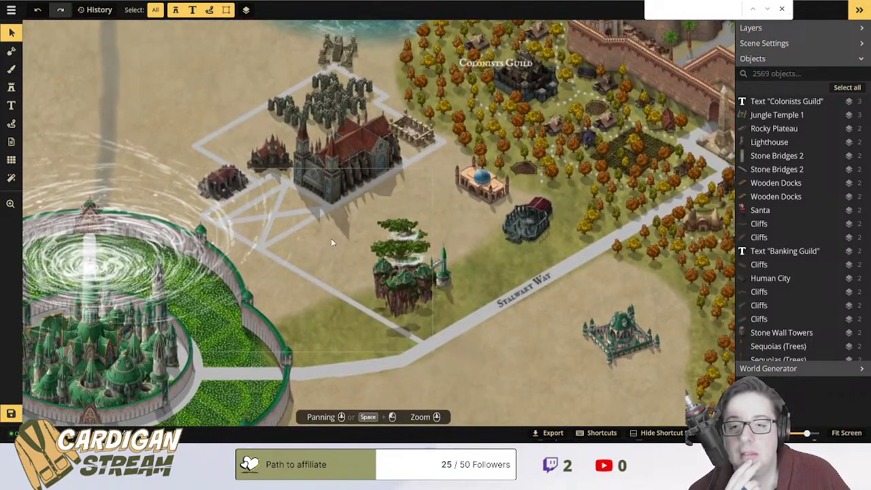
# Draw a width 2 path on layer -5 from the cathedral outline's eastern corner toward the blue-domed temple and back southwest to the lower plot path.
pyautogui.click(11, 123)
pyautogui.click(292, 264)
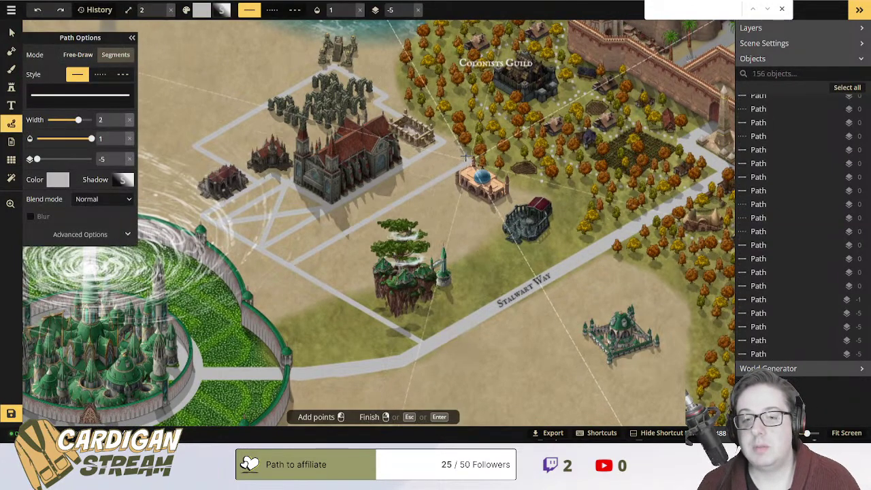
pyautogui.click(442, 144)
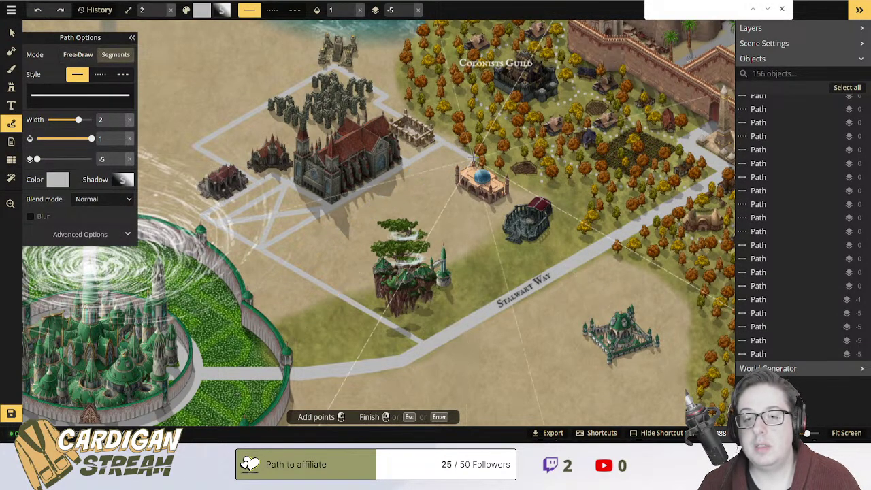
pyautogui.click(472, 159)
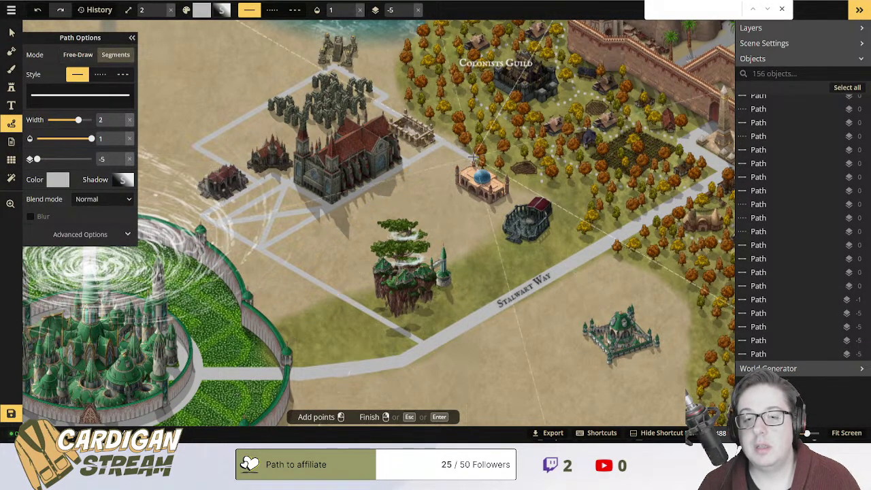
pyautogui.click(290, 265)
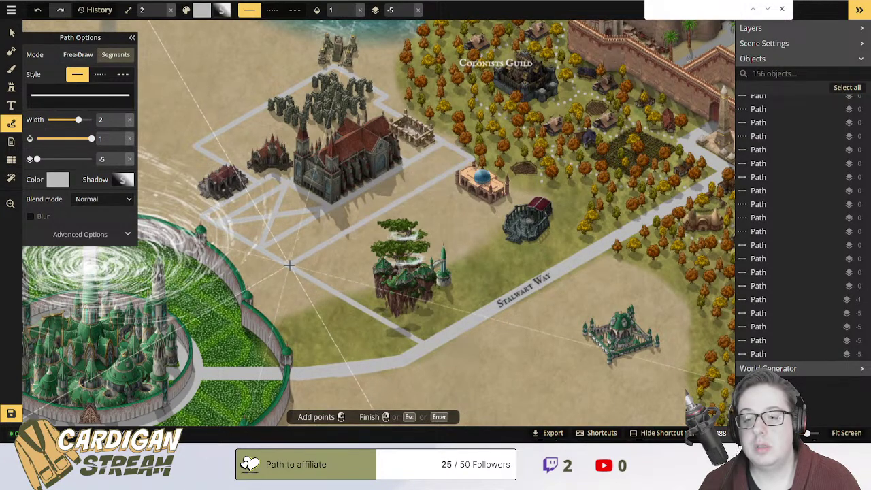
pyautogui.rightClick(349, 207)
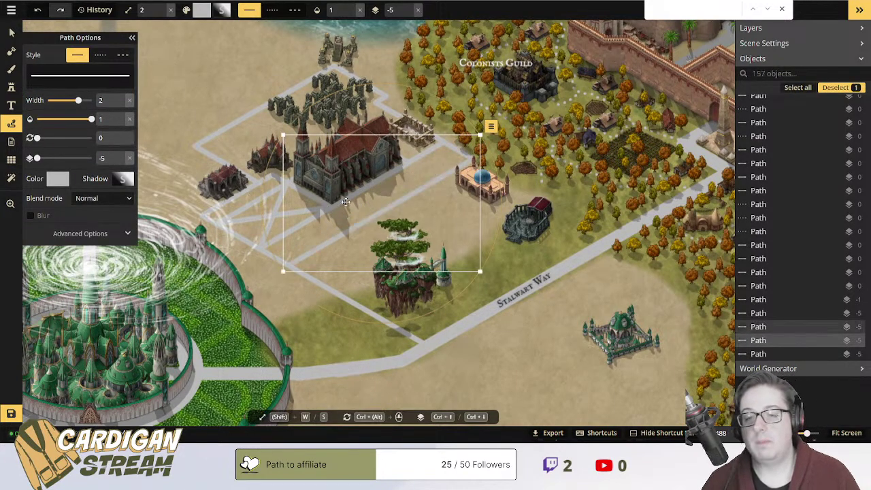
# Draw a width 2 path on layer -5 from the outline's northwestern edge, between the stone arches and the small temple, to behind the cathedral.
pyautogui.scroll(4, 255, 119)
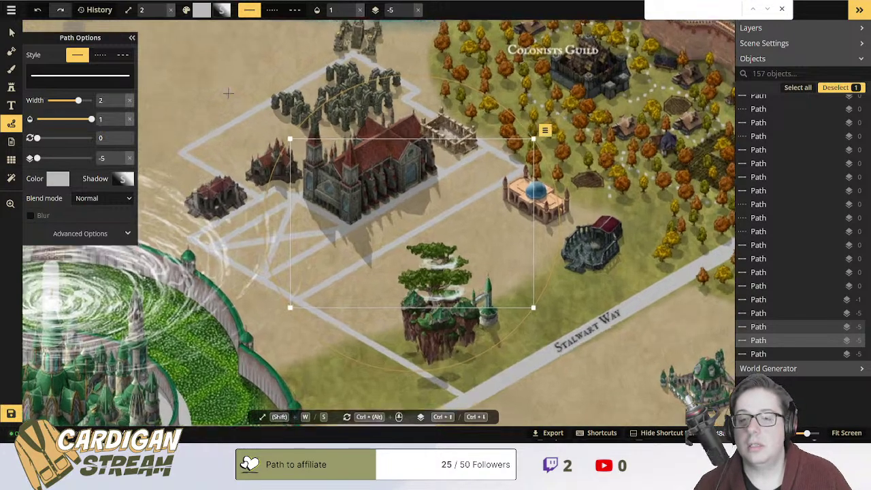
pyautogui.scroll(2, 329, 159)
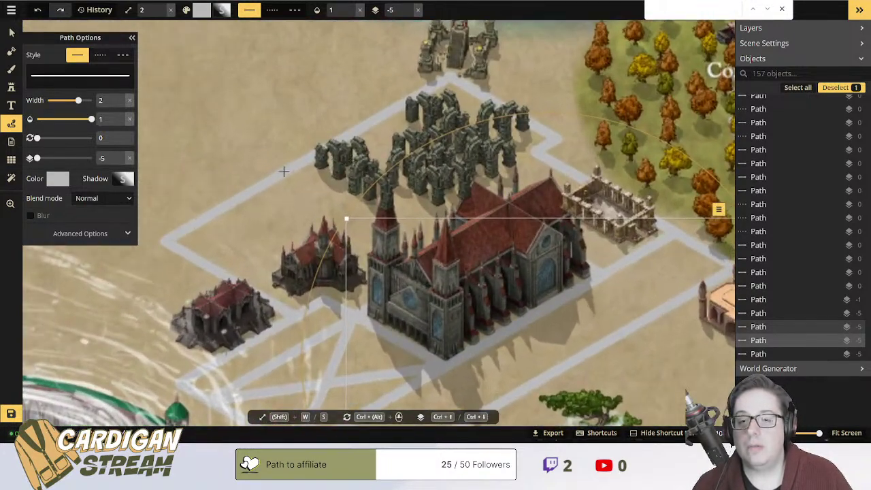
pyautogui.press('Escape')
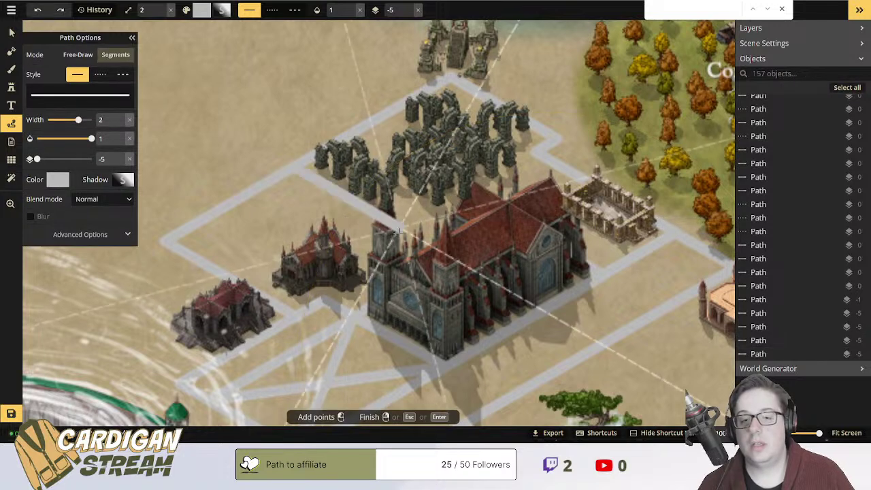
pyautogui.hotkey('ctrl', 'z')
pyautogui.click(449, 256)
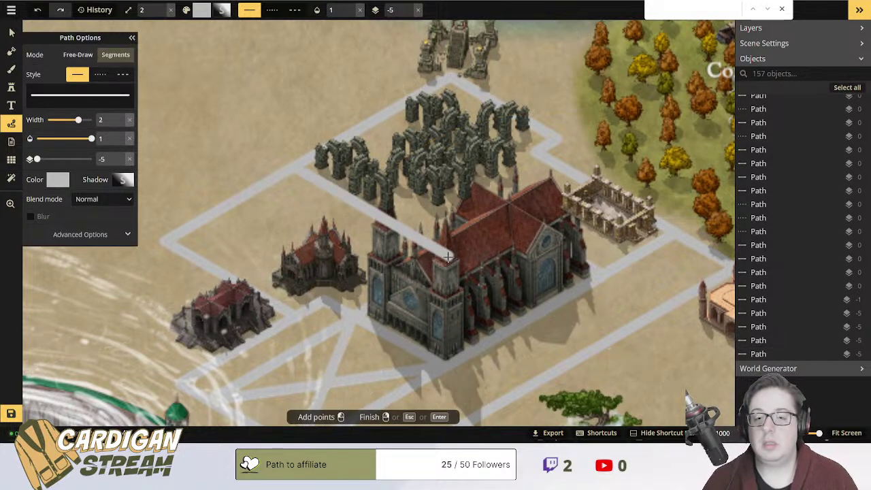
pyautogui.rightClick(449, 256)
pyautogui.click(8, 32)
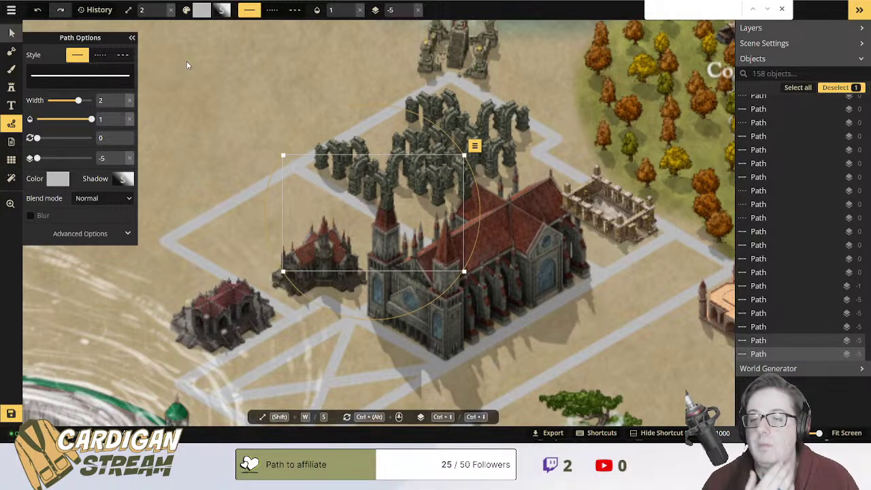
# Search the Fantasy Regional HD stamp catalog for "abandoned" and look over the matching stamps.
pyautogui.click(11, 87)
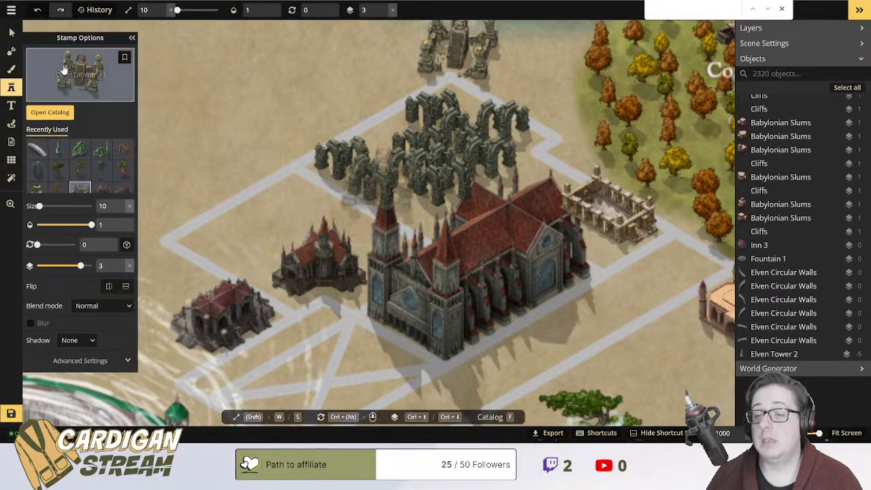
pyautogui.click(69, 78)
pyautogui.doubleClick(172, 38)
pyautogui.write('abandoned')
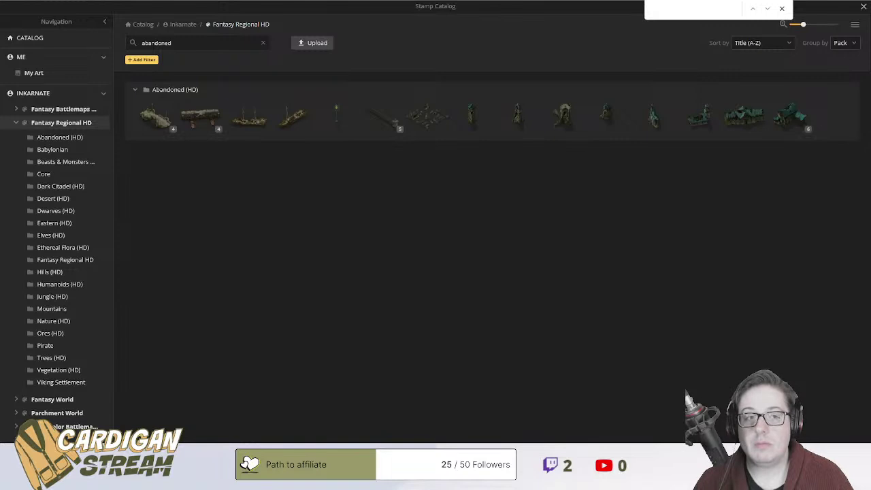
pyautogui.hotkey('alt', 'Tab')
pyautogui.click(242, 174)
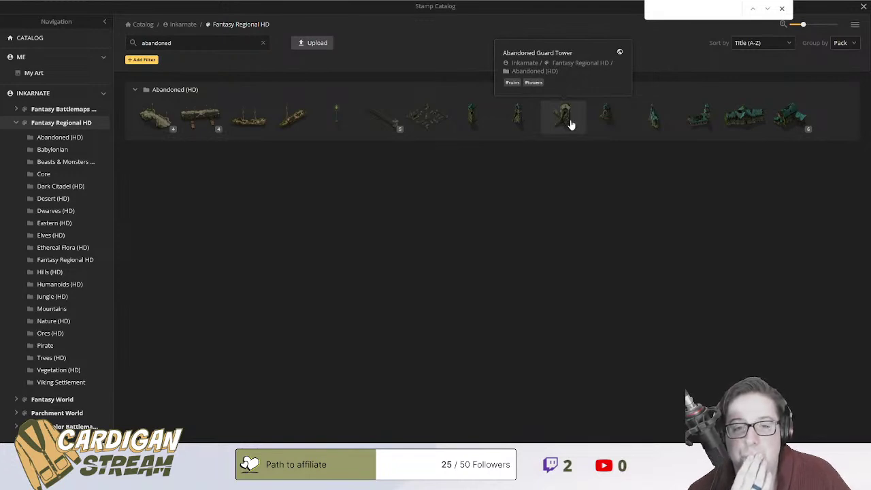
# Search the stamp catalog for "graveyard" and place a size 10 Graveyard Fence on the new path behind the cathedral's western towers.
pyautogui.doubleClick(182, 44)
pyautogui.write('graveyard')
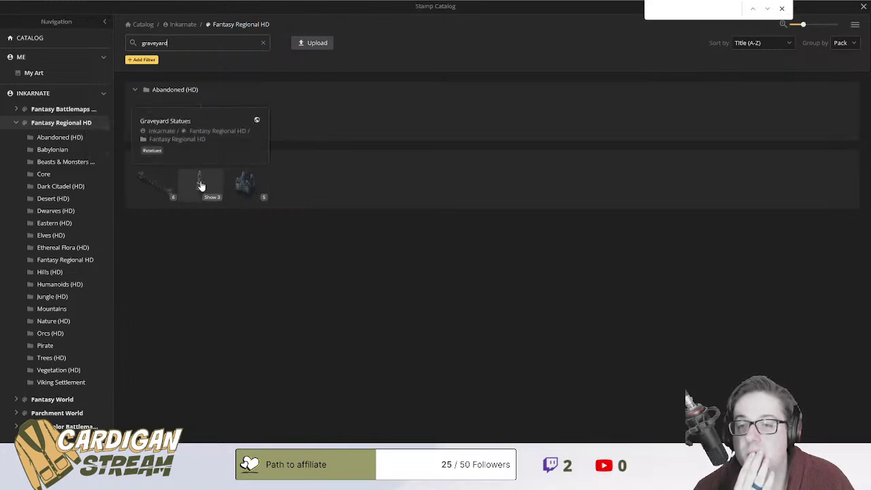
pyautogui.click(169, 187)
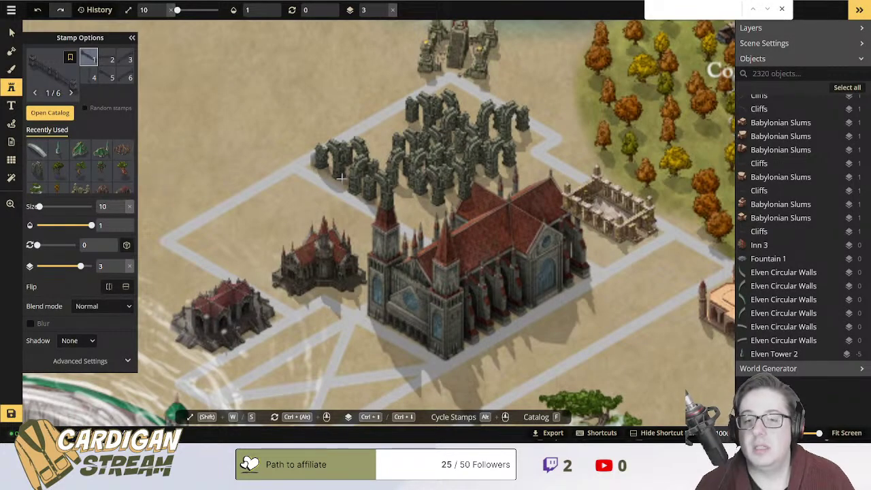
pyautogui.click(405, 224)
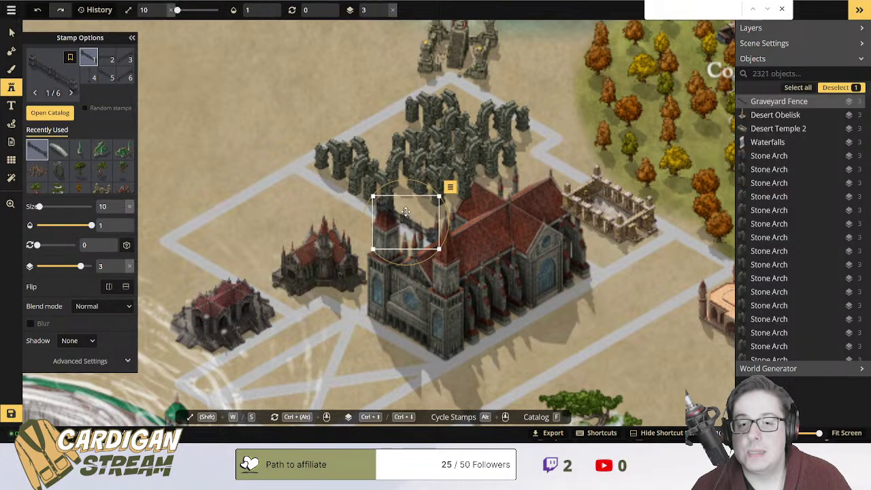
# Place two Graveyard Fence variant 3 pieces along the northwestern path beside the stone arches, one near each end.
pyautogui.click(103, 55)
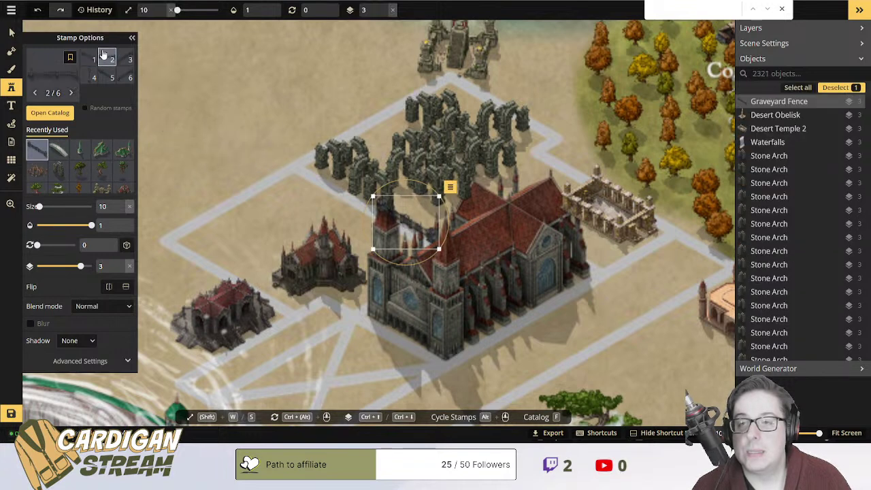
pyautogui.click(125, 59)
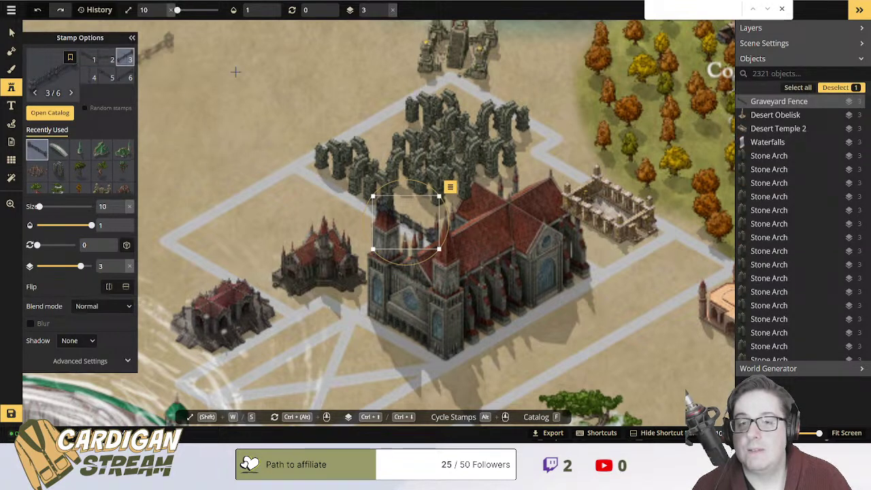
pyautogui.click(423, 97)
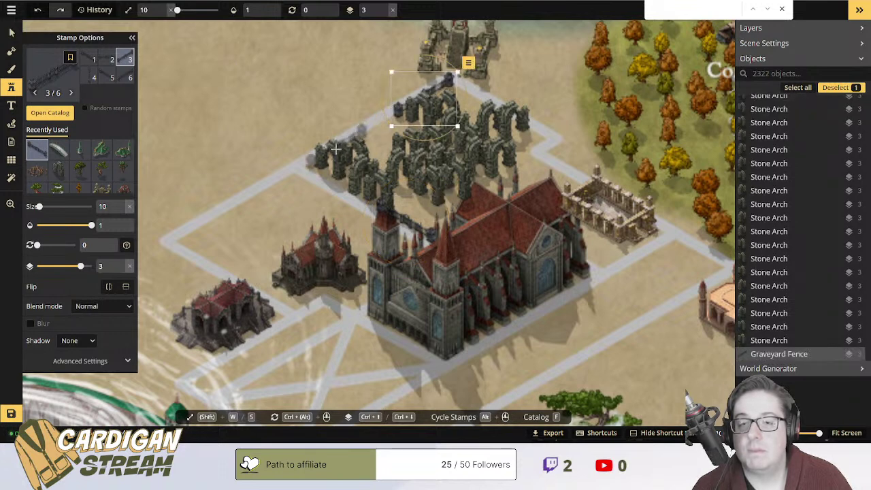
pyautogui.click(336, 149)
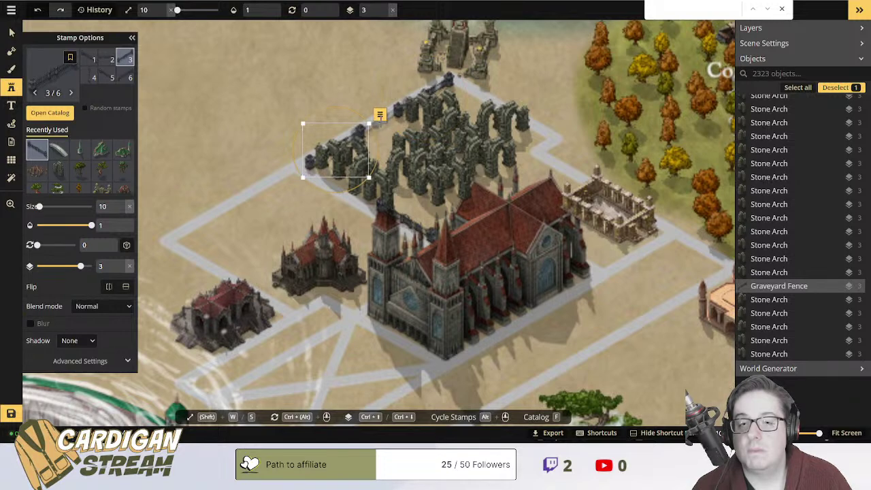
# Add a variant 5 fence piece on the path southwest of the arches and fill the northwestern gap with a variant 3 piece.
pyautogui.keyDown('alt'); pyautogui.scroll(-2, 365, 184); pyautogui.keyUp('alt')
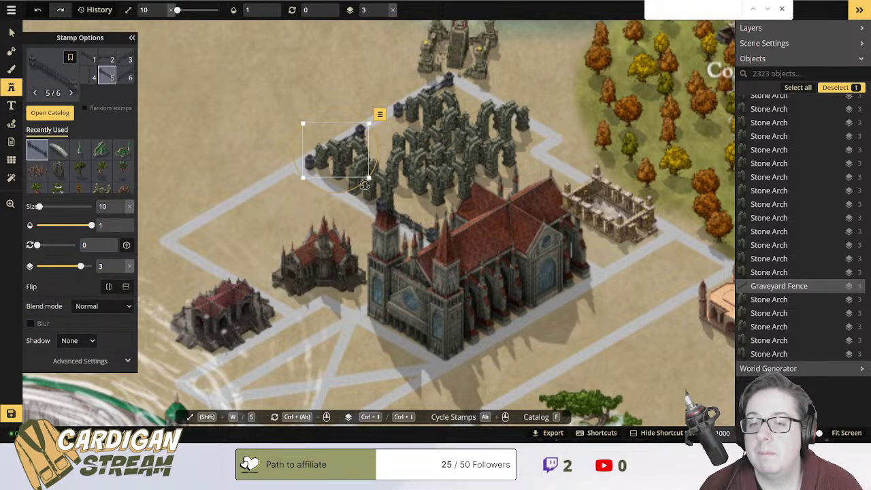
pyautogui.click(336, 181)
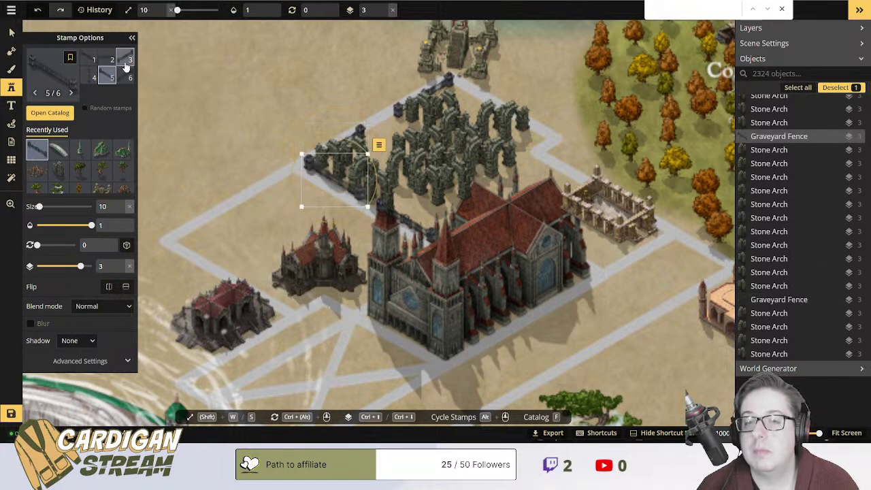
pyautogui.click(126, 65)
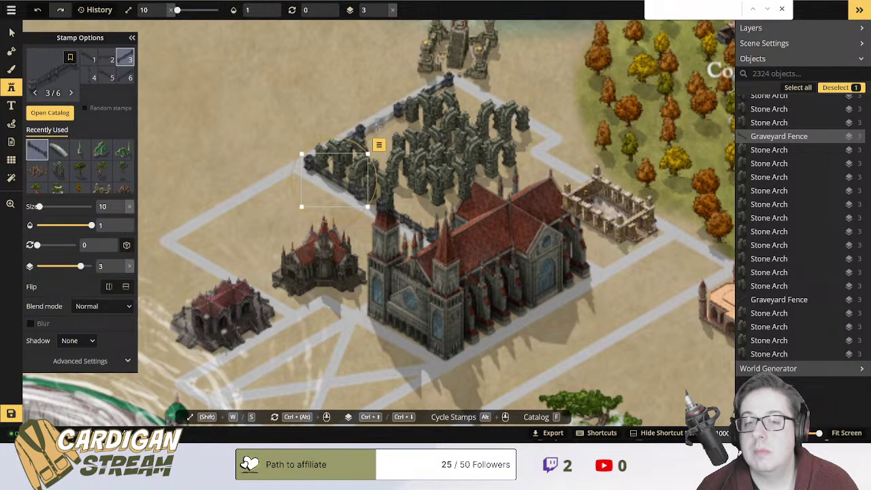
pyautogui.click(377, 127)
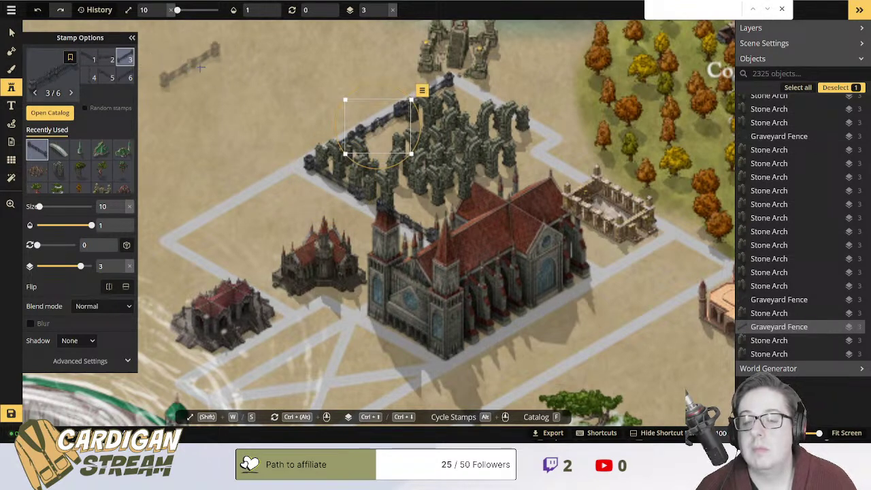
# Place two Graveyard Fence variant 1 pieces end to end along the northeastern path beside the stone arches.
pyautogui.click(95, 60)
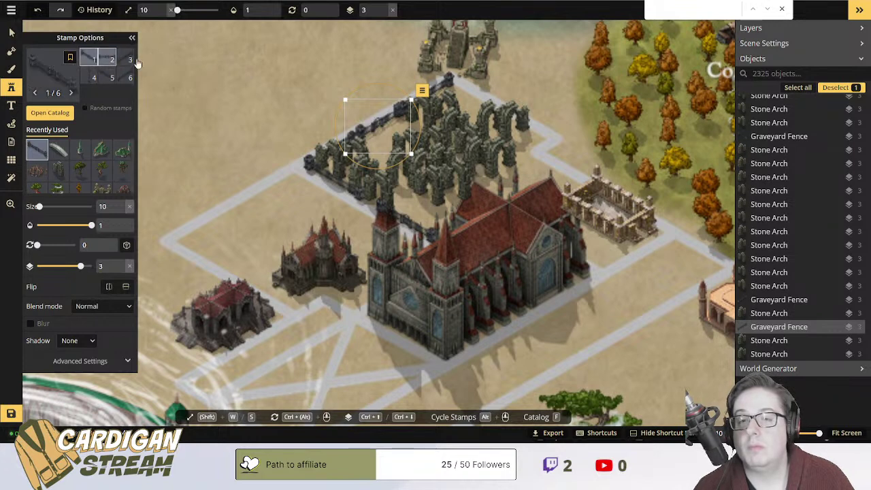
pyautogui.click(476, 99)
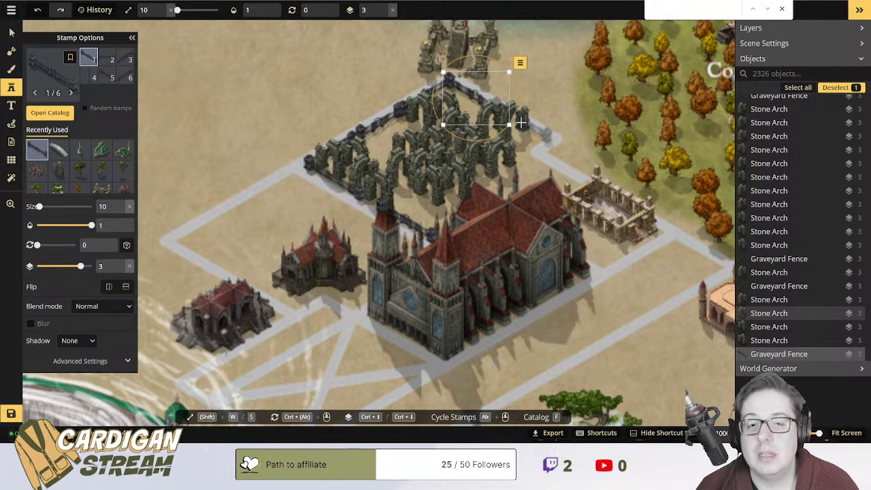
pyautogui.click(521, 123)
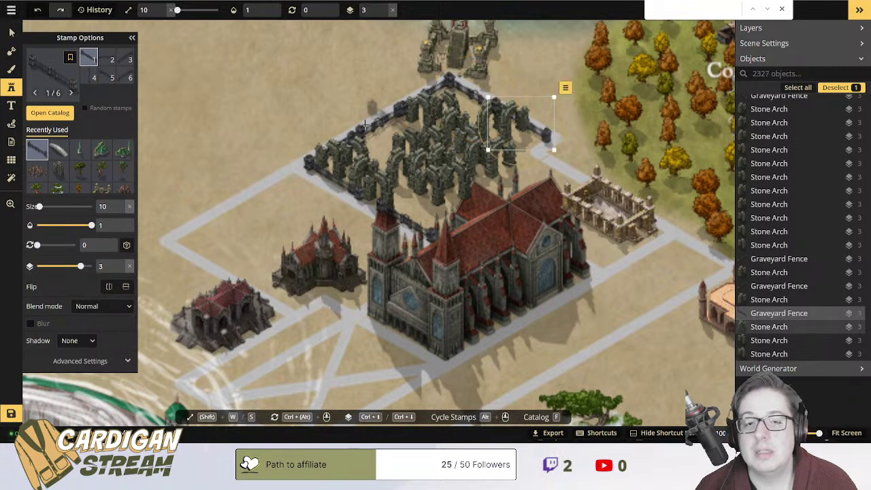
# Close the arches' southeastern side with three variant 3 fence pieces at the eastern corner and behind the cathedral, plus one variant 1 connecting piece.
pyautogui.click(107, 58)
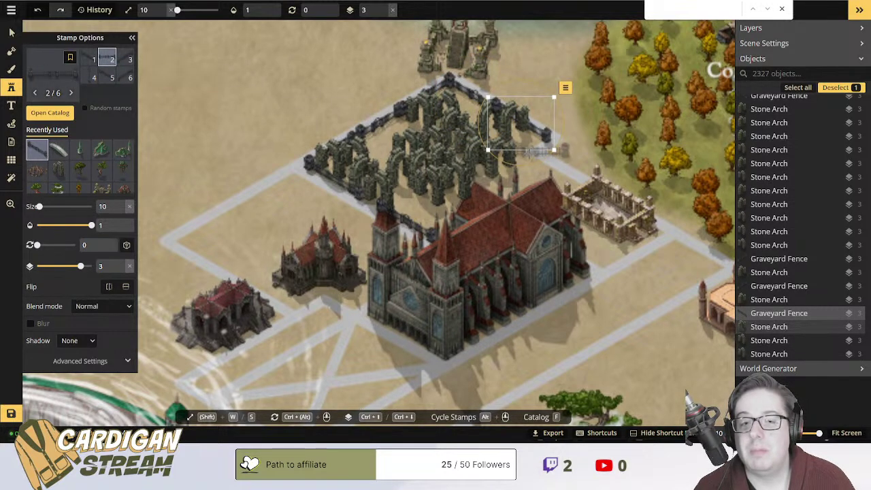
pyautogui.click(125, 59)
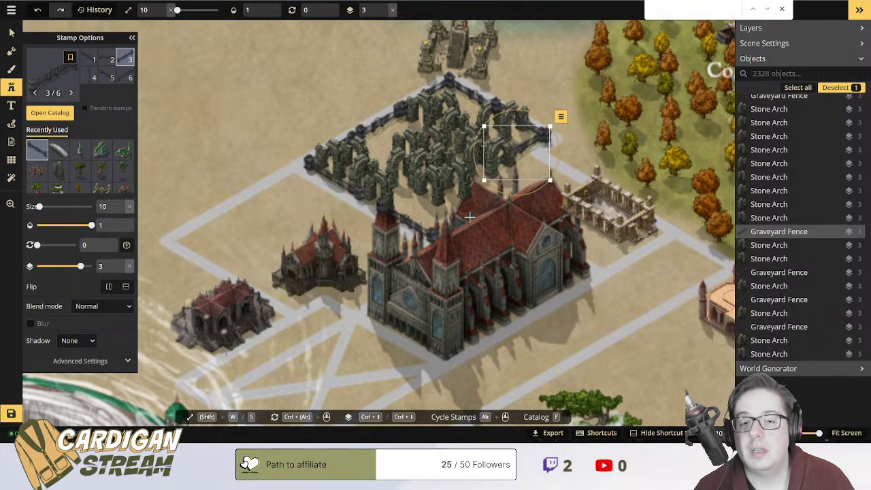
pyautogui.click(456, 220)
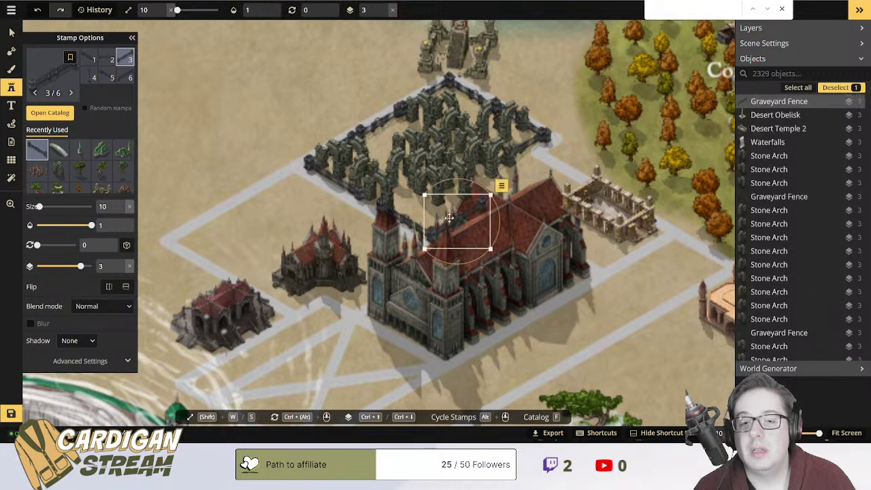
pyautogui.click(515, 186)
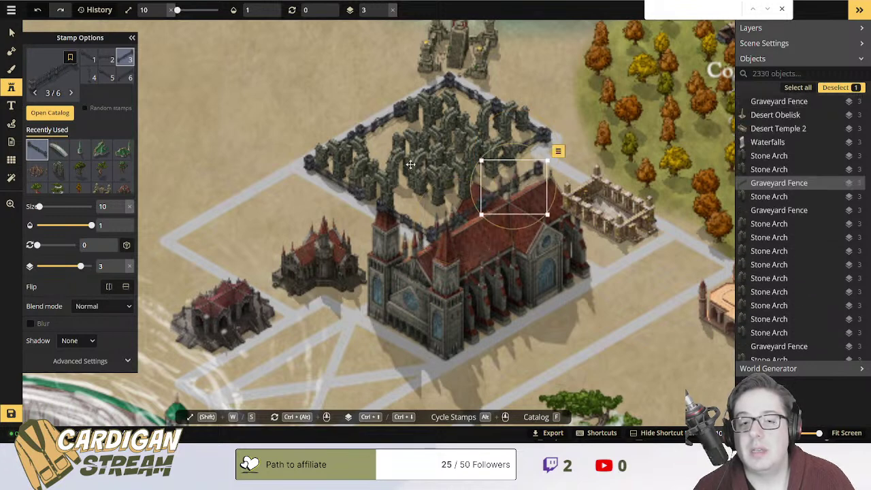
pyautogui.click(89, 59)
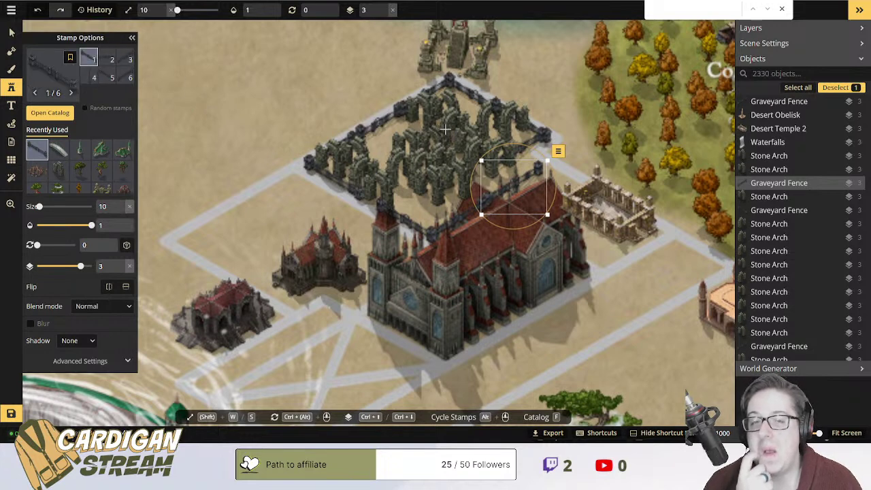
pyautogui.click(514, 155)
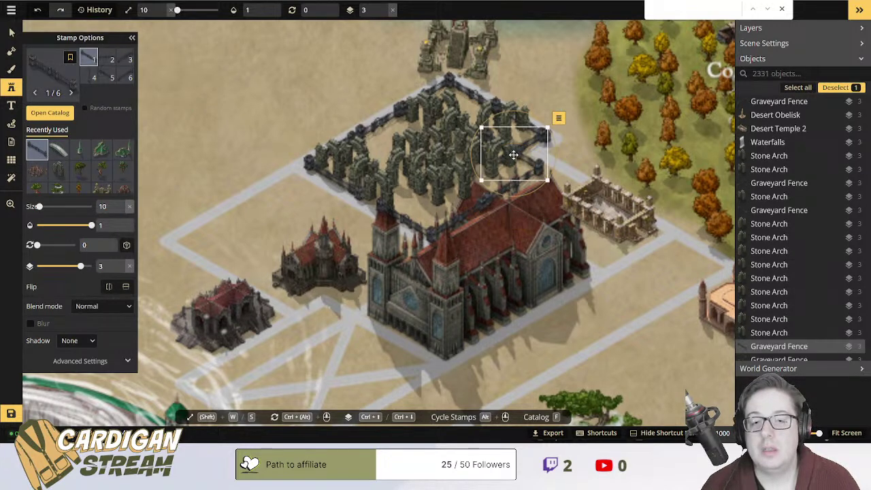
# Set the layer of the two graveyard fence pieces overlapping the cathedral's rear roof to 1.
pyautogui.click(11, 32)
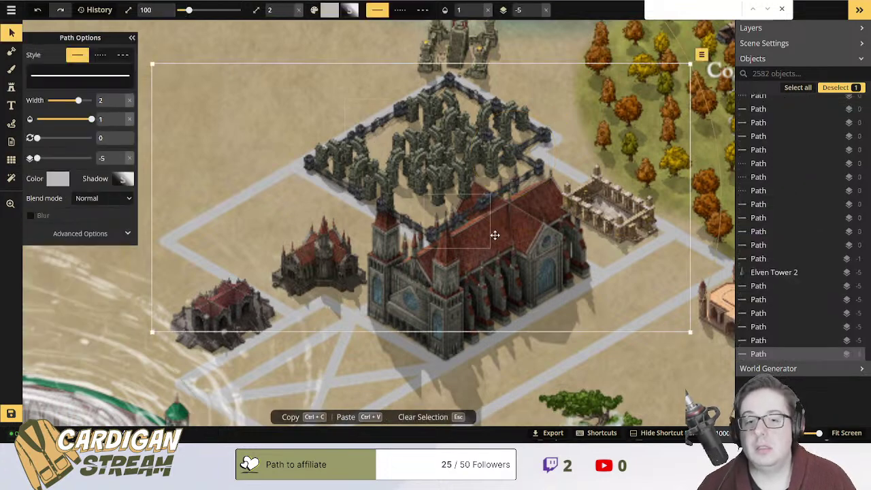
pyautogui.click(478, 211)
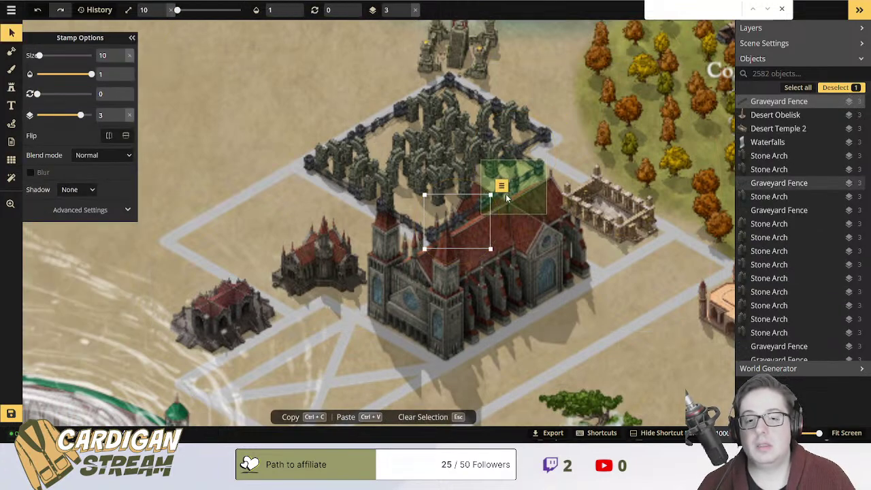
pyautogui.keyDown('shift'); pyautogui.click(518, 185); pyautogui.keyUp('shift')
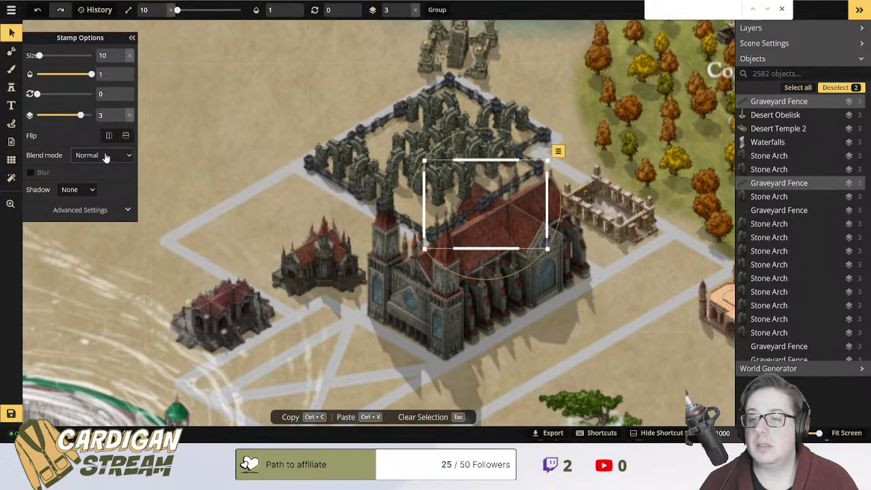
pyautogui.click(121, 118)
pyautogui.click(121, 118)
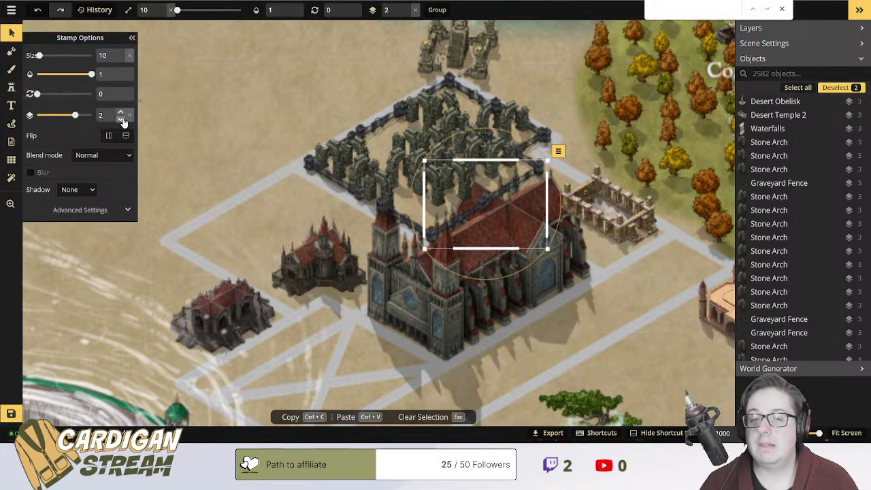
pyautogui.click(304, 100)
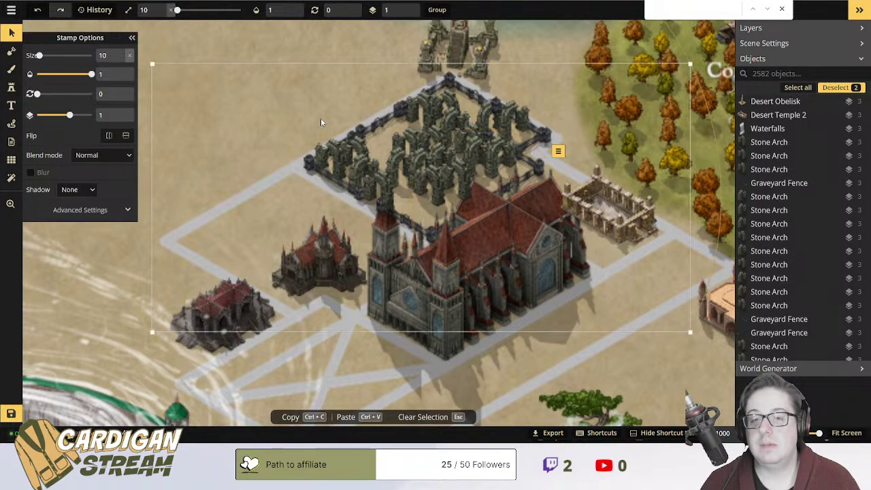
# Lower the layer of the graveyard fence piece at the cathedral's western tower so it sits behind the tower.
pyautogui.click(398, 219)
pyautogui.keyDown('shift'); pyautogui.click(347, 186); pyautogui.keyUp('shift')
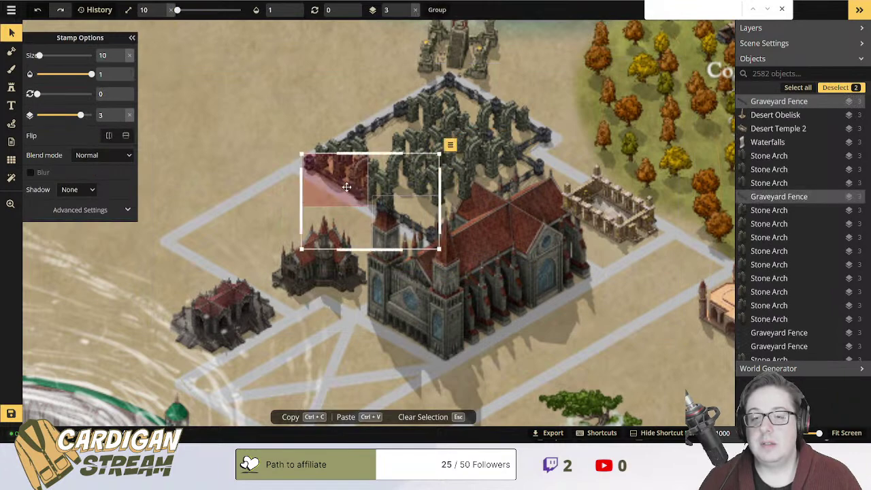
pyautogui.click(449, 238)
pyautogui.click(408, 225)
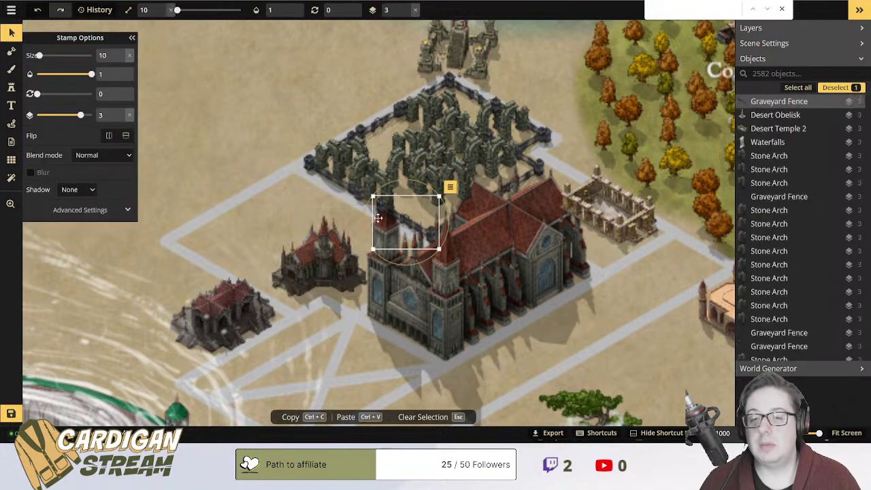
pyautogui.click(121, 118)
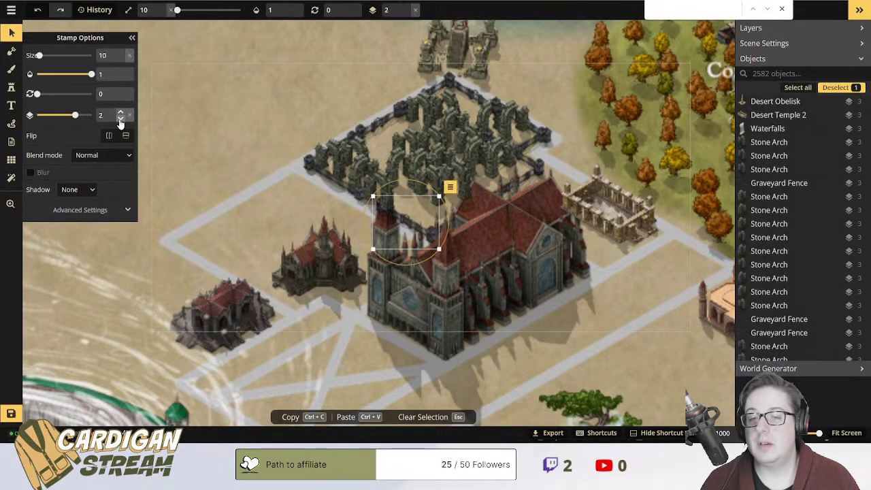
pyautogui.click(265, 88)
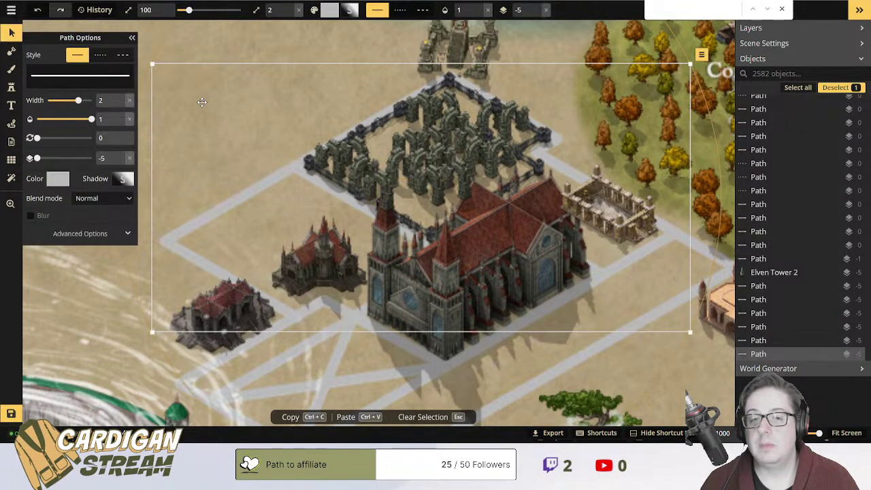
pyautogui.click(259, 37)
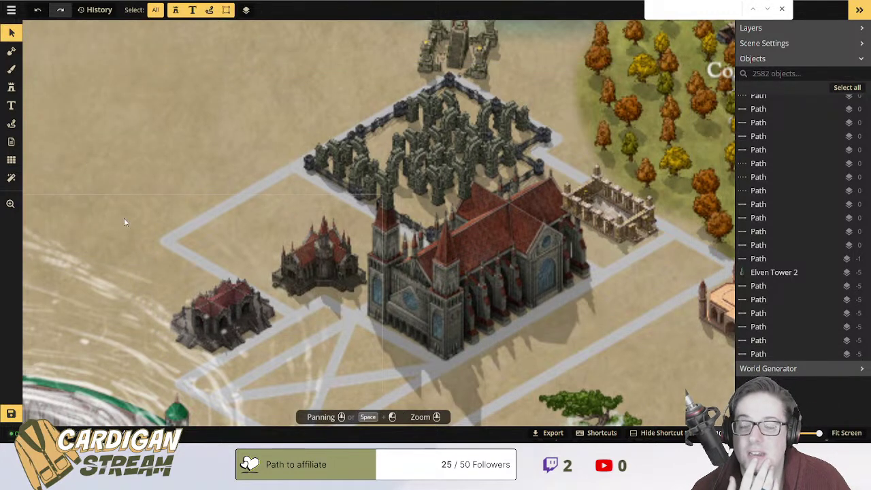
# Place a size 10 Abandoned Graveyard stamp between the stone arches and the cathedral, enlarging and positioning it to fill the gap.
pyautogui.click(11, 87)
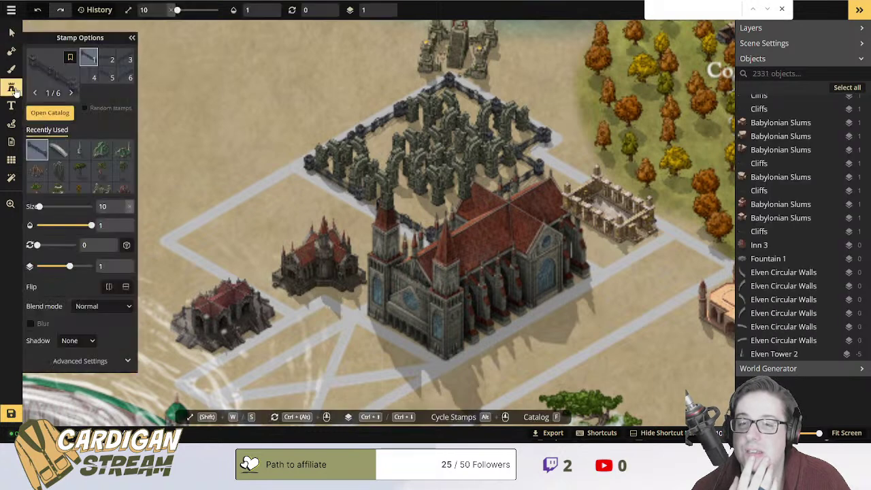
pyautogui.click(56, 112)
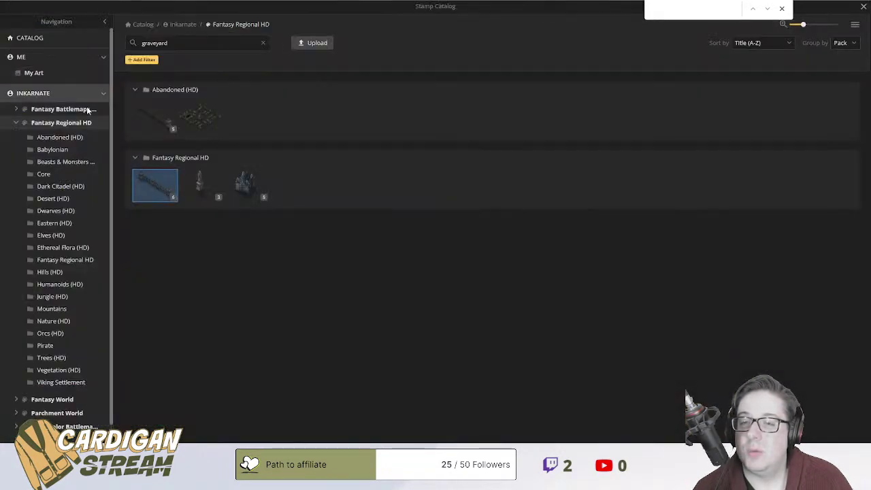
pyautogui.click(201, 182)
pyautogui.scroll(-1, 398, 145)
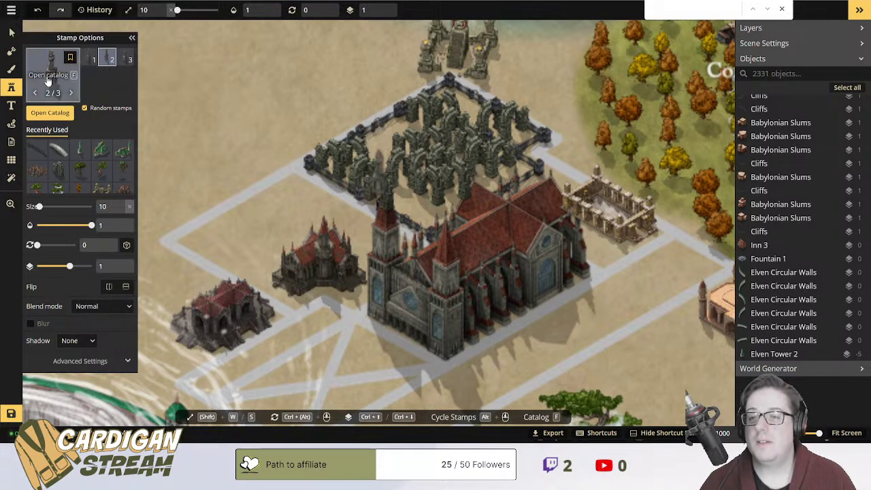
pyautogui.click(49, 112)
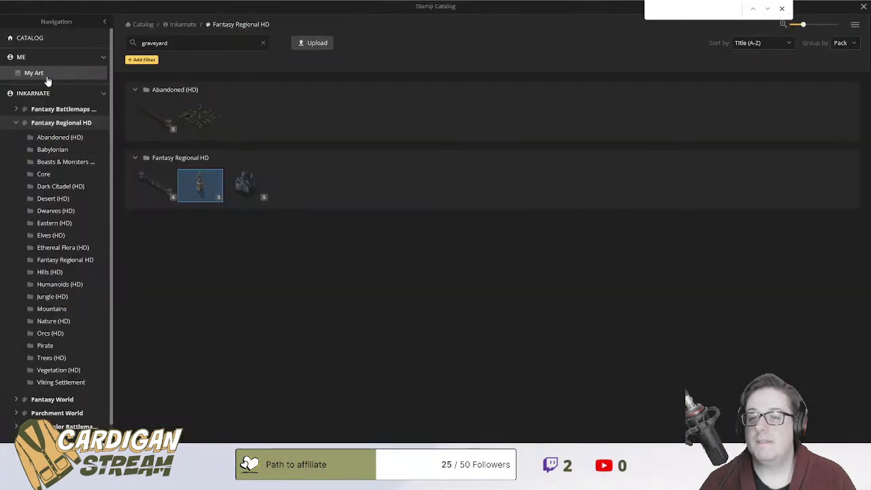
pyautogui.click(200, 126)
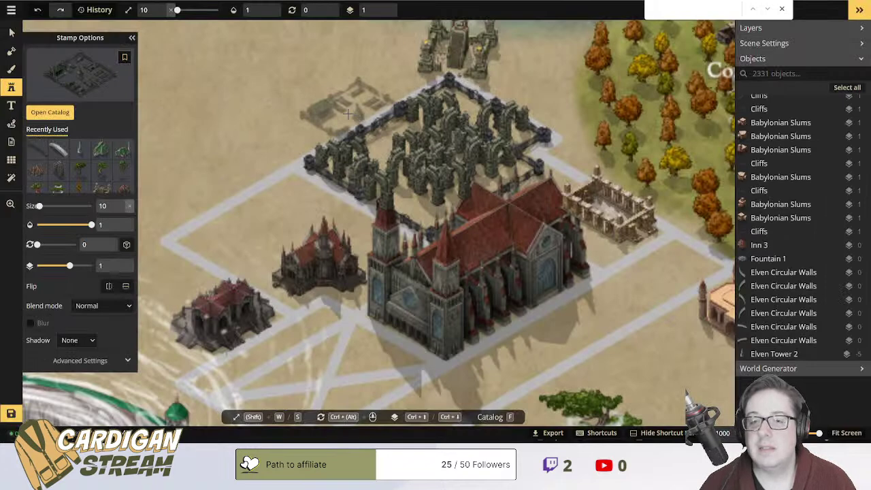
pyautogui.click(274, 98)
pyautogui.moveTo(274, 98); pyautogui.dragTo(423, 205)
pyautogui.moveTo(493, 156); pyautogui.dragTo(441, 210)
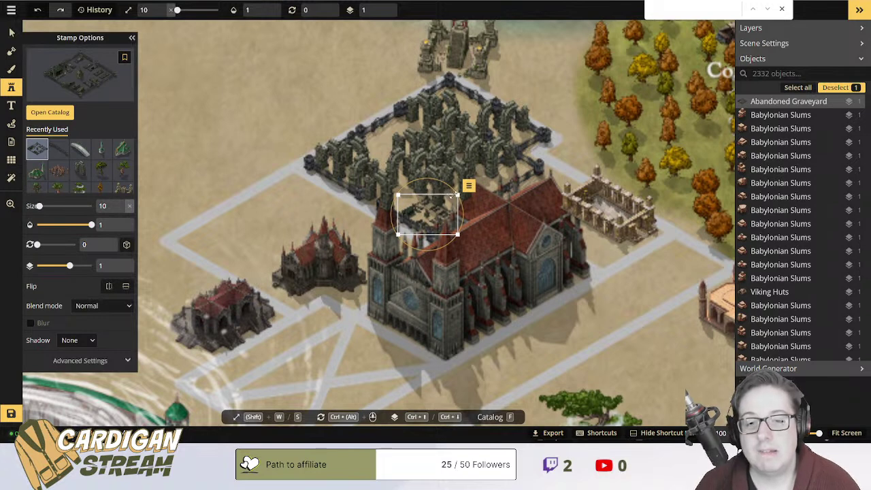
pyautogui.moveTo(456, 196); pyautogui.dragTo(487, 177)
pyautogui.moveTo(424, 207); pyautogui.dragTo(411, 213)
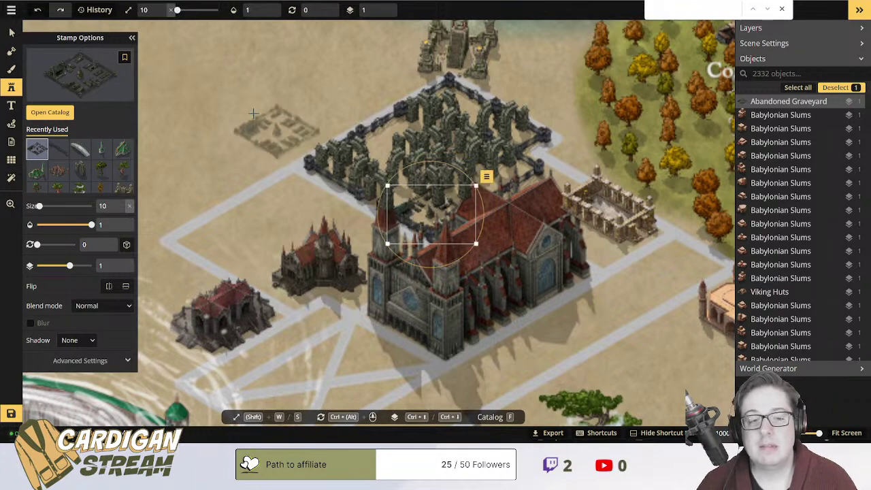
# Move two stone arches near the Abandoned Graveyard westward into the gaps among the other arches.
pyautogui.click(11, 33)
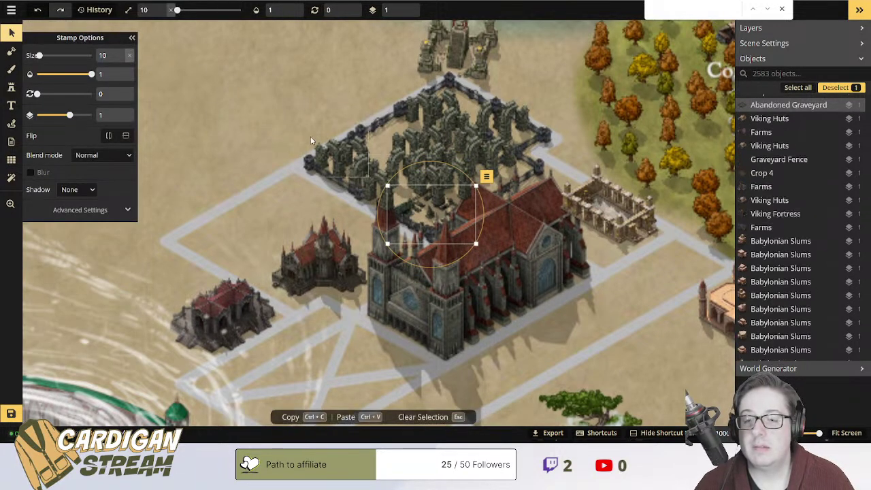
pyautogui.click(438, 165)
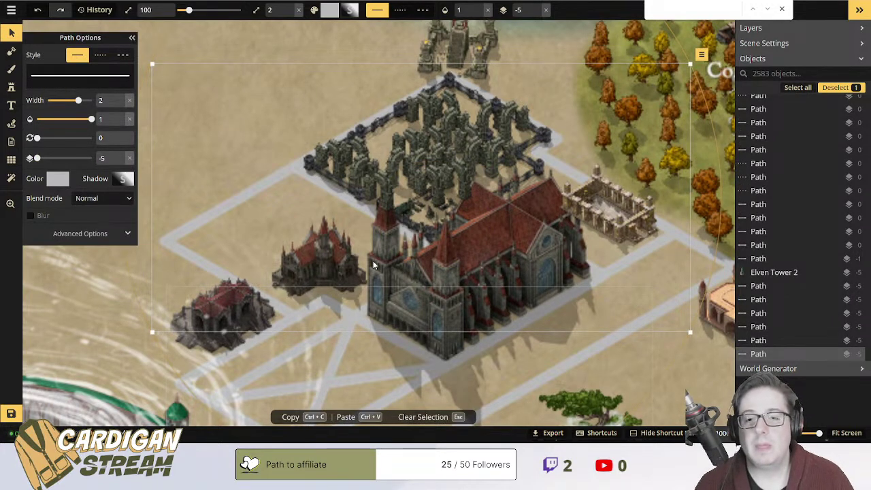
pyautogui.click(427, 173)
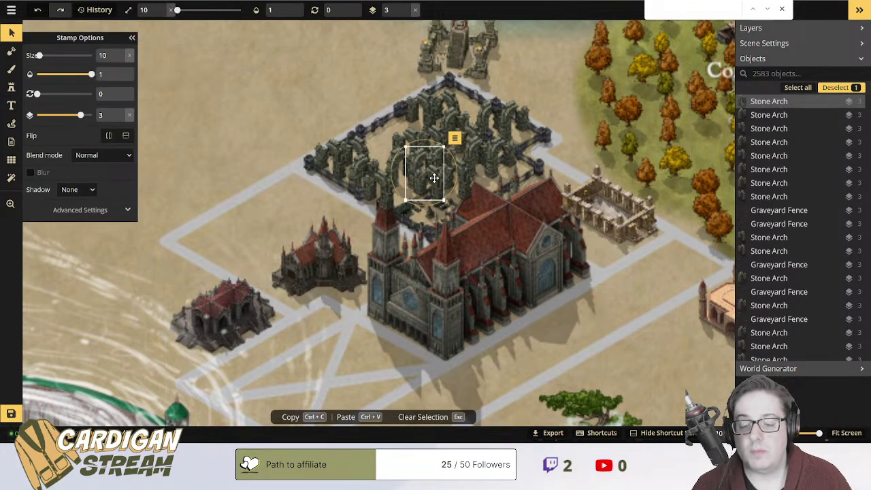
pyautogui.moveTo(427, 174); pyautogui.dragTo(390, 153)
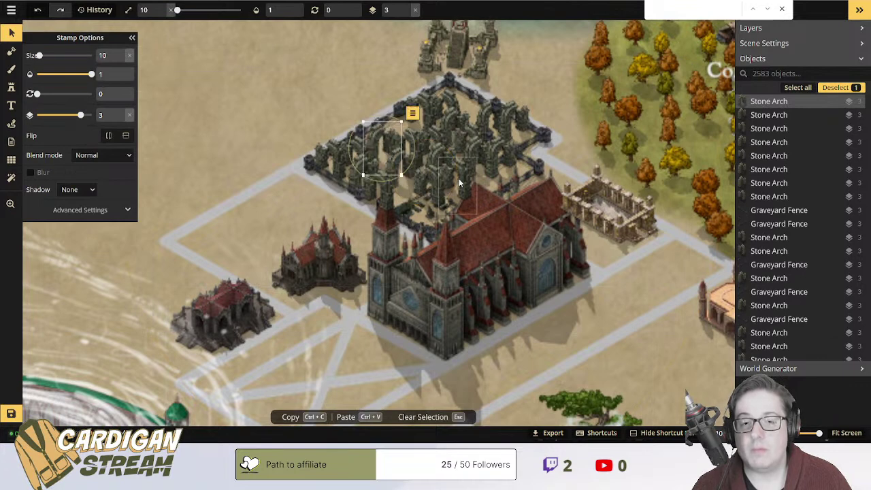
pyautogui.click(436, 185)
pyautogui.moveTo(433, 179)
pyautogui.mouseDown()
pyautogui.moveTo(400, 171)
pyautogui.moveTo(434, 163)
pyautogui.mouseUp()
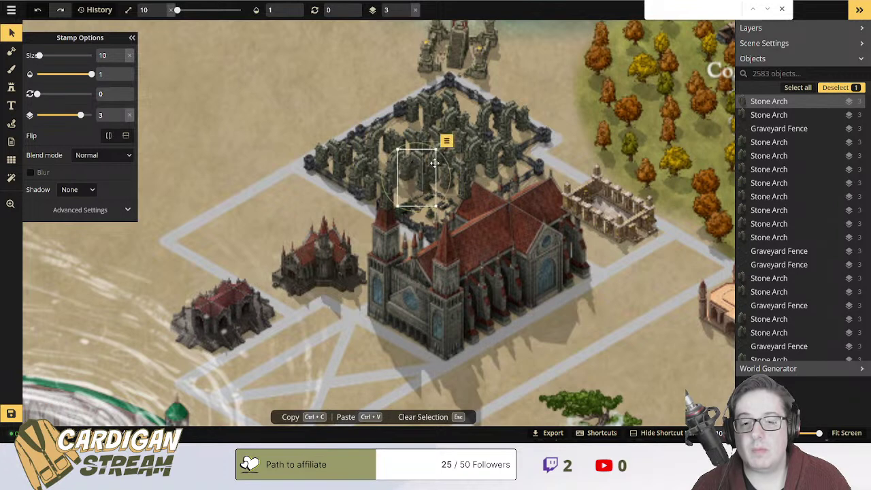
pyautogui.click(438, 165)
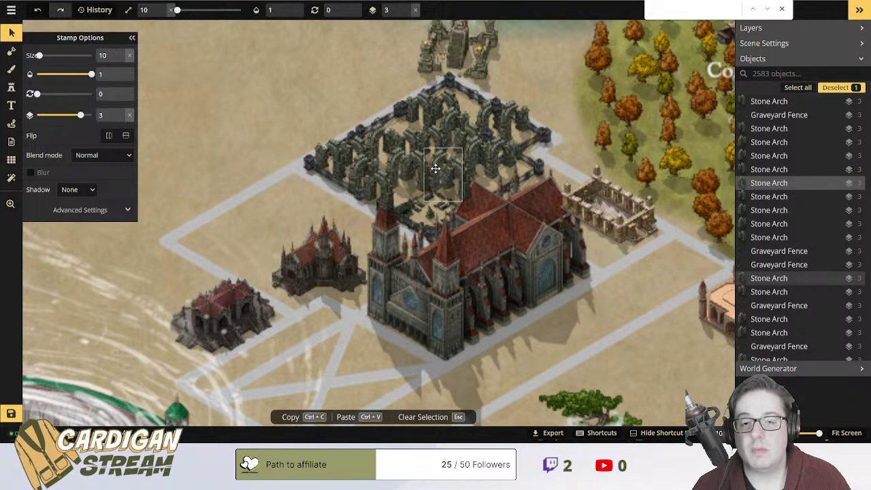
pyautogui.click(286, 98)
pyautogui.press('Escape')
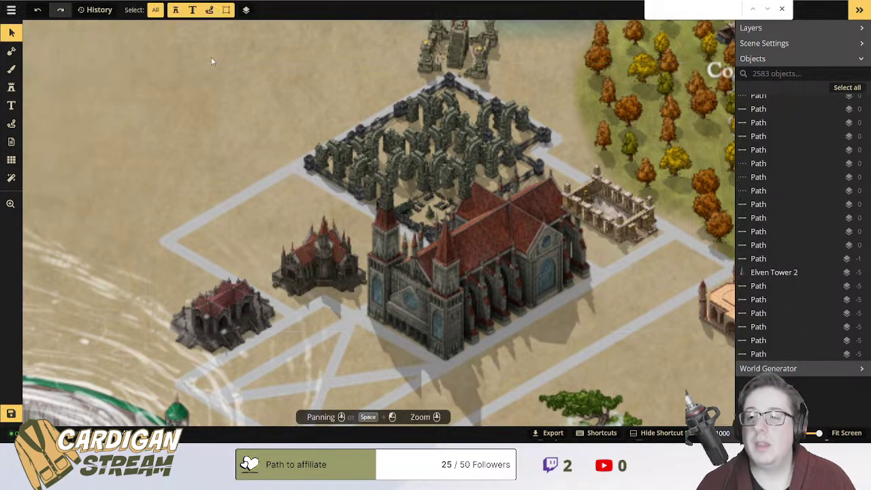
# Try painting the background among the stone arches with the black Core texture at brush size 4, then undo it.
pyautogui.click(11, 69)
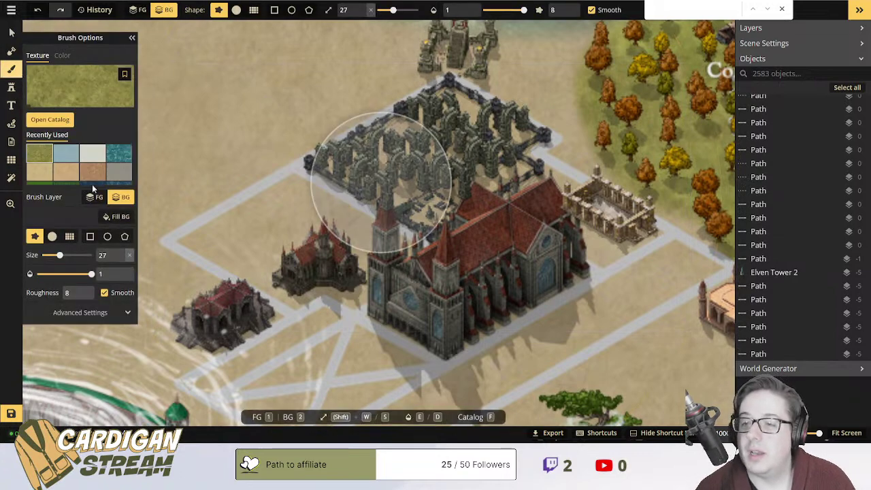
pyautogui.scroll(-1, 94, 164)
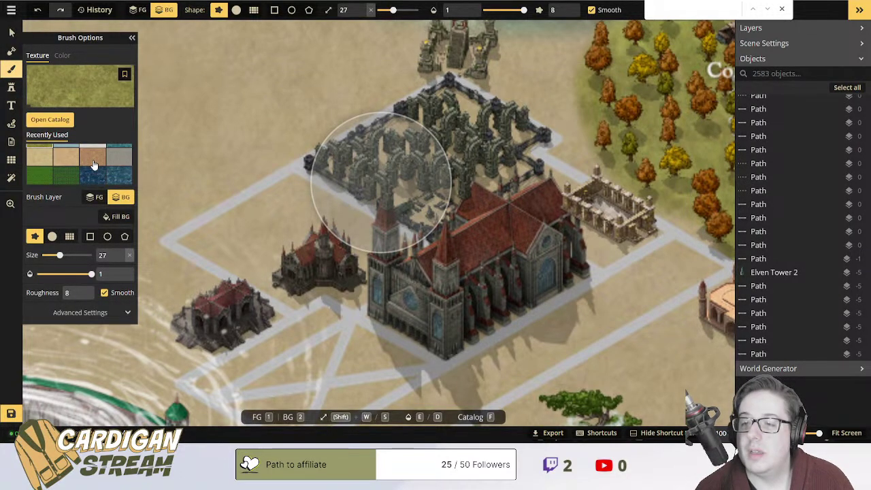
pyautogui.click(51, 121)
pyautogui.scroll(-3, 367, 199)
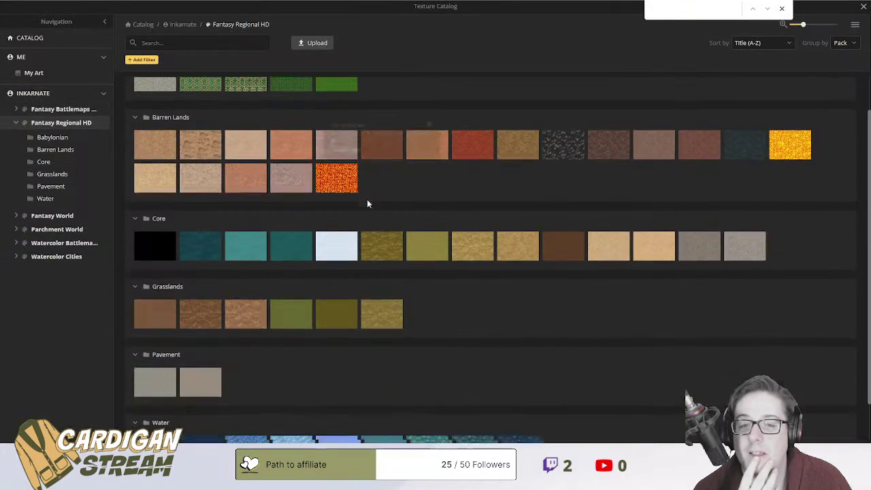
pyautogui.moveTo(559, 106)
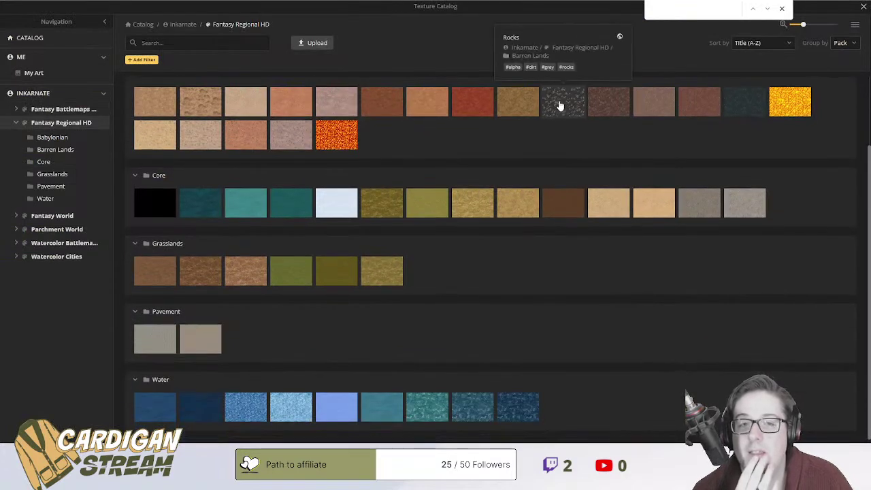
pyautogui.click(160, 201)
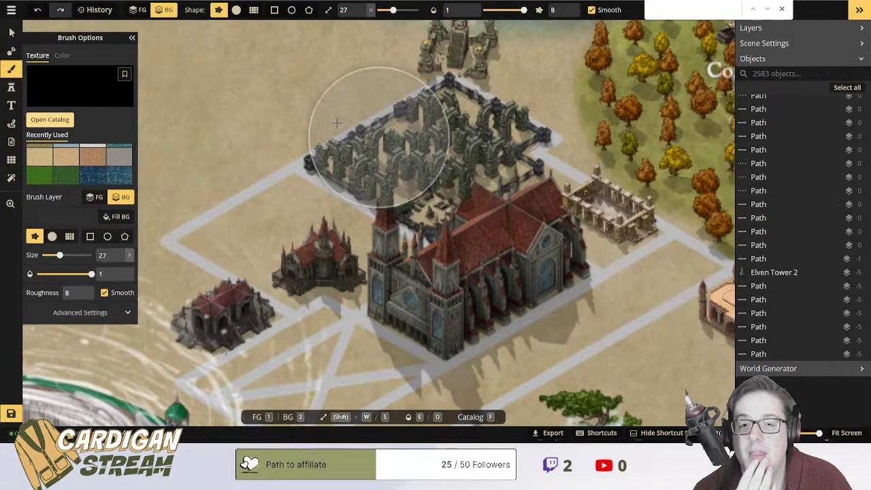
pyautogui.moveTo(58, 254); pyautogui.dragTo(45, 256)
pyautogui.moveTo(391, 162)
pyautogui.mouseDown()
pyautogui.moveTo(422, 181)
pyautogui.moveTo(401, 188)
pyautogui.moveTo(413, 196)
pyautogui.mouseUp()
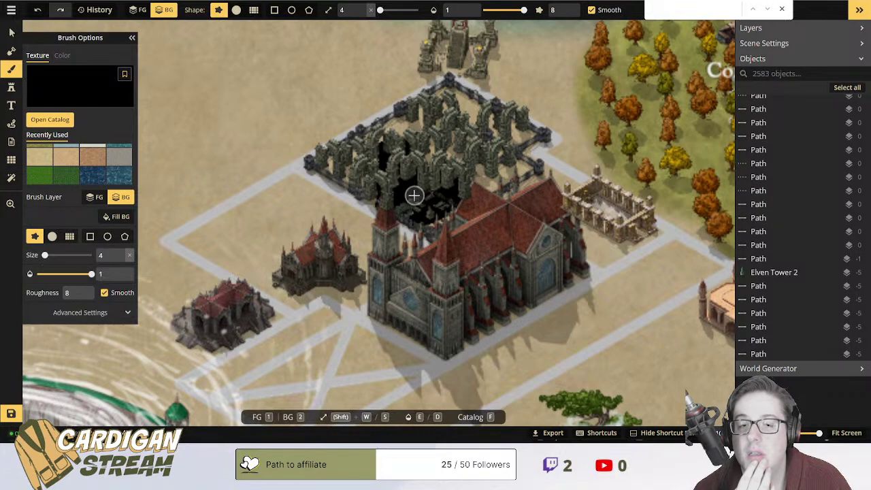
pyautogui.hotkey('ctrl', 'z')
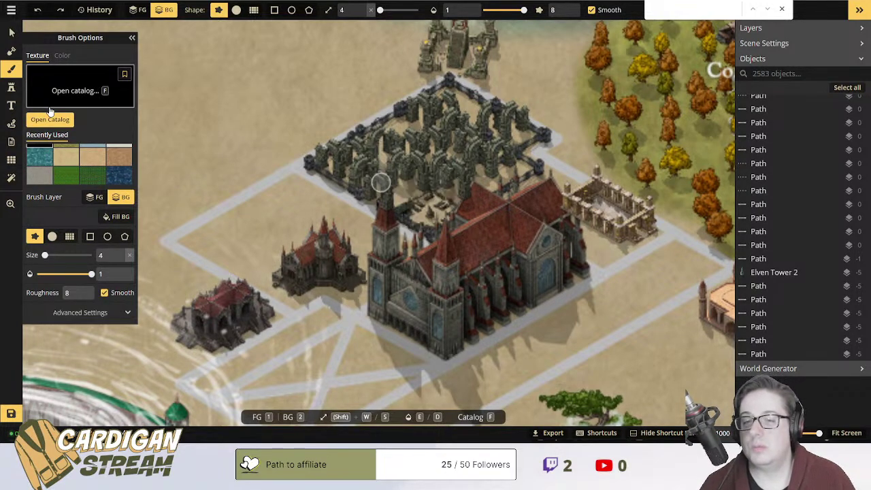
# Switch to the dark blue-grey Barren Lands texture, undo a trial stroke among the arches, and set the brush roughness to 3.
pyautogui.click(50, 119)
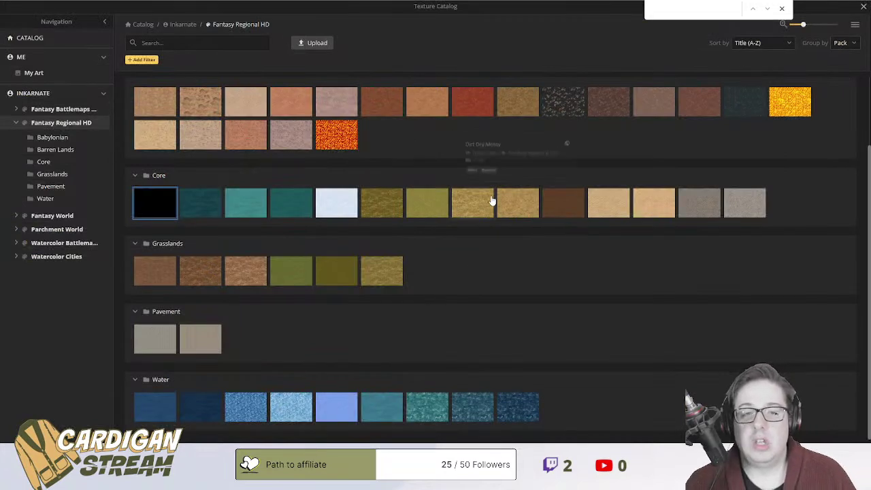
pyautogui.scroll(2, 491, 197)
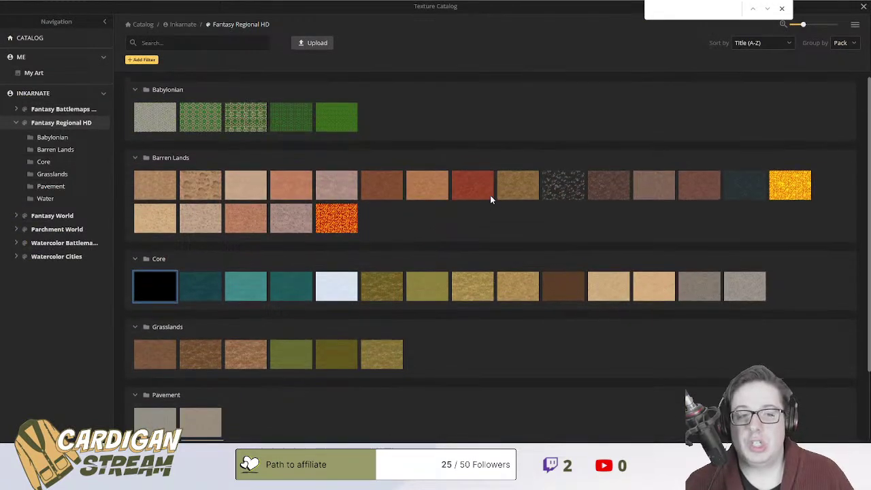
pyautogui.click(754, 191)
pyautogui.moveTo(387, 192)
pyautogui.mouseDown()
pyautogui.moveTo(441, 207)
pyautogui.moveTo(443, 216)
pyautogui.moveTo(373, 181)
pyautogui.mouseUp()
pyautogui.hotkey('ctrl', 'z')
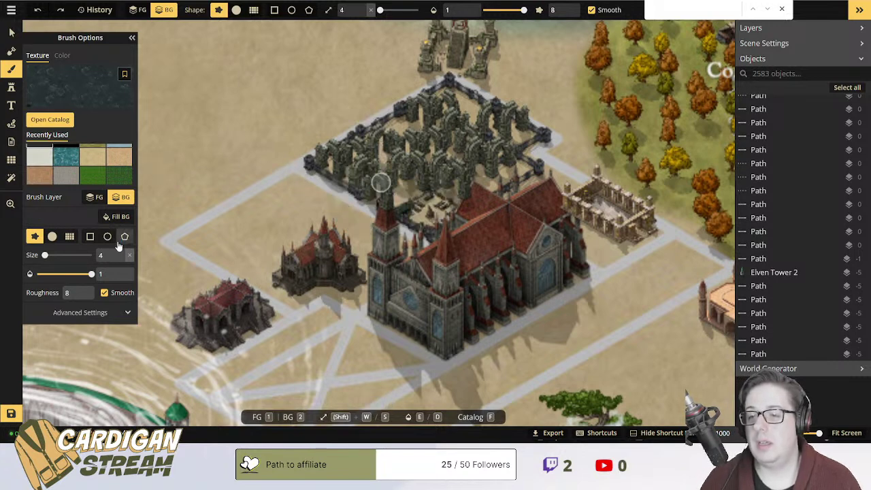
pyautogui.click(80, 298)
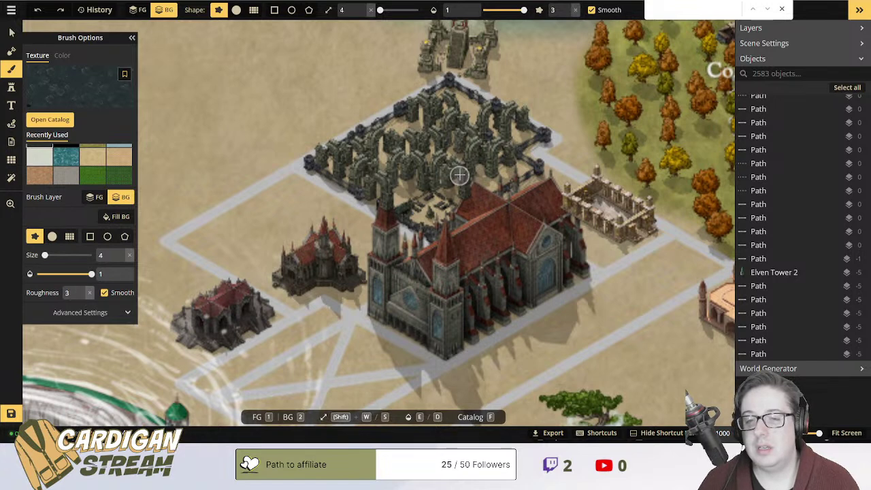
# Paint the ground among the stone arches with the Barren Lands texture, reducing the brush size to 3 and turning off smoothing.
pyautogui.moveTo(404, 203)
pyautogui.mouseDown()
pyautogui.moveTo(329, 165)
pyautogui.moveTo(449, 100)
pyautogui.mouseUp()
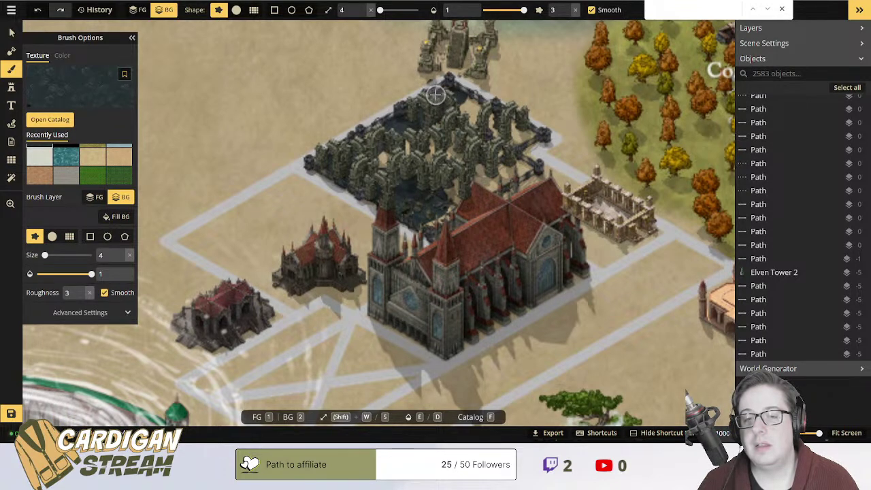
pyautogui.click(93, 159)
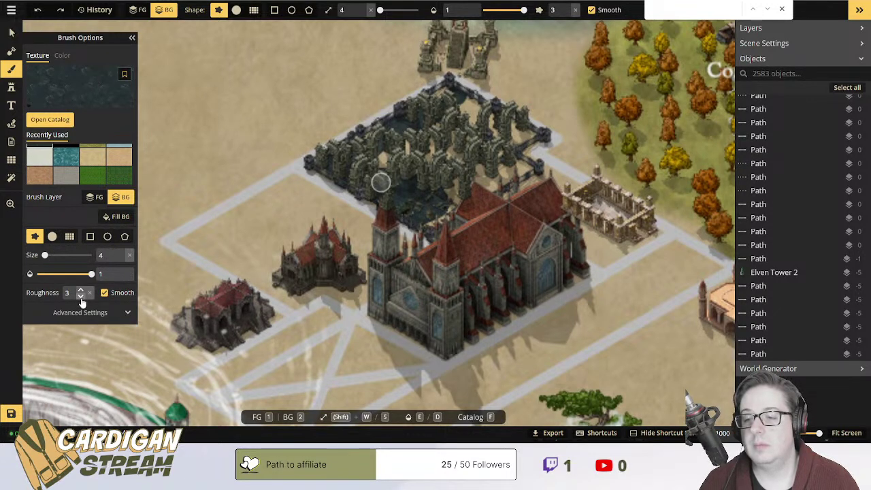
pyautogui.click(121, 258)
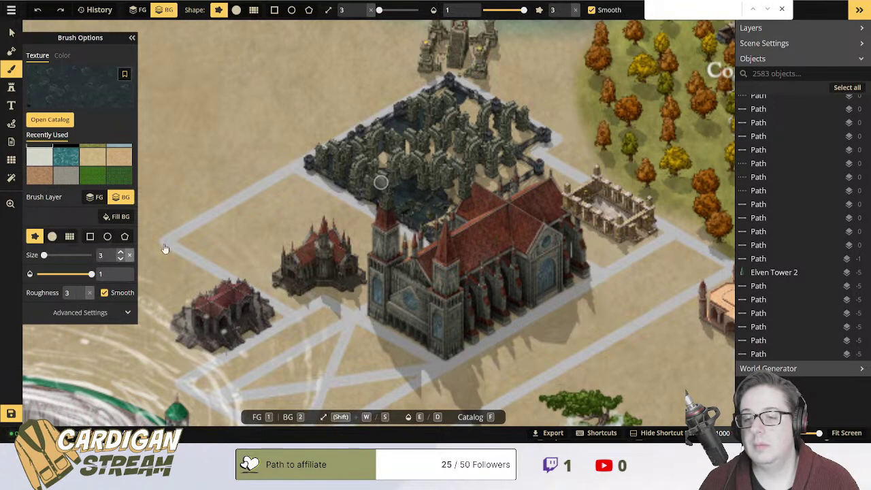
pyautogui.hotkey('ctrl', 'z')
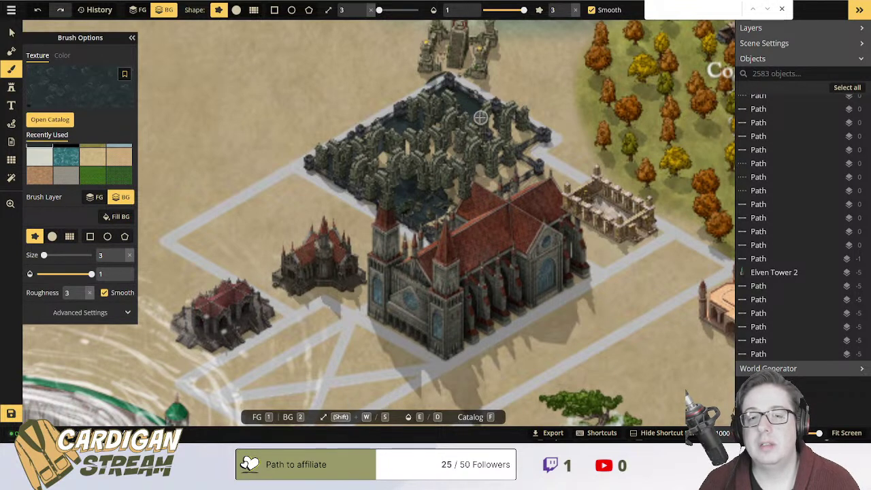
pyautogui.click(104, 293)
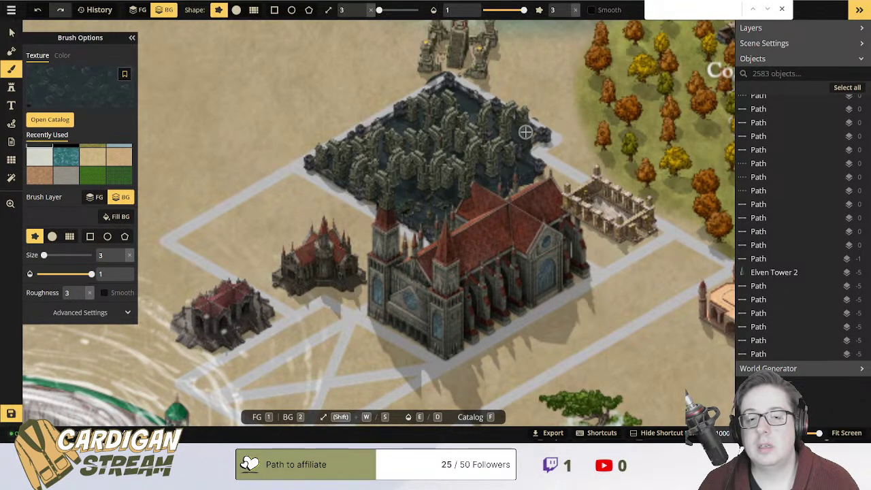
pyautogui.moveTo(490, 173); pyautogui.dragTo(396, 139)
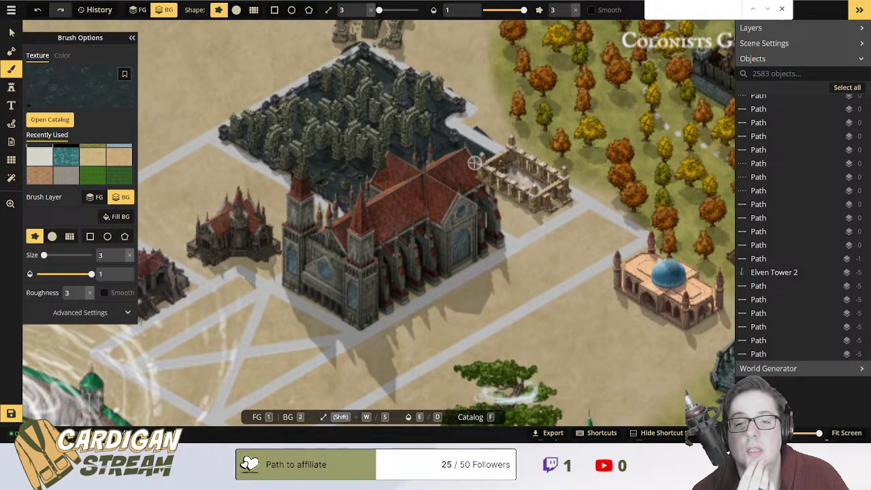
# Set the sandstone ruin beside the cathedral to layer 1 and clear the selection.
pyautogui.moveTo(368, 163)
pyautogui.mouseDown()
pyautogui.moveTo(273, 171)
pyautogui.moveTo(233, 159)
pyautogui.mouseUp()
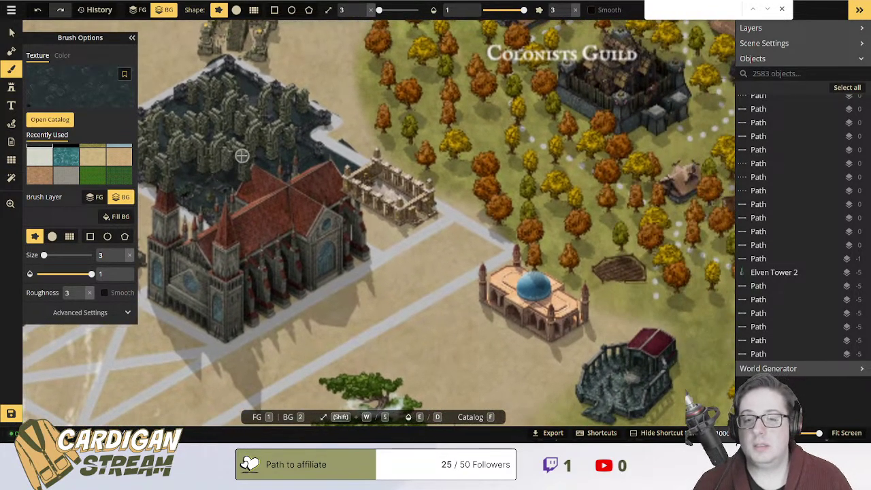
pyautogui.click(12, 32)
pyautogui.click(120, 120)
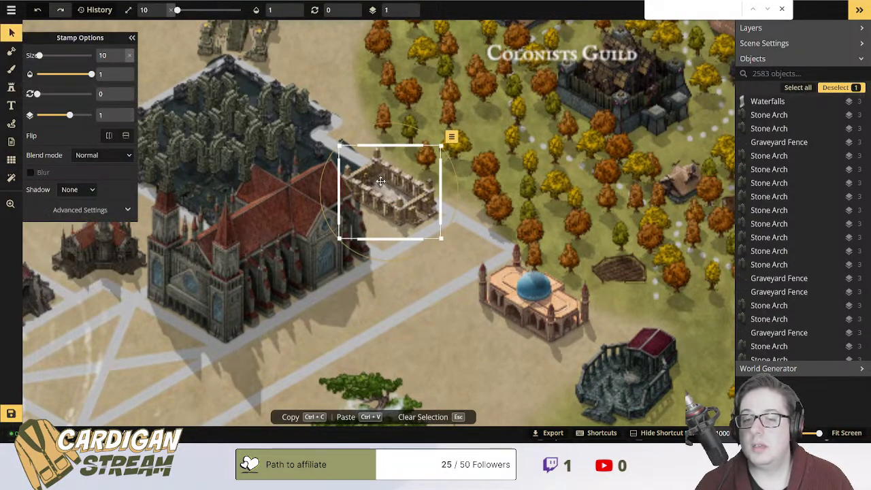
pyautogui.click(364, 82)
pyautogui.press('Escape')
# Lower the stone arch directly behind the cathedral's roof to layer 2.
pyautogui.moveTo(197, 110); pyautogui.dragTo(318, 155)
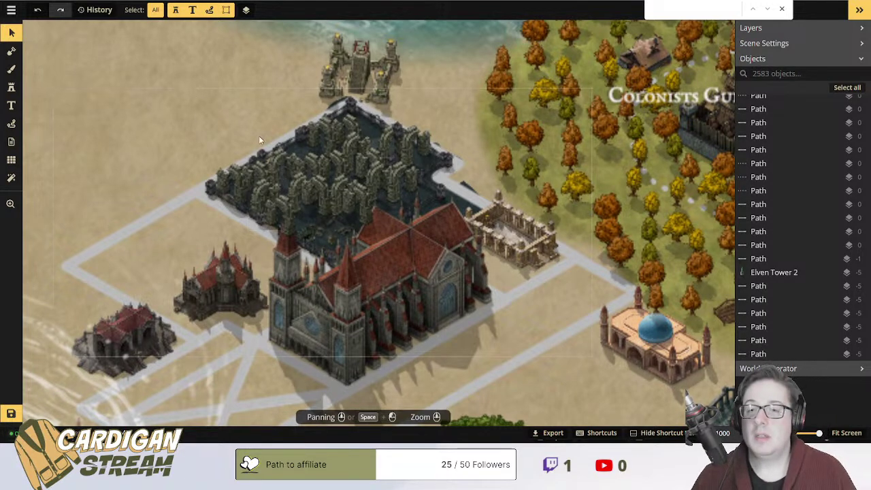
pyautogui.moveTo(219, 65); pyautogui.dragTo(185, 25)
pyautogui.scroll(-1, 235, 129)
pyautogui.scroll(-5, 233, 129)
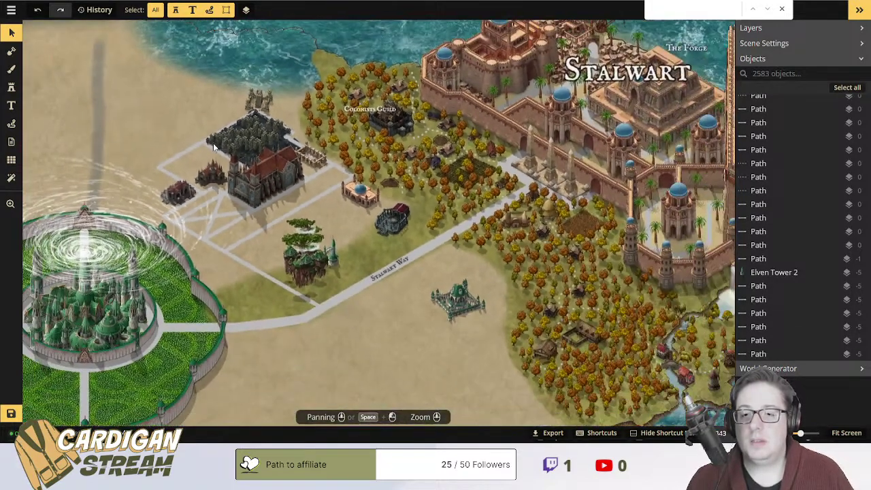
pyautogui.scroll(-2, 213, 146)
pyautogui.scroll(5, 341, 182)
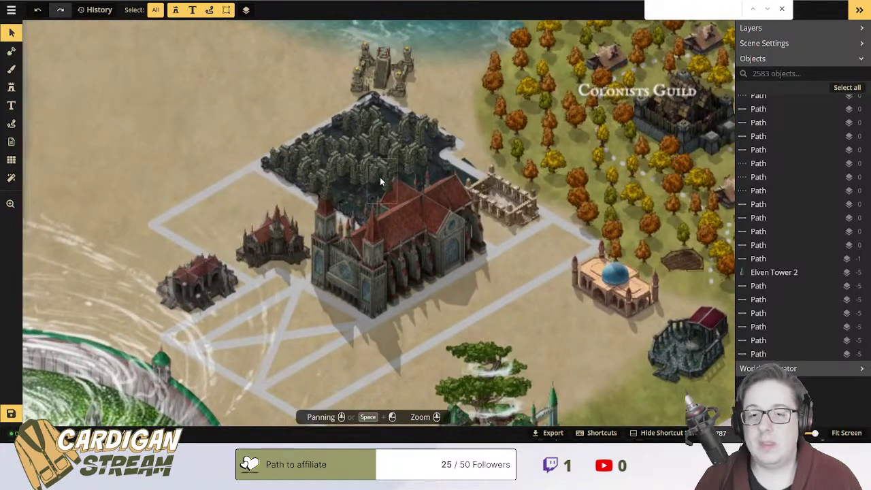
pyautogui.click(379, 179)
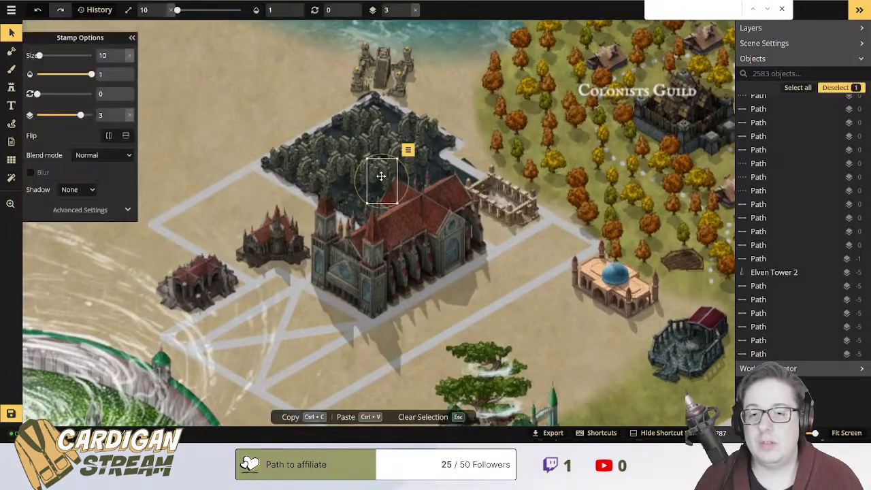
pyautogui.click(119, 119)
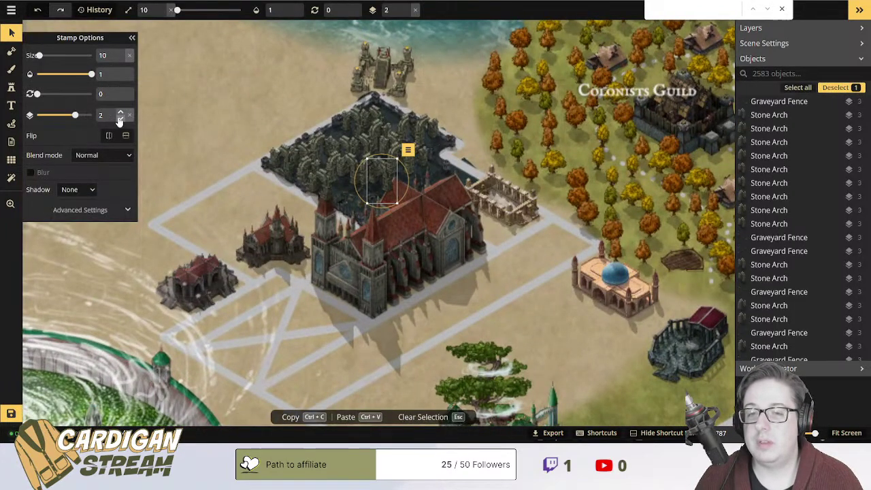
# Select the large cathedral among its overlapping paths and fences and raise it to layer 4.
pyautogui.click(433, 244)
pyautogui.click(425, 238)
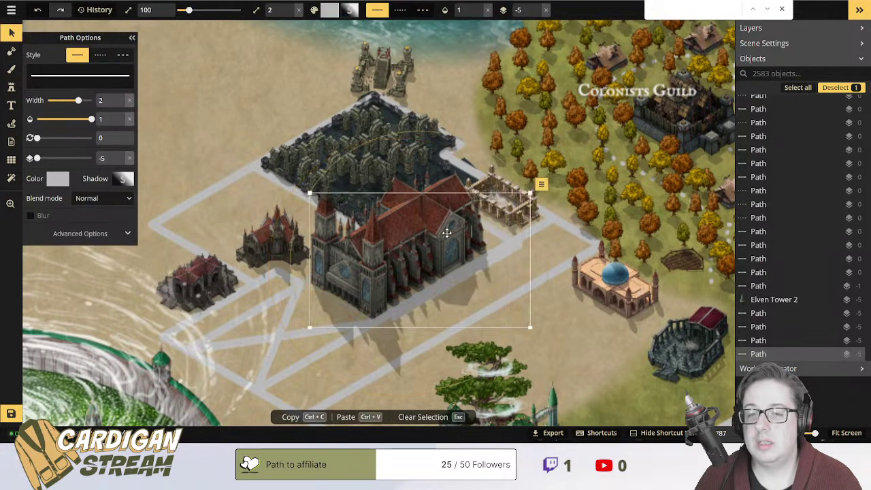
pyautogui.click(402, 225)
pyautogui.click(408, 203)
pyautogui.click(439, 198)
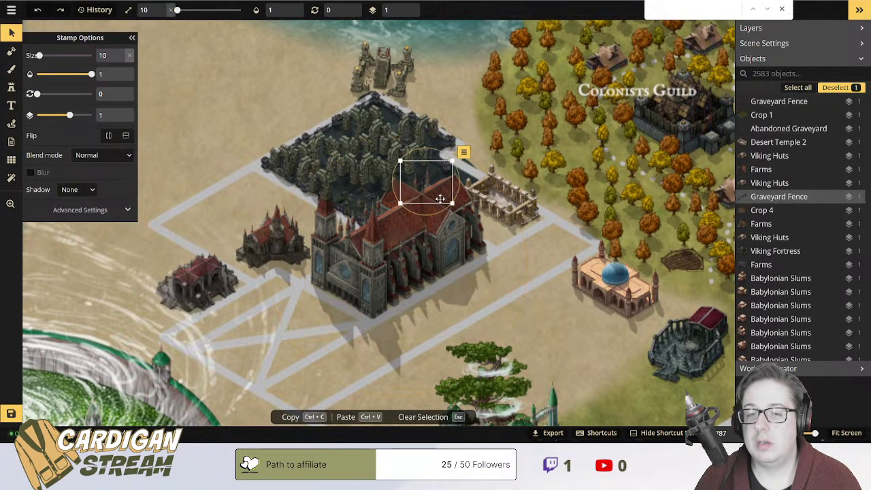
pyautogui.click(392, 220)
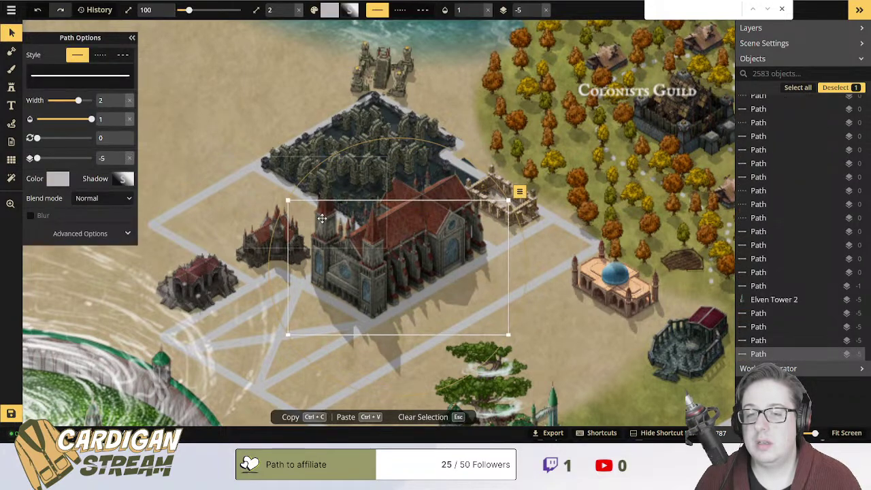
pyautogui.click(388, 220)
pyautogui.click(360, 279)
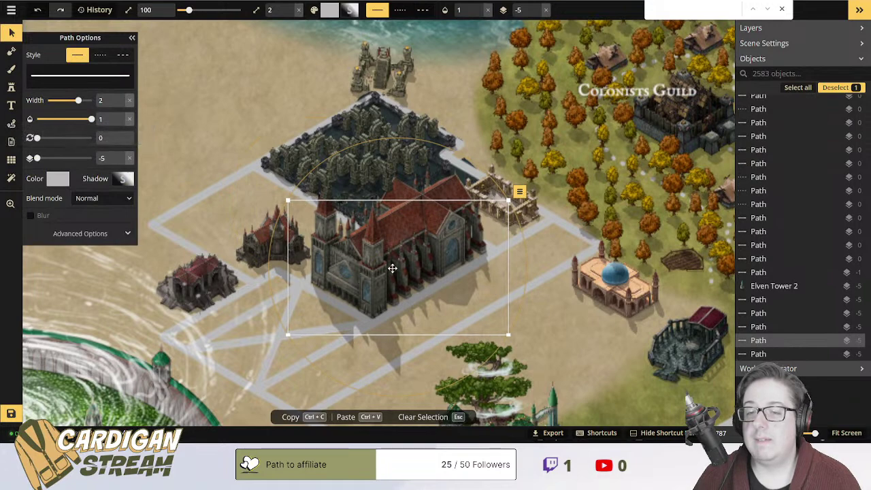
pyautogui.moveTo(403, 258); pyautogui.dragTo(467, 261)
pyautogui.click(352, 257)
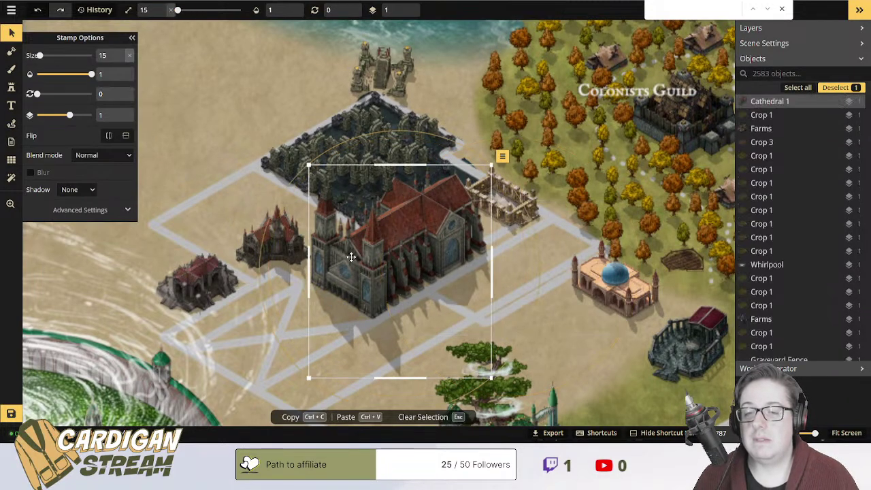
pyautogui.click(121, 113)
pyautogui.click(121, 113)
pyautogui.click(121, 113)
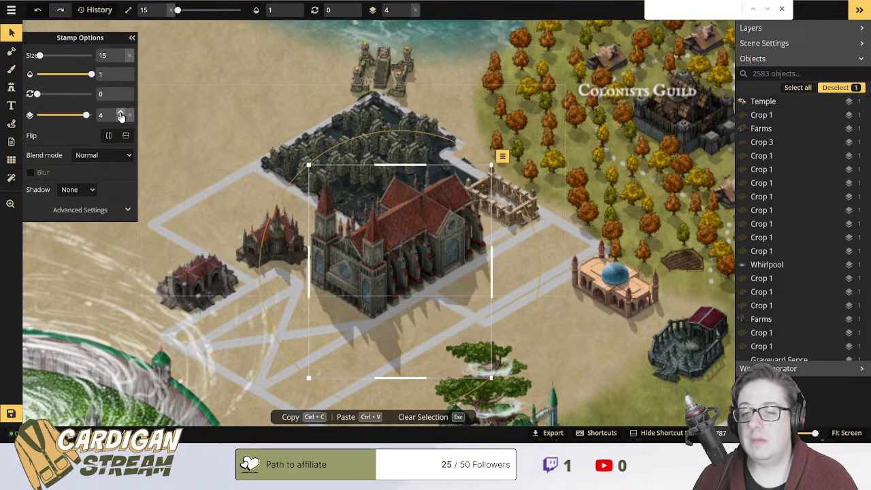
# Move the displaced grey path back to its place along the cathedral's front and clear the selection.
pyautogui.click(480, 319)
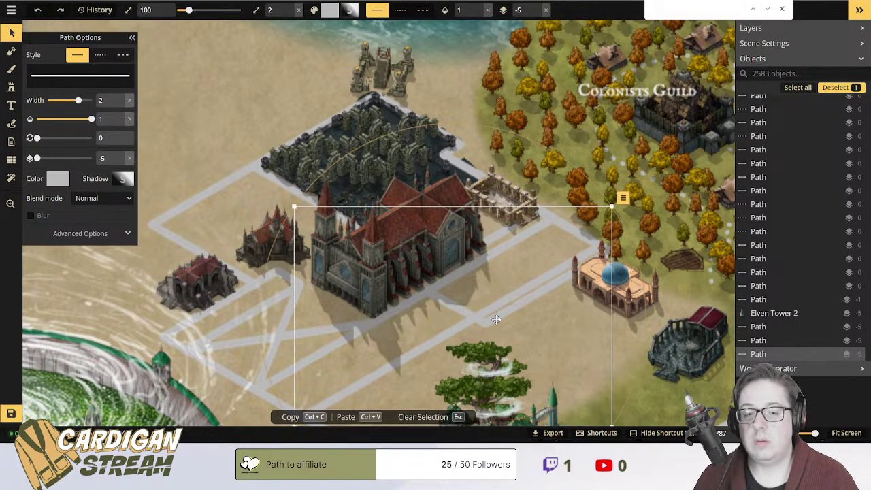
pyautogui.hotkey('ctrl', 'z')
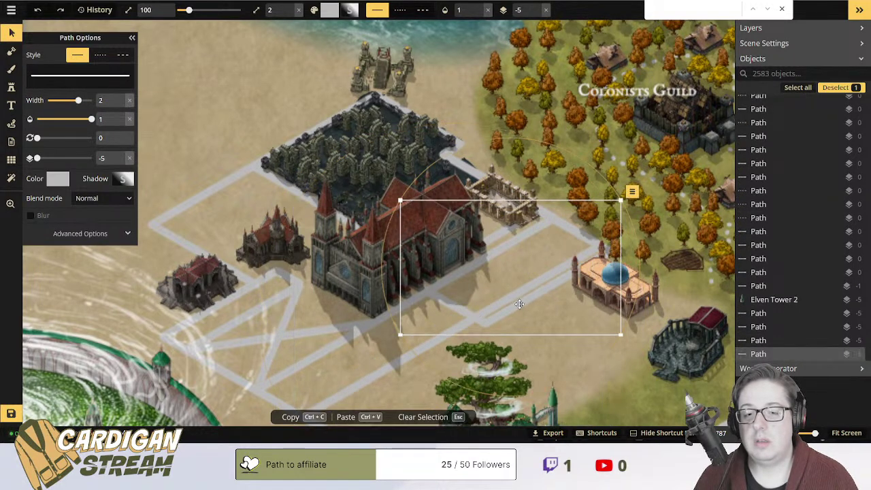
pyautogui.moveTo(520, 304); pyautogui.dragTo(407, 304)
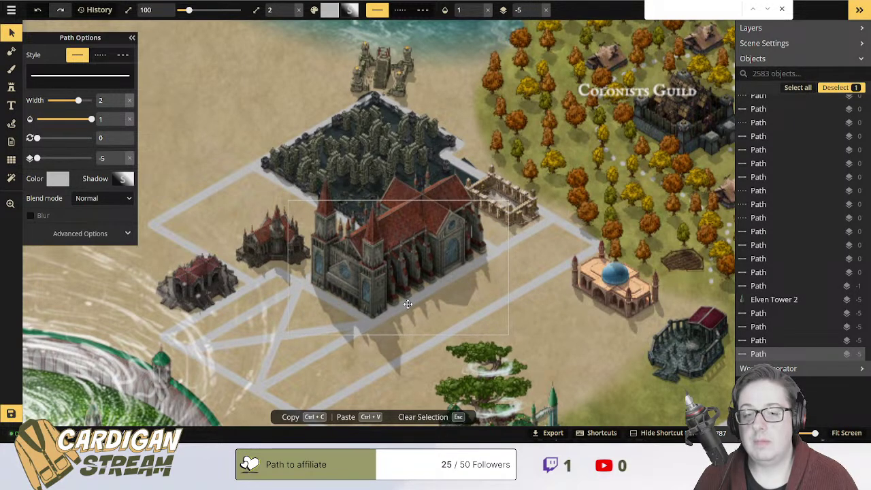
pyautogui.click(228, 102)
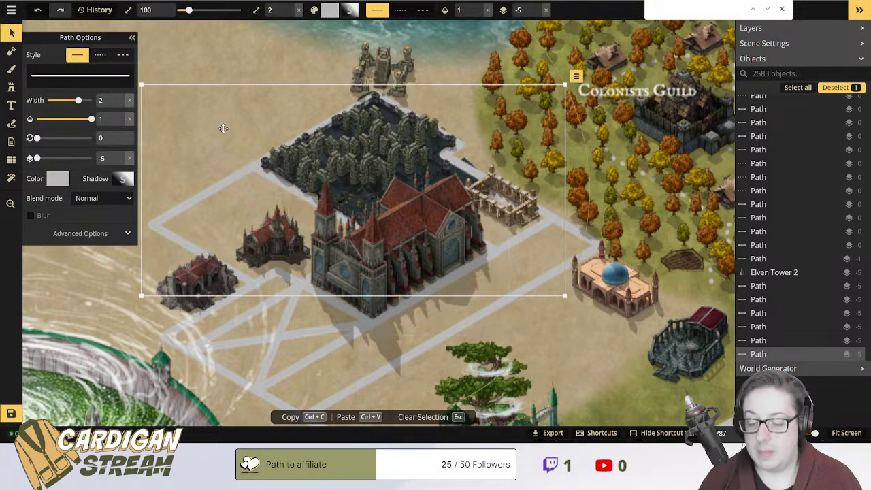
pyautogui.click(263, 65)
# Switch the background brush to the bright green foliage texture, undo a trial stroke south of the cathedral, and set the size to 2.
pyautogui.scroll(-2, 310, 142)
pyautogui.scroll(3, 311, 142)
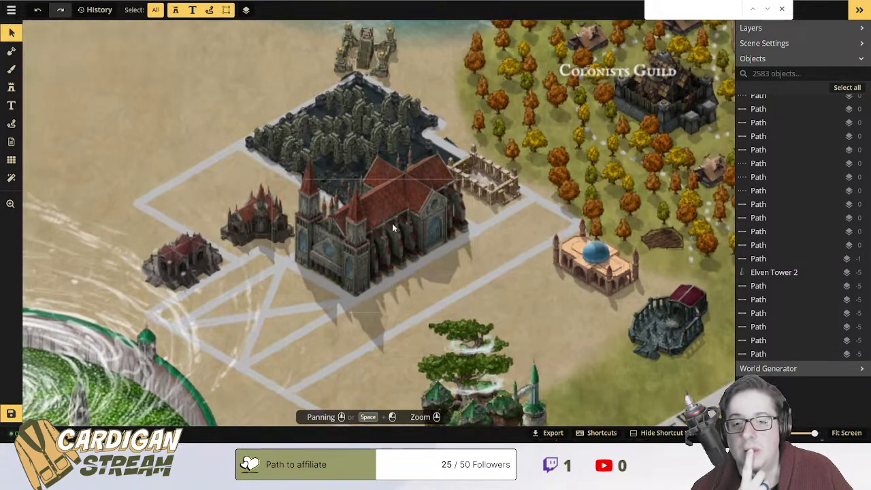
pyautogui.scroll(-4, 334, 170)
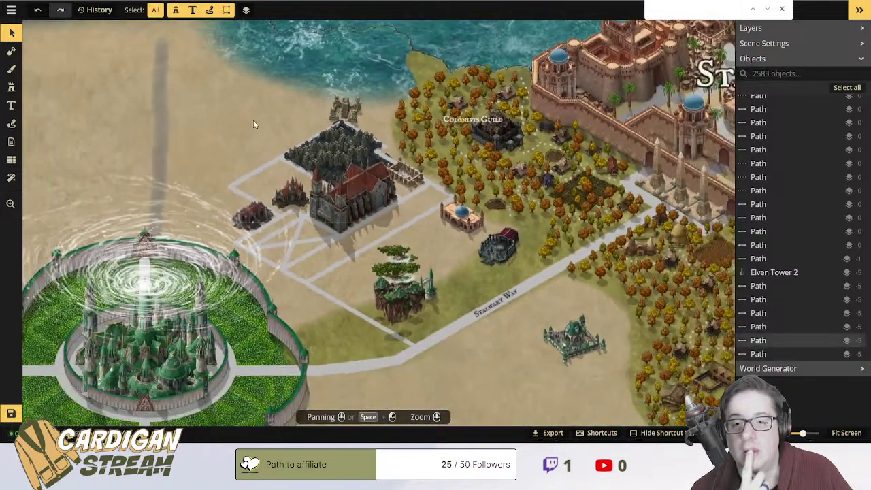
pyautogui.moveTo(254, 121); pyautogui.dragTo(296, 129)
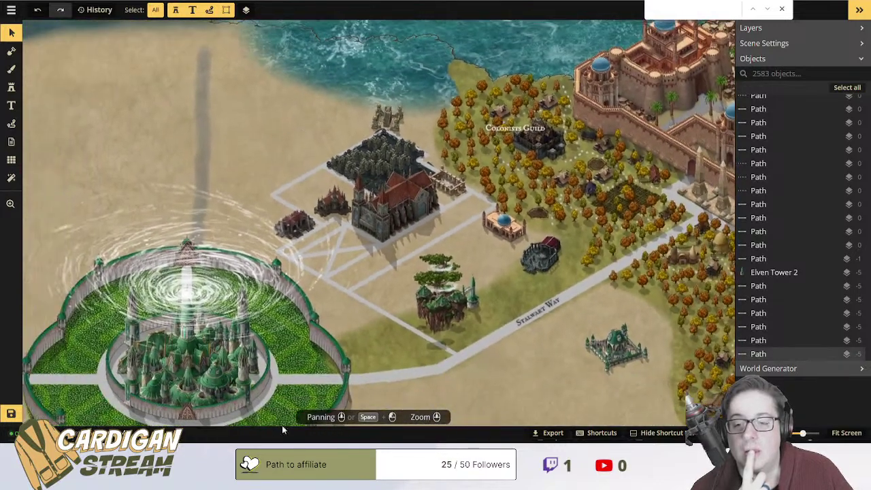
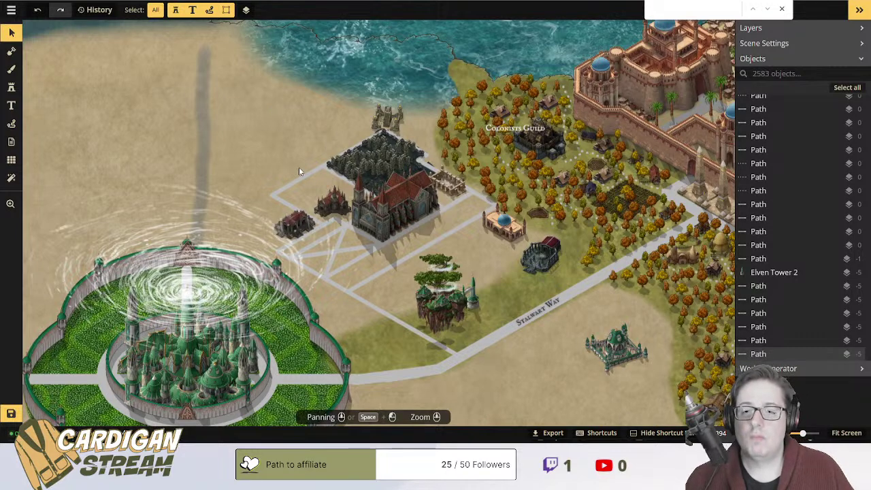
pyautogui.scroll(5, 298, 170)
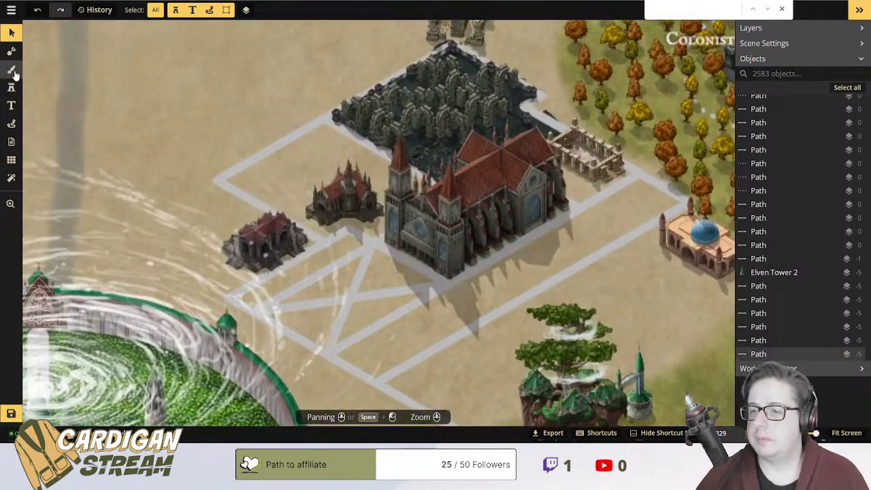
pyautogui.click(12, 70)
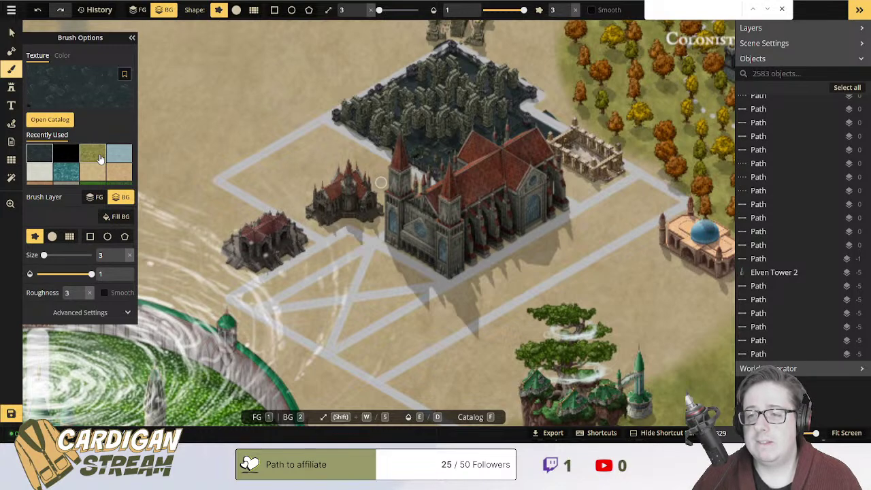
pyautogui.click(97, 179)
pyautogui.moveTo(333, 328)
pyautogui.mouseDown()
pyautogui.moveTo(256, 242)
pyautogui.moveTo(300, 255)
pyautogui.mouseUp()
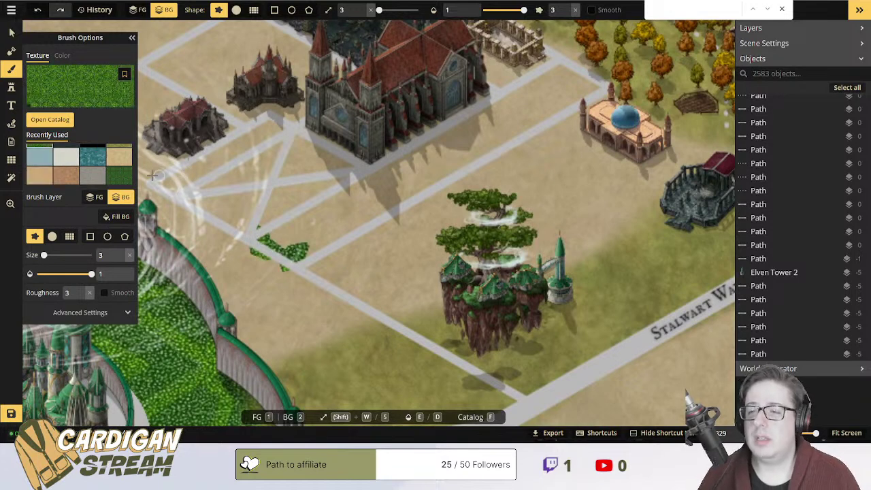
pyautogui.hotkey('ctrl', 'z')
pyautogui.click(121, 258)
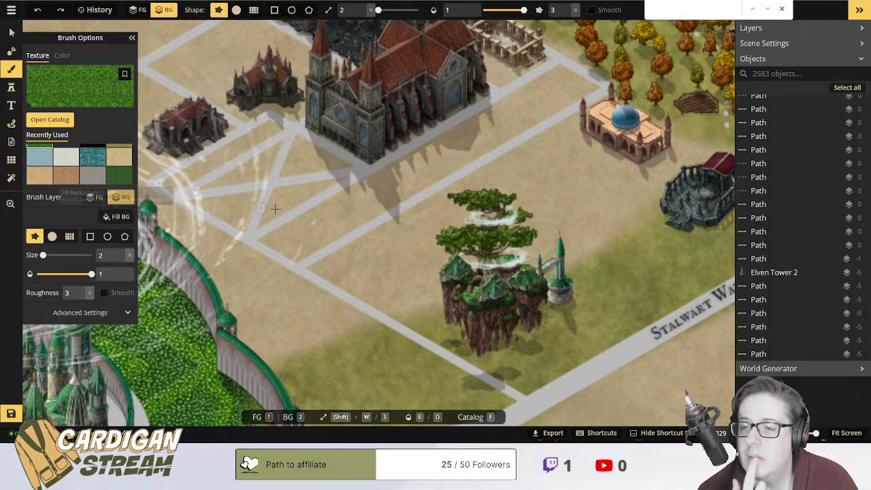
# Undo a rough-edged foliage stroke, switch to the round brush and paint foliage along the near edge of the narrow plot south of the cathedral.
pyautogui.moveTo(262, 238)
pyautogui.mouseDown()
pyautogui.moveTo(299, 252)
pyautogui.moveTo(343, 221)
pyautogui.moveTo(316, 221)
pyautogui.moveTo(275, 243)
pyautogui.moveTo(293, 218)
pyautogui.moveTo(324, 208)
pyautogui.mouseUp()
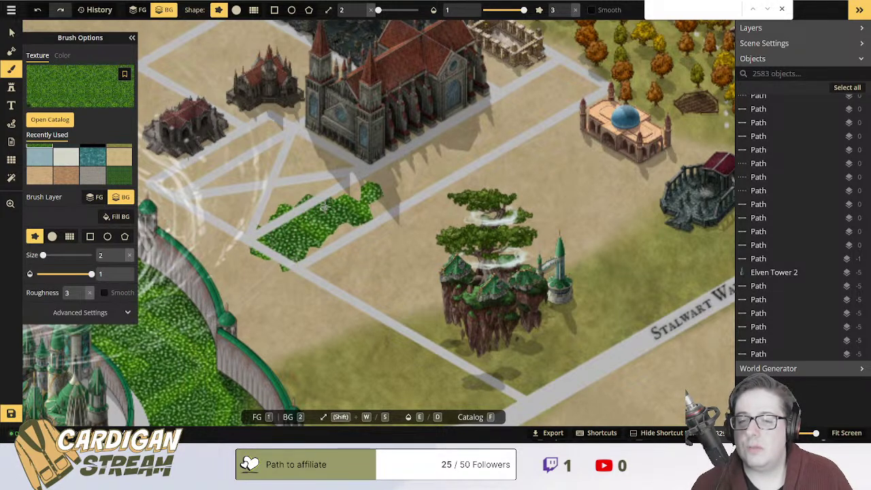
pyautogui.hotkey('ctrl', 'z')
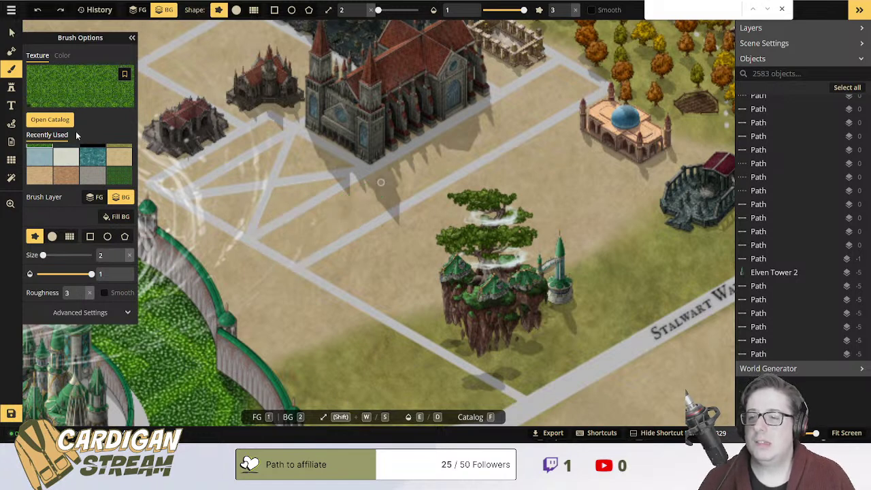
pyautogui.click(52, 237)
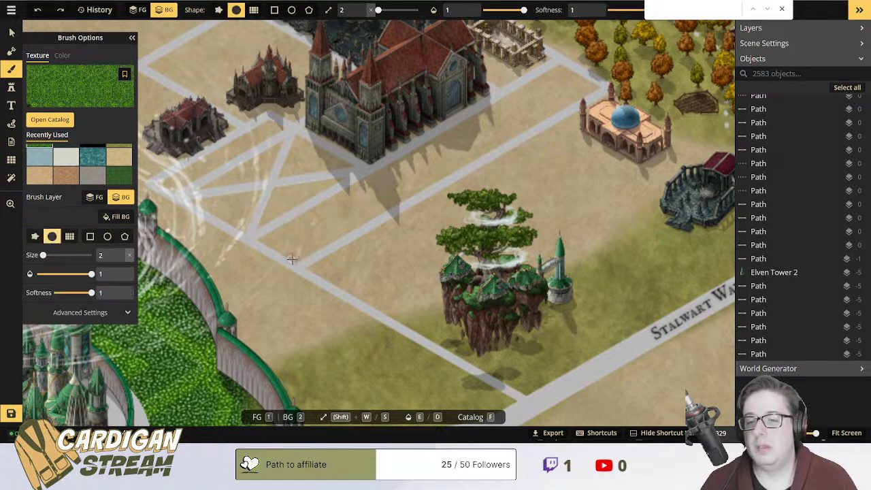
pyautogui.moveTo(290, 257); pyautogui.dragTo(269, 241)
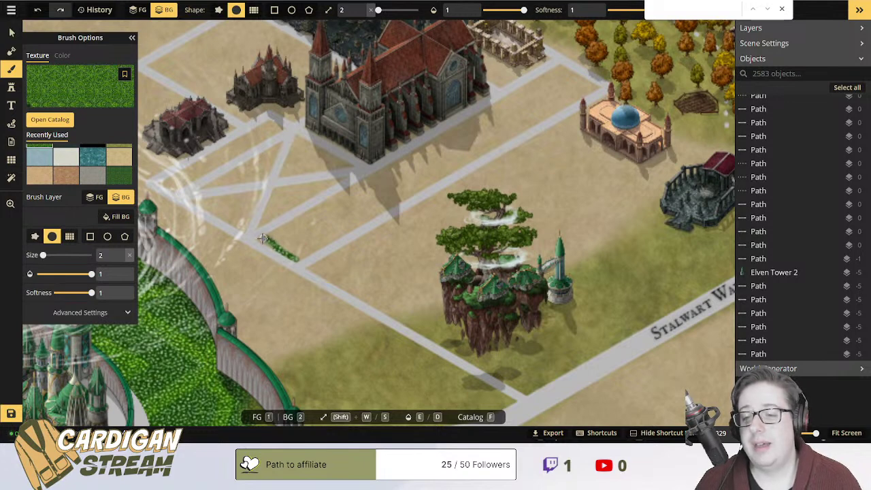
pyautogui.moveTo(297, 260); pyautogui.dragTo(319, 244)
# Set the brush size to 6 and fill the path-bordered plots beside and in front of the cathedral with green foliage.
pyautogui.moveTo(45, 255); pyautogui.dragTo(46, 255)
pyautogui.moveTo(291, 243)
pyautogui.mouseDown()
pyautogui.moveTo(344, 226)
pyautogui.moveTo(301, 238)
pyautogui.moveTo(280, 231)
pyautogui.moveTo(297, 222)
pyautogui.moveTo(279, 225)
pyautogui.moveTo(397, 178)
pyautogui.moveTo(311, 228)
pyautogui.moveTo(408, 182)
pyautogui.moveTo(333, 228)
pyautogui.moveTo(365, 215)
pyautogui.moveTo(483, 129)
pyautogui.moveTo(343, 198)
pyautogui.moveTo(431, 120)
pyautogui.moveTo(480, 97)
pyautogui.moveTo(449, 146)
pyautogui.moveTo(412, 169)
pyautogui.moveTo(522, 89)
pyautogui.moveTo(558, 72)
pyautogui.moveTo(590, 87)
pyautogui.moveTo(433, 175)
pyautogui.moveTo(480, 130)
pyautogui.moveTo(559, 88)
pyautogui.moveTo(450, 162)
pyautogui.moveTo(406, 173)
pyautogui.moveTo(358, 180)
pyautogui.moveTo(289, 128)
pyautogui.moveTo(375, 167)
pyautogui.moveTo(325, 168)
pyautogui.moveTo(255, 143)
pyautogui.moveTo(322, 190)
pyautogui.moveTo(273, 133)
pyautogui.moveTo(335, 178)
pyautogui.moveTo(249, 173)
pyautogui.moveTo(296, 194)
pyautogui.moveTo(245, 156)
pyautogui.moveTo(292, 198)
pyautogui.moveTo(292, 162)
pyautogui.moveTo(274, 182)
pyautogui.moveTo(218, 199)
pyautogui.moveTo(199, 190)
pyautogui.moveTo(258, 232)
pyautogui.moveTo(242, 196)
pyautogui.moveTo(166, 184)
pyautogui.moveTo(262, 133)
pyautogui.moveTo(212, 157)
pyautogui.moveTo(225, 191)
pyautogui.mouseUp()
pyautogui.moveTo(254, 166); pyautogui.dragTo(345, 252)
pyautogui.moveTo(354, 218)
pyautogui.mouseDown()
pyautogui.moveTo(391, 197)
pyautogui.moveTo(332, 199)
pyautogui.moveTo(246, 151)
pyautogui.moveTo(338, 105)
pyautogui.moveTo(447, 177)
pyautogui.moveTo(330, 129)
pyautogui.moveTo(411, 179)
pyautogui.moveTo(295, 131)
pyautogui.moveTo(286, 155)
pyautogui.moveTo(314, 141)
pyautogui.moveTo(309, 164)
pyautogui.moveTo(364, 167)
pyautogui.moveTo(308, 148)
pyautogui.moveTo(326, 171)
pyautogui.mouseUp()
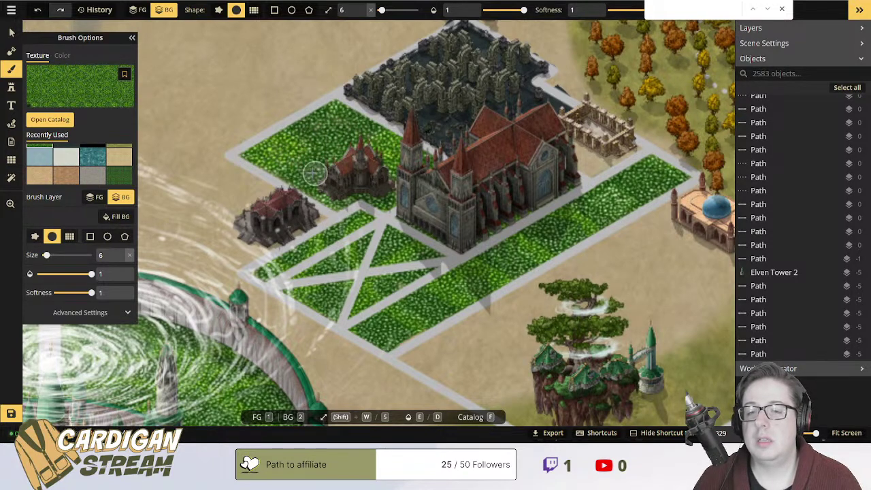
pyautogui.moveTo(435, 192); pyautogui.dragTo(317, 191)
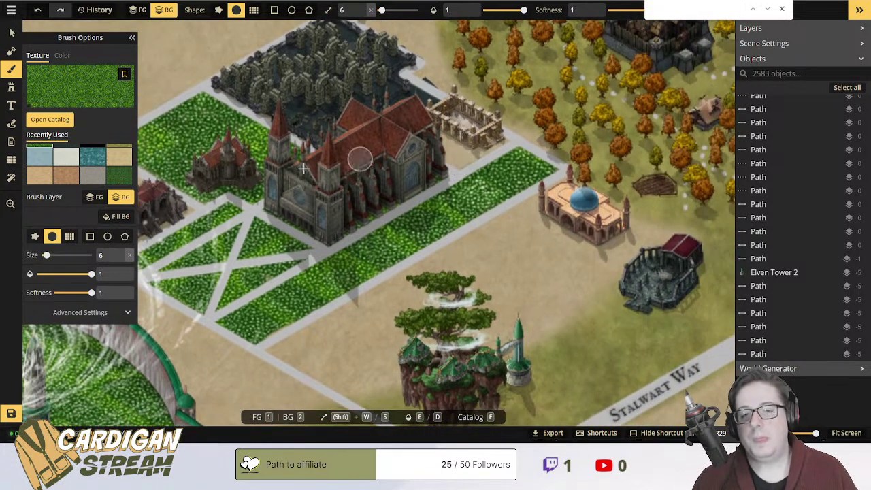
pyautogui.moveTo(430, 146); pyautogui.dragTo(412, 150)
pyautogui.moveTo(343, 203); pyautogui.dragTo(362, 194)
pyautogui.scroll(-5, 524, 130)
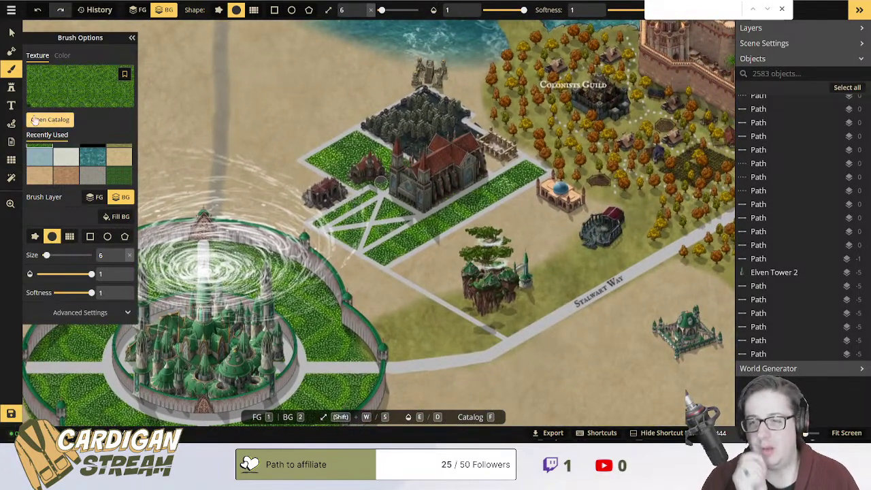
# Draw two width-2 segment paths on layer -5, from the plots' western corner to the road north of the walled city and from the upper plot's corner to that path.
pyautogui.click(11, 123)
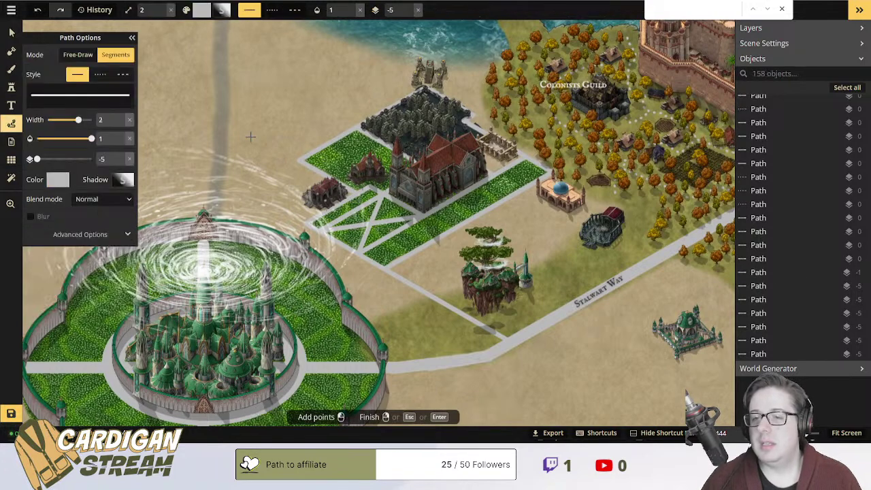
pyautogui.moveTo(250, 136); pyautogui.dragTo(327, 136)
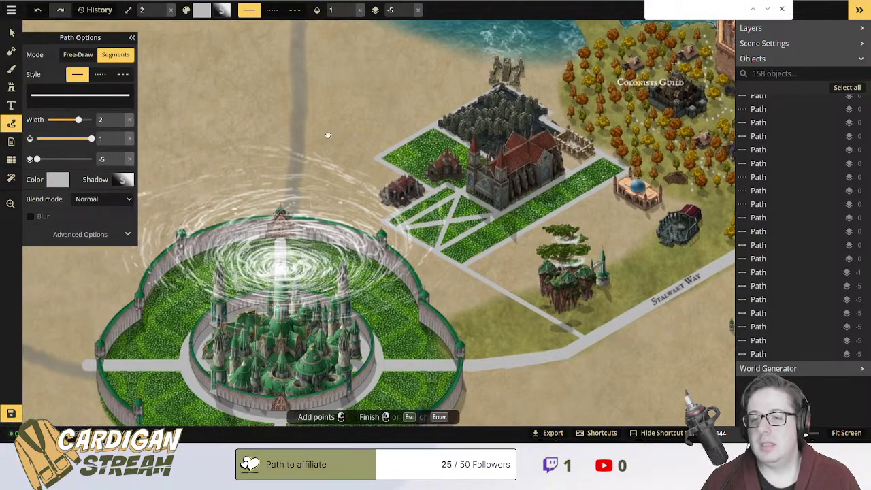
pyautogui.click(385, 221)
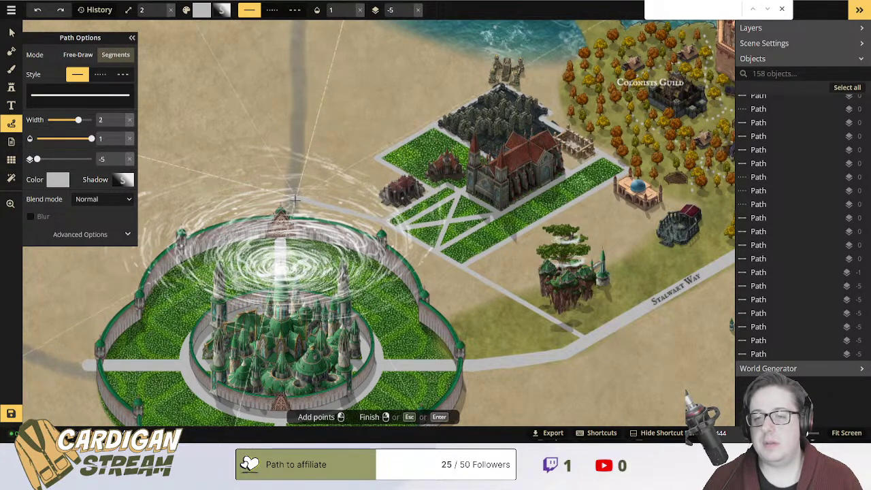
pyautogui.hotkey('ctrl', 'z')
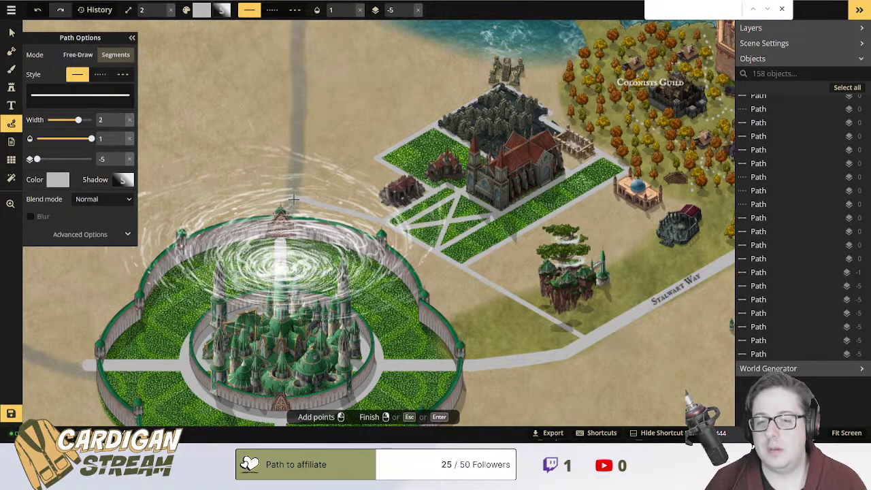
pyautogui.rightClick(294, 199)
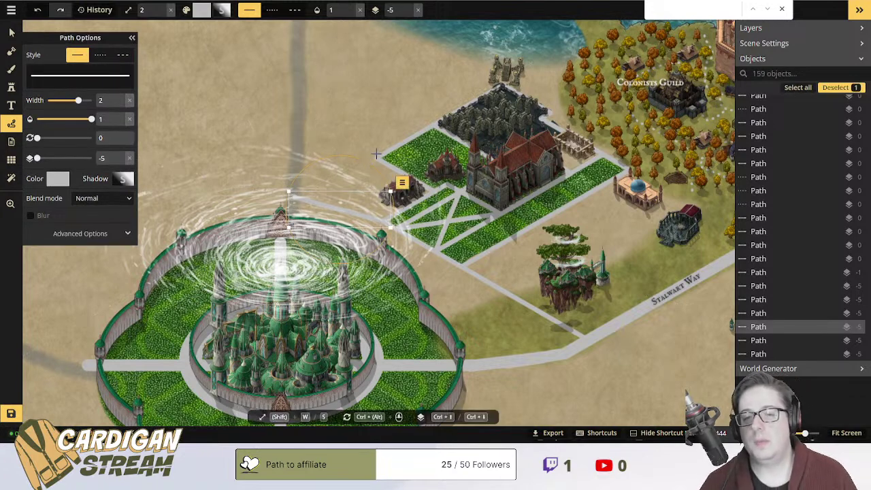
pyautogui.press('Escape')
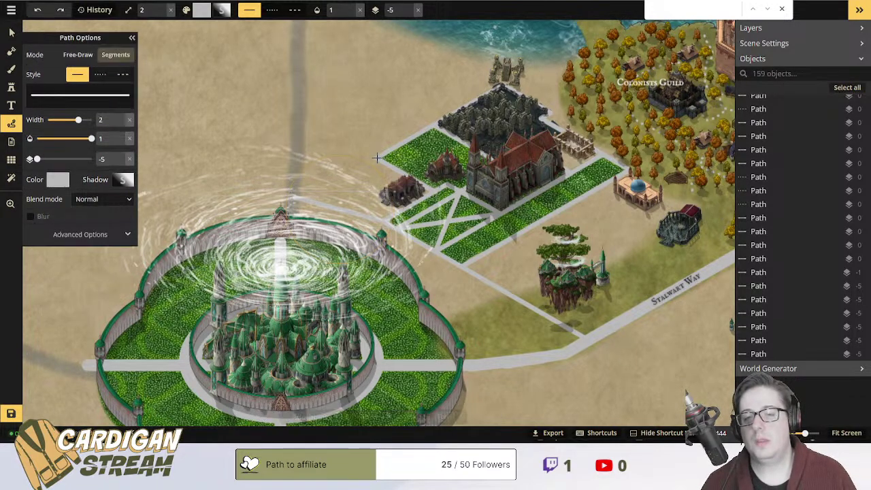
pyautogui.rightClick(339, 196)
pyautogui.moveTo(363, 190); pyautogui.dragTo(323, 204)
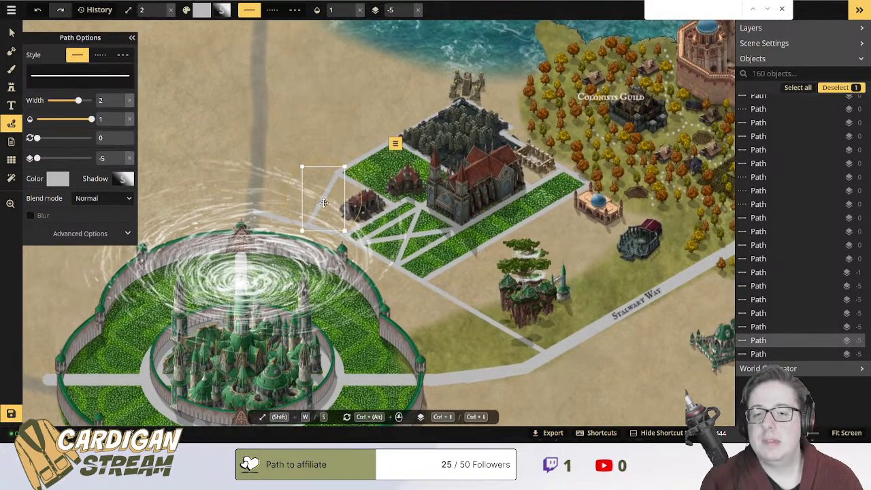
# Fill the newly enclosed plot around the small ruined building west of the cathedral with the green foliage texture, using the round brush.
pyautogui.scroll(4, 335, 198)
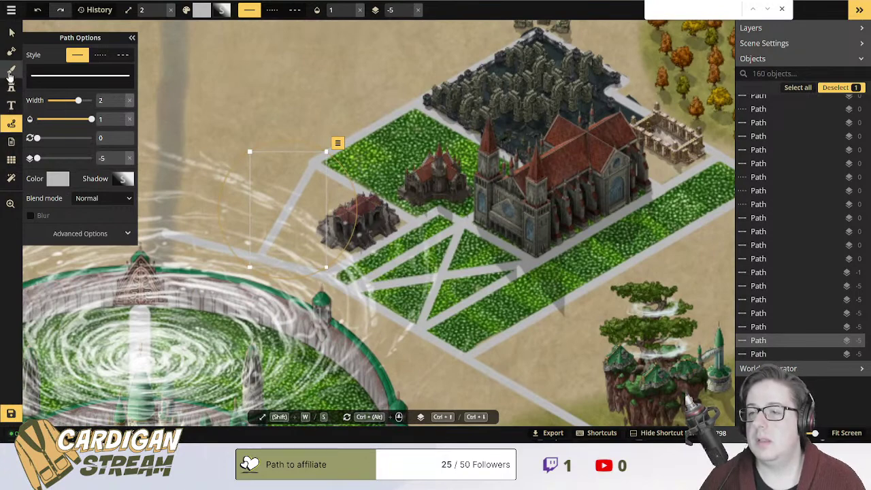
pyautogui.click(10, 73)
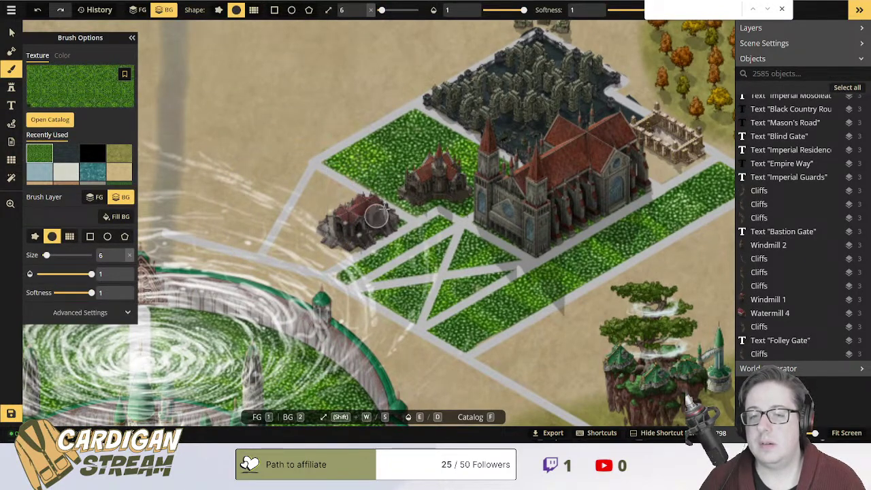
pyautogui.click(346, 199)
pyautogui.moveTo(322, 261)
pyautogui.mouseDown()
pyautogui.moveTo(277, 251)
pyautogui.moveTo(322, 176)
pyautogui.moveTo(297, 218)
pyautogui.mouseUp()
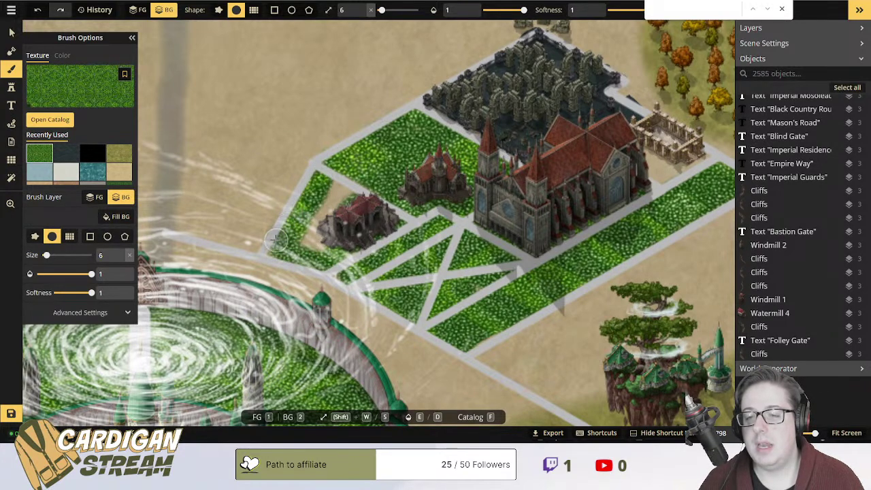
pyautogui.moveTo(273, 252)
pyautogui.mouseDown()
pyautogui.moveTo(345, 239)
pyautogui.moveTo(319, 220)
pyautogui.moveTo(350, 198)
pyautogui.moveTo(310, 232)
pyautogui.moveTo(333, 183)
pyautogui.moveTo(344, 234)
pyautogui.mouseUp()
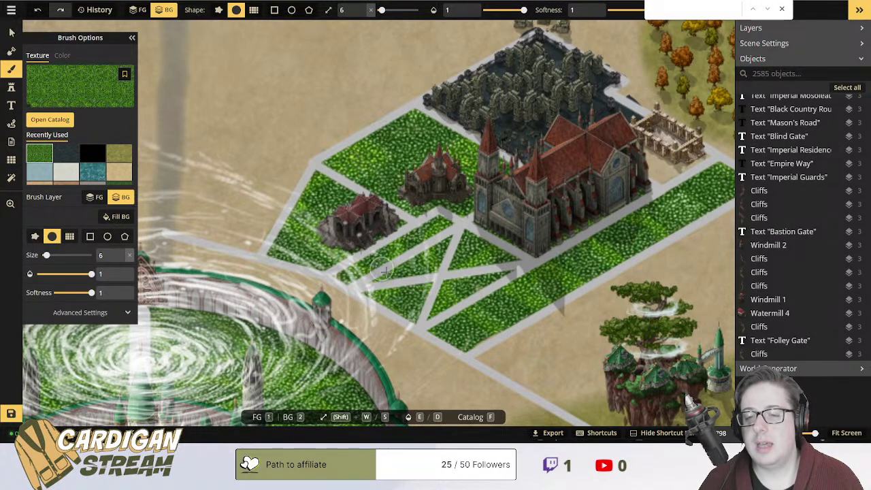
pyautogui.moveTo(436, 219); pyautogui.dragTo(309, 224)
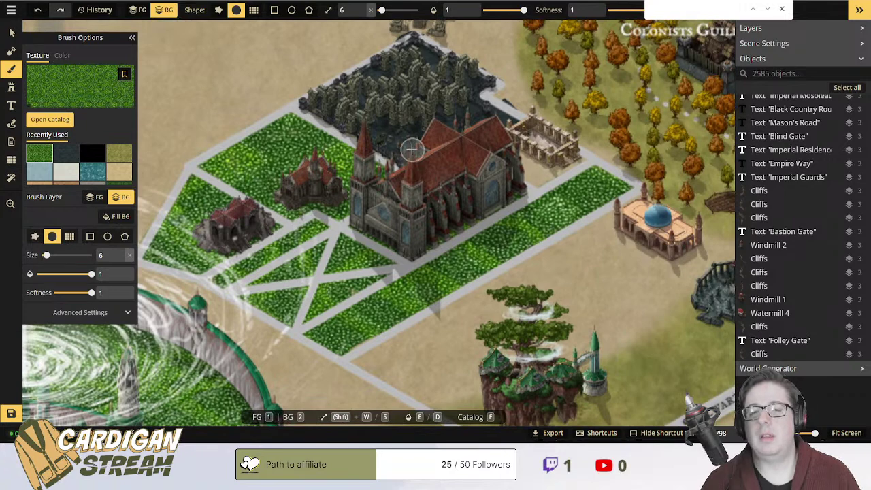
pyautogui.moveTo(401, 73); pyautogui.dragTo(368, 145)
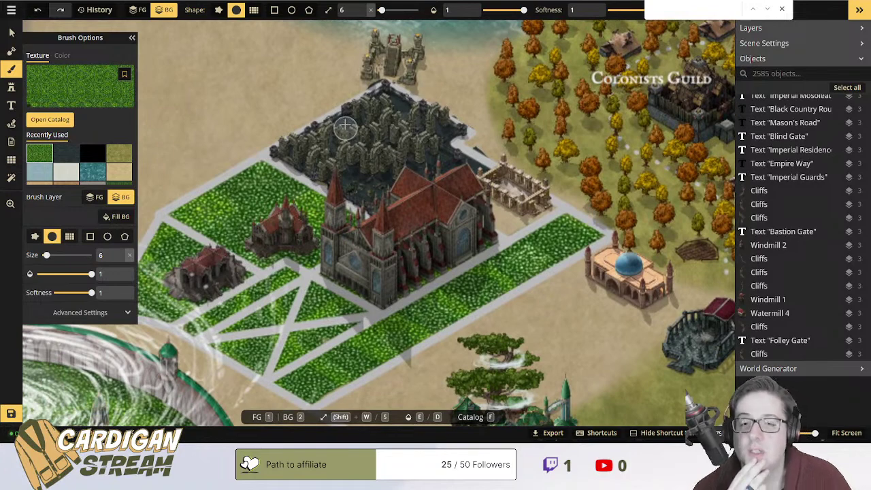
# Look over the cathedral gardens, the palace walls and the open land along Stalwart Way.
pyautogui.moveTo(390, 152)
pyautogui.mouseDown()
pyautogui.moveTo(362, 156)
pyautogui.moveTo(424, 116)
pyautogui.moveTo(402, 141)
pyautogui.moveTo(426, 163)
pyautogui.moveTo(414, 186)
pyautogui.moveTo(398, 181)
pyautogui.moveTo(401, 171)
pyautogui.mouseUp()
pyautogui.scroll(-1, 395, 130)
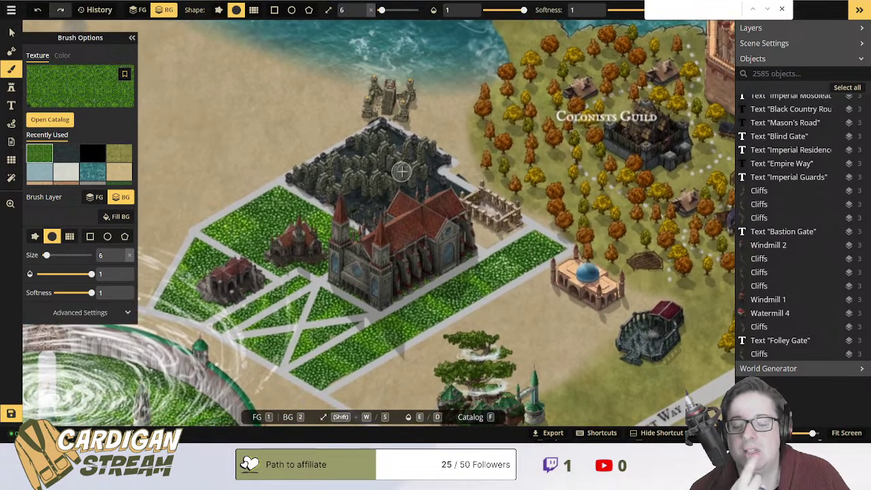
pyautogui.scroll(-3, 343, 113)
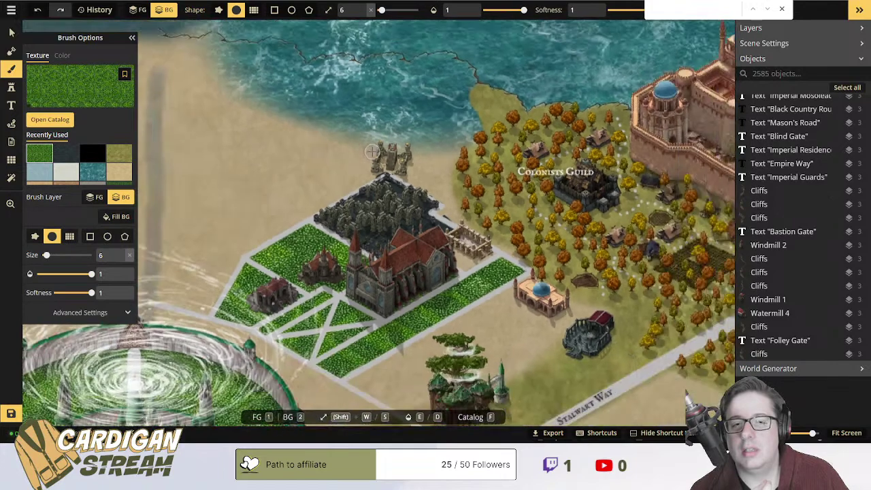
pyautogui.moveTo(362, 158); pyautogui.dragTo(327, 64)
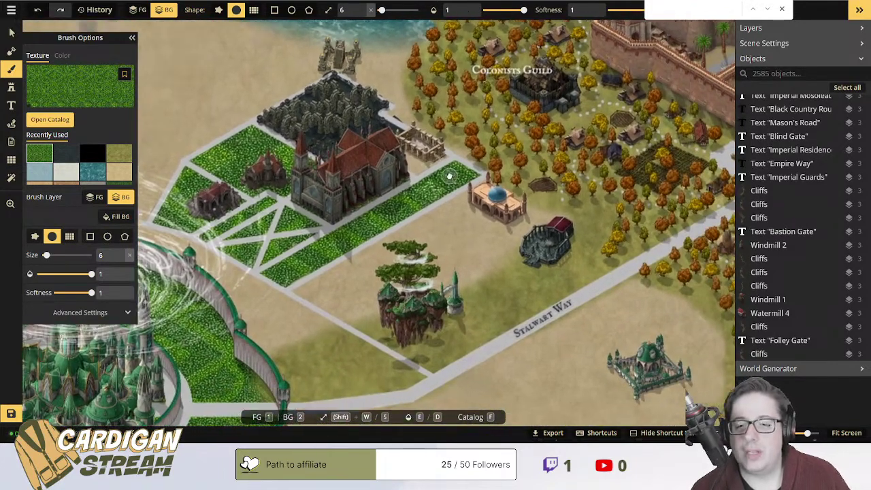
pyautogui.moveTo(449, 176); pyautogui.dragTo(501, 118)
pyautogui.moveTo(404, 153); pyautogui.dragTo(503, 98)
pyautogui.press('d')
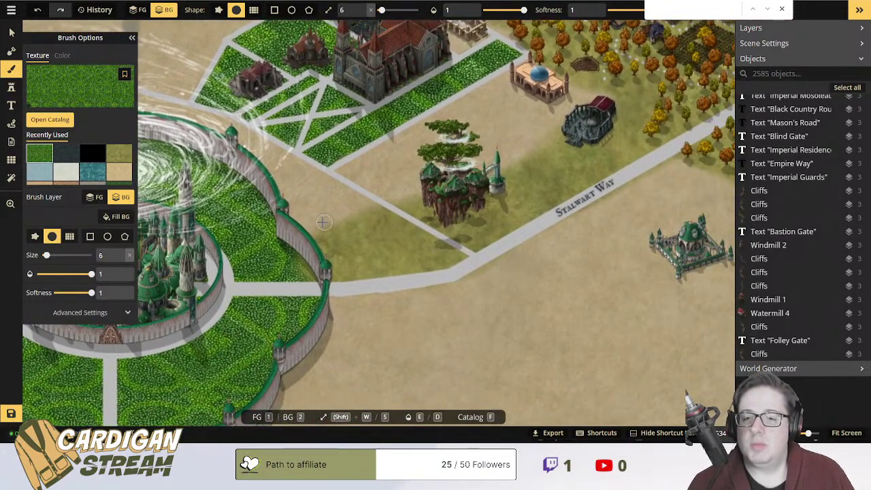
pyautogui.click(12, 124)
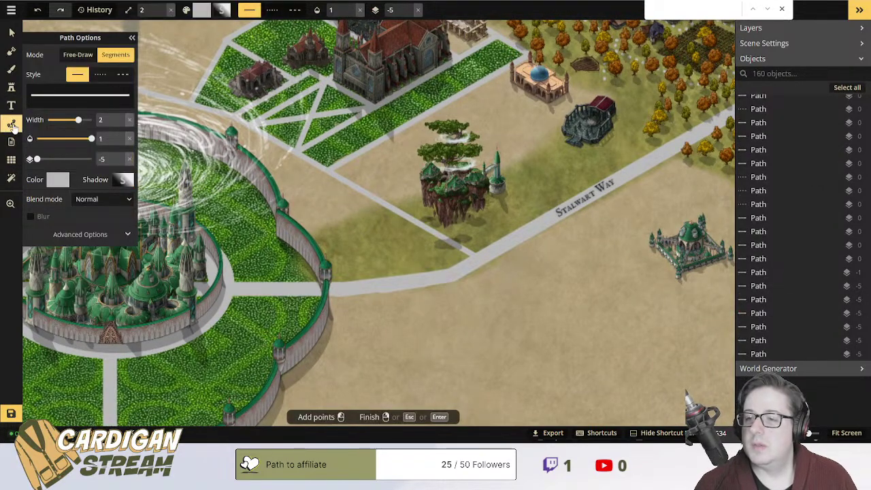
pyautogui.scroll(1, 343, 208)
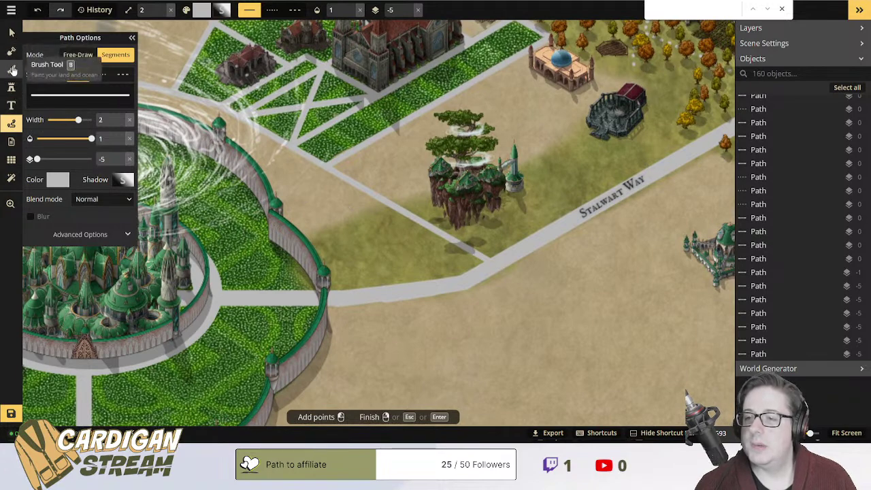
# Open the stamp catalog and clear its search so all Fantasy Regional HD stamps are listed.
pyautogui.click(11, 87)
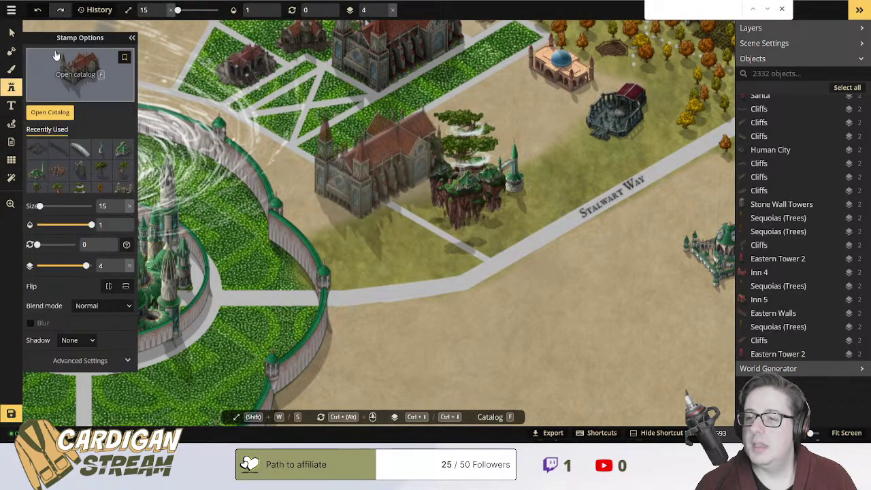
pyautogui.click(80, 80)
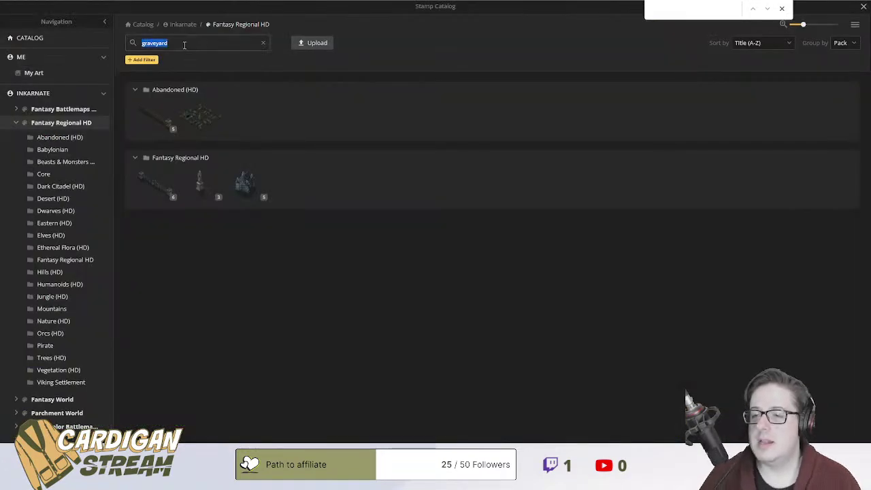
pyautogui.write('ose')
pyautogui.press('BackSpace')
pyautogui.press('BackSpace')
pyautogui.press('BackSpace')
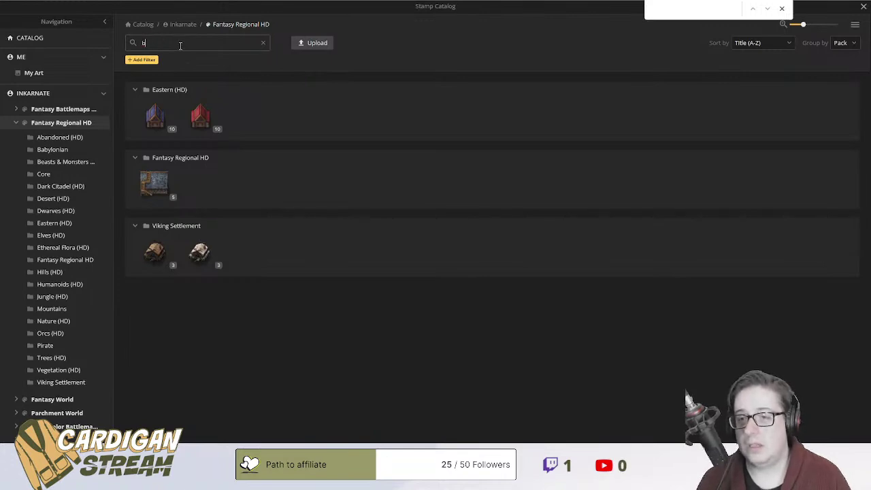
# Browse the Fantasy Regional HD stamp packs down to Viking Settlement for suitable city buildings.
pyautogui.scroll(-6, 430, 170)
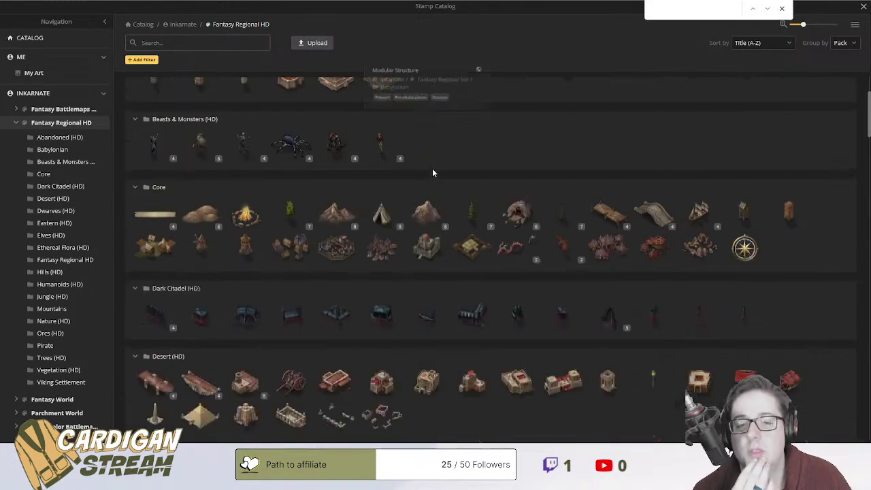
pyautogui.scroll(-1, 416, 174)
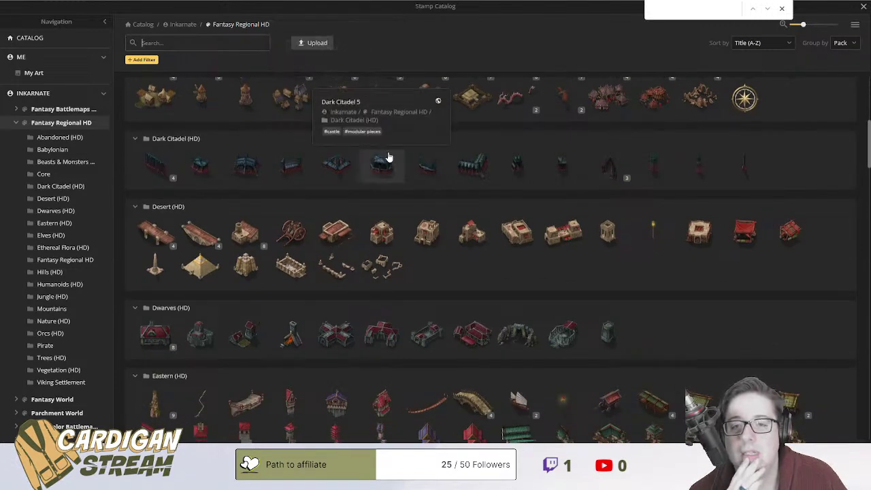
pyautogui.scroll(2, 389, 157)
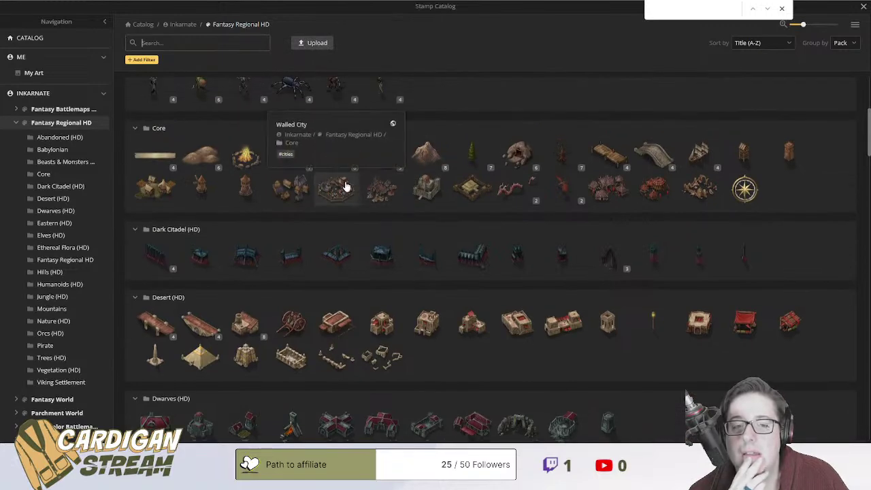
pyautogui.scroll(-4, 350, 185)
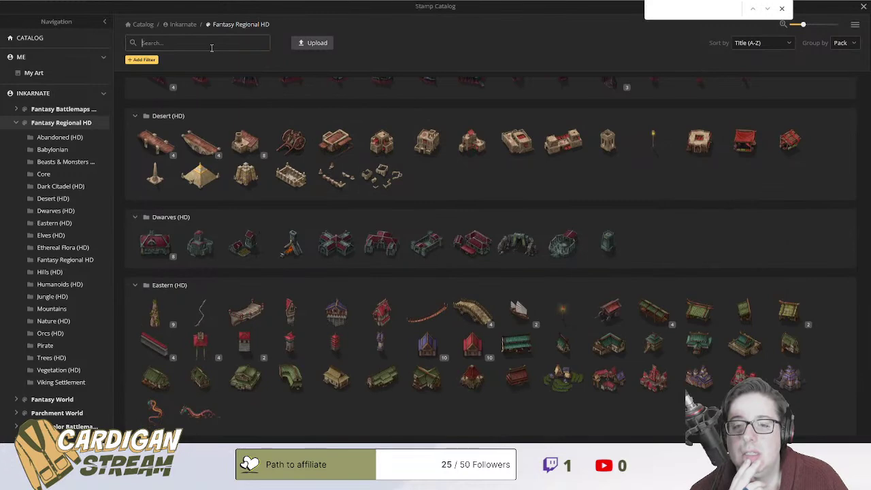
pyautogui.scroll(-4, 393, 180)
pyautogui.scroll(-3, 395, 180)
pyautogui.scroll(-6, 395, 180)
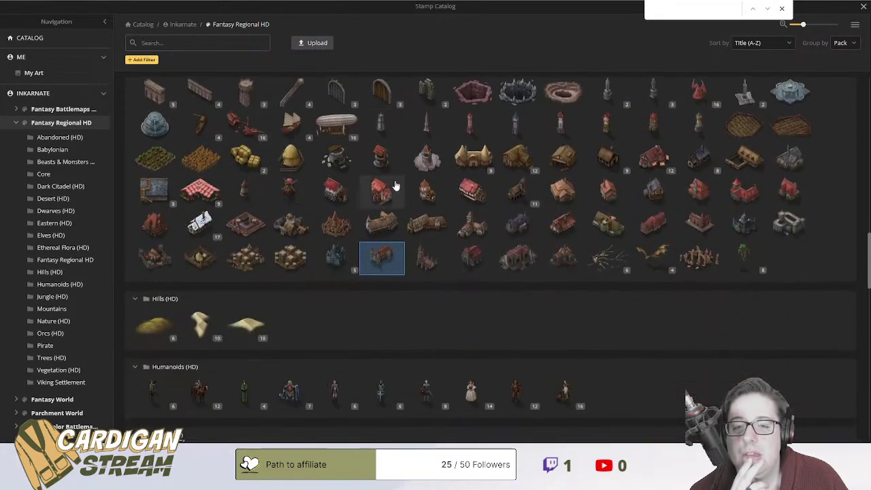
pyautogui.scroll(-1, 395, 180)
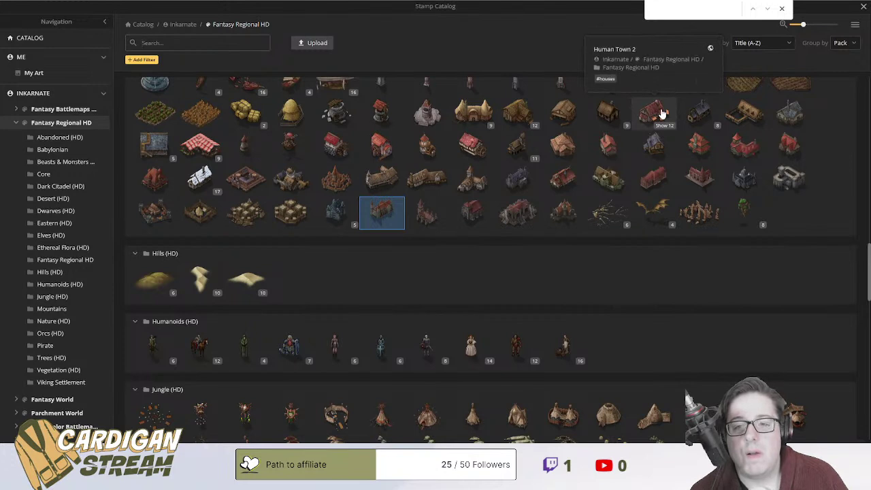
pyautogui.scroll(1, 661, 113)
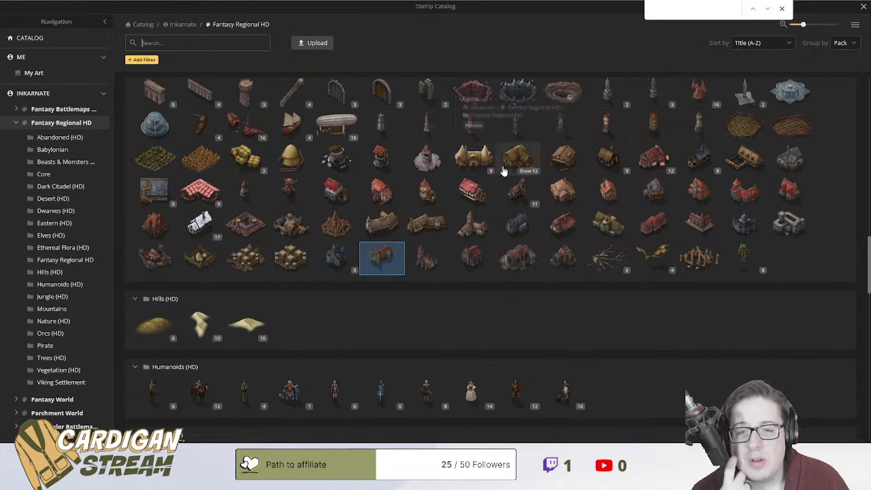
pyautogui.scroll(-3, 507, 167)
pyautogui.scroll(-4, 507, 167)
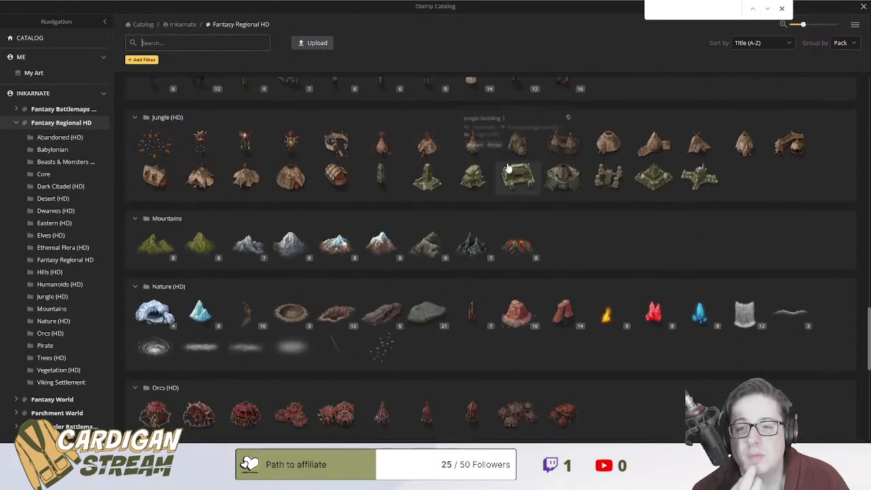
pyautogui.scroll(-6, 507, 166)
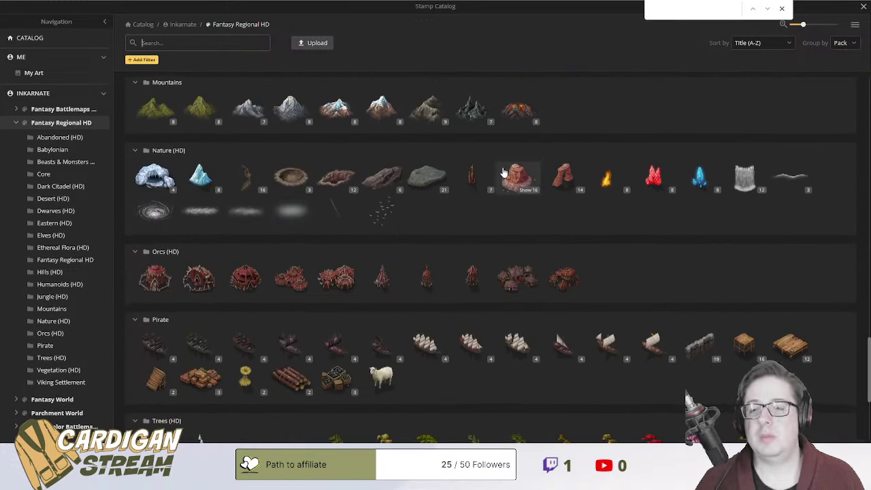
pyautogui.scroll(-2, 462, 185)
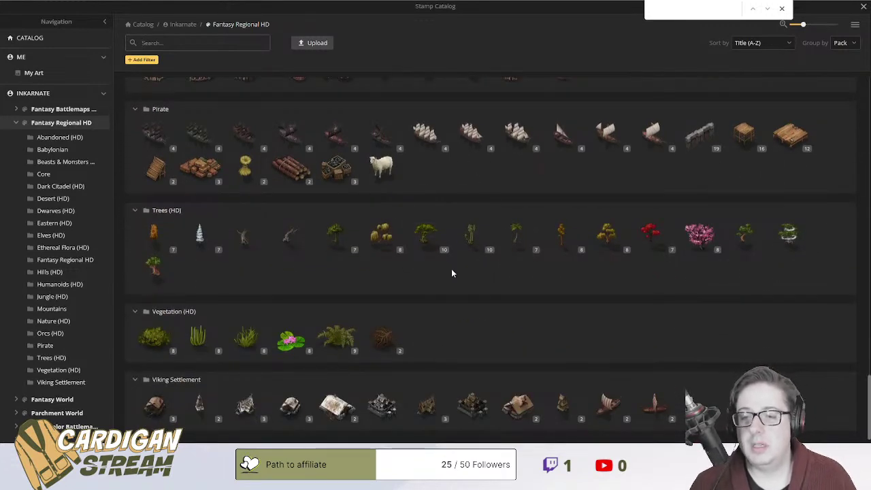
# Choose the brown timber house stamp set with 11 variants from the Fantasy Regional HD pack.
pyautogui.scroll(1, 452, 269)
pyautogui.scroll(4, 534, 196)
pyautogui.scroll(5, 533, 201)
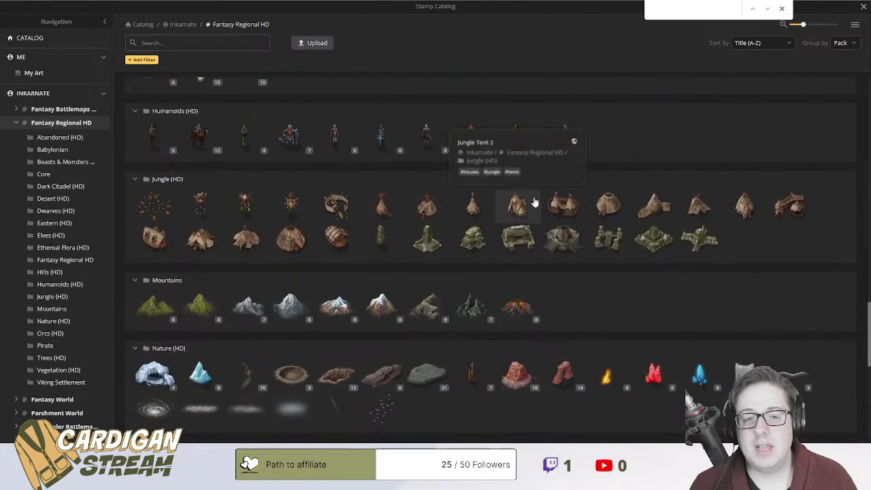
pyautogui.scroll(3, 534, 201)
pyautogui.scroll(3, 533, 201)
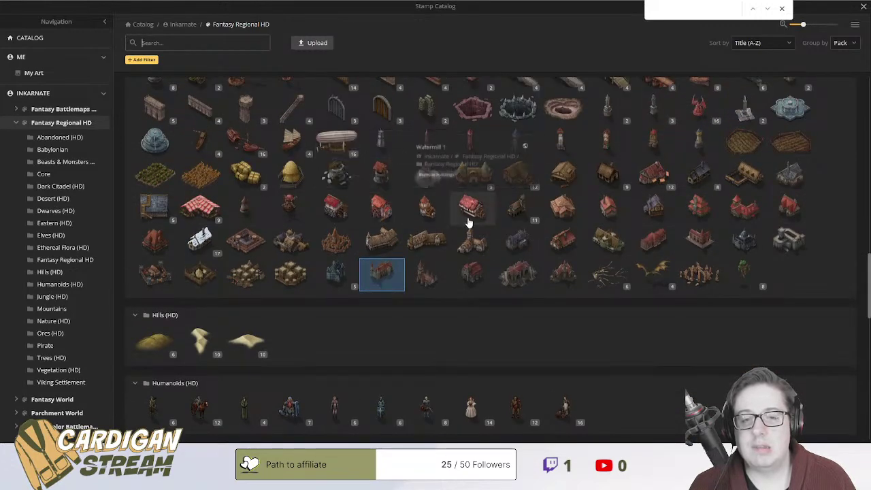
pyautogui.scroll(-1, 501, 167)
pyautogui.click(513, 165)
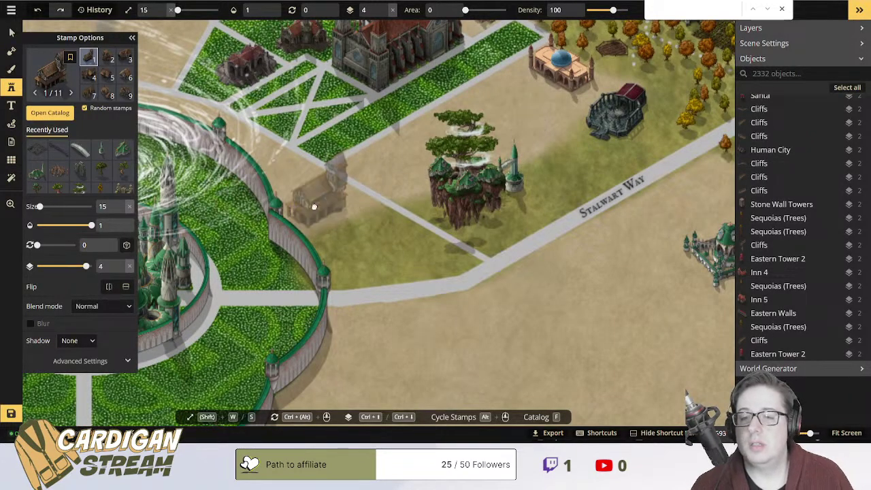
# Match the house stamp to the Oldtown buildings by setting its size to 10 and its layer to 3.
pyautogui.moveTo(316, 196); pyautogui.dragTo(272, 10)
pyautogui.moveTo(411, 224); pyautogui.dragTo(585, 14)
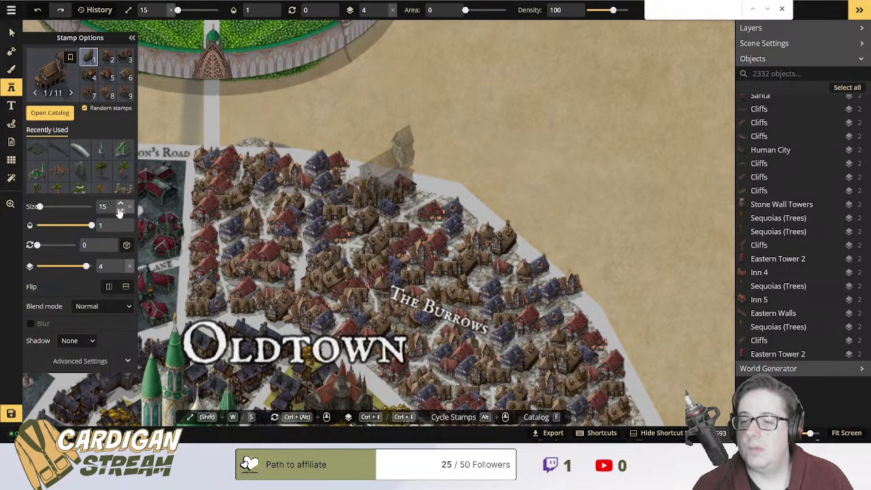
pyautogui.click(119, 212)
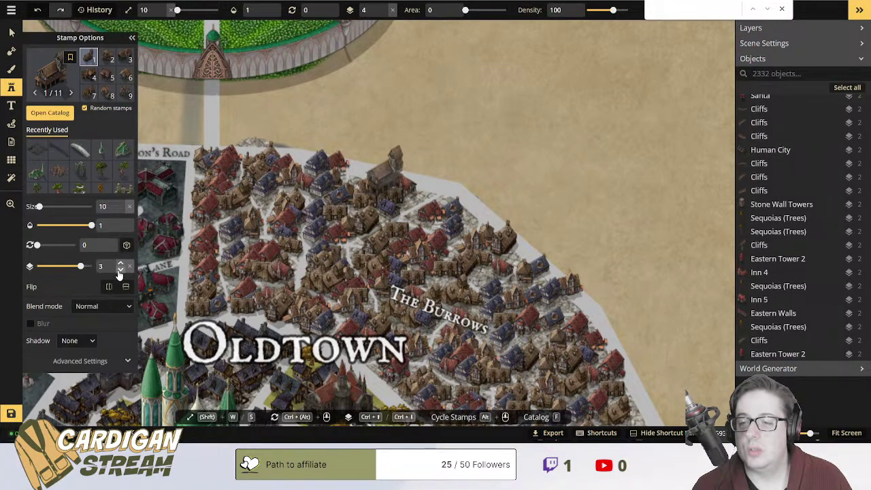
# Try out a small cluster of five timber houses on the empty land northeast of Oldtown.
pyautogui.click(461, 127)
pyautogui.click(475, 120)
pyautogui.click(489, 126)
pyautogui.click(521, 134)
pyautogui.click(507, 153)
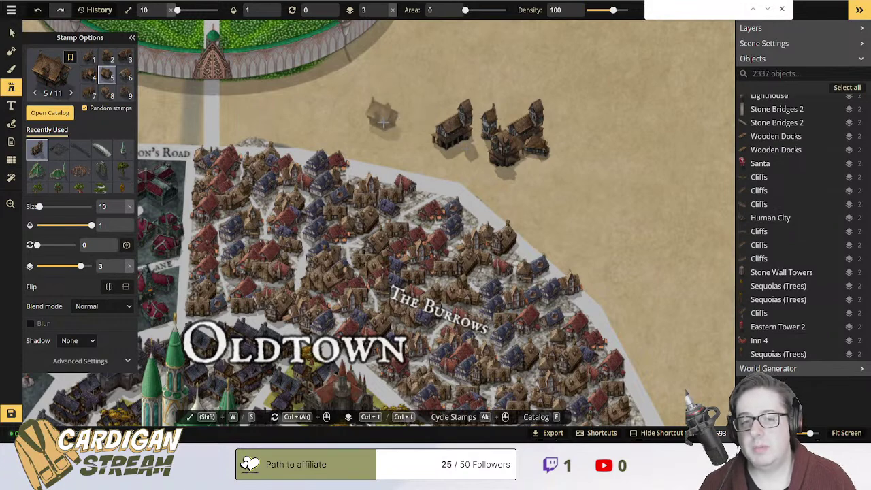
# Undo the five trial houses northeast of Oldtown.
pyautogui.hotkey('ctrl', 'z')
pyautogui.hotkey('ctrl', 'z')
pyautogui.hotkey('ctrl', 'z')
pyautogui.hotkey('ctrl', 'z')
pyautogui.hotkey('ctrl', 'z')
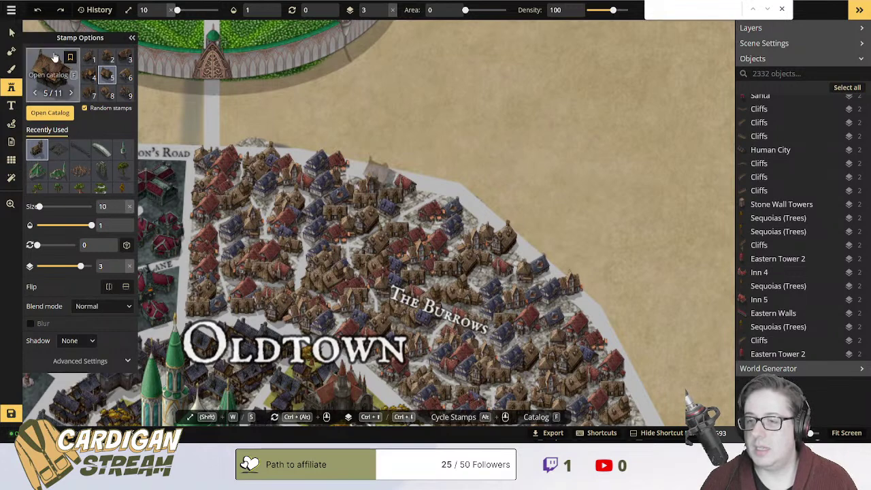
# Try a row of four timber houses north of Oldtown and one more among the houses at its northern edge.
pyautogui.click(381, 117)
pyautogui.click(421, 124)
pyautogui.click(466, 126)
pyautogui.click(487, 128)
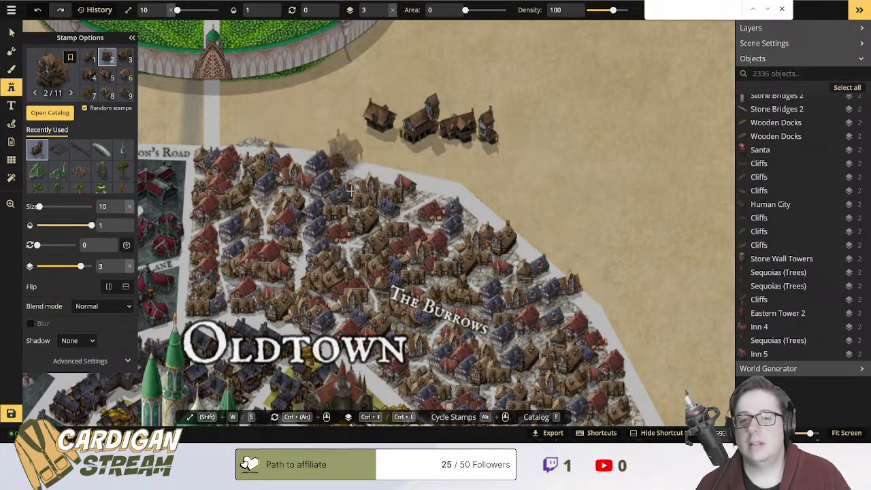
pyautogui.click(356, 164)
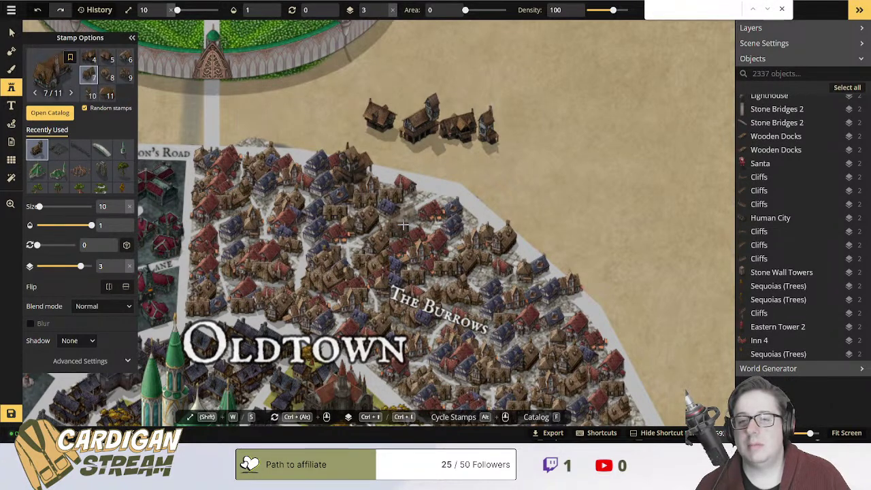
# Undo the trial house in Oldtown and the row of four houses north of it.
pyautogui.hotkey('ctrl', 'z')
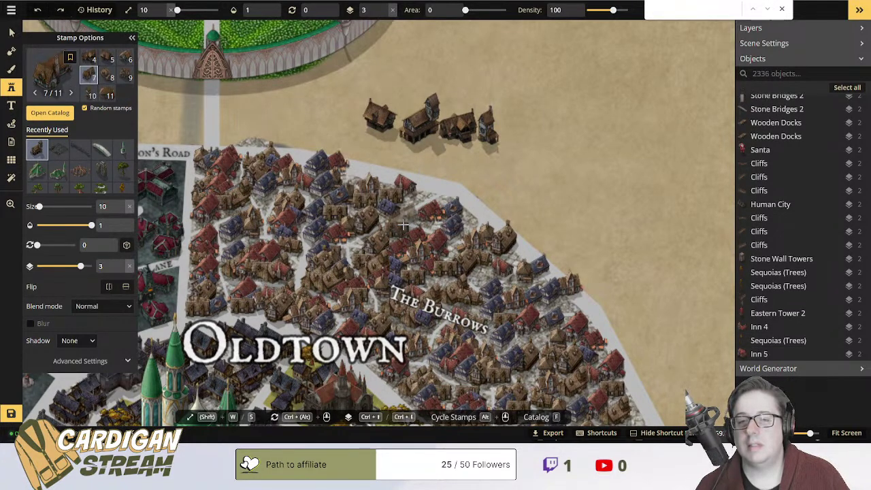
pyautogui.hotkey('ctrl', 'z')
pyautogui.hotkey('ctrl', 'z')
pyautogui.hotkey('ctrl', 'z')
pyautogui.hotkey('ctrl', 'z')
# Pick the same timber house set again and place a row of houses along the diagonal road southwest of the floating island.
pyautogui.click(48, 74)
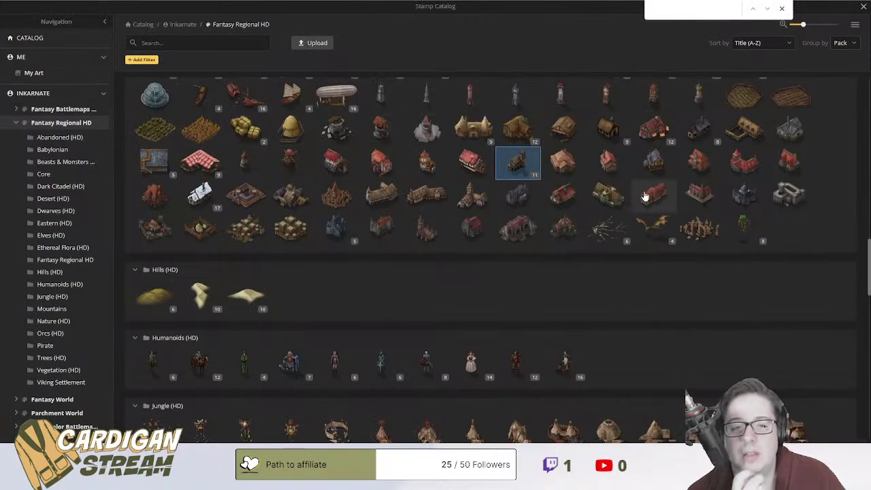
pyautogui.click(518, 167)
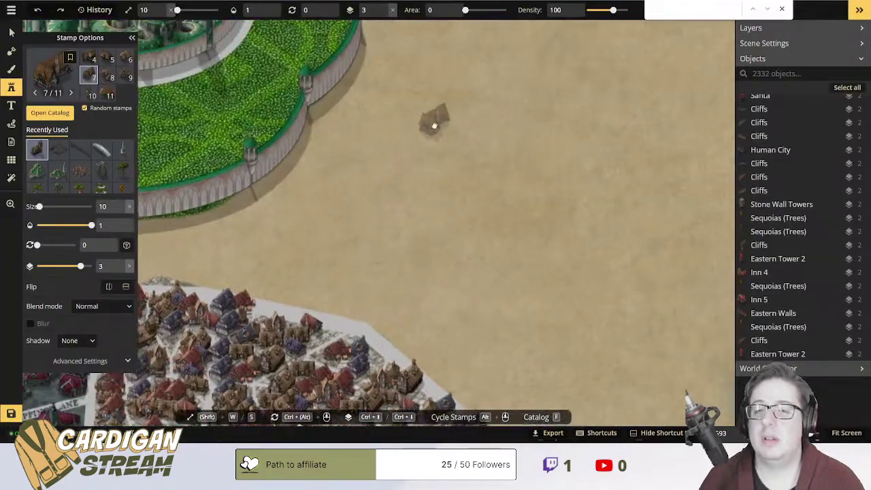
pyautogui.moveTo(434, 125); pyautogui.dragTo(398, 323)
pyautogui.moveTo(428, 184); pyautogui.dragTo(413, 300)
pyautogui.moveTo(355, 206); pyautogui.dragTo(375, 147)
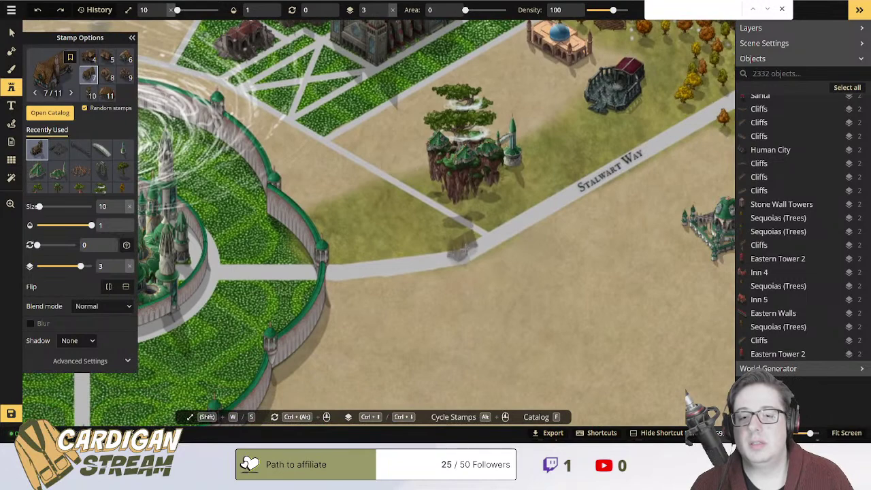
pyautogui.moveTo(442, 230)
pyautogui.mouseDown()
pyautogui.moveTo(403, 197)
pyautogui.moveTo(366, 184)
pyautogui.moveTo(334, 188)
pyautogui.mouseUp()
# Fill the grassy triangle between the diagonal road and the western end of Stalwart Way with more timber houses.
pyautogui.click(348, 208)
pyautogui.click(362, 222)
pyautogui.click(399, 227)
pyautogui.click(407, 244)
pyautogui.click(386, 244)
pyautogui.click(349, 232)
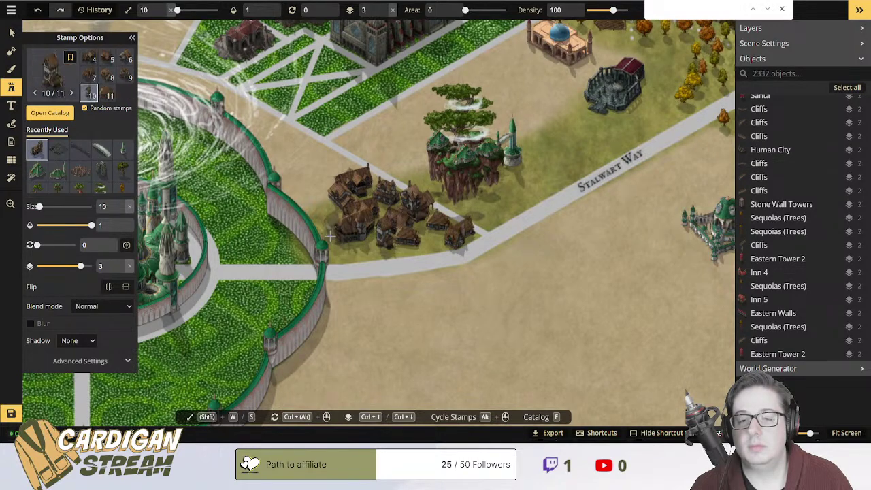
# Add timber houses beside the curved palace wall and in the remaining gaps of the new housing cluster.
pyautogui.click(317, 205)
pyautogui.click(293, 178)
pyautogui.click(301, 164)
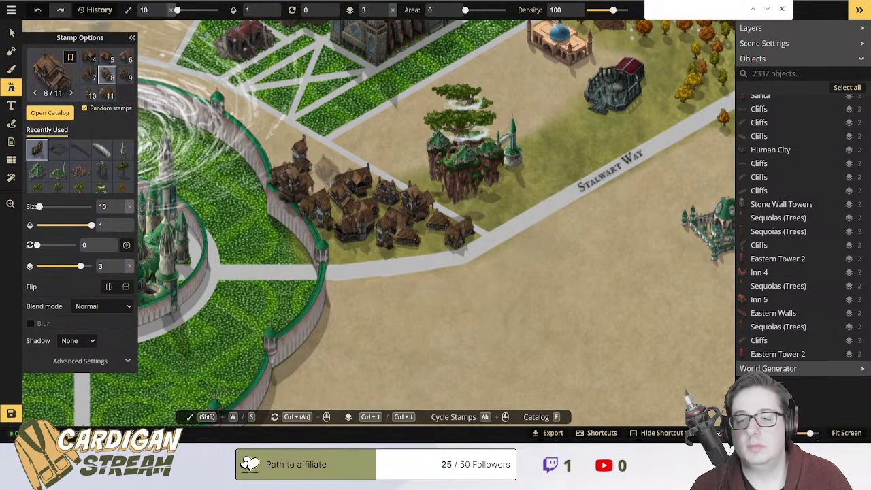
pyautogui.click(330, 177)
pyautogui.click(350, 242)
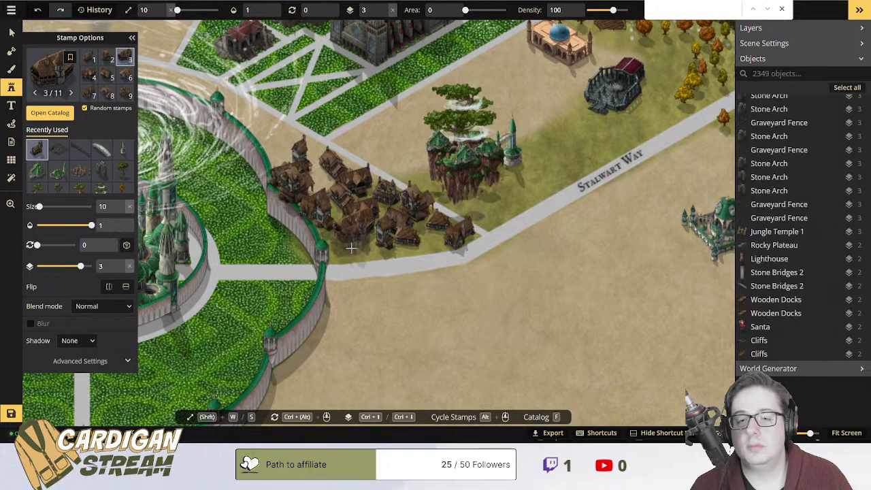
# Add timber houses at the cluster's southern edge and continue them northwest in a row outside the palace wall.
pyautogui.click(405, 246)
pyautogui.scroll(2, 362, 213)
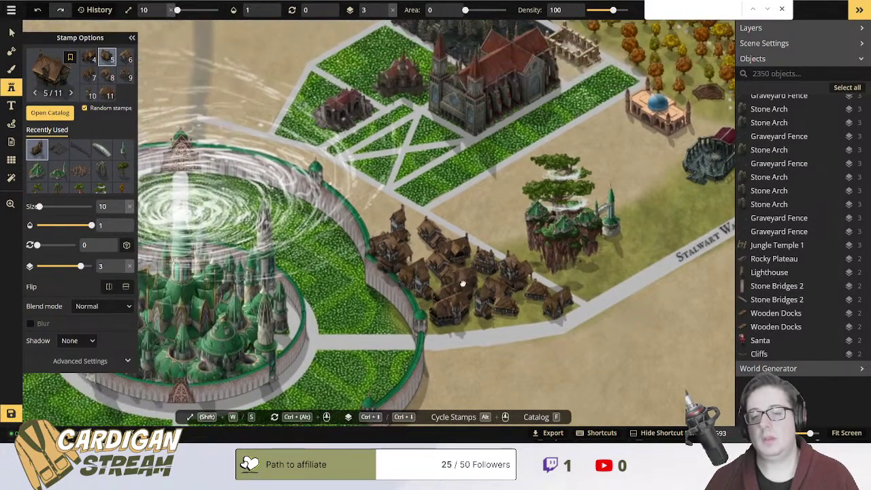
pyautogui.click(379, 211)
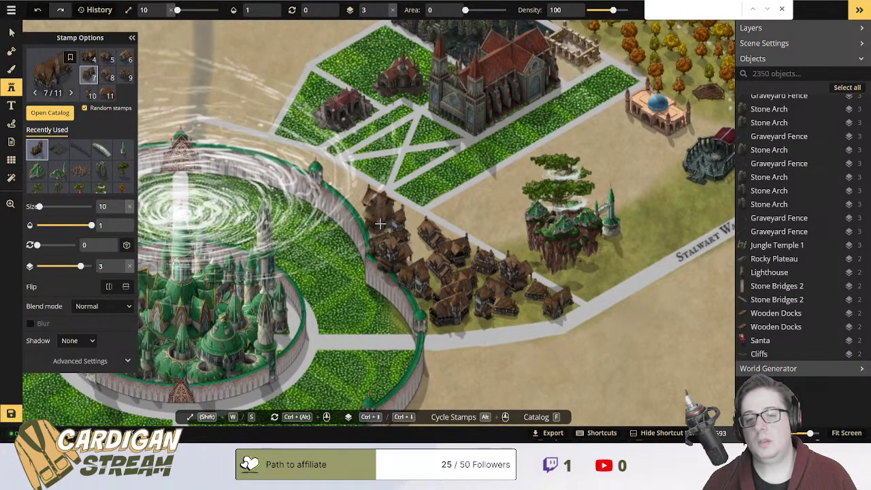
pyautogui.click(402, 222)
pyautogui.scroll(1, 364, 224)
pyautogui.moveTo(354, 233)
pyautogui.mouseDown()
pyautogui.moveTo(286, 182)
pyautogui.moveTo(259, 178)
pyautogui.mouseUp()
# Undo all the timber houses placed between the palace wall and the diagonal road.
pyautogui.hotkey('ctrl', 'z')
pyautogui.hotkey('ctrl', 'z')
pyautogui.hotkey('ctrl', 'z')
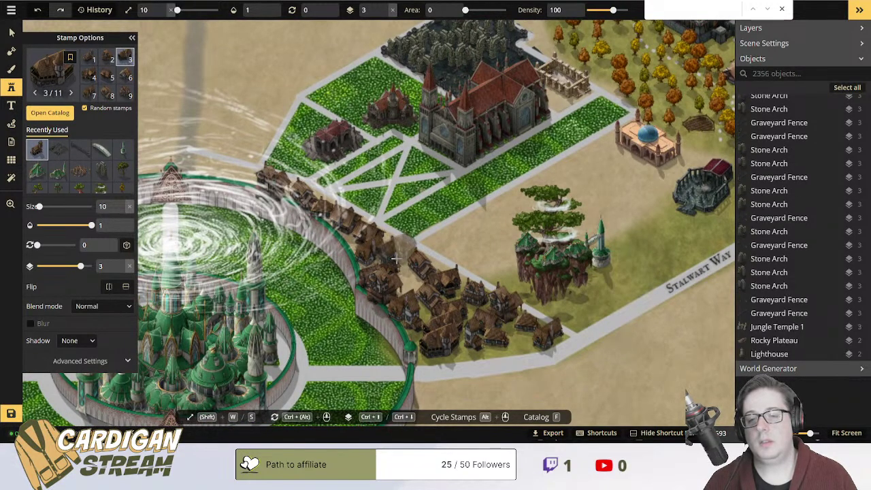
pyautogui.hotkey('ctrl', 'z')
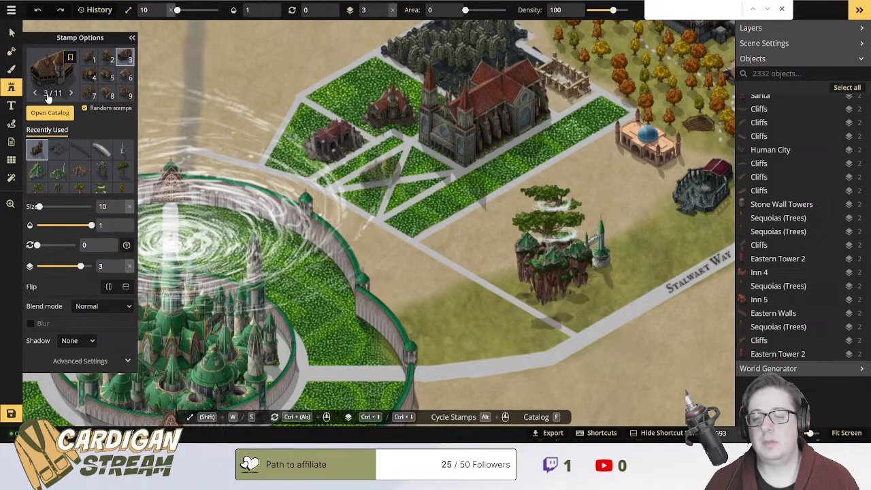
# Choose the 12-variant town house set with mixed roofs from the stamp catalog and try a cluster southwest of the floating island.
pyautogui.click(52, 71)
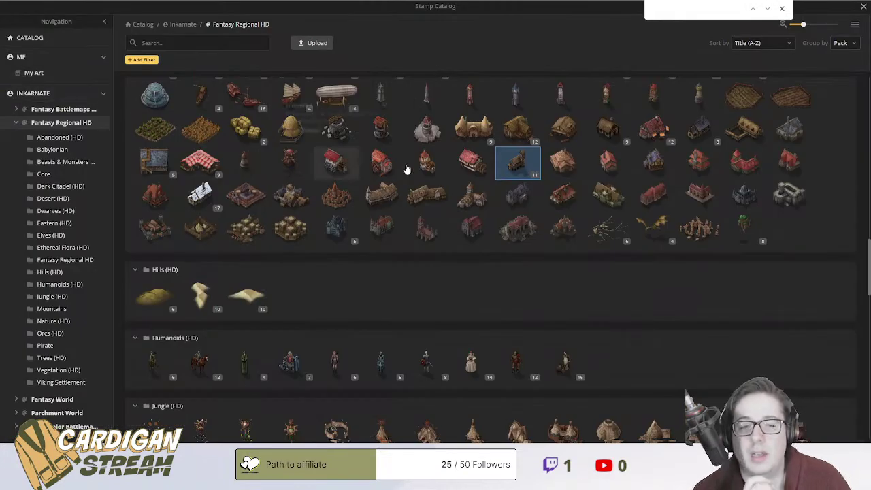
pyautogui.click(650, 121)
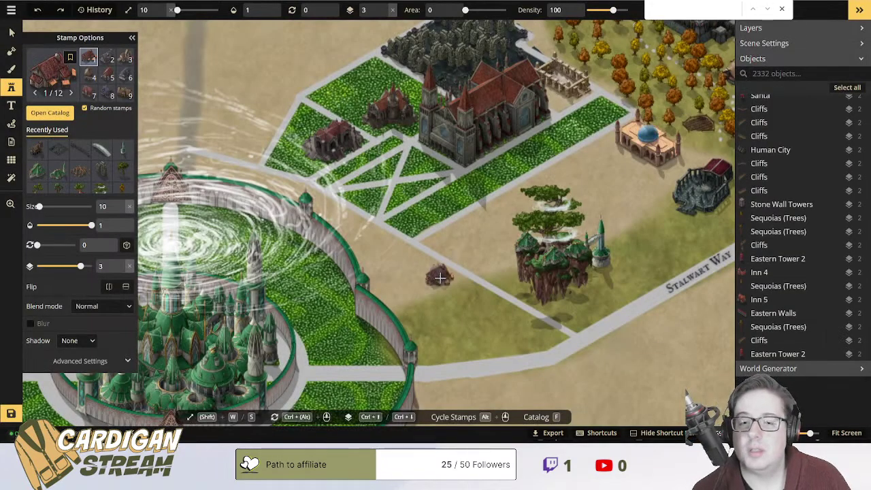
pyautogui.click(469, 302)
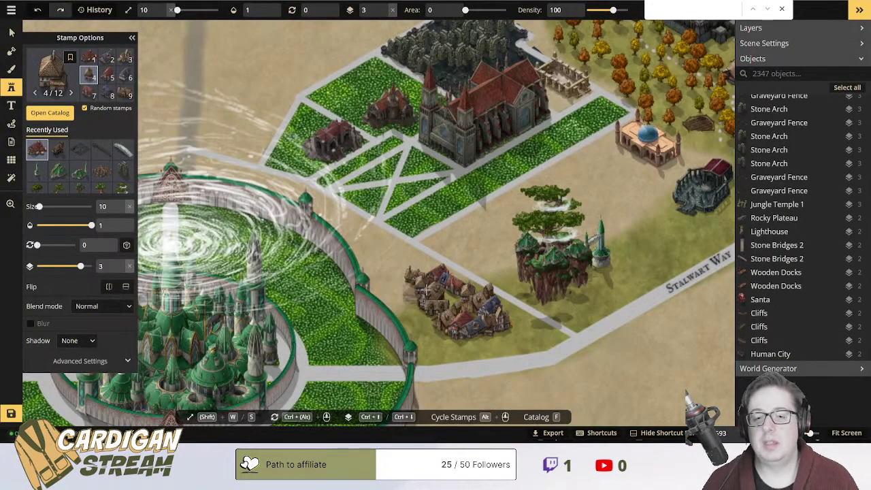
pyautogui.hotkey('ctrl', 'z')
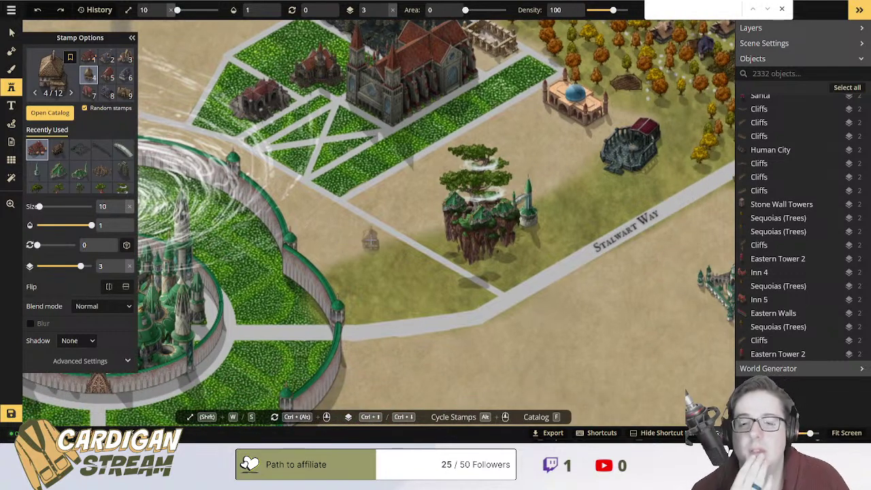
# Move the stone temple ruin north of the graveyard up onto the shoreline.
pyautogui.moveTo(352, 267); pyautogui.dragTo(374, 247)
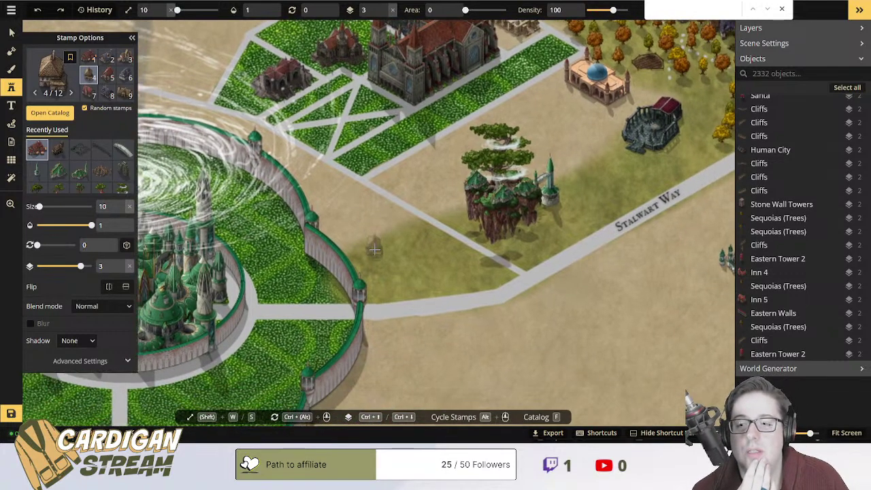
pyautogui.moveTo(269, 147); pyautogui.dragTo(415, 273)
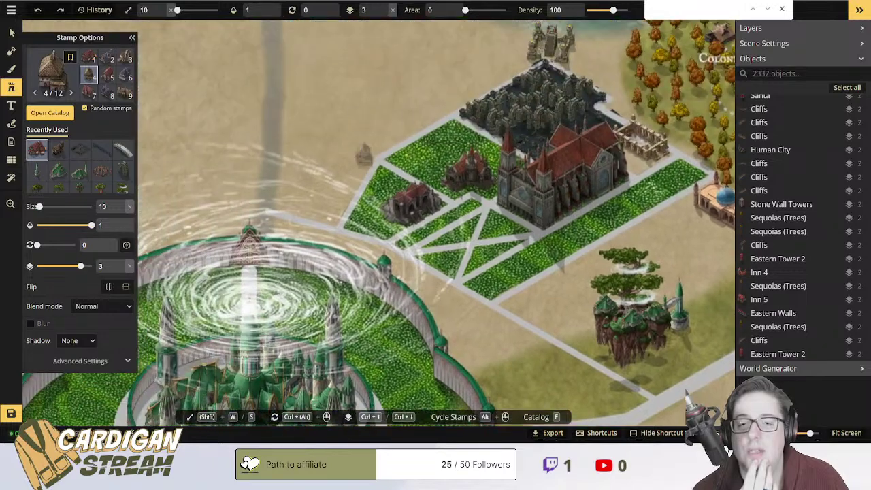
pyautogui.scroll(2, 359, 153)
pyautogui.scroll(3, 409, 136)
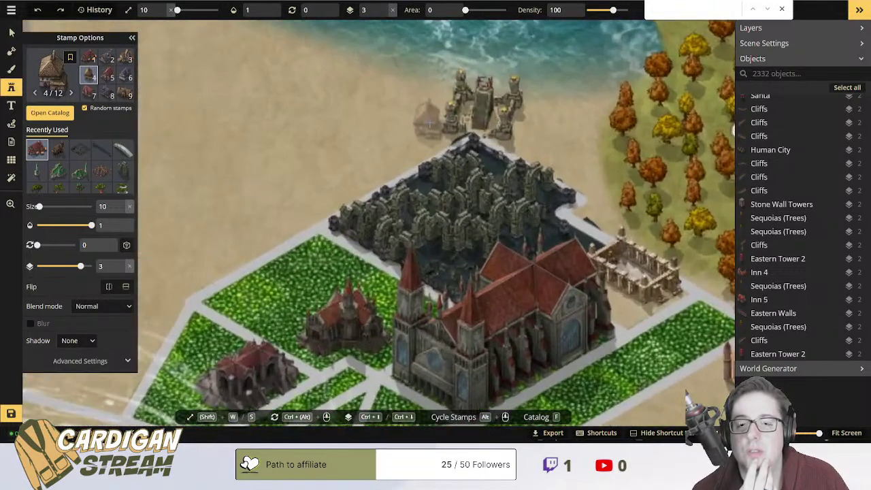
pyautogui.moveTo(444, 124); pyautogui.dragTo(398, 151)
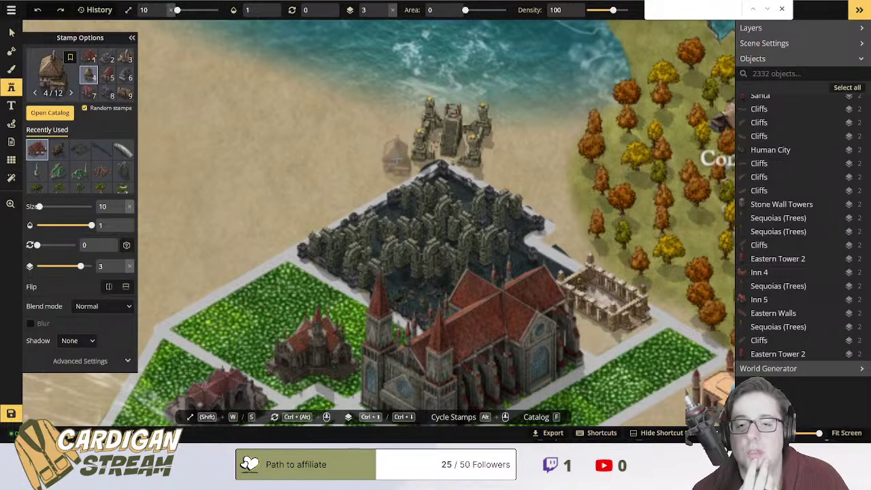
pyautogui.scroll(-3, 397, 160)
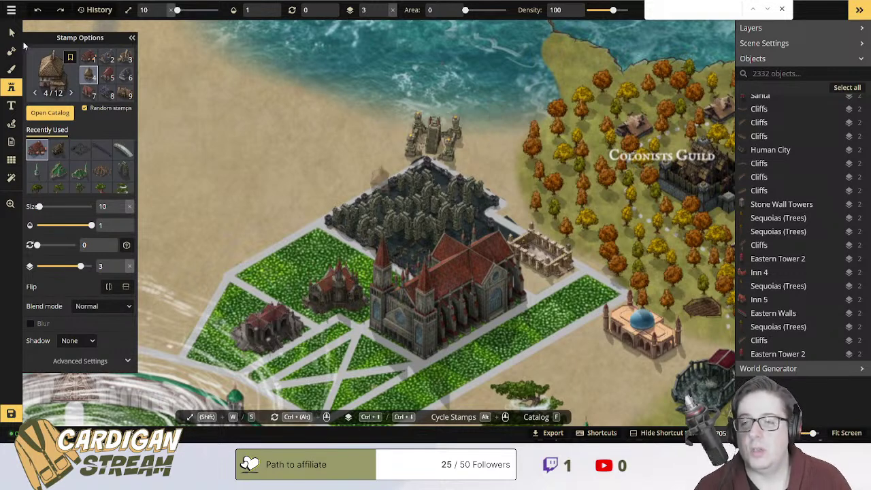
pyautogui.click(10, 32)
pyautogui.click(437, 138)
pyautogui.moveTo(436, 139); pyautogui.dragTo(448, 107)
pyautogui.click(388, 118)
pyautogui.scroll(3, 388, 123)
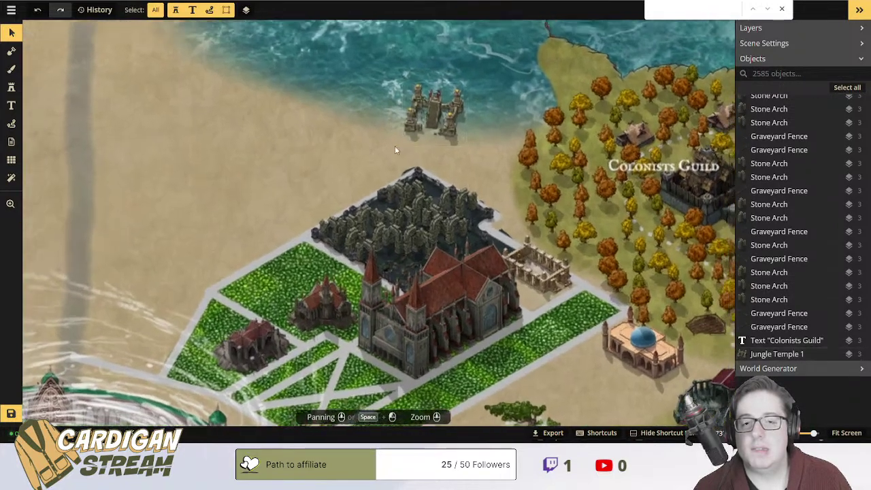
pyautogui.moveTo(395, 150); pyautogui.dragTo(330, 172)
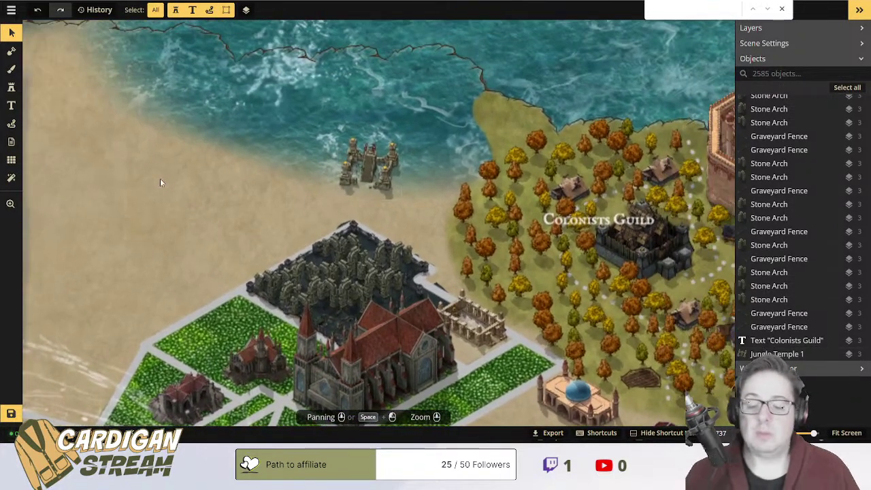
# Return to stamp placement with the recently used mixed-roof town house set, ready beside the palace wall.
pyautogui.click(12, 89)
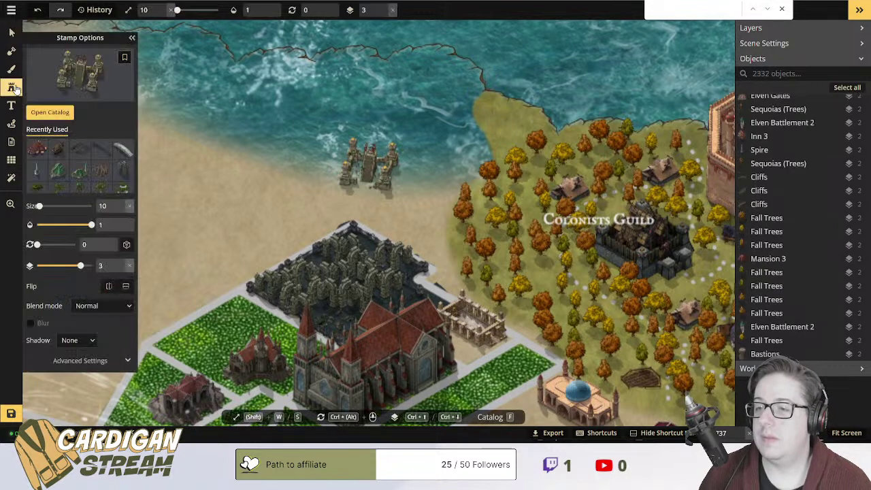
pyautogui.click(38, 149)
pyautogui.moveTo(207, 180); pyautogui.dragTo(329, 17)
pyautogui.moveTo(310, 136); pyautogui.dragTo(307, 125)
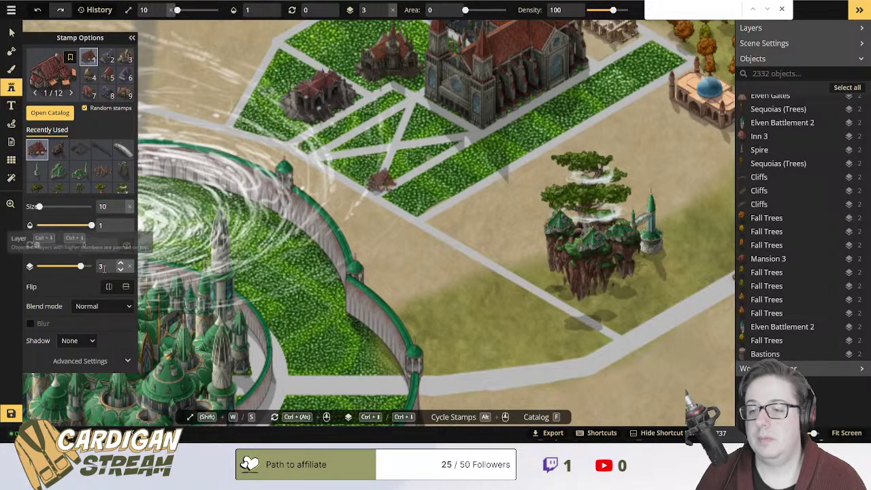
# Set the stamp layer to 1 and try a row of houses over the northeastern palace wall.
pyautogui.moveTo(80, 266); pyautogui.dragTo(69, 266)
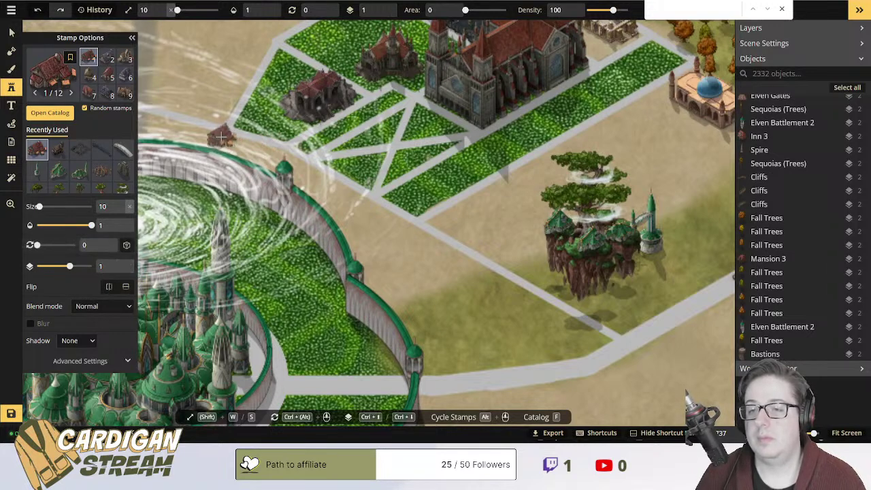
pyautogui.moveTo(218, 138)
pyautogui.mouseDown()
pyautogui.moveTo(266, 156)
pyautogui.moveTo(240, 160)
pyautogui.moveTo(286, 181)
pyautogui.mouseUp()
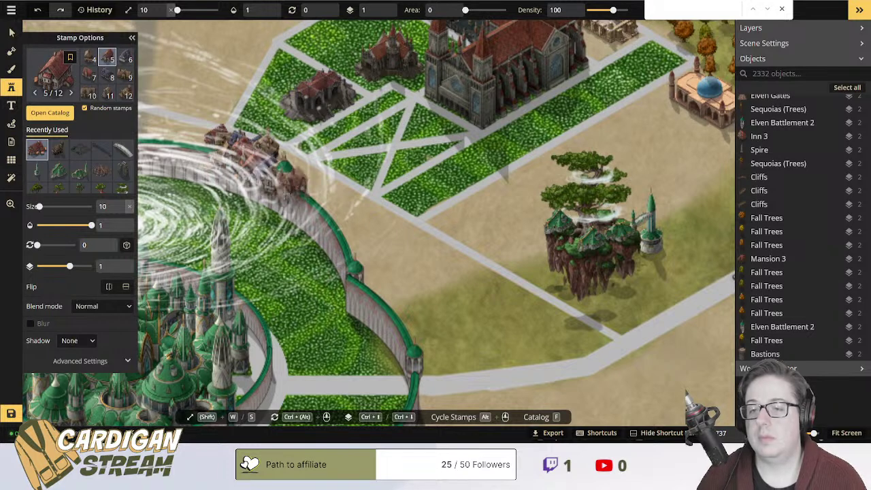
pyautogui.hotkey('ctrl', 'z')
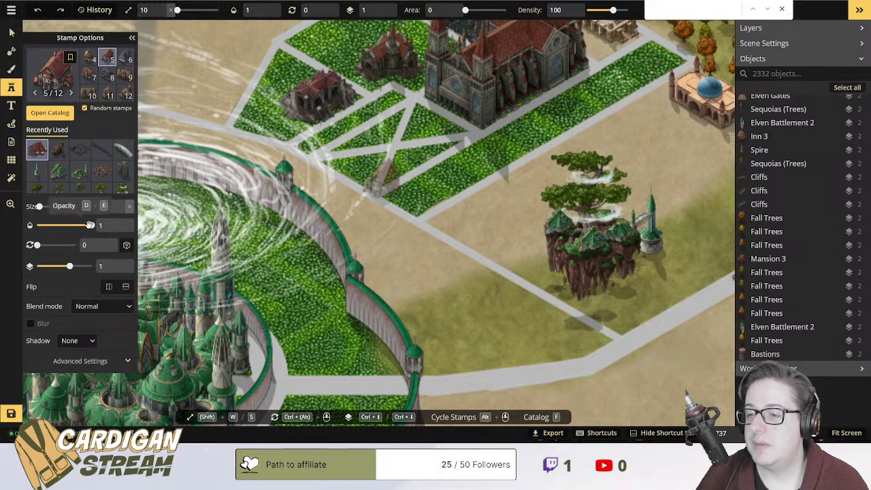
# Set the stamp placement area to 9 and the density to 59 in the advanced settings.
pyautogui.click(70, 362)
pyautogui.scroll(-3, 55, 326)
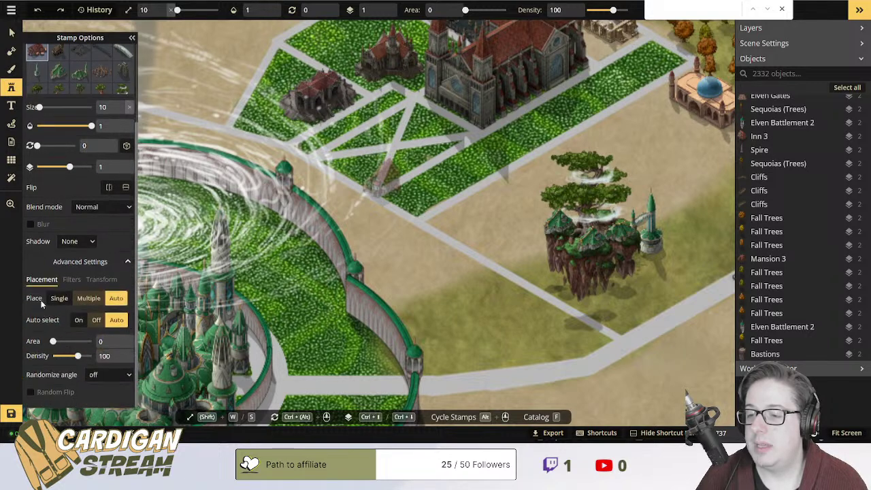
pyautogui.moveTo(53, 341); pyautogui.dragTo(66, 355)
# Try scattering town houses over the triangle southwest of the floating island and up along the palace wall.
pyautogui.moveTo(470, 334)
pyautogui.mouseDown()
pyautogui.moveTo(476, 331)
pyautogui.moveTo(448, 334)
pyautogui.moveTo(539, 329)
pyautogui.moveTo(467, 306)
pyautogui.moveTo(373, 245)
pyautogui.moveTo(405, 286)
pyautogui.moveTo(367, 225)
pyautogui.mouseUp()
pyautogui.scroll(2, 395, 265)
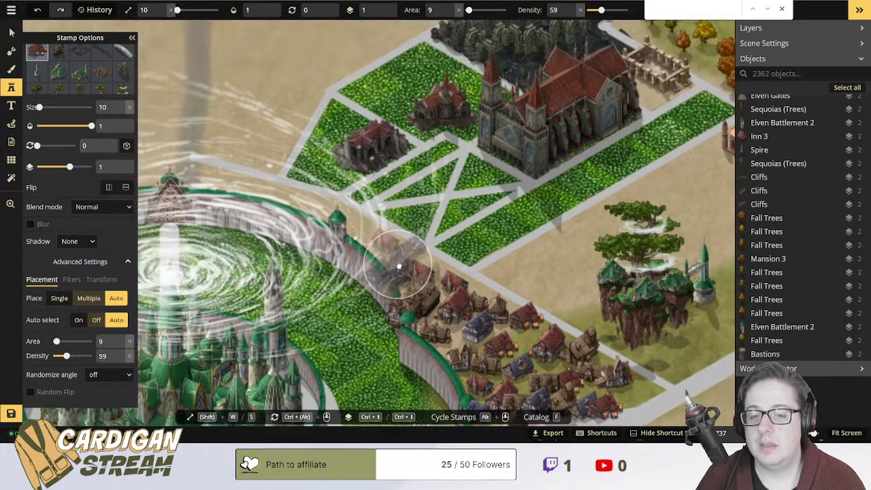
pyautogui.moveTo(441, 299)
pyautogui.mouseDown()
pyautogui.moveTo(325, 223)
pyautogui.moveTo(217, 195)
pyautogui.moveTo(268, 182)
pyautogui.moveTo(295, 131)
pyautogui.moveTo(374, 208)
pyautogui.mouseUp()
pyautogui.hotkey('ctrl', 'z')
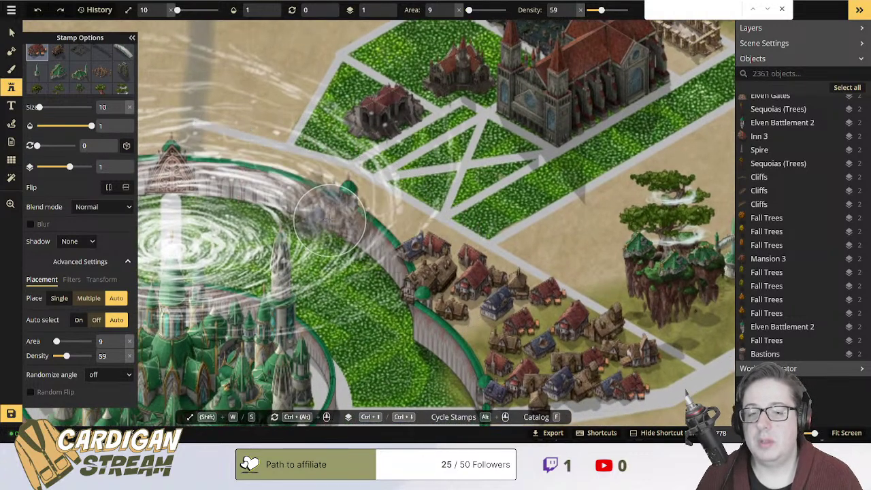
pyautogui.hotkey('ctrl', 'z')
# Set the stamp layer to 0 and scatter town houses across the triangle near Stalwart Way and northwest along the palace wall.
pyautogui.click(120, 171)
pyautogui.moveTo(402, 249); pyautogui.dragTo(315, 191)
pyautogui.hotkey('ctrl', 'z')
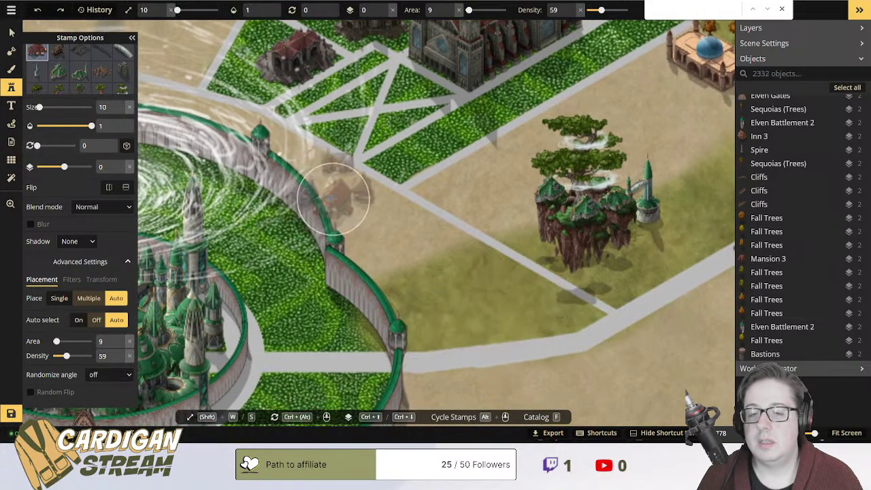
pyautogui.click(386, 313)
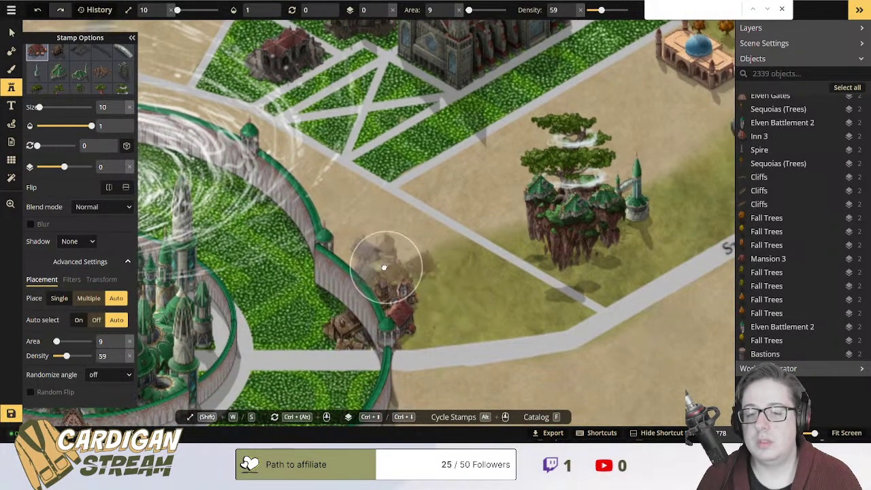
pyautogui.hotkey('ctrl', 'z')
pyautogui.moveTo(412, 301)
pyautogui.mouseDown()
pyautogui.moveTo(526, 301)
pyautogui.moveTo(294, 170)
pyautogui.moveTo(412, 279)
pyautogui.moveTo(363, 255)
pyautogui.moveTo(362, 237)
pyautogui.moveTo(460, 274)
pyautogui.moveTo(329, 206)
pyautogui.moveTo(492, 303)
pyautogui.moveTo(456, 274)
pyautogui.moveTo(254, 201)
pyautogui.moveTo(274, 218)
pyautogui.mouseUp()
pyautogui.moveTo(341, 217); pyautogui.dragTo(268, 133)
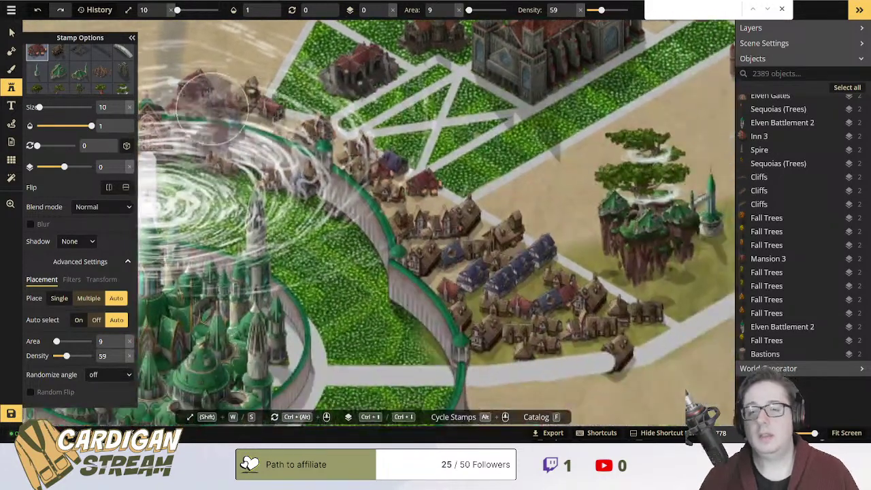
# Delete two stray houses that stand inside the northeastern palace wall.
pyautogui.click(13, 35)
pyautogui.moveTo(343, 239); pyautogui.dragTo(431, 320)
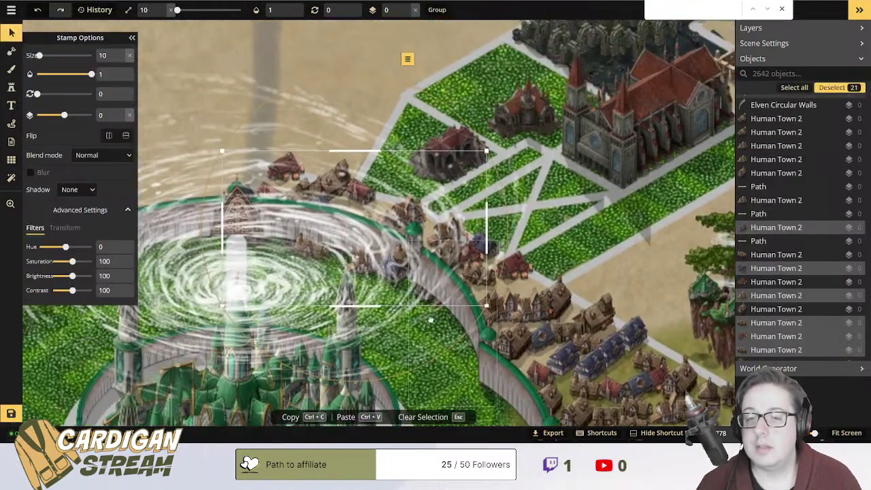
pyautogui.click(361, 270)
pyautogui.press('Delete')
pyautogui.click(395, 271)
pyautogui.press('Delete')
# Move the remaining stray houses from inside the northeastern palace wall outward, one of them to the wall tower.
pyautogui.click(398, 262)
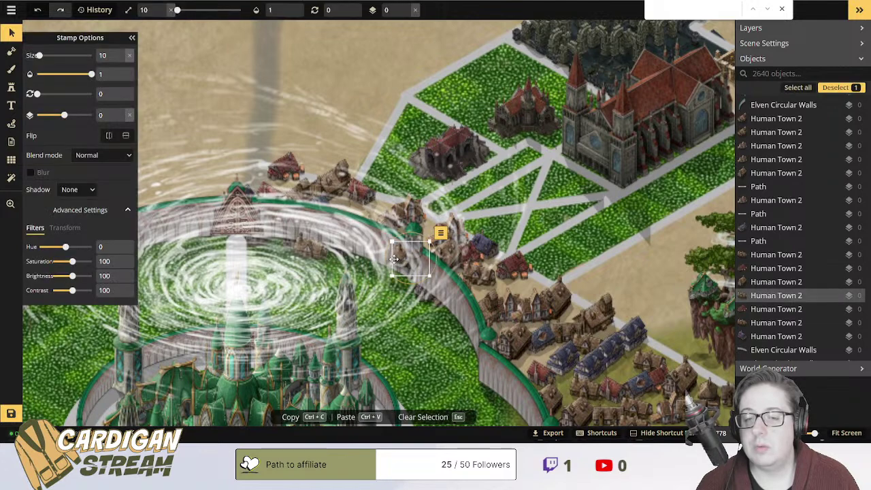
pyautogui.moveTo(397, 259); pyautogui.dragTo(410, 243)
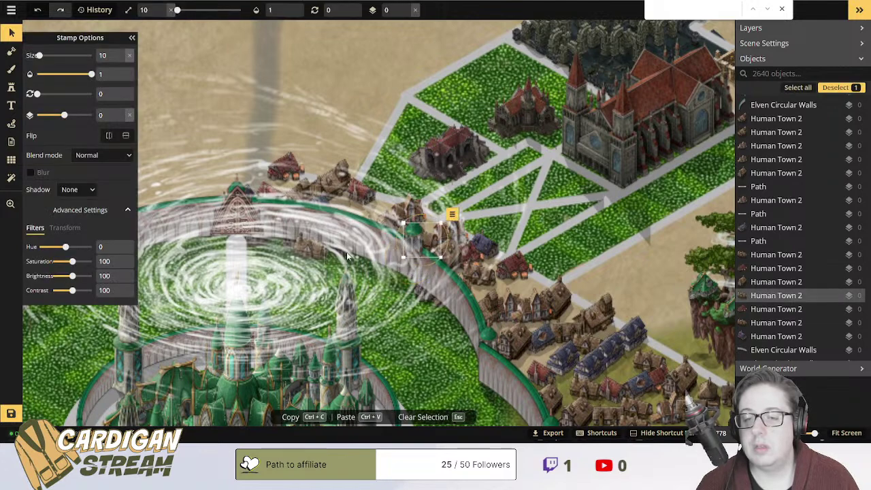
pyautogui.click(318, 247)
pyautogui.moveTo(317, 247); pyautogui.dragTo(340, 207)
pyautogui.press('Delete')
# Delete the house standing on the road and shift the cluster's easternmost house slightly toward the road.
pyautogui.moveTo(589, 371); pyautogui.dragTo(382, 185)
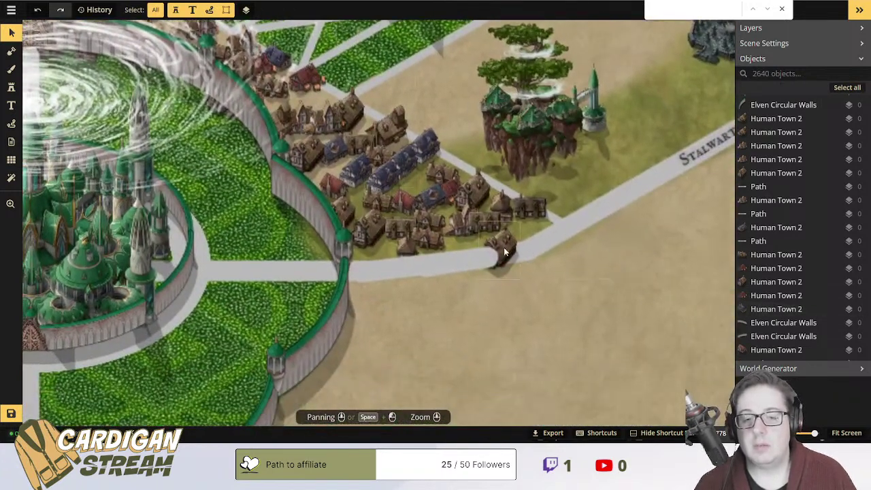
pyautogui.click(504, 251)
pyautogui.press('Delete')
pyautogui.moveTo(524, 226); pyautogui.dragTo(492, 269)
pyautogui.click(496, 258)
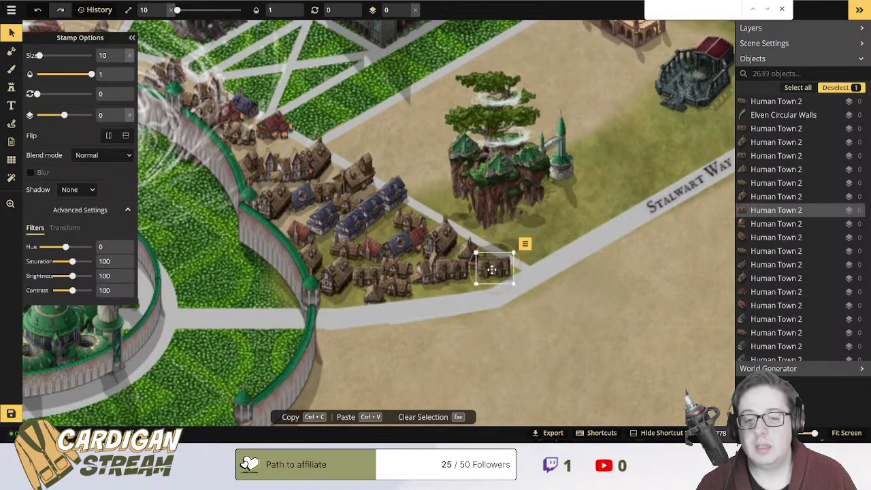
pyautogui.click(433, 341)
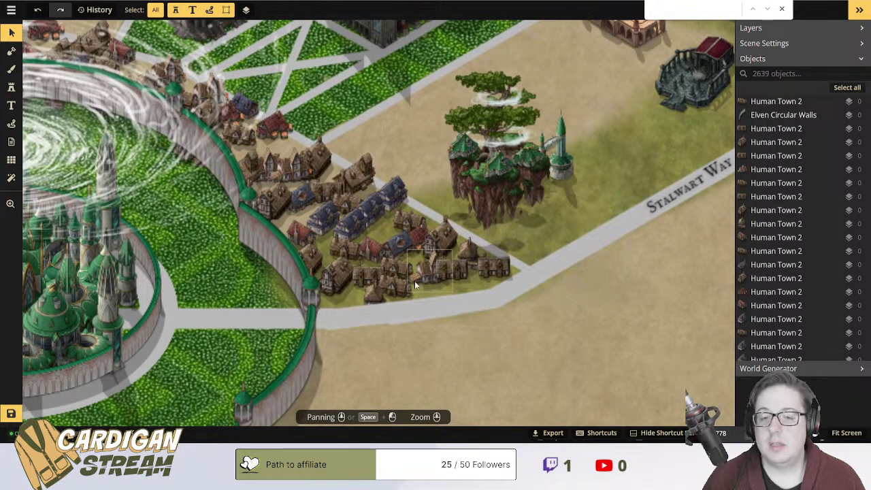
# Set the path width to 1 and draw two small streets through the town houses in the triangle near Stalwart Way.
pyautogui.click(11, 124)
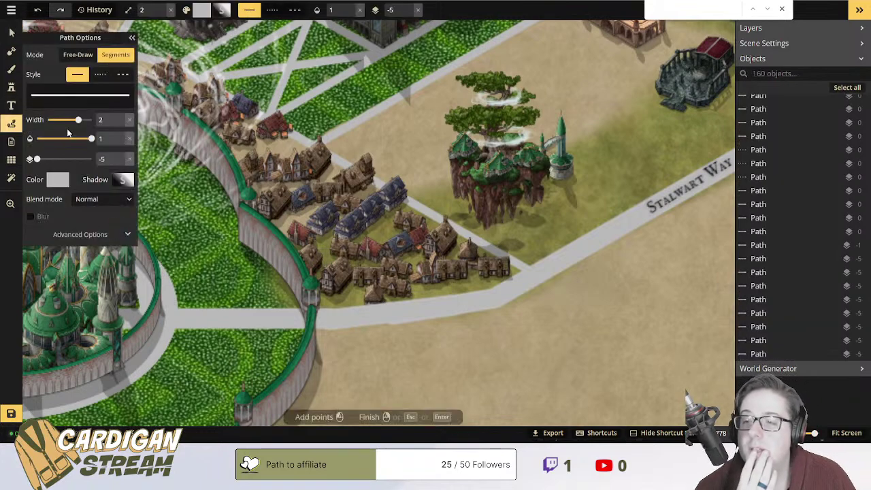
pyautogui.click(120, 124)
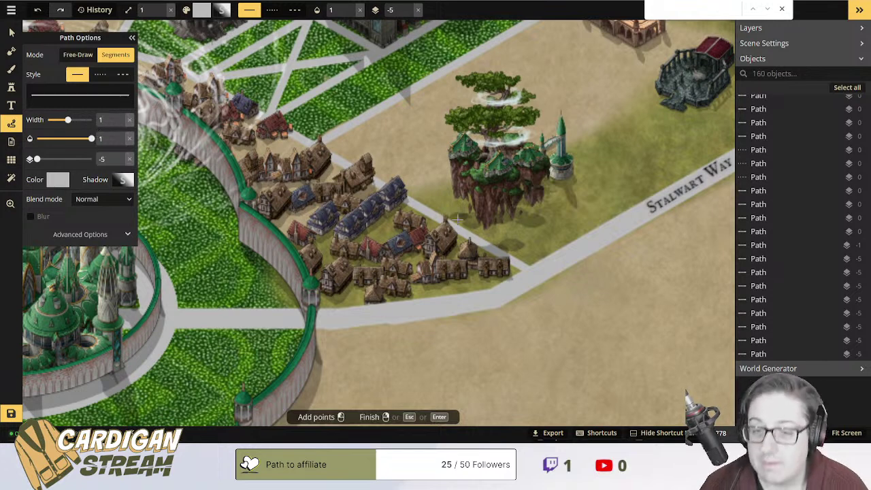
pyautogui.click(411, 203)
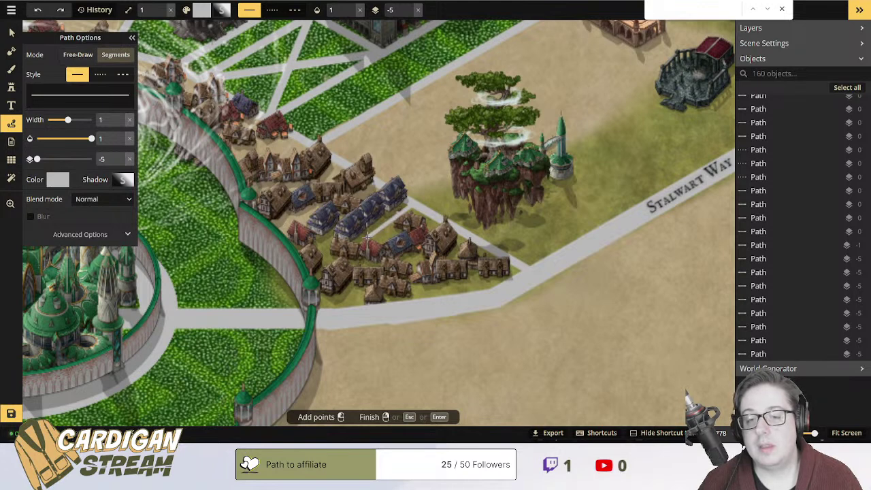
pyautogui.rightClick(406, 233)
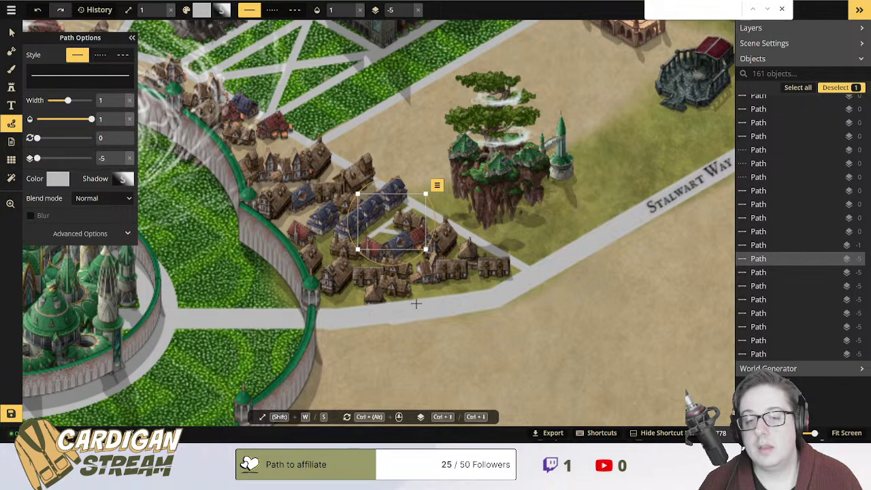
pyautogui.click(466, 233)
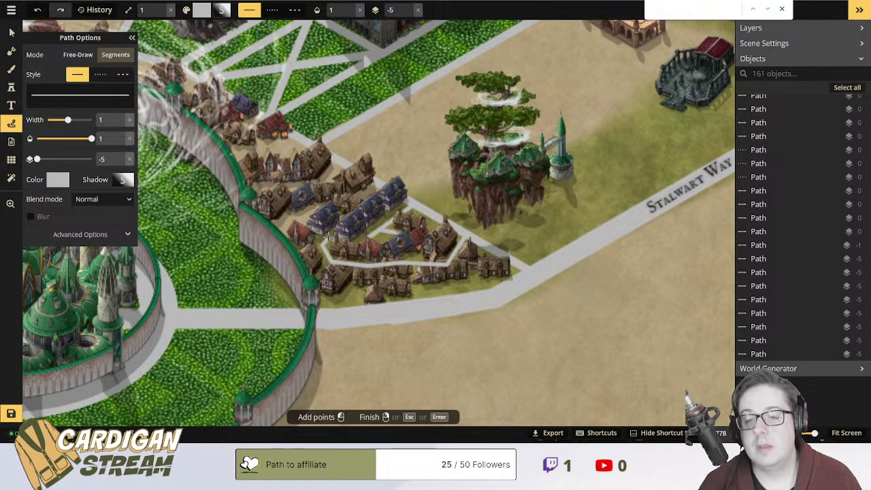
pyautogui.rightClick(381, 185)
pyautogui.scroll(3, 388, 204)
pyautogui.scroll(2, 397, 236)
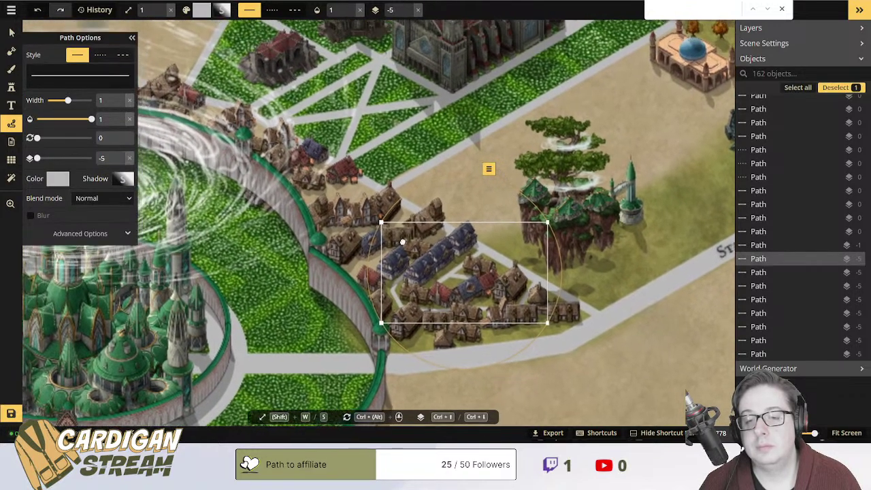
# Draw three more small streets between the house rows that run from the diagonal road to the palace wall.
pyautogui.click(397, 233)
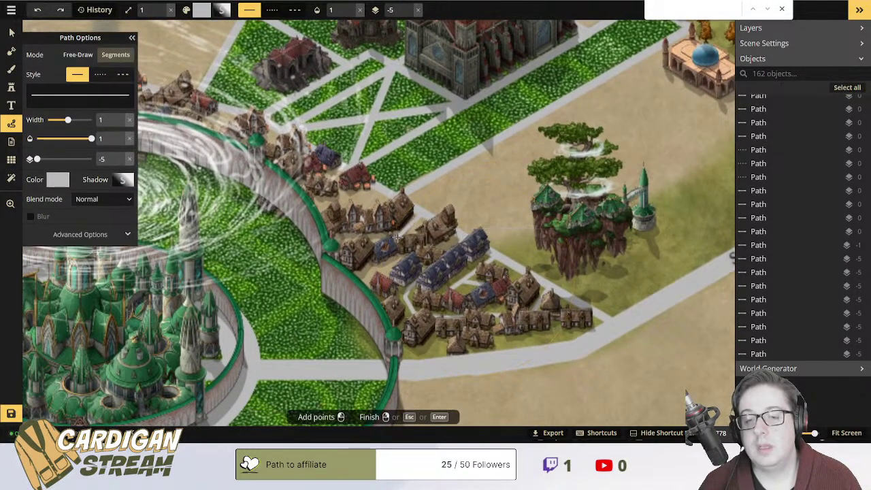
pyautogui.rightClick(323, 240)
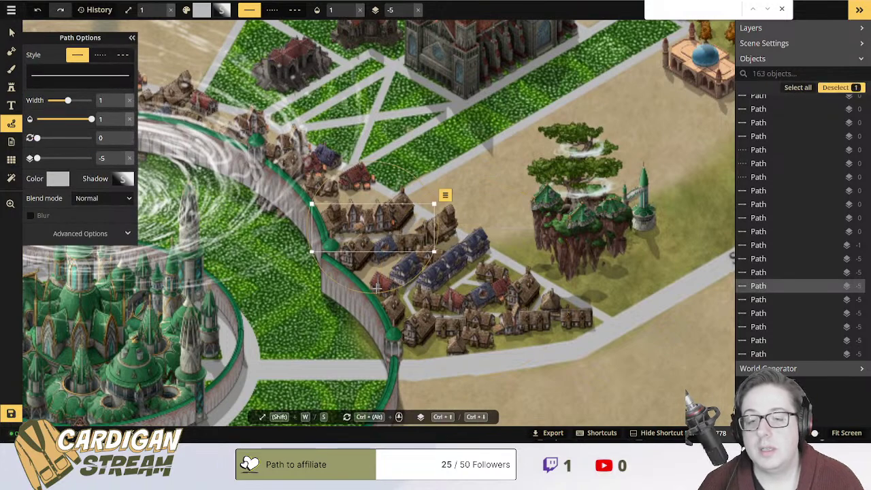
pyautogui.click(354, 280)
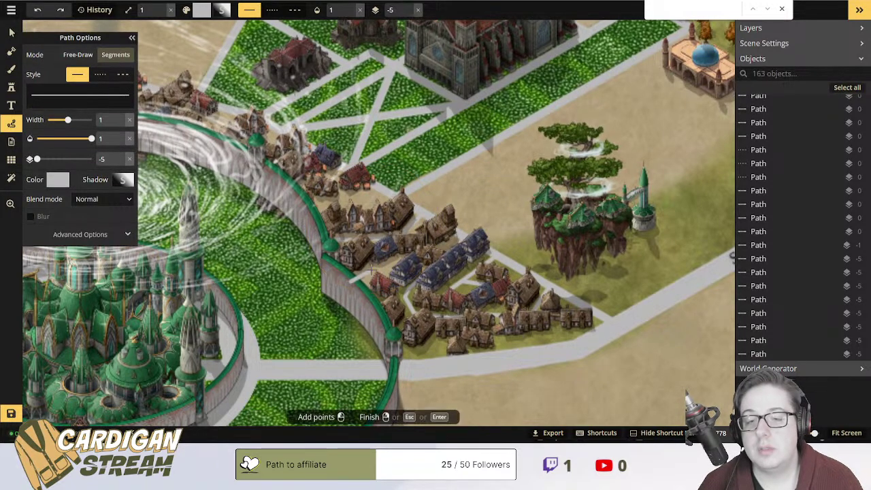
pyautogui.rightClick(461, 237)
pyautogui.scroll(2, 449, 251)
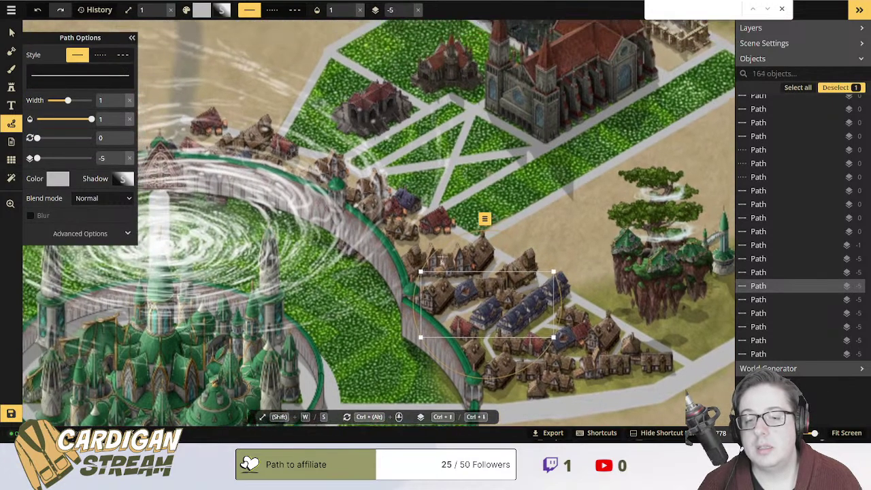
pyautogui.click(455, 231)
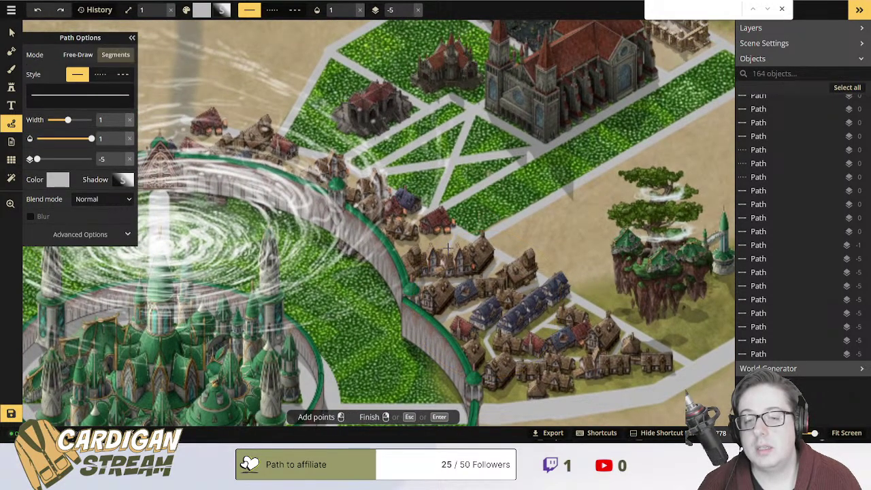
pyautogui.click(378, 246)
pyautogui.rightClick(463, 269)
pyautogui.moveTo(463, 269); pyautogui.dragTo(456, 308)
# Reposition the town houses along the northeastern palace wall so they sit closer to the wall.
pyautogui.click(11, 33)
pyautogui.moveTo(367, 248); pyautogui.dragTo(374, 196)
pyautogui.click(345, 237)
pyautogui.moveTo(345, 237); pyautogui.dragTo(299, 161)
pyautogui.click(438, 213)
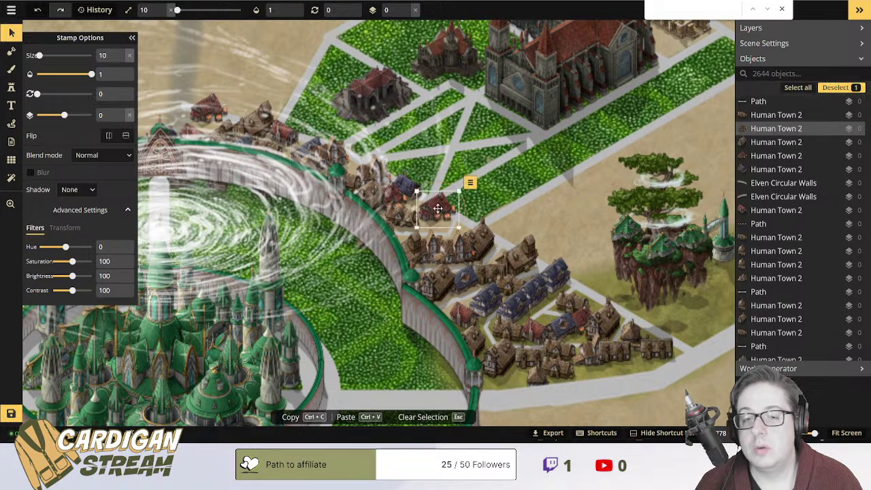
pyautogui.click(402, 192)
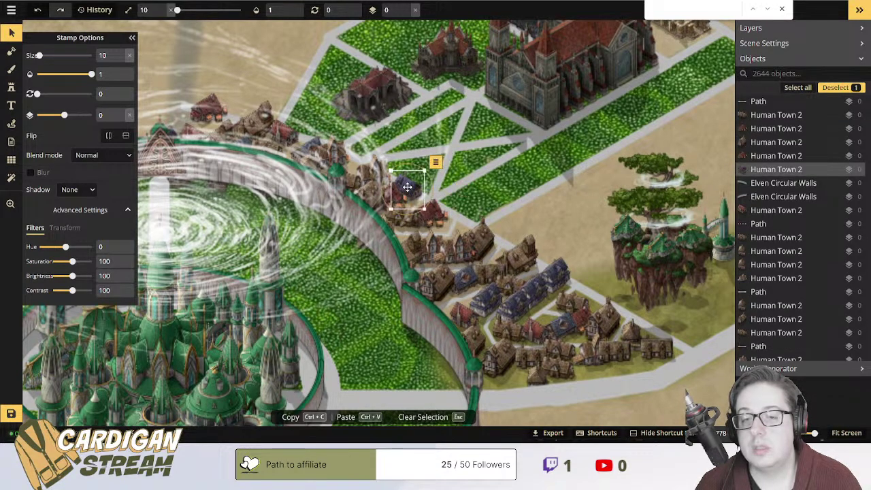
pyautogui.click(367, 172)
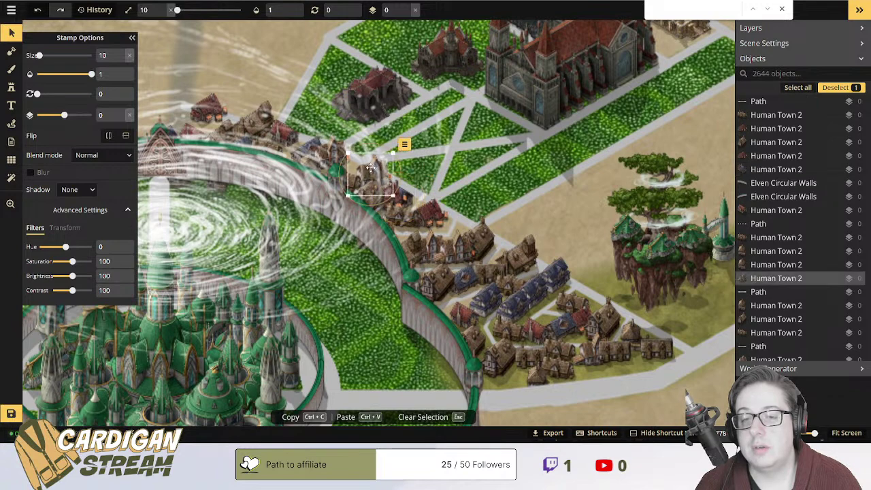
pyautogui.click(366, 172)
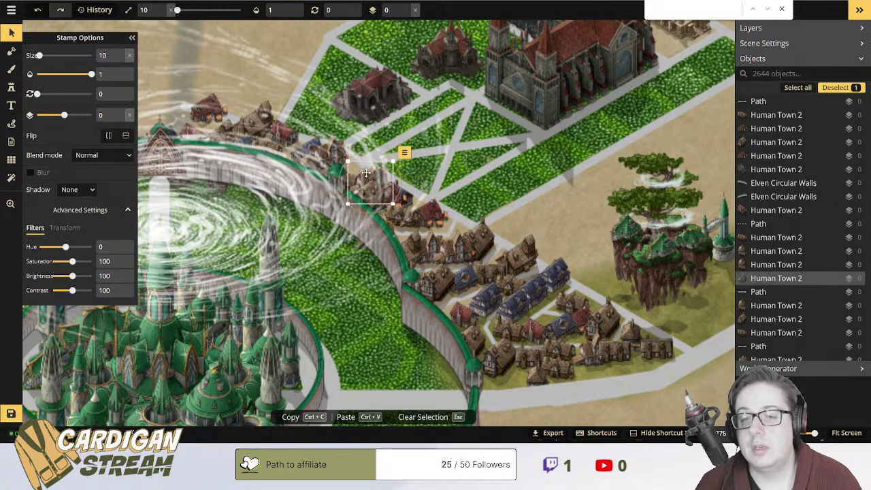
pyautogui.click(332, 156)
pyautogui.click(332, 156)
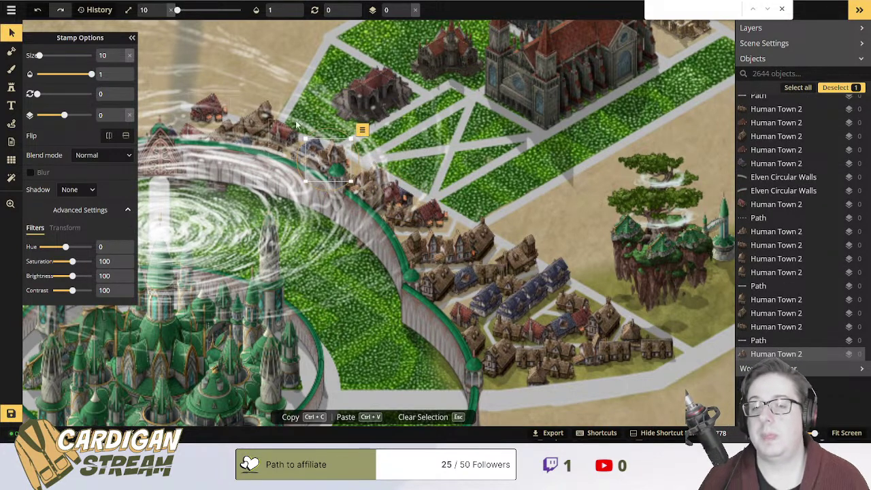
pyautogui.click(279, 134)
pyautogui.moveTo(268, 124); pyautogui.dragTo(205, 126)
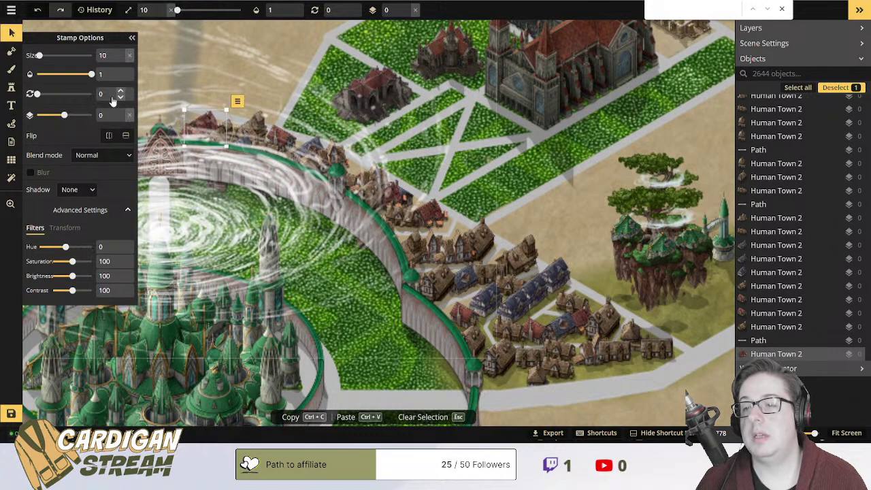
# Draw two small streets among the town houses that line the northeastern palace wall.
pyautogui.click(11, 123)
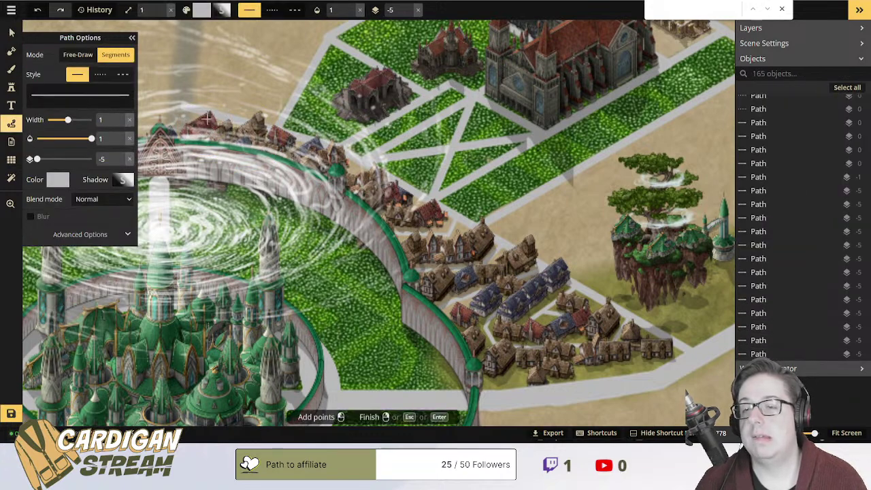
pyautogui.rightClick(272, 166)
pyautogui.click(339, 172)
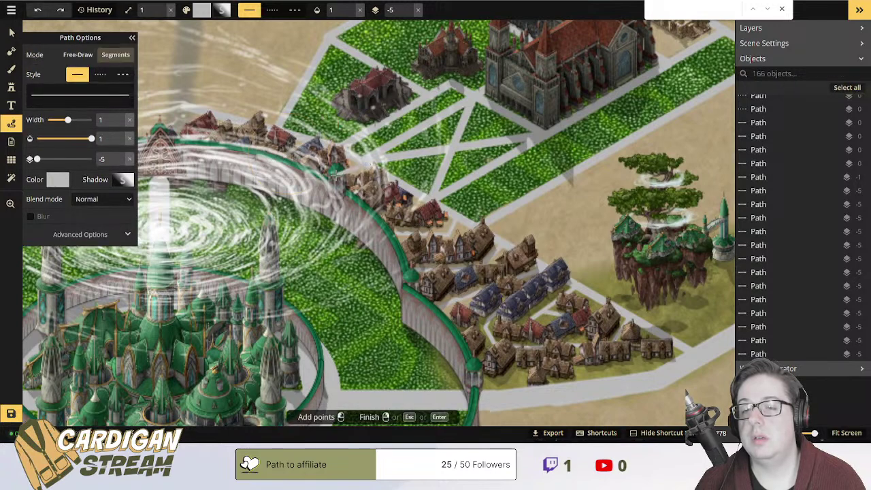
pyautogui.click(314, 187)
pyautogui.rightClick(374, 207)
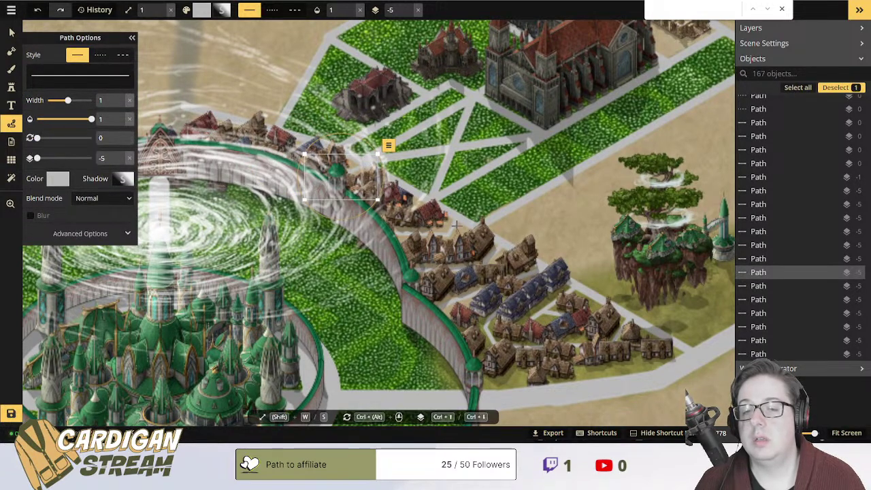
pyautogui.moveTo(401, 177); pyautogui.dragTo(283, 141)
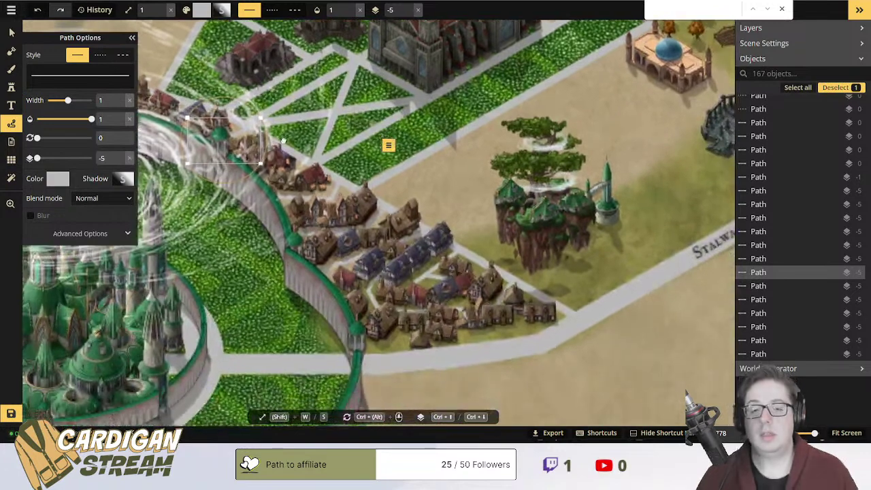
# Shift the brown town house beside the diagonal road inward, away from the road.
pyautogui.click(11, 32)
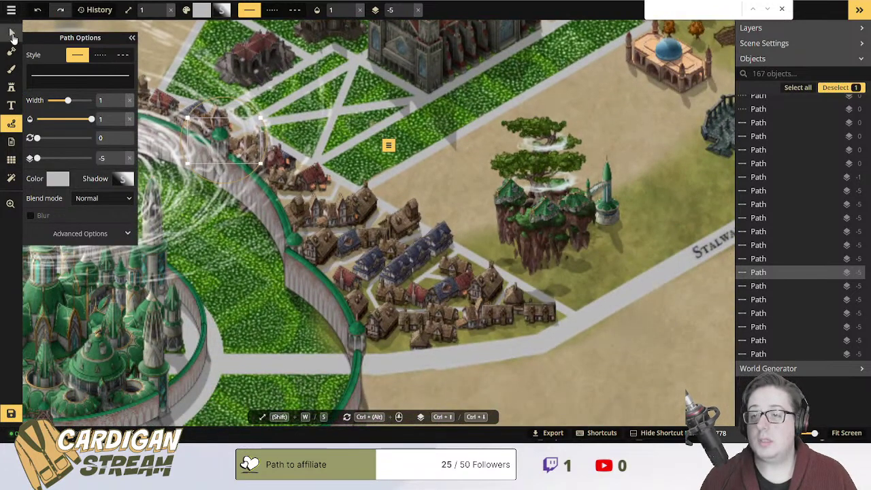
pyautogui.click(394, 220)
pyautogui.moveTo(393, 220); pyautogui.dragTo(391, 238)
pyautogui.click(460, 196)
pyautogui.click(385, 245)
pyautogui.click(445, 227)
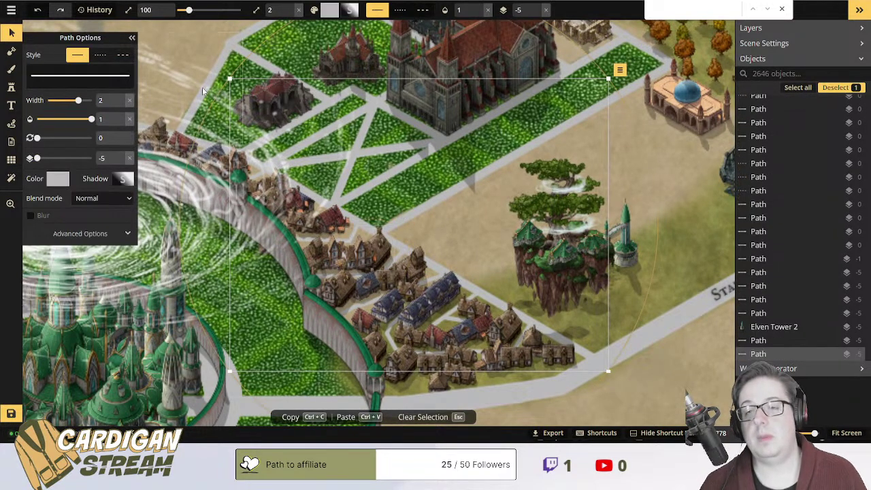
pyautogui.click(183, 73)
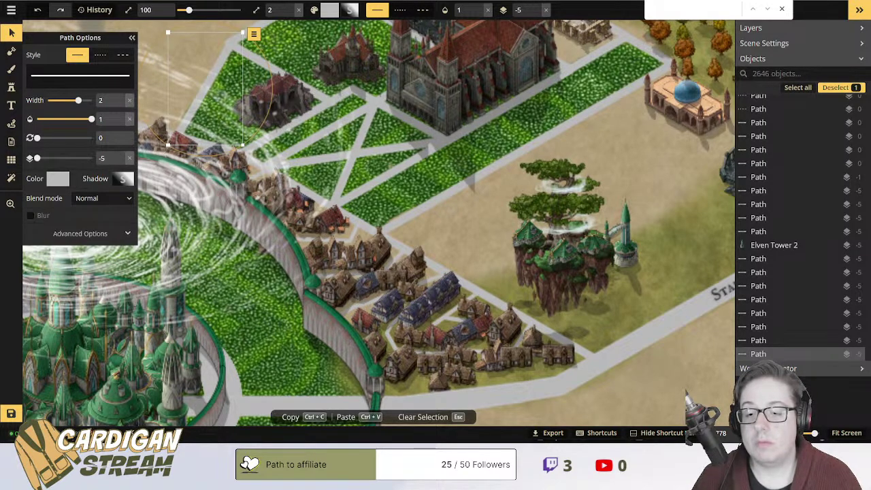
pyautogui.moveTo(322, 105); pyautogui.dragTo(412, 147)
pyautogui.scroll(-2, 413, 149)
pyautogui.moveTo(444, 177); pyautogui.dragTo(378, 123)
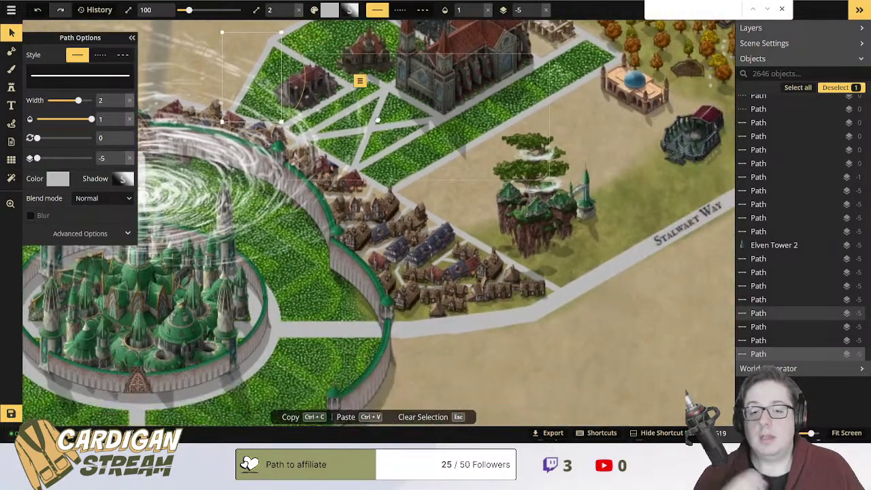
pyautogui.moveTo(379, 204); pyautogui.dragTo(406, 76)
pyautogui.scroll(-2, 408, 176)
pyautogui.scroll(1, 407, 173)
pyautogui.scroll(-2, 407, 173)
pyautogui.scroll(3, 407, 173)
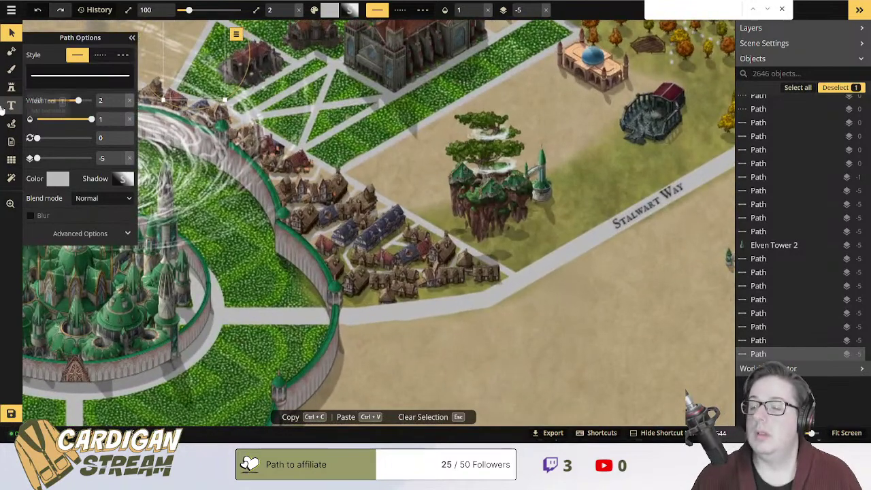
# Look through the Fantasy Regional HD brush textures for street paving and search for "cobble".
pyautogui.click(10, 71)
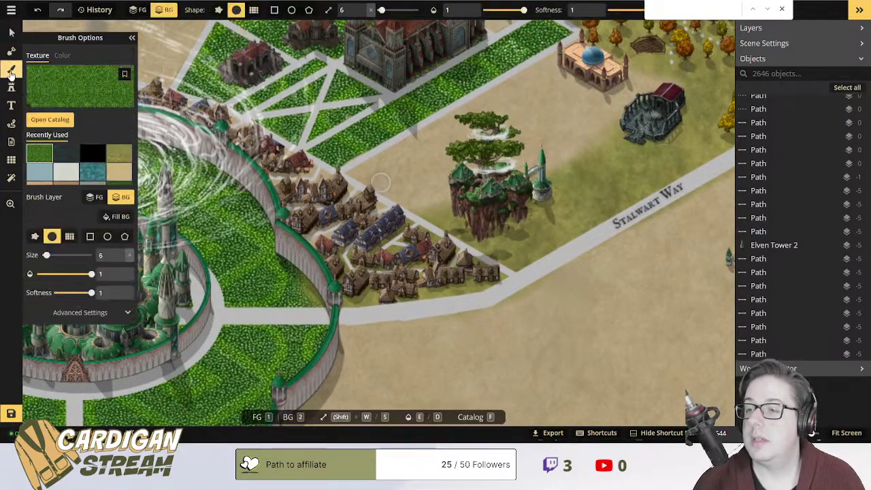
pyautogui.click(68, 85)
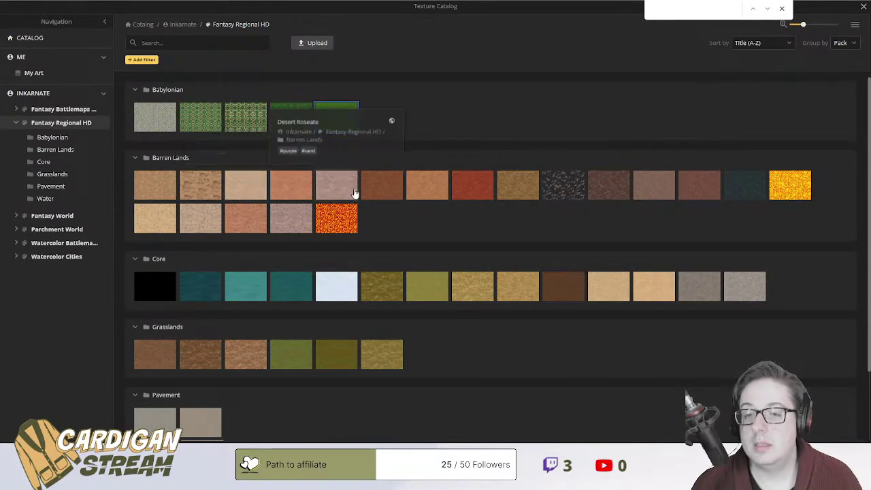
pyautogui.scroll(-1, 412, 229)
pyautogui.scroll(1, 413, 229)
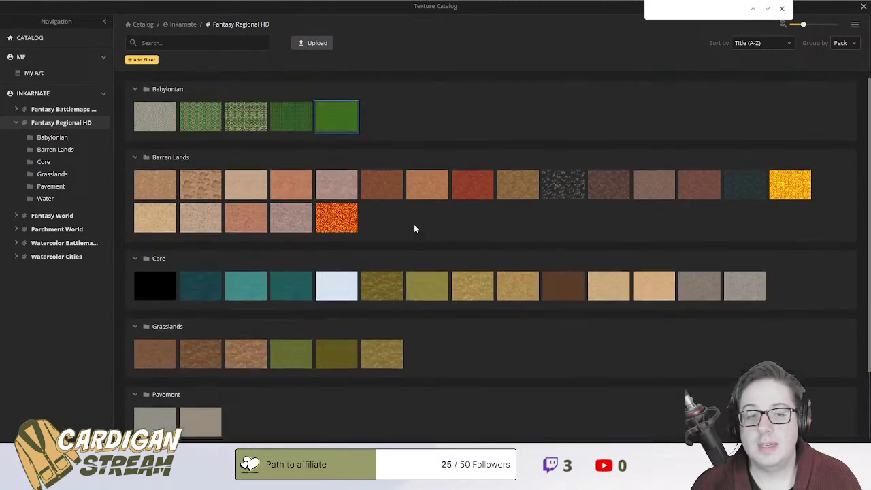
pyautogui.scroll(-1, 415, 228)
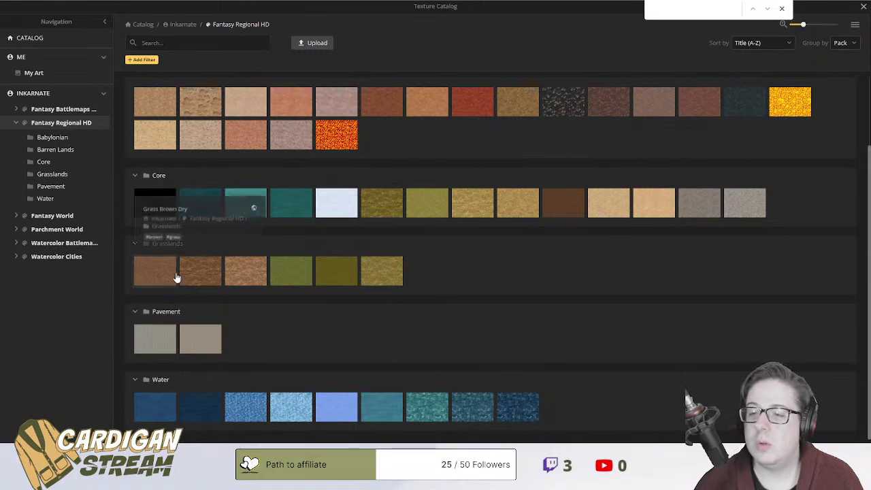
pyautogui.scroll(1, 183, 259)
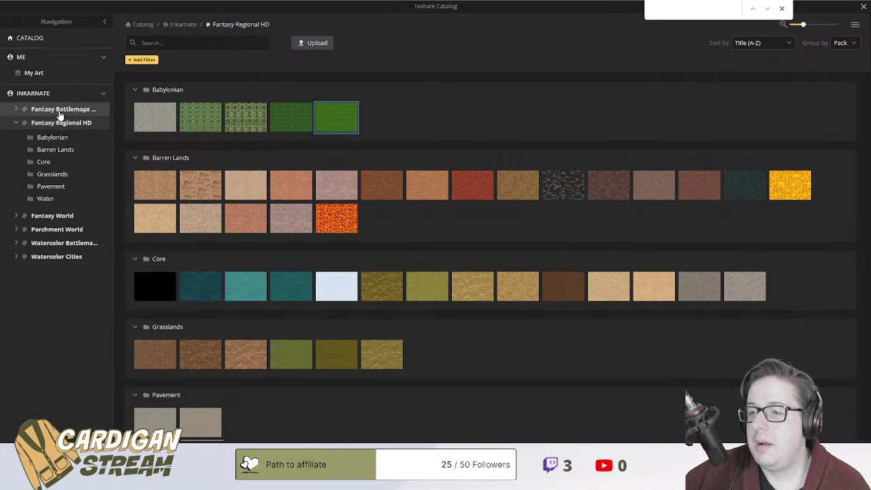
pyautogui.moveTo(210, 227)
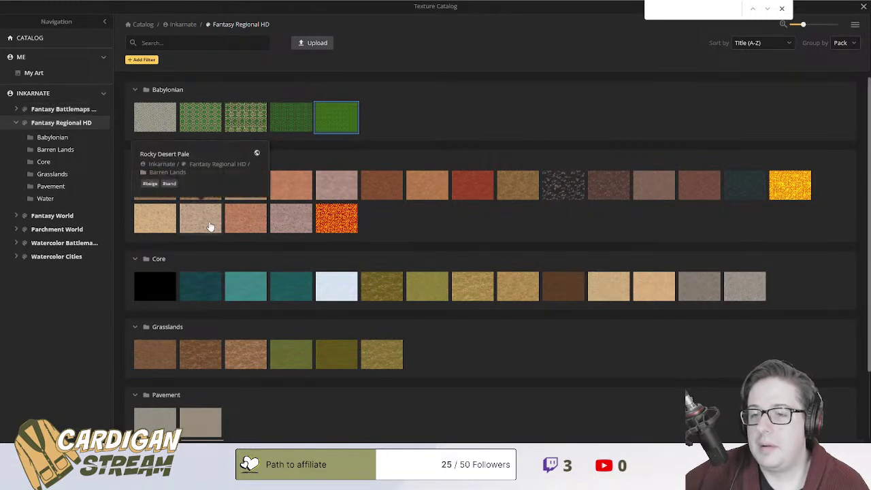
pyautogui.scroll(-1, 263, 220)
pyautogui.moveTo(311, 133)
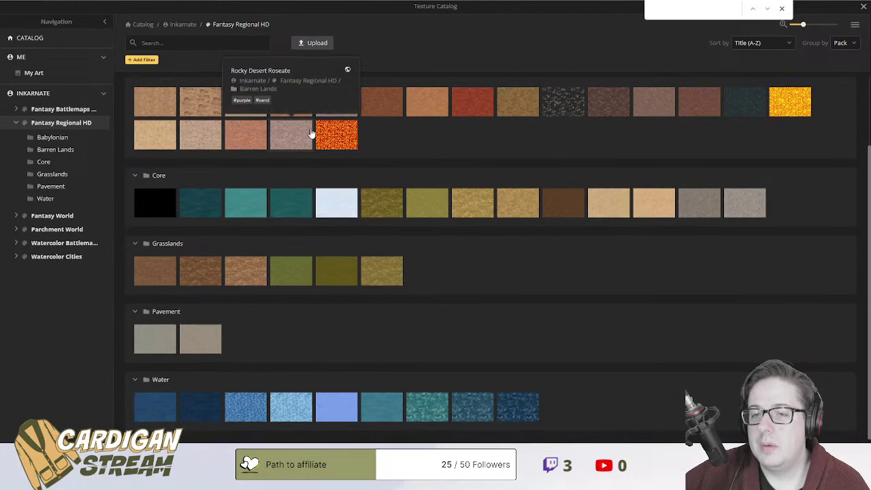
pyautogui.click(177, 40)
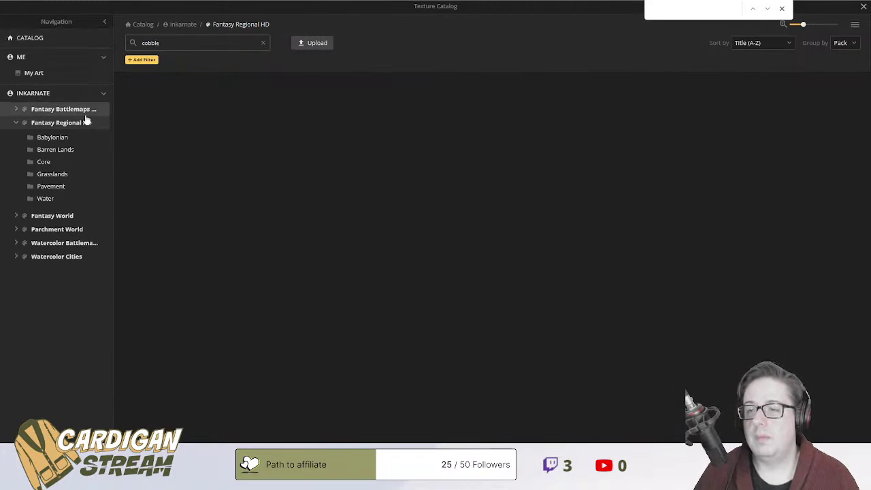
pyautogui.click(862, 8)
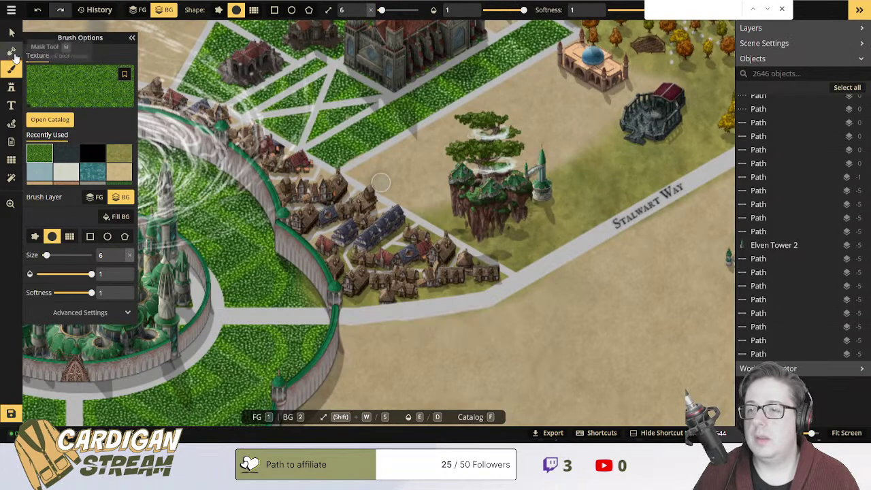
# Choose the recently used grey stone texture for painting the background ground near the palace wall.
pyautogui.click(12, 53)
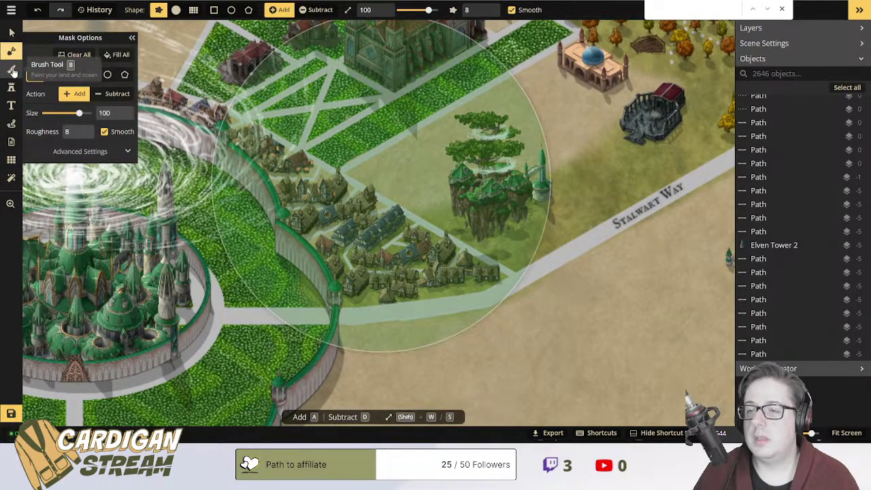
pyautogui.click(13, 71)
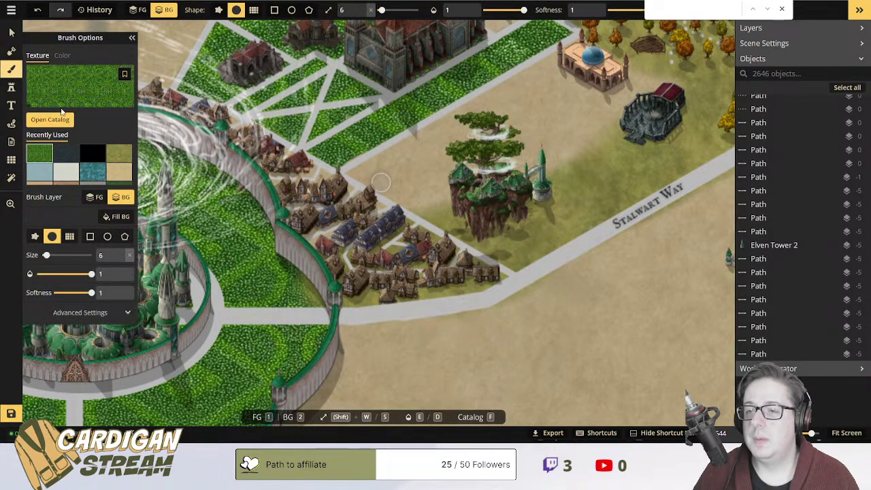
pyautogui.moveTo(512, 285); pyautogui.dragTo(407, 175)
pyautogui.moveTo(402, 235); pyautogui.dragTo(430, 93)
pyautogui.moveTo(376, 156); pyautogui.dragTo(496, 83)
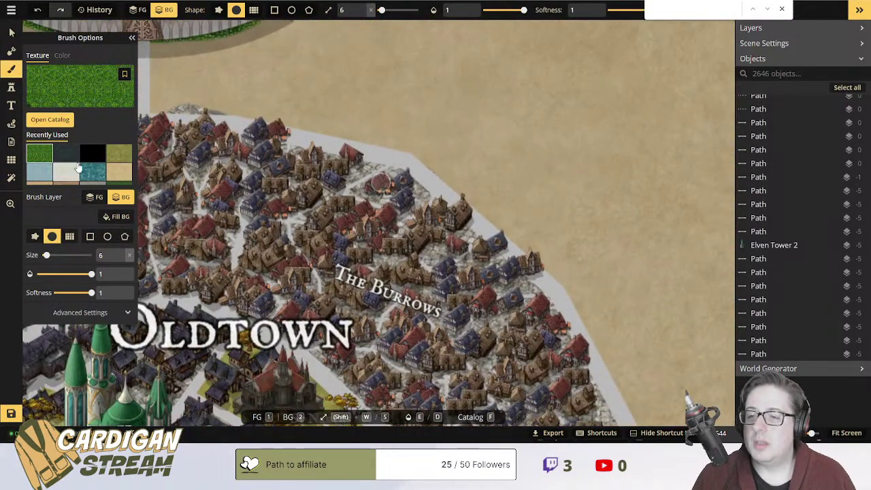
pyautogui.scroll(-1, 72, 169)
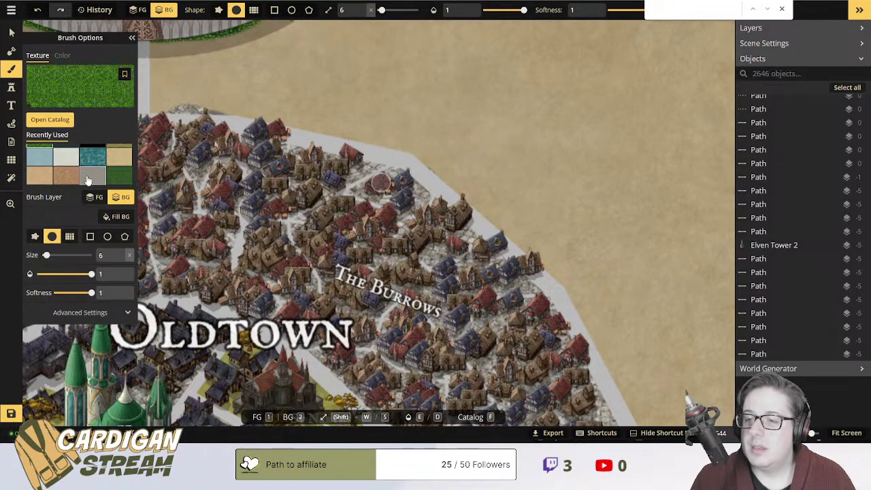
pyautogui.click(87, 180)
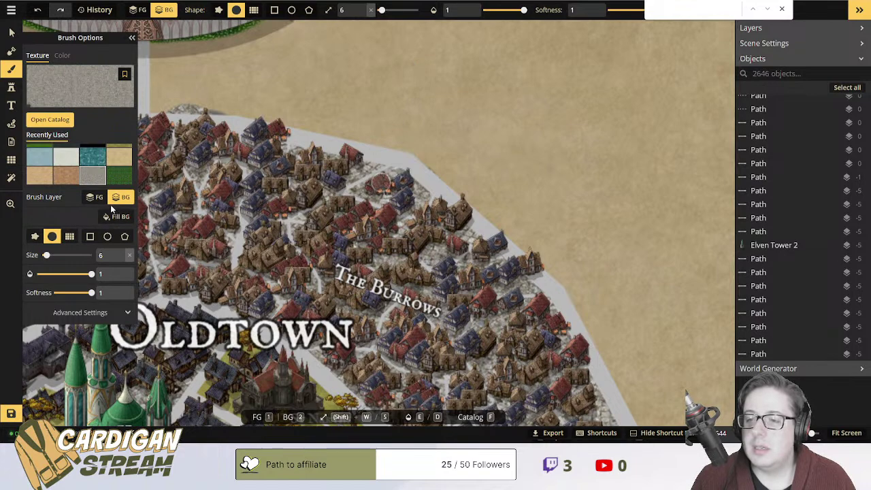
pyautogui.moveTo(384, 98); pyautogui.dragTo(255, 294)
pyautogui.moveTo(343, 148); pyautogui.dragTo(377, 241)
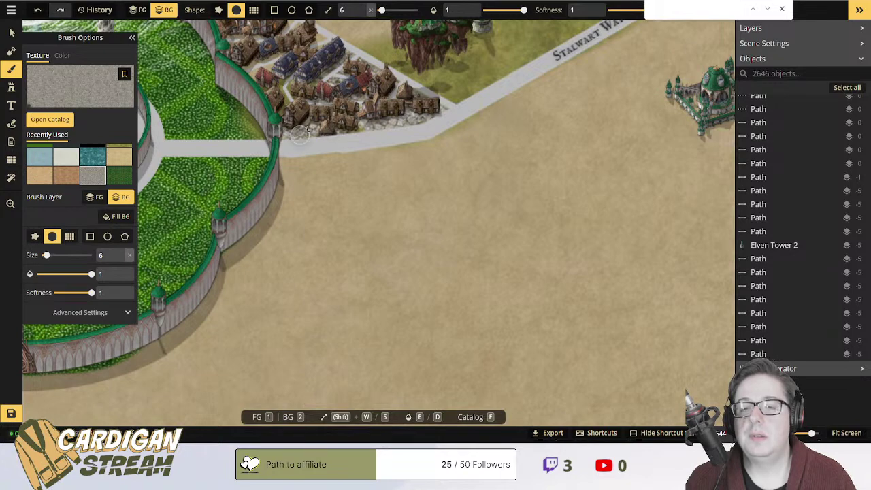
# Paint grey stone paving under and between the town houses along the northeastern palace wall.
pyautogui.keyDown('alt'); pyautogui.click(361, 120); pyautogui.keyUp('alt')
pyautogui.scroll(-1, 385, 235)
pyautogui.scroll(-1, 371, 231)
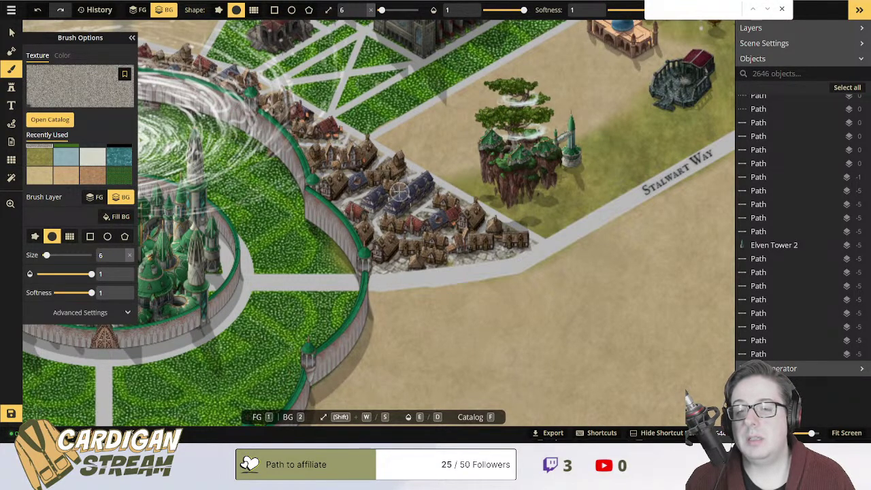
pyautogui.scroll(1, 386, 180)
pyautogui.moveTo(385, 180); pyautogui.dragTo(475, 251)
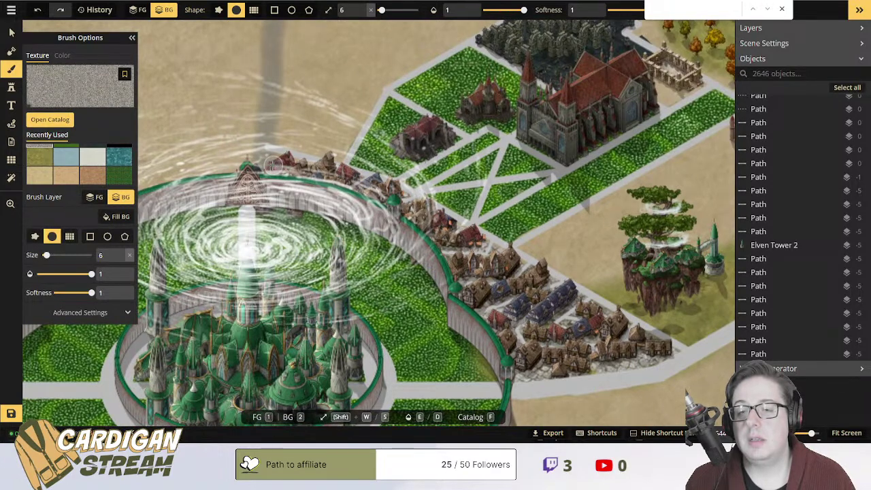
pyautogui.moveTo(433, 222); pyautogui.dragTo(276, 154)
# Paint small olive-green grass patches in the gaps between the paved town houses and undo the last stroke.
pyautogui.click(39, 156)
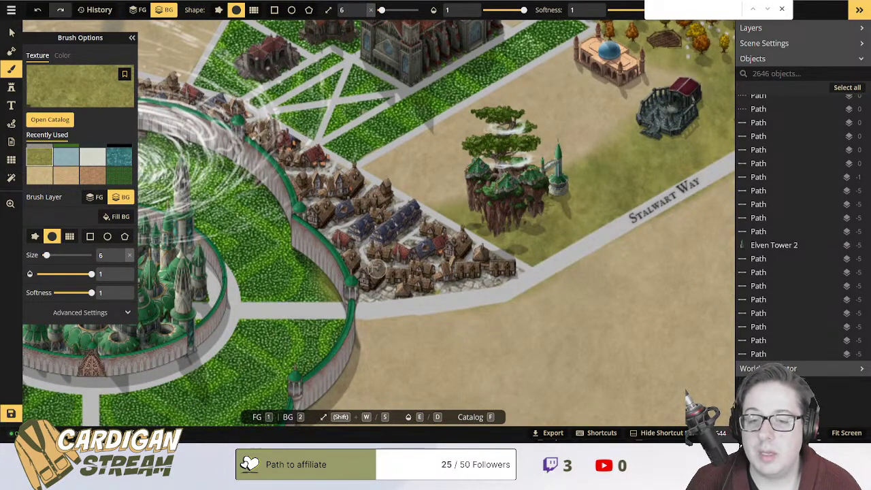
pyautogui.moveTo(376, 259); pyautogui.dragTo(447, 304)
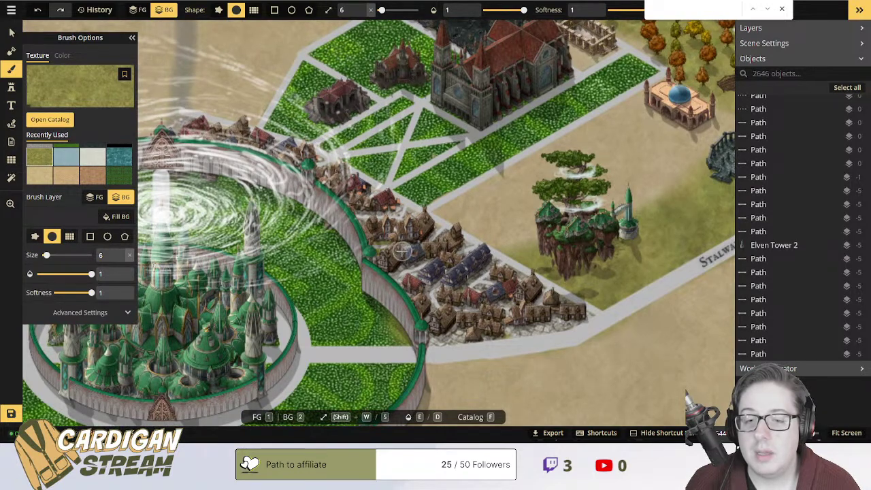
pyautogui.moveTo(394, 220); pyautogui.dragTo(411, 243)
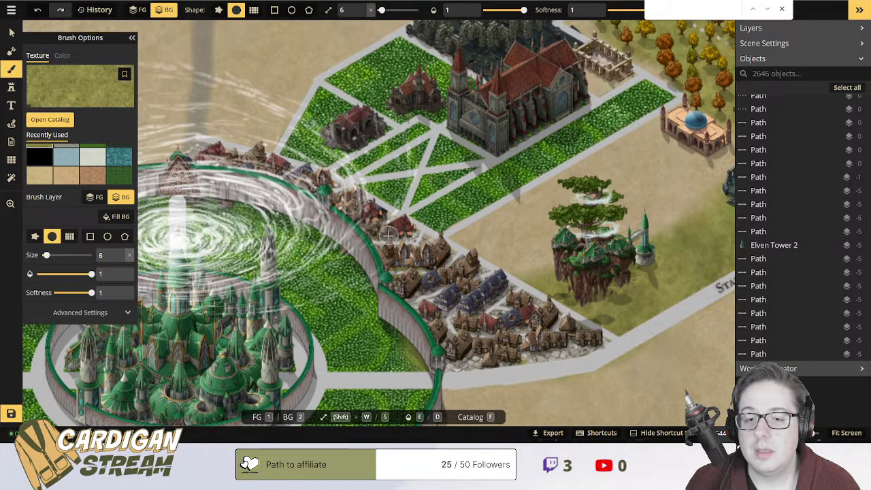
pyautogui.moveTo(430, 270); pyautogui.dragTo(387, 237)
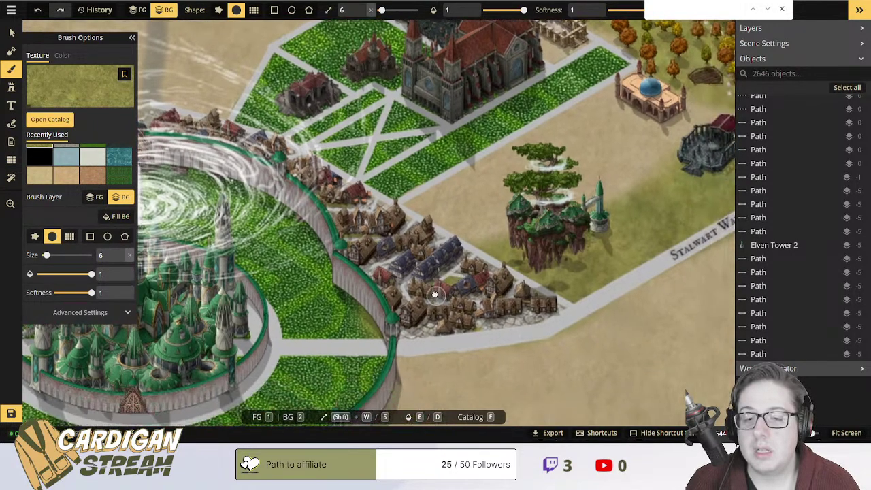
pyautogui.moveTo(435, 306); pyautogui.dragTo(394, 272)
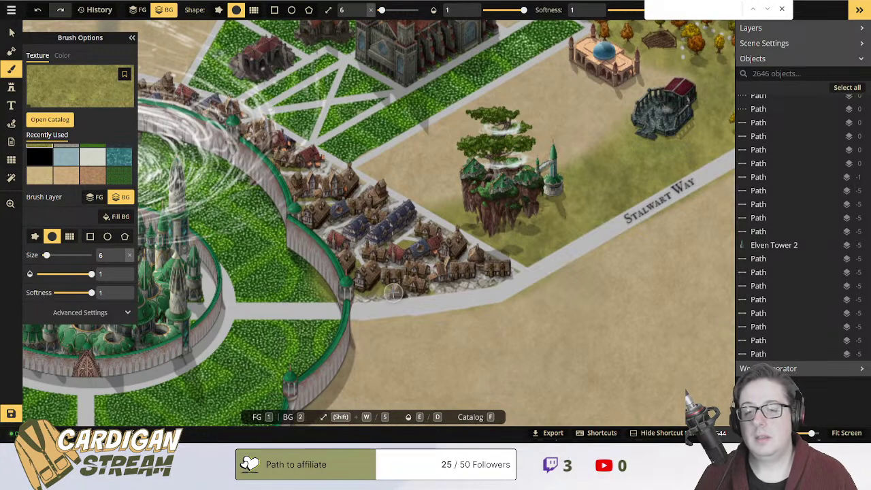
pyautogui.scroll(2, 391, 286)
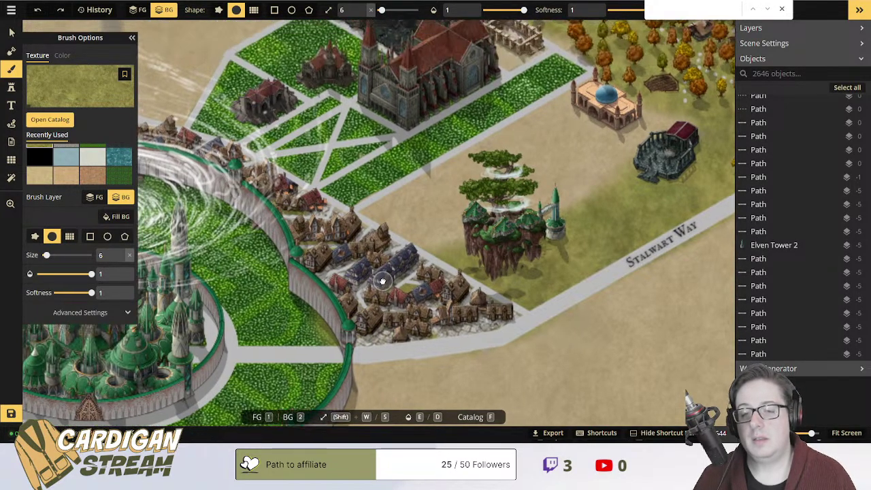
pyautogui.scroll(2, 443, 286)
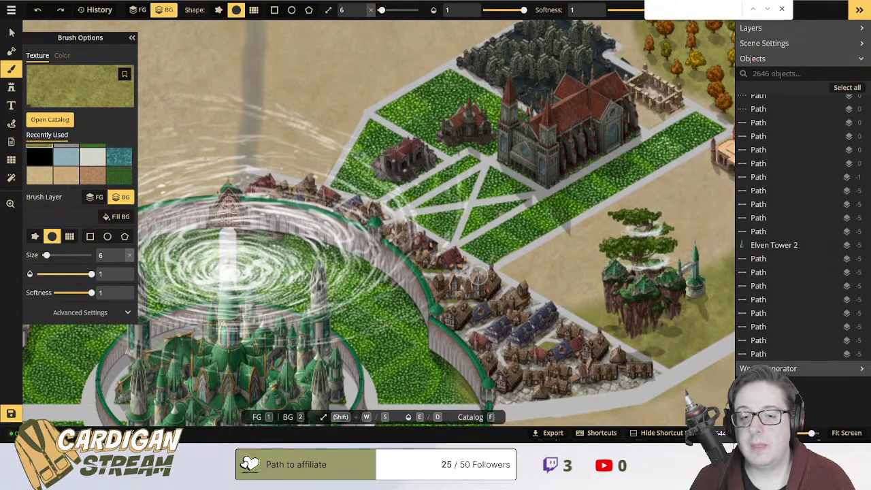
pyautogui.hotkey('ctrl', 'z')
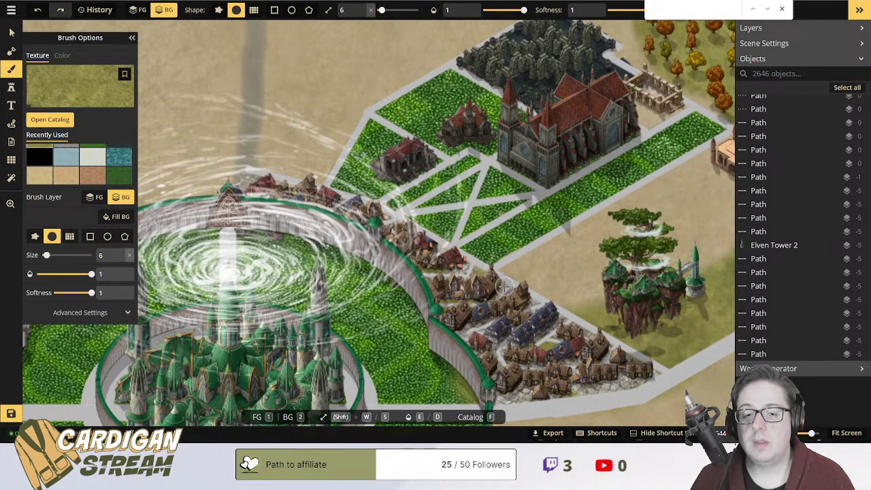
pyautogui.moveTo(495, 285); pyautogui.dragTo(471, 295)
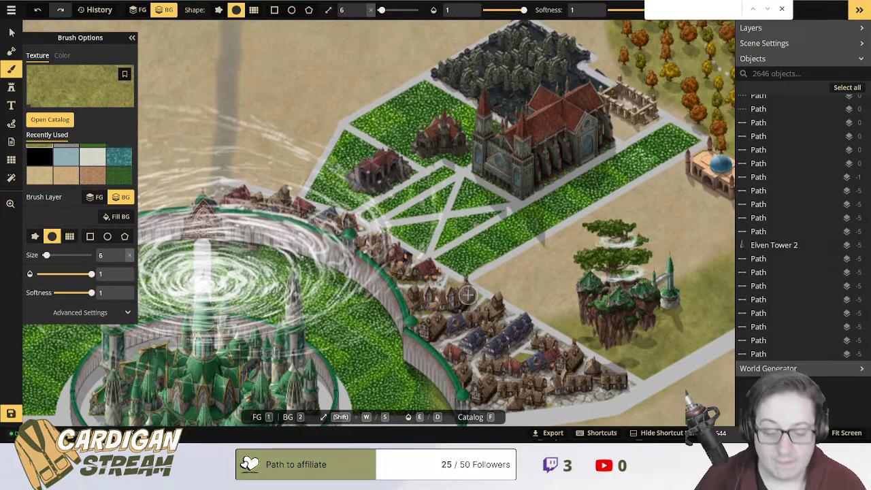
pyautogui.moveTo(454, 256); pyautogui.dragTo(304, 193)
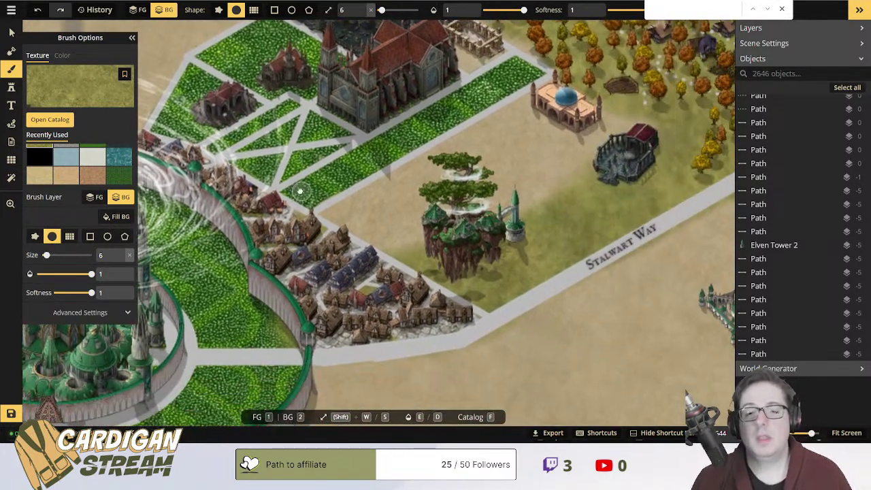
# Move the blue-domed temple next to the floating tree island.
pyautogui.moveTo(377, 188); pyautogui.dragTo(277, 176)
pyautogui.moveTo(422, 216); pyautogui.dragTo(417, 235)
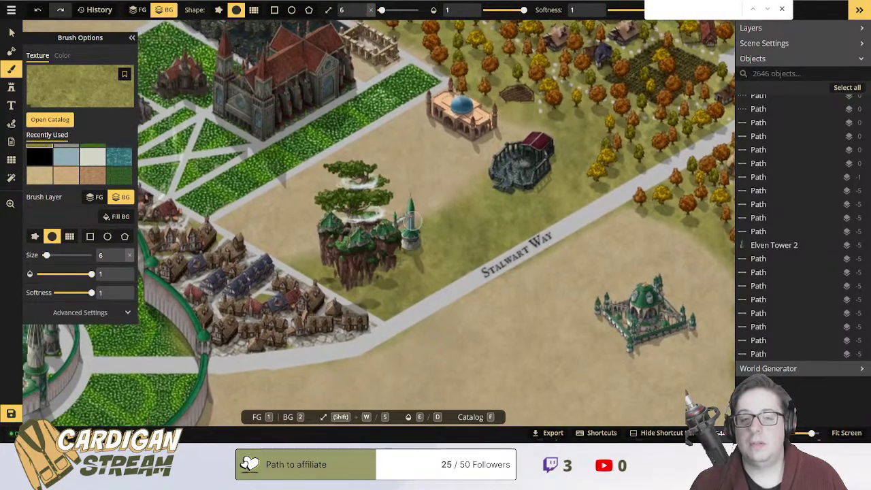
pyautogui.click(11, 32)
pyautogui.moveTo(474, 121); pyautogui.dragTo(398, 154)
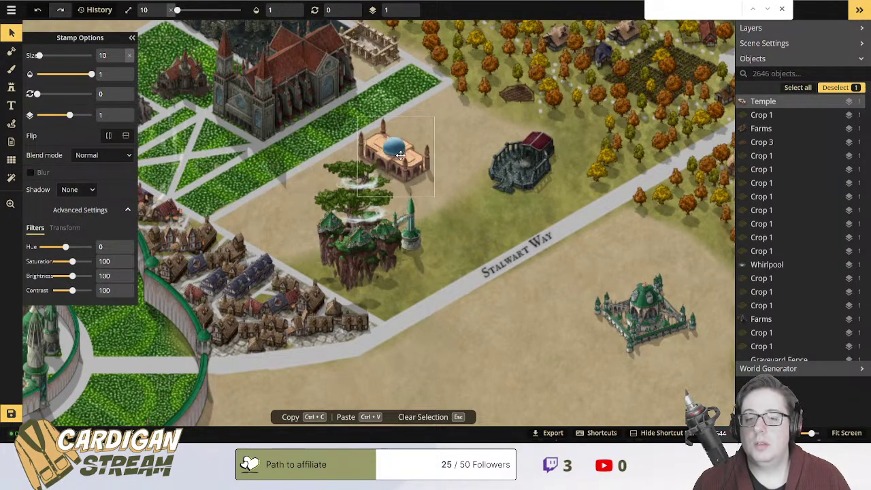
# Move the Dwarven Temple northwest, closer to the end of the cathedral's green lawn strip.
pyautogui.moveTo(524, 161); pyautogui.dragTo(606, 263)
pyautogui.scroll(1, 382, 108)
pyautogui.moveTo(382, 109); pyautogui.dragTo(358, 225)
pyautogui.moveTo(322, 186); pyautogui.dragTo(317, 58)
pyautogui.moveTo(514, 248); pyautogui.dragTo(462, 196)
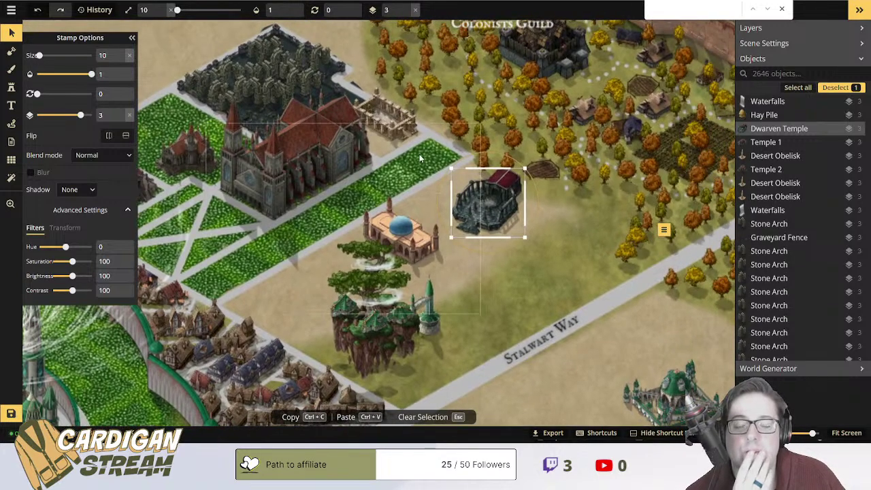
pyautogui.moveTo(419, 154); pyautogui.dragTo(476, 173)
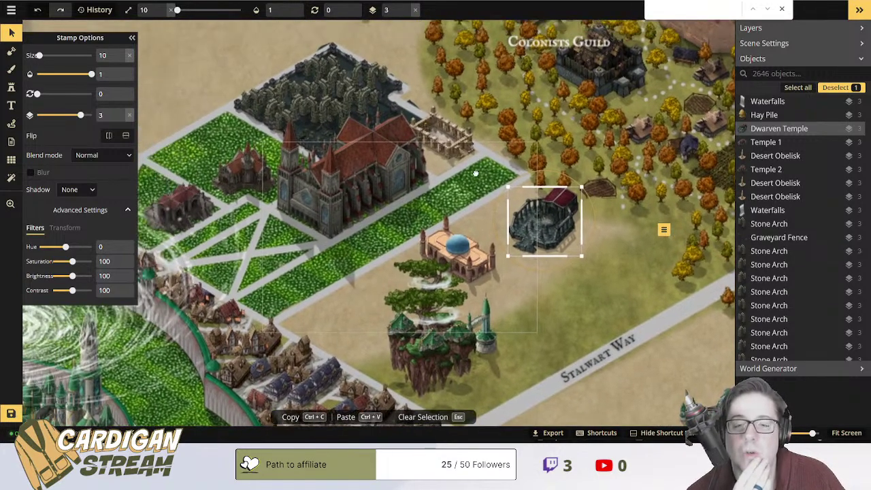
# Delete the blue-domed temple beside the floating tree island.
pyautogui.click(454, 258)
pyautogui.moveTo(455, 258)
pyautogui.mouseDown()
pyautogui.moveTo(479, 236)
pyautogui.moveTo(469, 251)
pyautogui.mouseUp()
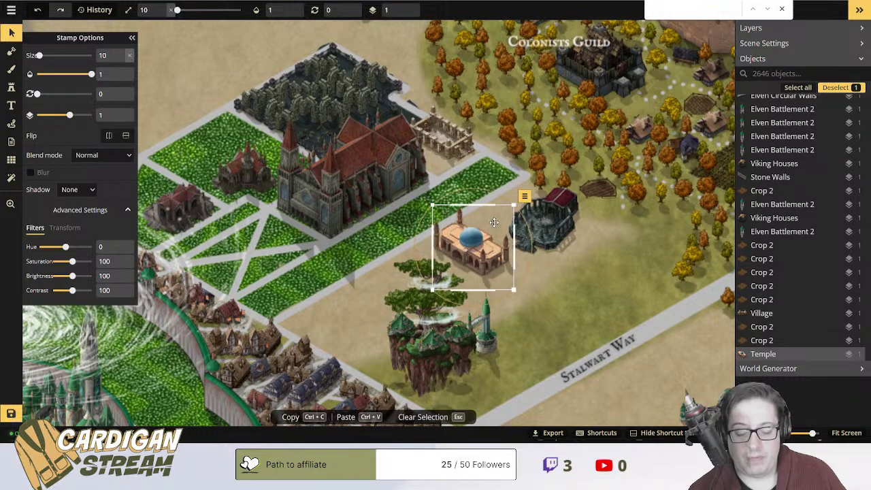
pyautogui.press('Delete')
pyautogui.moveTo(502, 222); pyautogui.dragTo(435, 129)
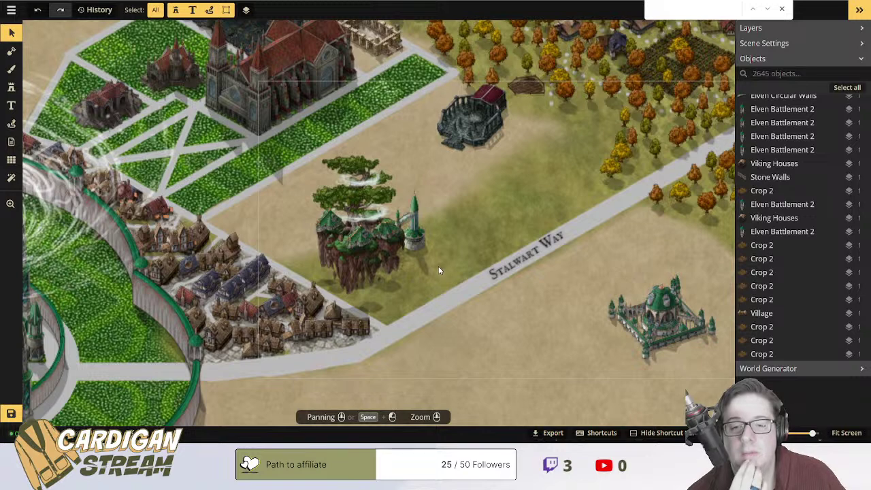
pyautogui.scroll(-1, 532, 330)
pyautogui.scroll(1, 471, 187)
pyautogui.click(466, 220)
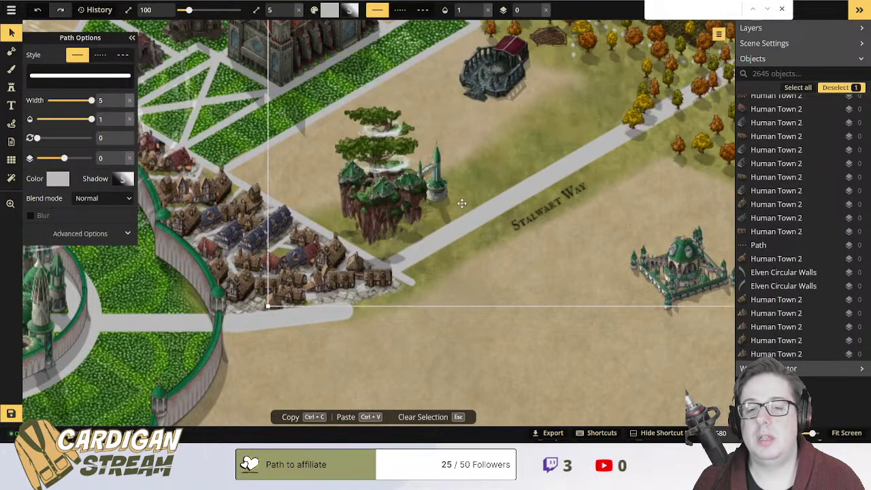
pyautogui.press('Escape')
# Select the floating tree island's pieces and elven tower without the surrounding paths, houses and cathedral, and move them northeast toward the Dwarven Temple.
pyautogui.moveTo(466, 226); pyautogui.dragTo(344, 128)
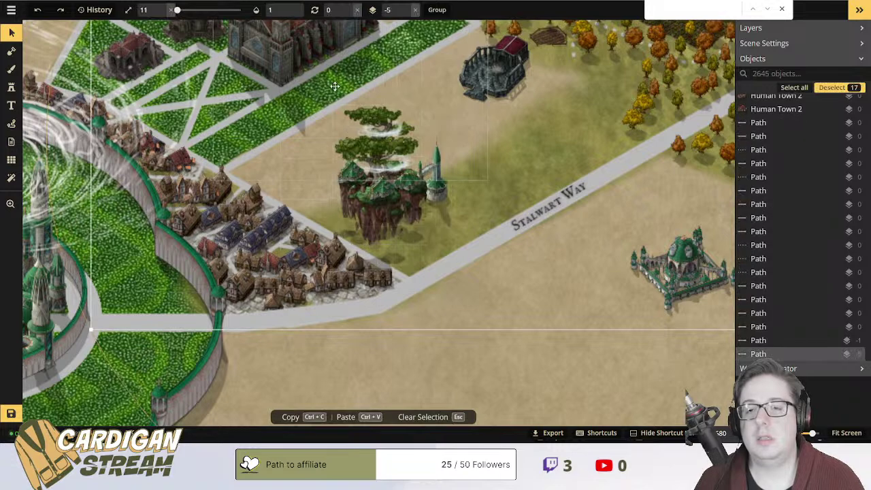
pyautogui.moveTo(404, 197); pyautogui.dragTo(382, 189)
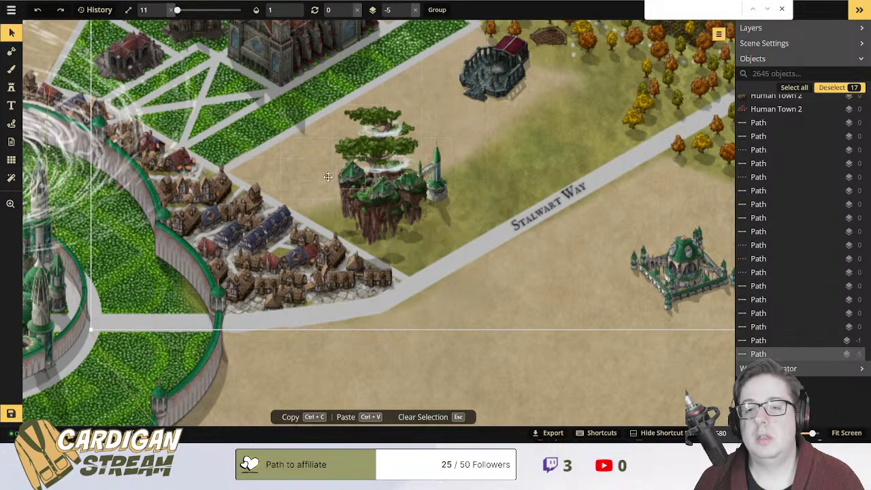
pyautogui.click(285, 58)
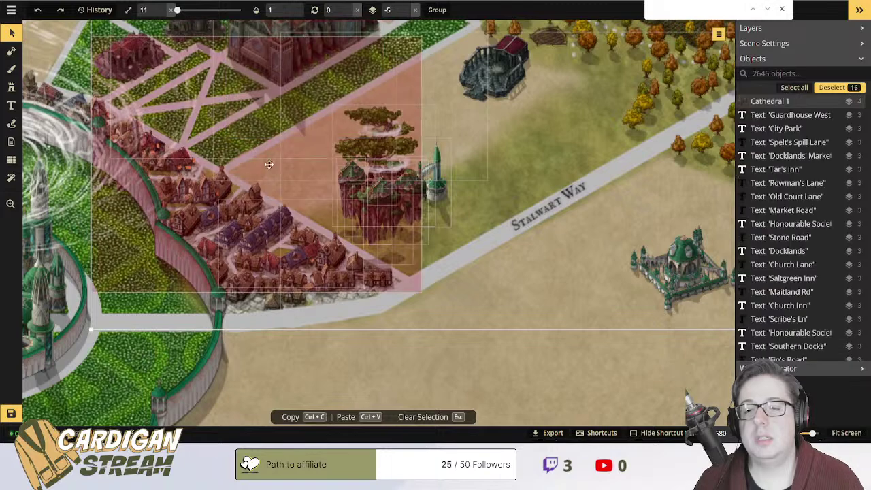
pyautogui.hotkey('ctrl', 'z')
pyautogui.moveTo(389, 189)
pyautogui.mouseDown()
pyautogui.moveTo(444, 188)
pyautogui.moveTo(393, 189)
pyautogui.mouseUp()
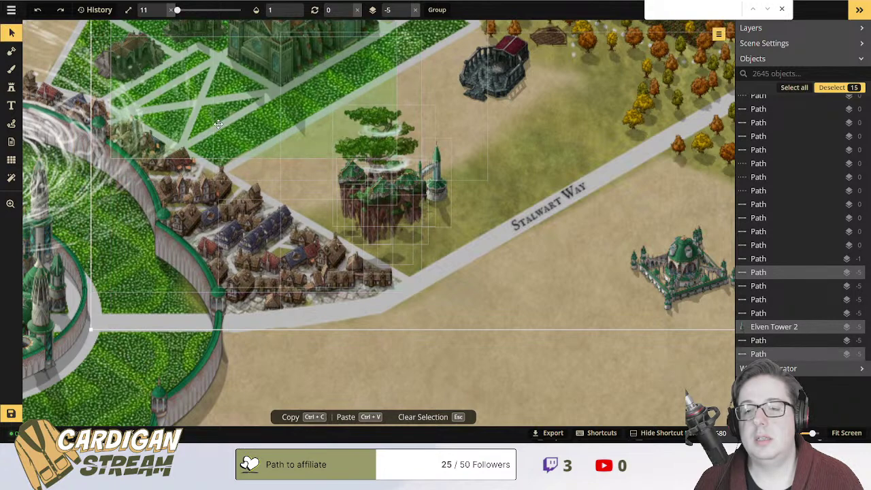
pyautogui.moveTo(350, 210); pyautogui.dragTo(286, 177)
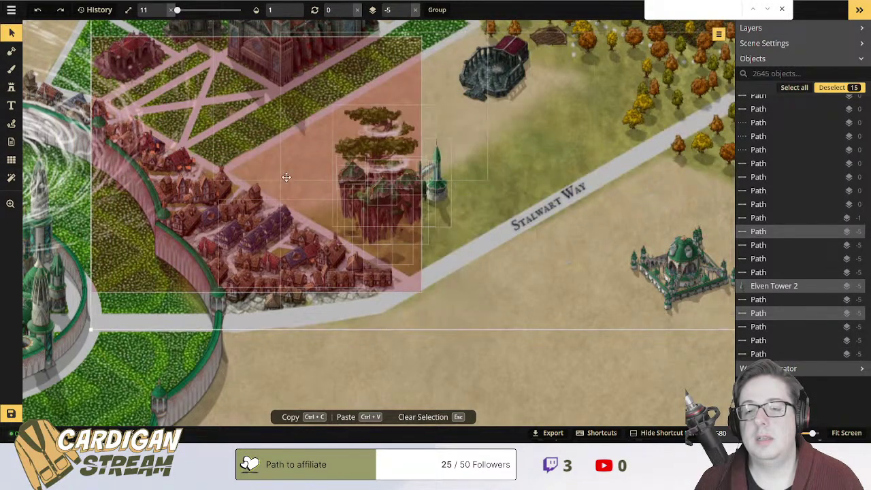
pyautogui.keyDown('ctrl'); pyautogui.click(247, 159); pyautogui.keyUp('ctrl')
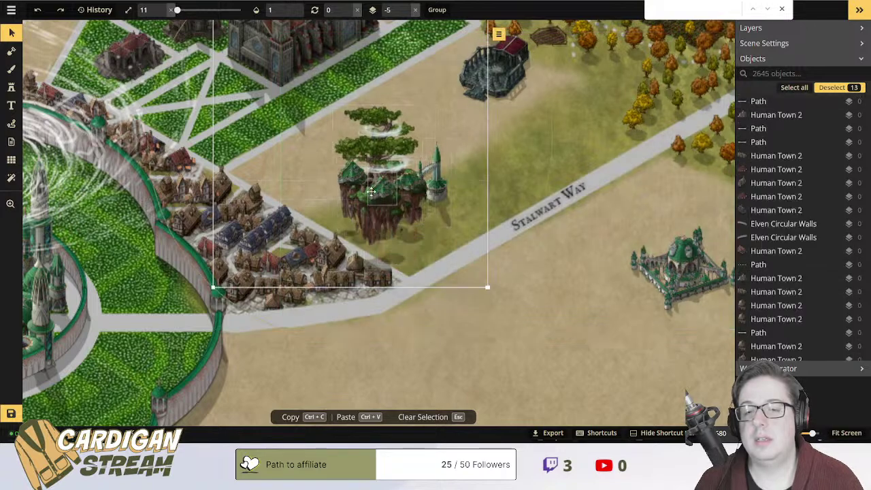
pyautogui.moveTo(404, 279); pyautogui.dragTo(387, 224)
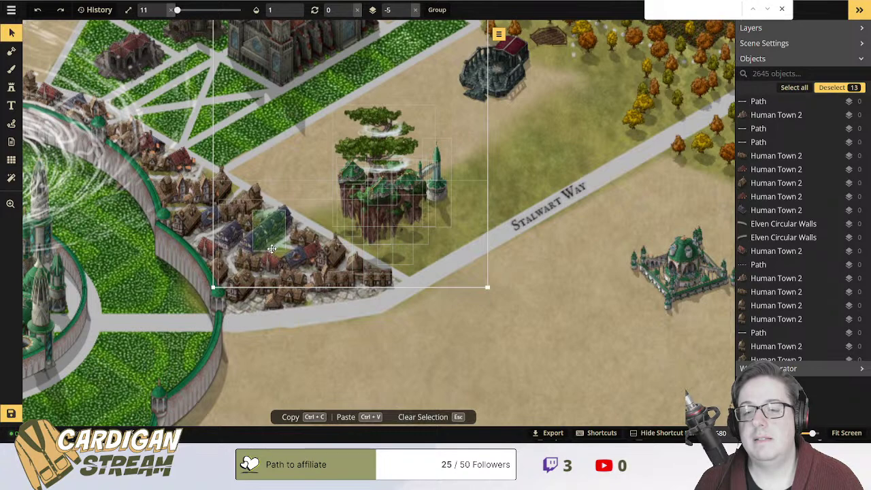
pyautogui.keyDown('shift'); pyautogui.click(272, 249); pyautogui.keyUp('shift')
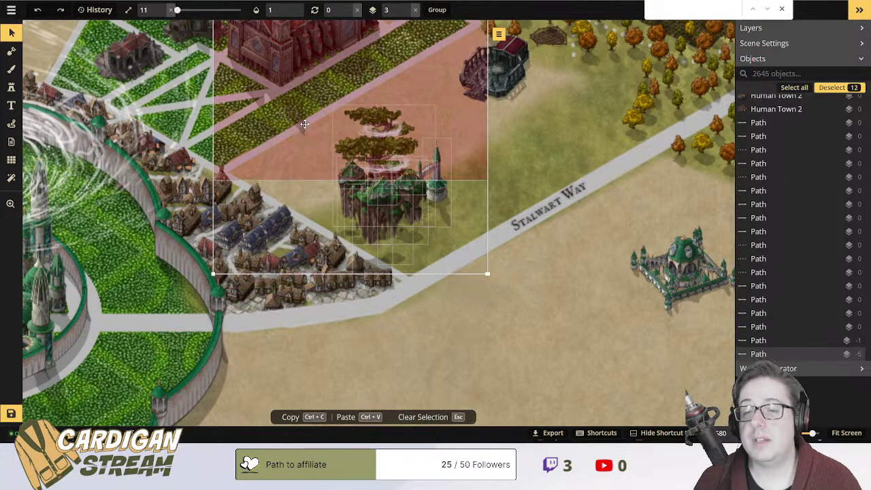
pyautogui.keyDown('shift'); pyautogui.click(305, 124); pyautogui.keyUp('shift')
pyautogui.moveTo(387, 181); pyautogui.dragTo(414, 213)
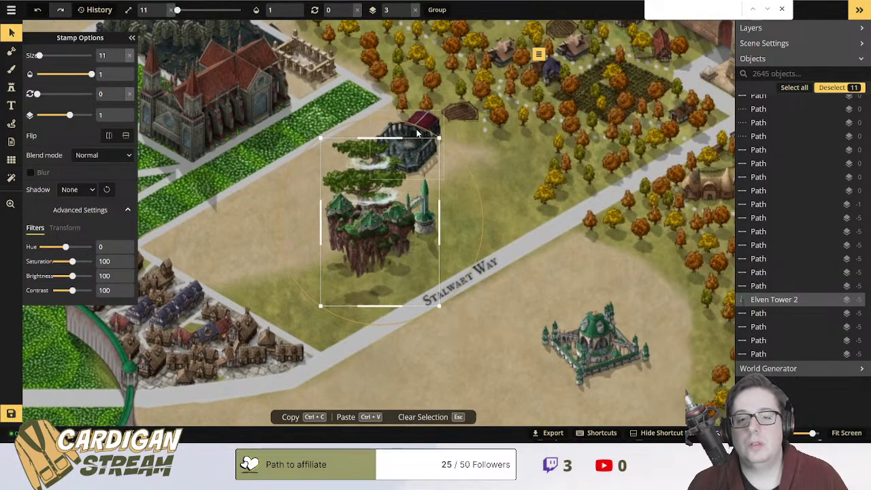
# Try to move the floating island's big tree east beside the Dwarven Temple, and undo the move.
pyautogui.click(422, 122)
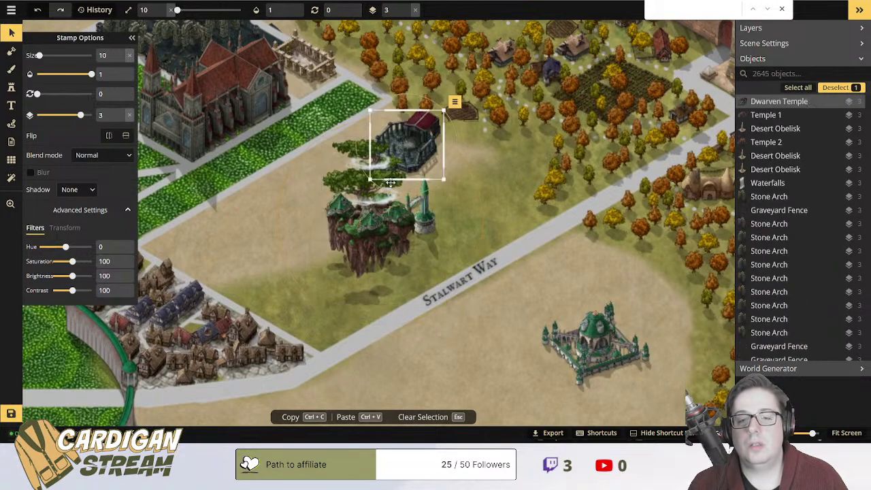
pyautogui.moveTo(381, 211); pyautogui.dragTo(463, 187)
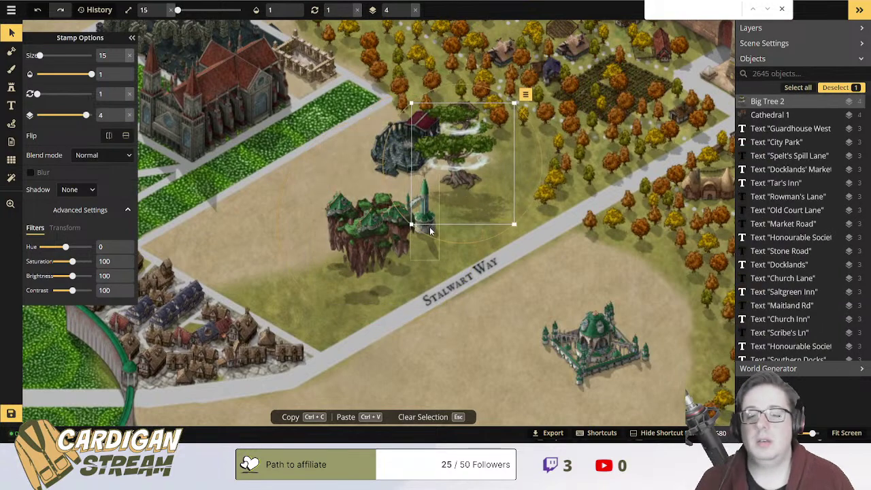
pyautogui.hotkey('ctrl', 'z')
pyautogui.click(478, 343)
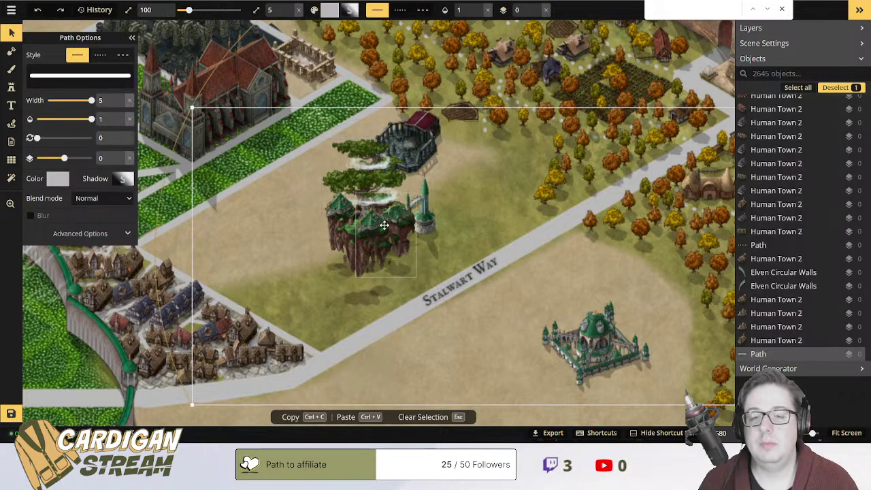
pyautogui.click(340, 212)
pyautogui.click(339, 211)
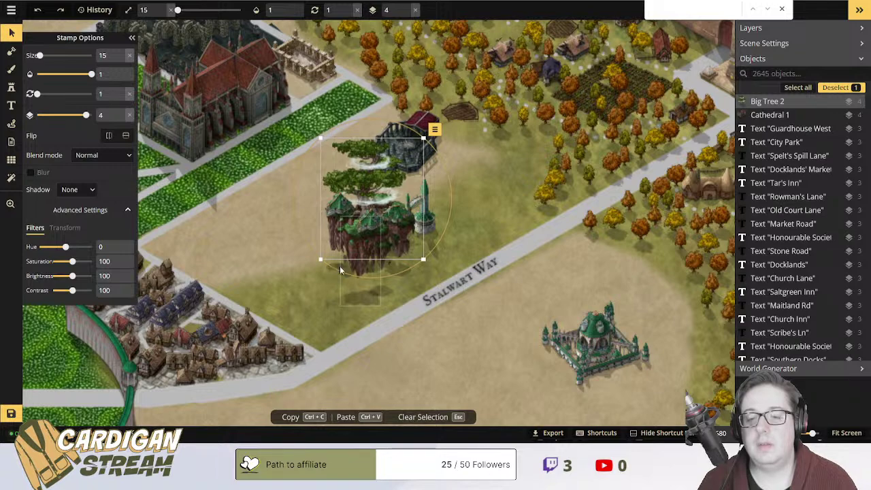
pyautogui.click(387, 246)
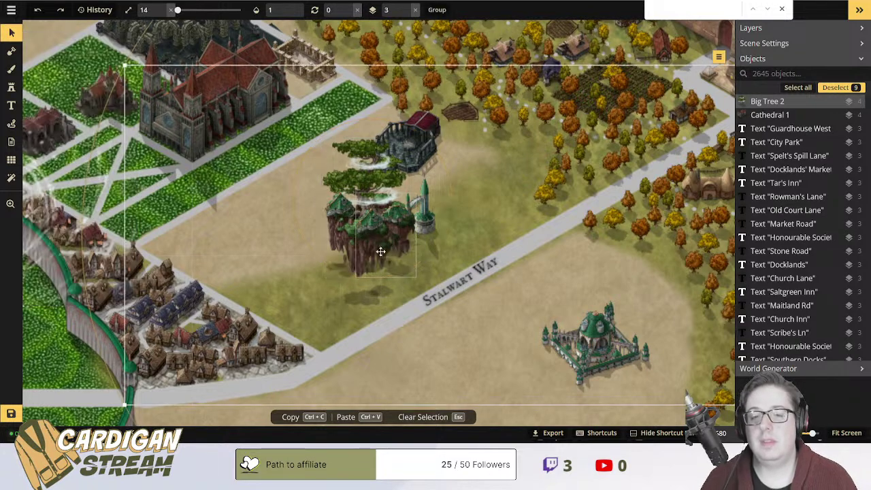
pyautogui.click(299, 232)
pyautogui.press('Escape')
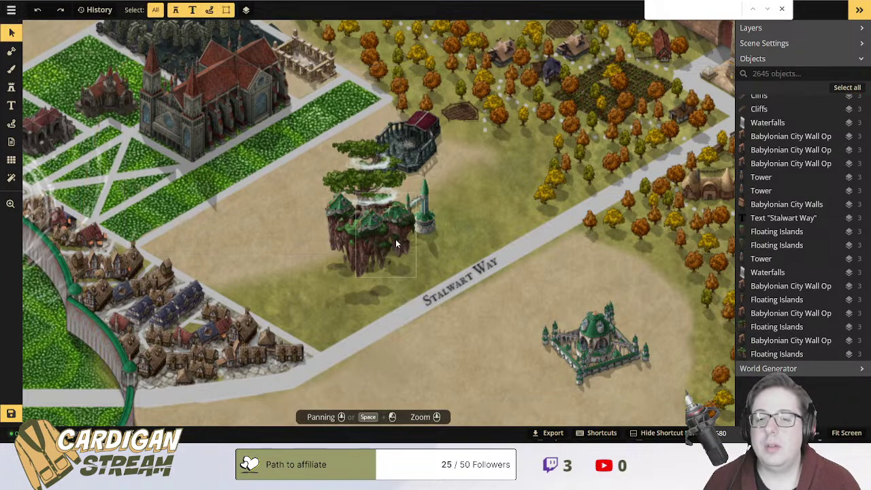
pyautogui.click(429, 230)
pyautogui.press('Escape')
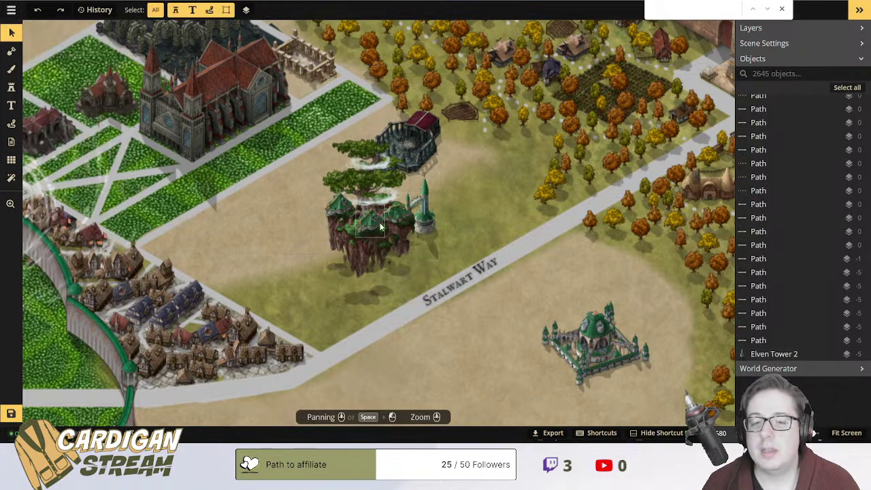
pyautogui.click(381, 229)
pyautogui.click(325, 208)
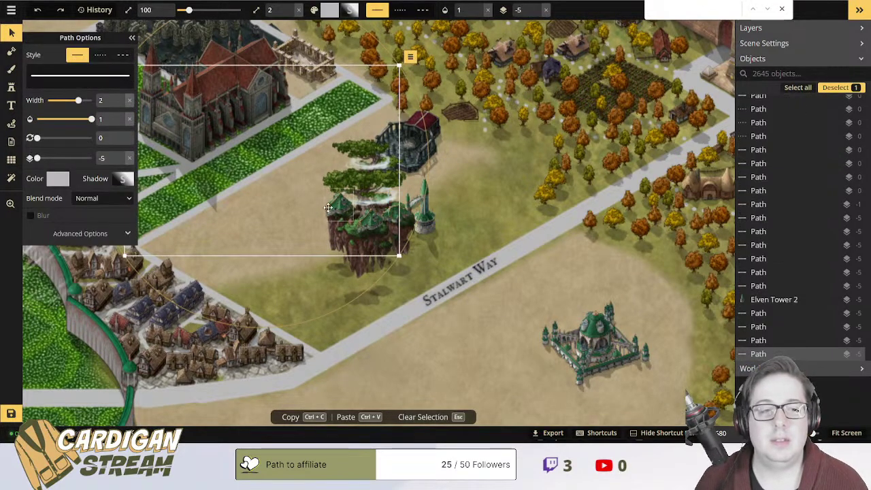
pyautogui.click(361, 204)
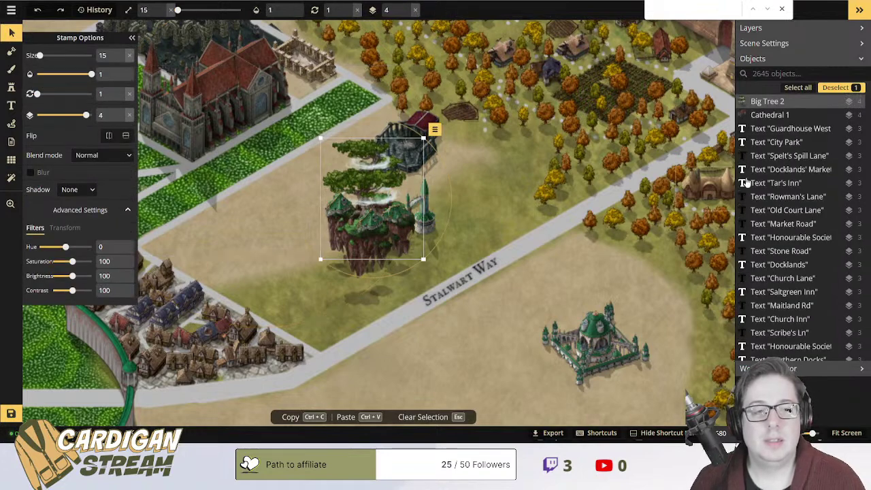
pyautogui.scroll(3, 787, 166)
pyautogui.scroll(1, 786, 168)
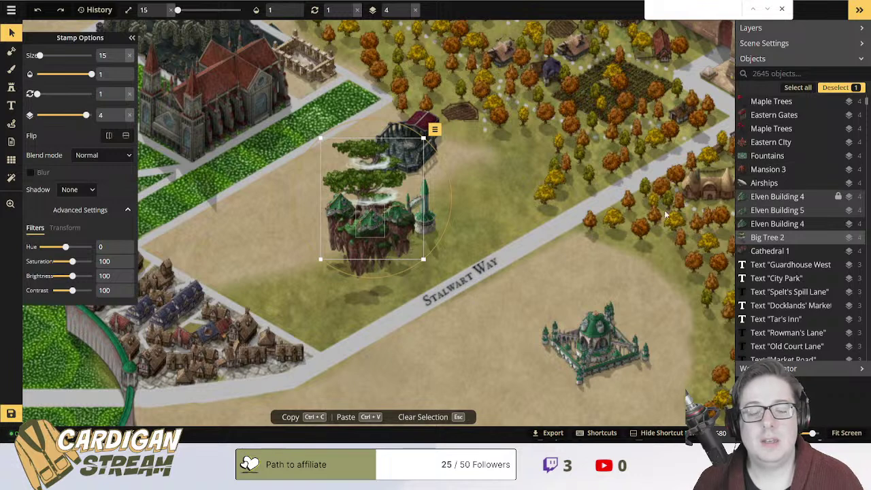
pyautogui.click(382, 254)
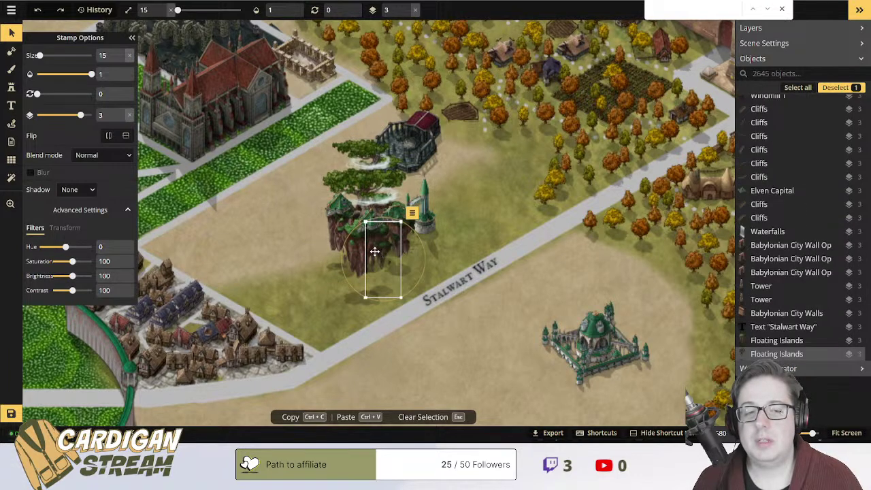
pyautogui.scroll(-3, 771, 320)
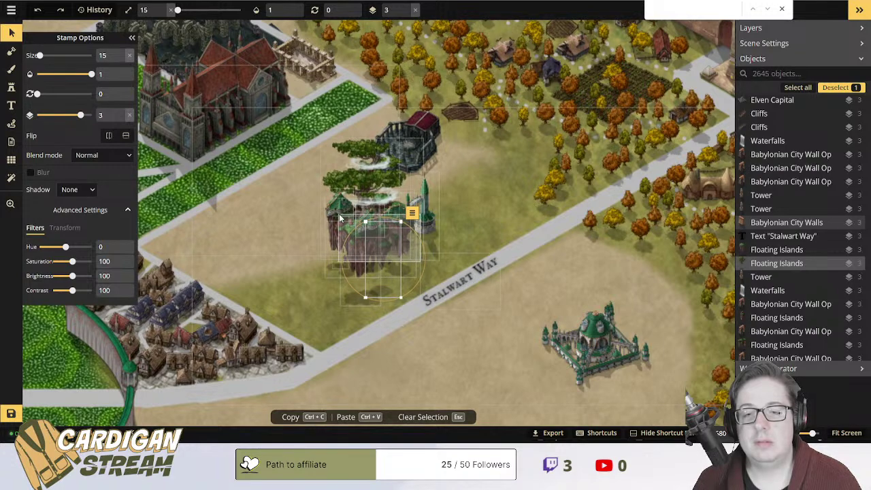
# Group the floating tree island's pieces with the elven tower, leaving out the surrounding paths and the Stalwart Way label.
pyautogui.click(329, 168)
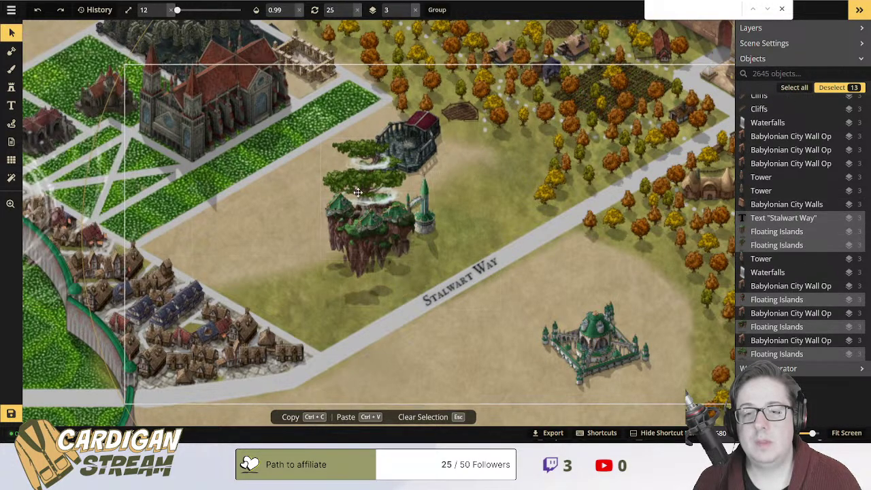
pyautogui.keyDown('shift'); pyautogui.click(264, 172); pyautogui.keyUp('shift')
pyautogui.keyDown('shift'); pyautogui.click(434, 294); pyautogui.keyUp('shift')
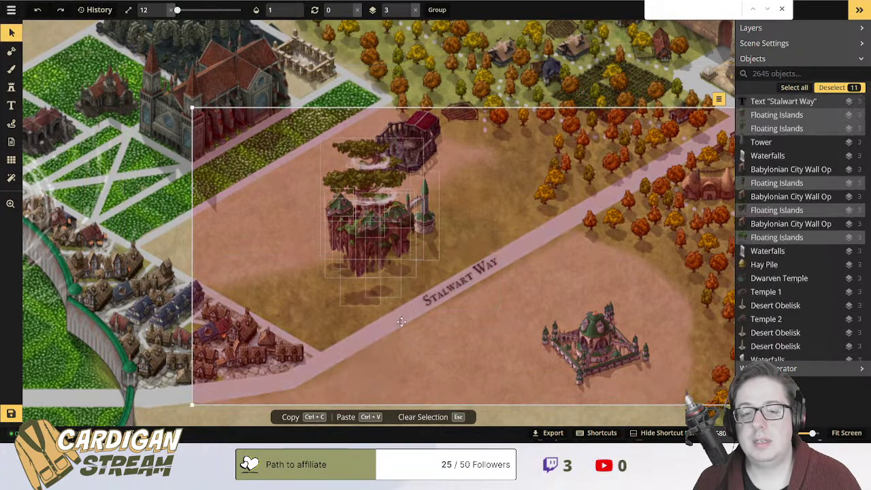
pyautogui.click(354, 193)
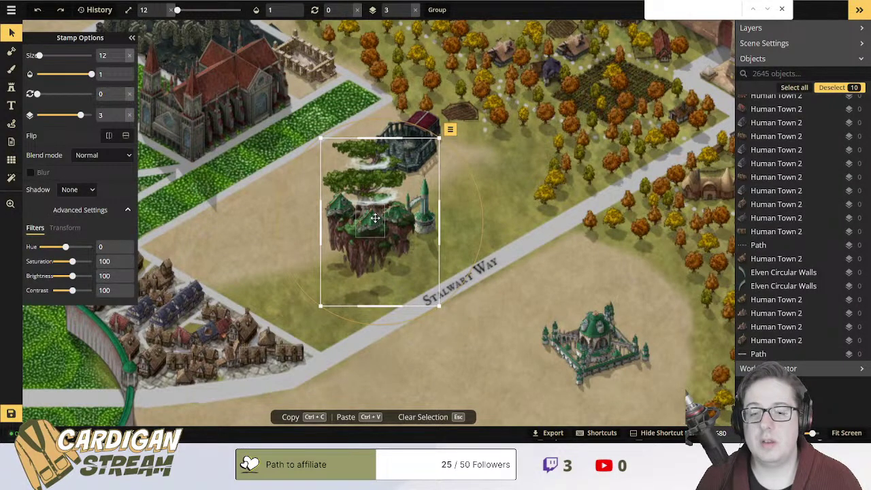
pyautogui.rightClick(368, 215)
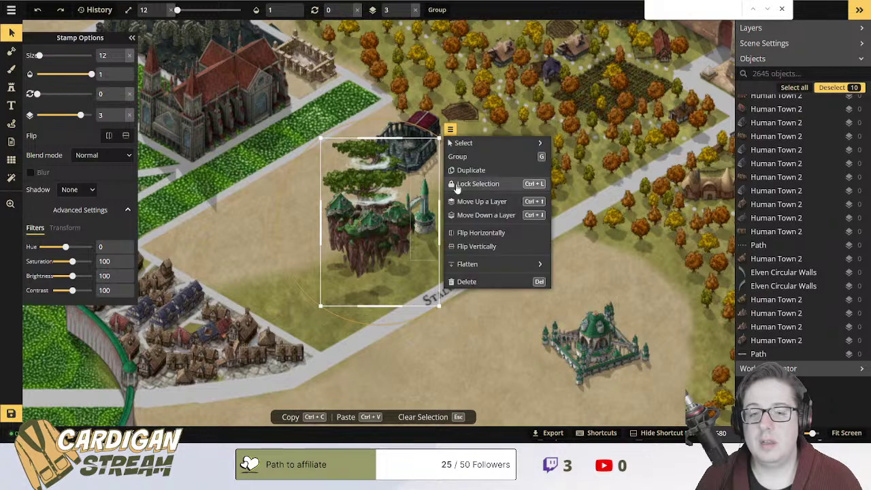
pyautogui.click(486, 157)
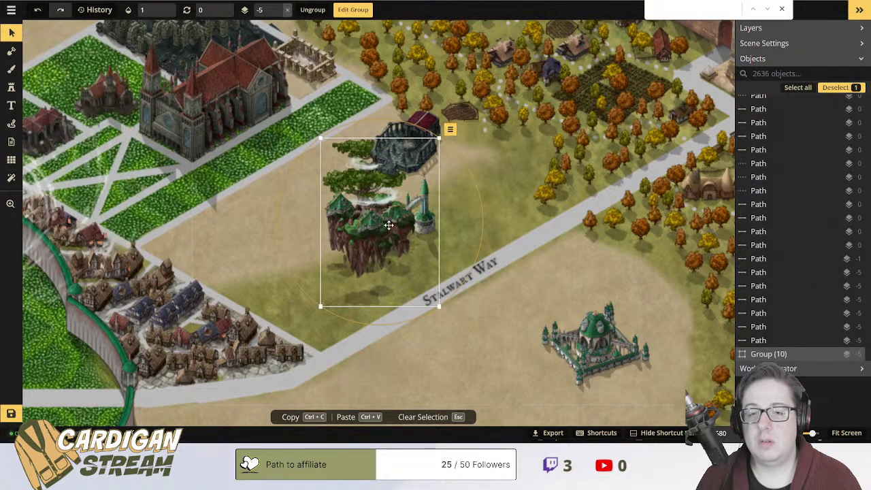
# Group the elven bridge together with the floating island group and move them west, clear of the Dwarven Temple.
pyautogui.moveTo(369, 227); pyautogui.dragTo(389, 228)
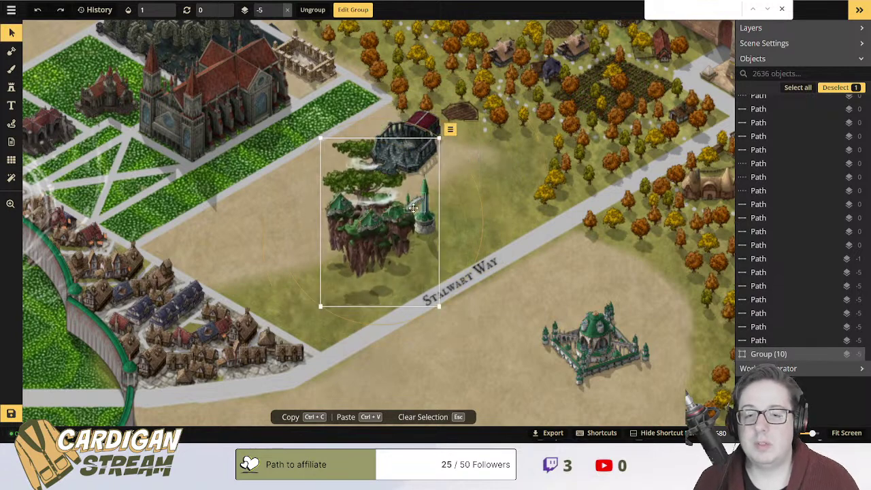
pyautogui.keyDown('shift'); pyautogui.click(413, 205); pyautogui.keyUp('shift')
pyautogui.click(450, 129)
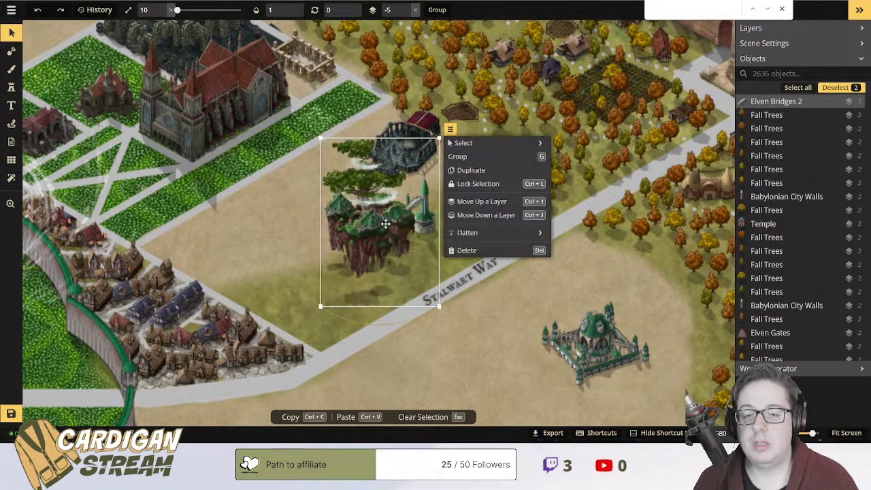
pyautogui.click(457, 156)
pyautogui.moveTo(385, 224); pyautogui.dragTo(346, 217)
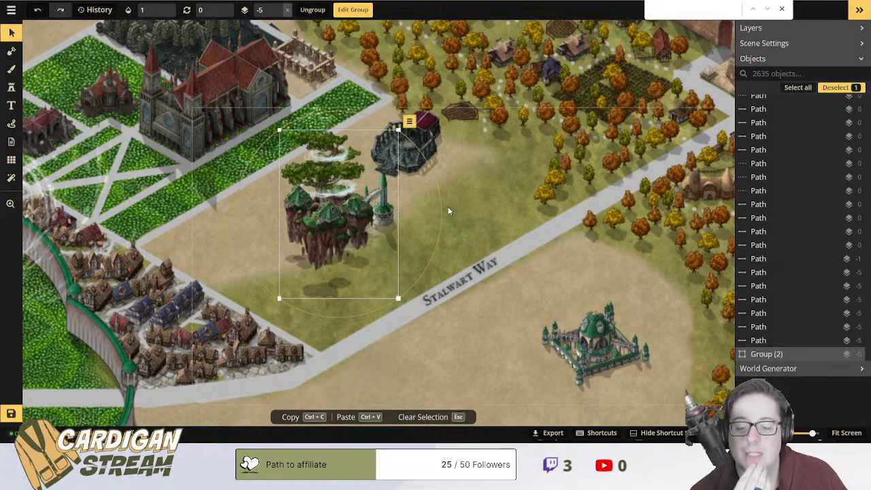
# Move the Elven Capital from south of Stalwart Way to the floating island's elven tower and set its layer to -1.
pyautogui.moveTo(467, 202); pyautogui.dragTo(470, 149)
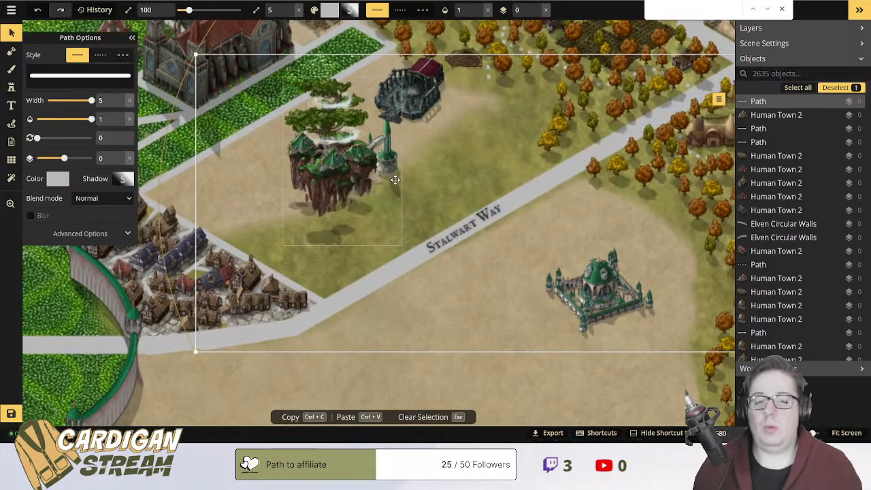
pyautogui.click(569, 297)
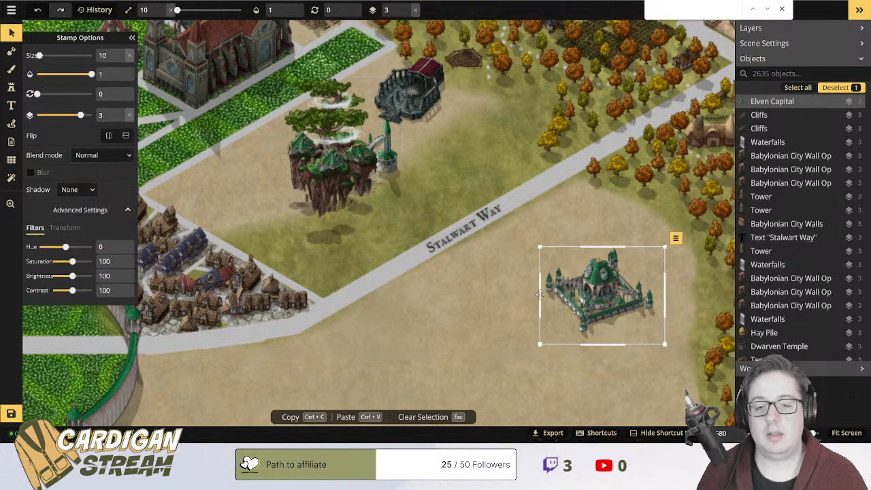
pyautogui.click(473, 285)
pyautogui.press('Escape')
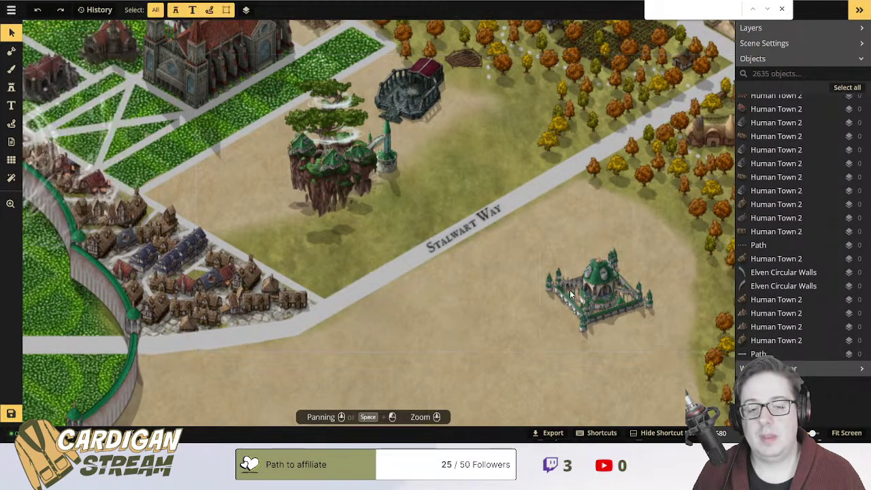
pyautogui.moveTo(570, 293); pyautogui.dragTo(355, 164)
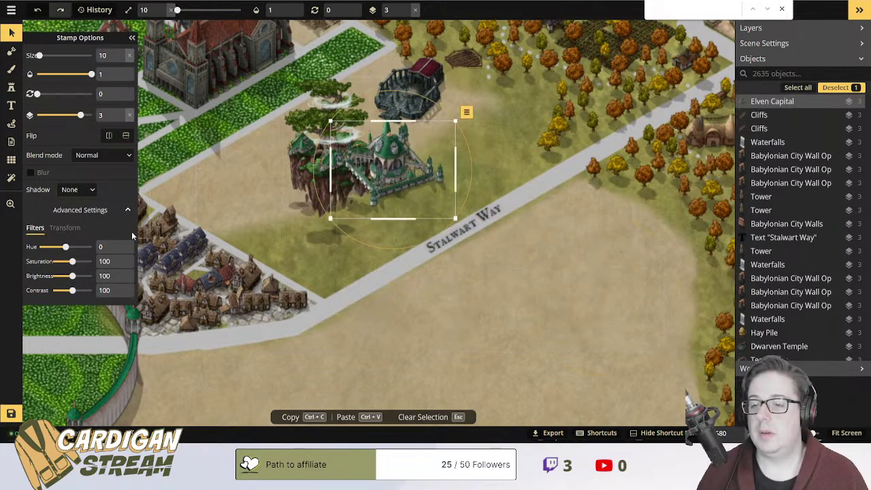
pyautogui.doubleClick(120, 120)
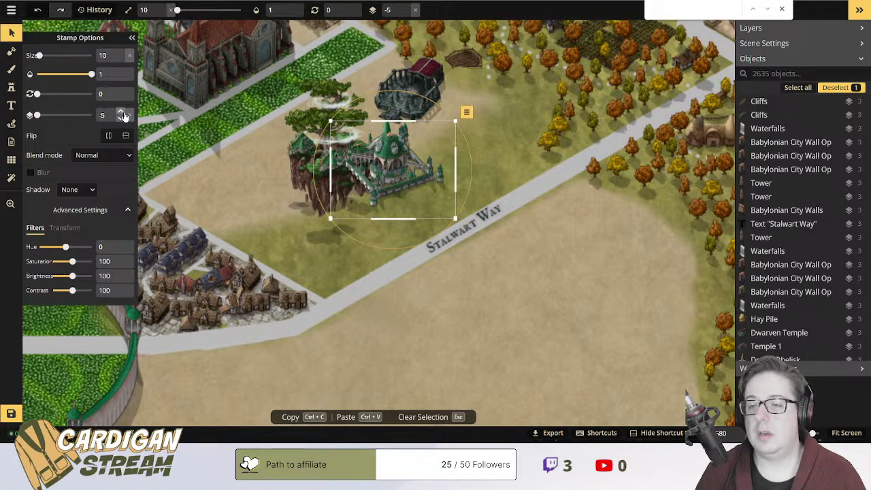
# Nudge the floating island group slightly south, and open the group to check its contents before leaving it.
pyautogui.click(303, 170)
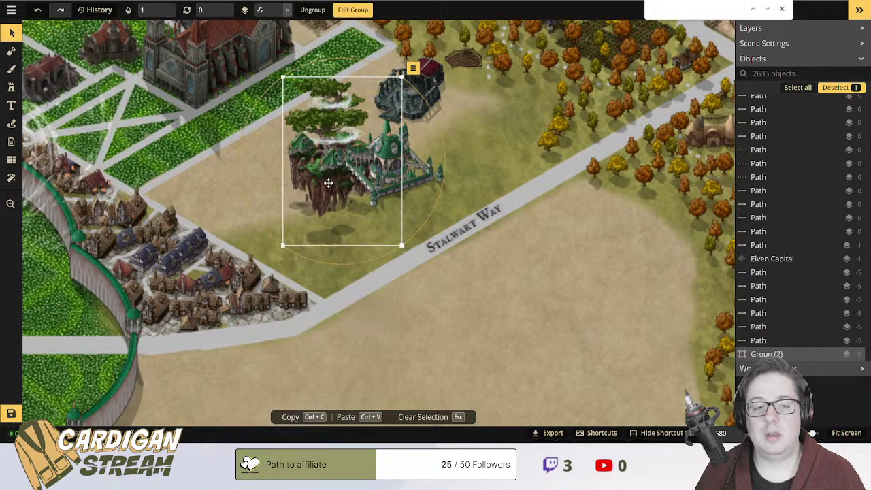
pyautogui.moveTo(329, 183); pyautogui.dragTo(329, 186)
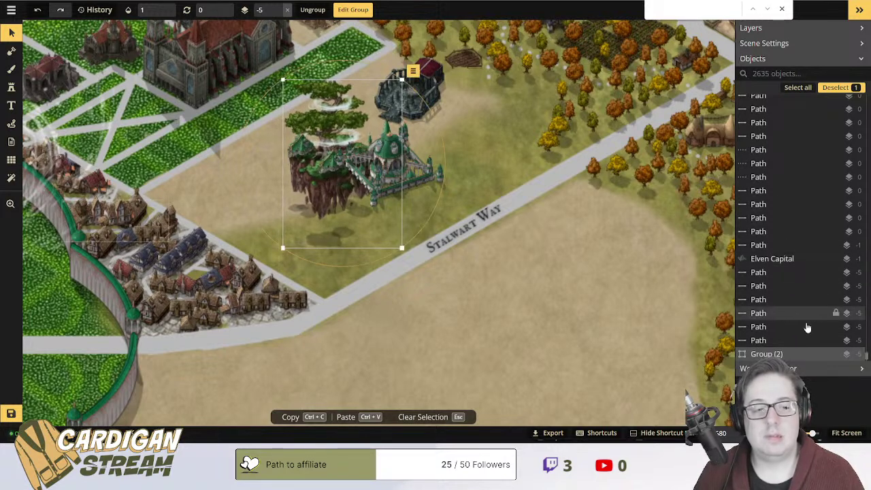
pyautogui.scroll(-1, 797, 333)
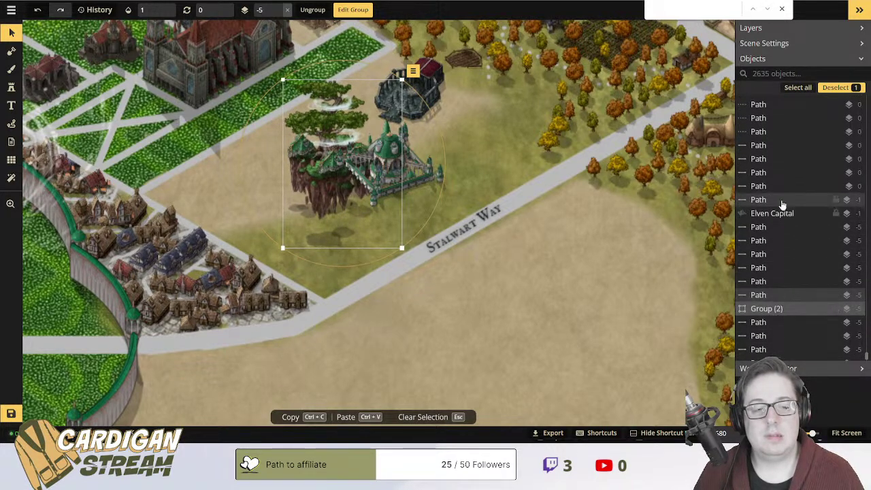
pyautogui.moveTo(780, 308)
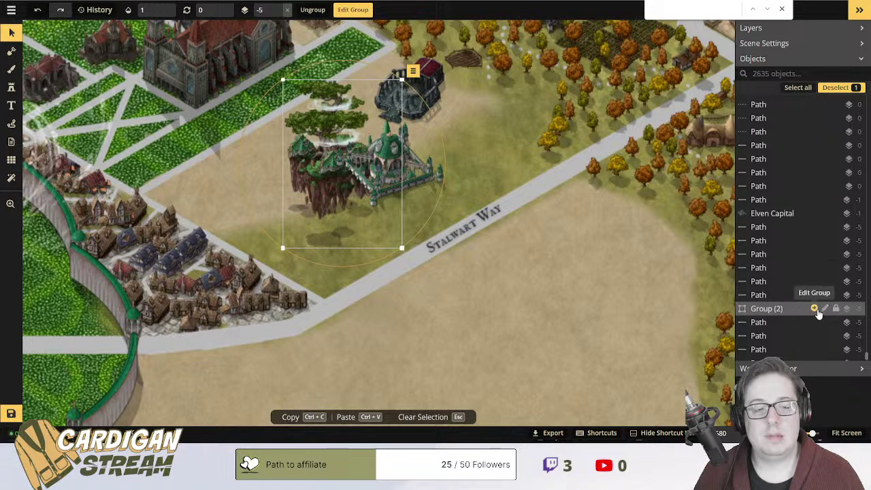
pyautogui.doubleClick(859, 312)
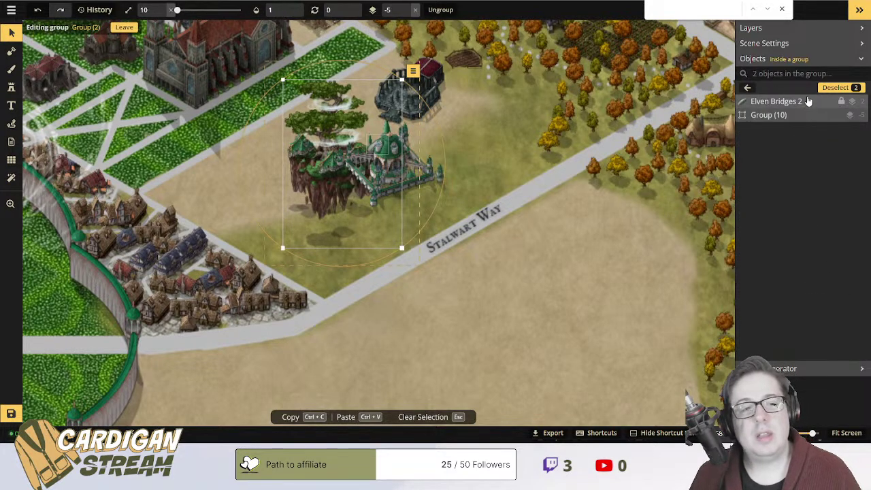
pyautogui.click(748, 88)
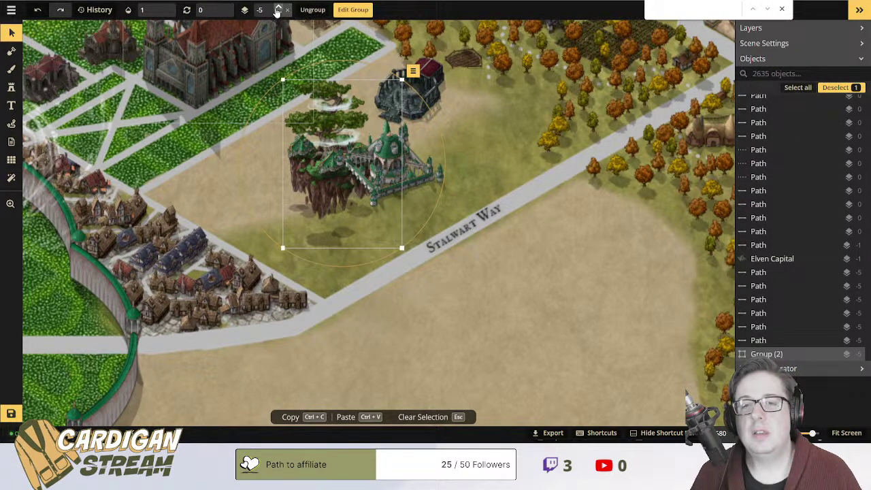
# Set the floating island group's layer to 5 so it sits in front of the Elven Capital.
pyautogui.click(279, 8)
pyautogui.click(279, 8)
pyautogui.click(278, 14)
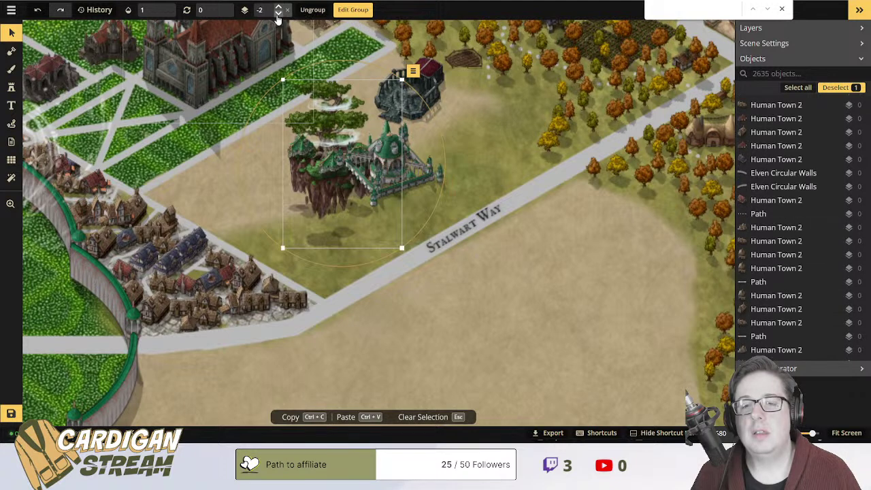
pyautogui.click(279, 14)
pyautogui.click(278, 8)
pyautogui.click(279, 9)
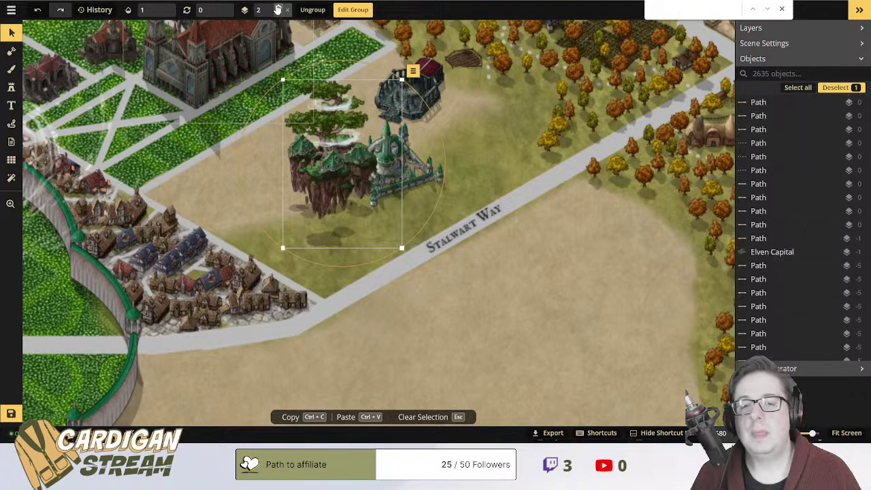
pyautogui.click(279, 8)
pyautogui.click(278, 8)
pyautogui.click(279, 8)
pyautogui.click(278, 8)
pyautogui.click(279, 8)
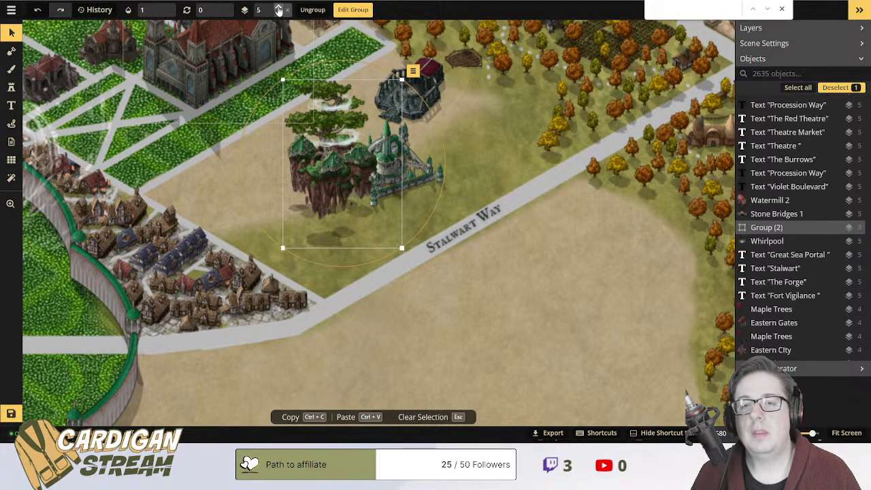
pyautogui.click(325, 194)
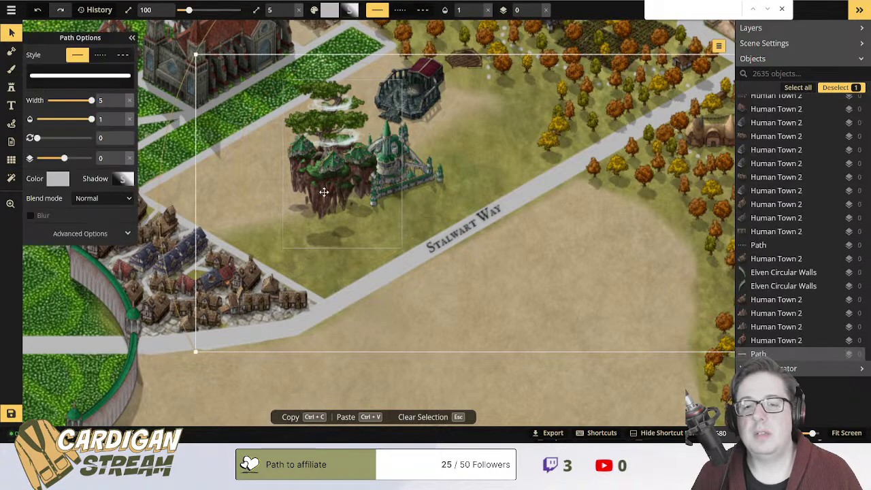
# Move the floating island group north and rotate the Elven Capital to 351 degrees.
pyautogui.click(332, 179)
pyautogui.moveTo(331, 179); pyautogui.dragTo(331, 143)
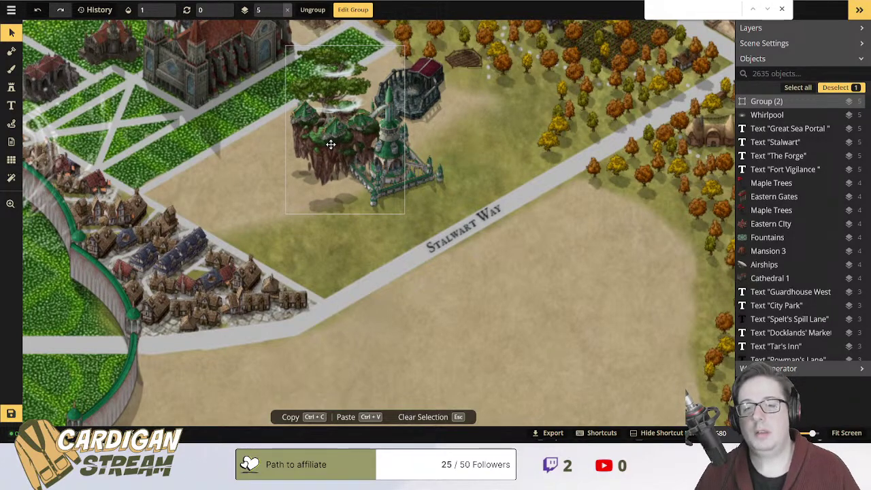
pyautogui.click(417, 180)
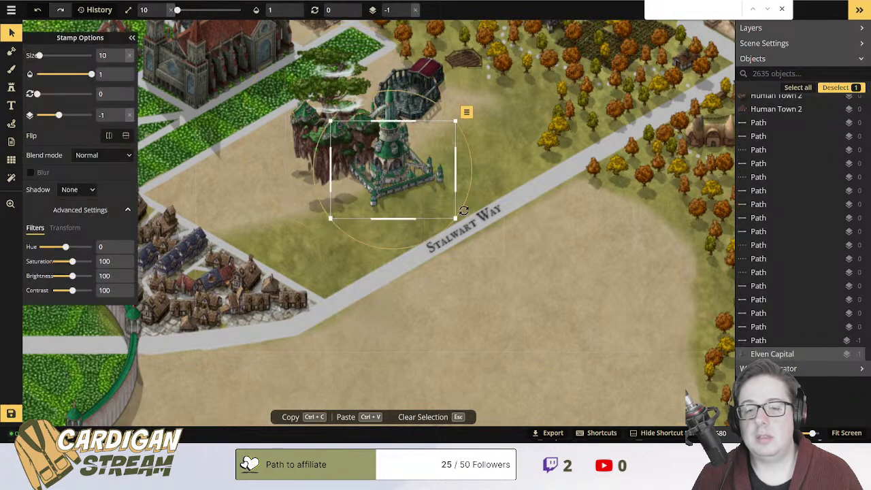
pyautogui.moveTo(465, 208); pyautogui.dragTo(473, 198)
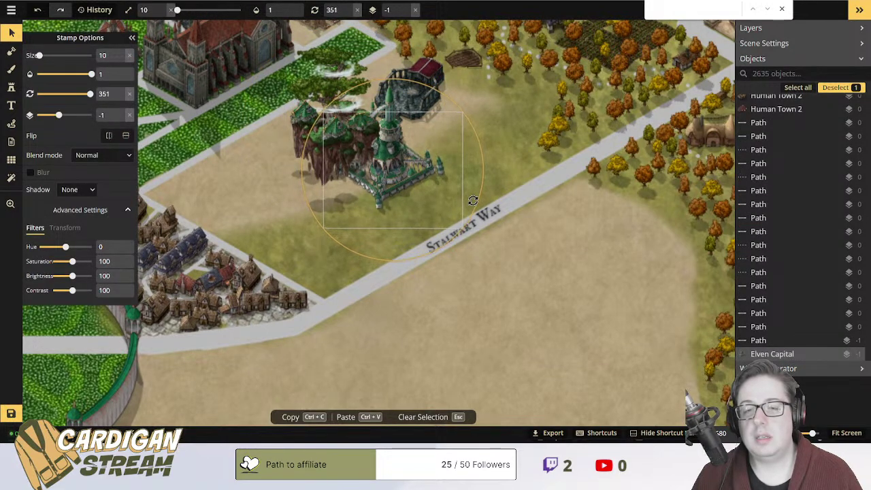
# Shift the Elven Capital southeast and move the floating island group after it so its bridge meets the elven tower.
pyautogui.moveTo(410, 171); pyautogui.dragTo(428, 183)
pyautogui.click(384, 116)
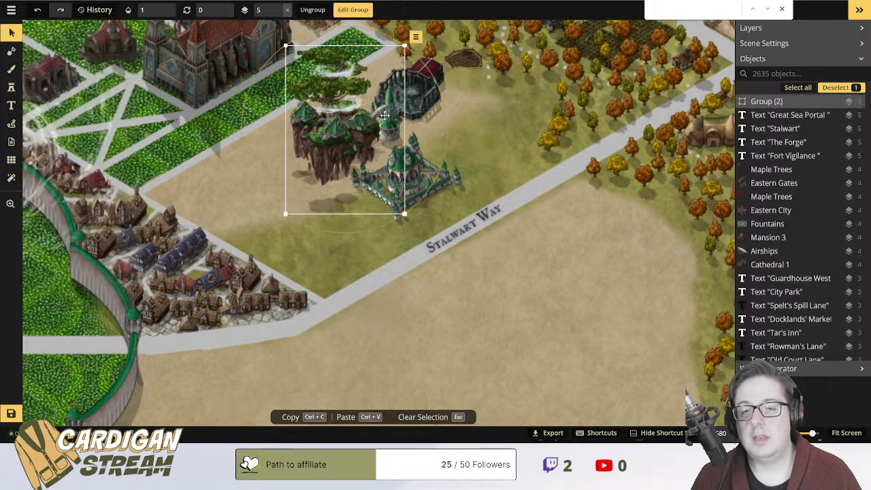
pyautogui.moveTo(388, 130); pyautogui.dragTo(403, 141)
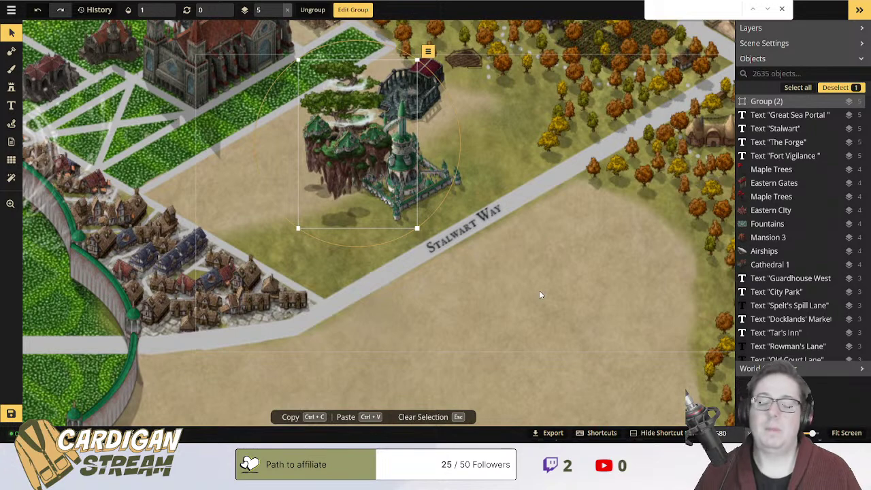
pyautogui.click(457, 211)
pyautogui.scroll(-2, 456, 211)
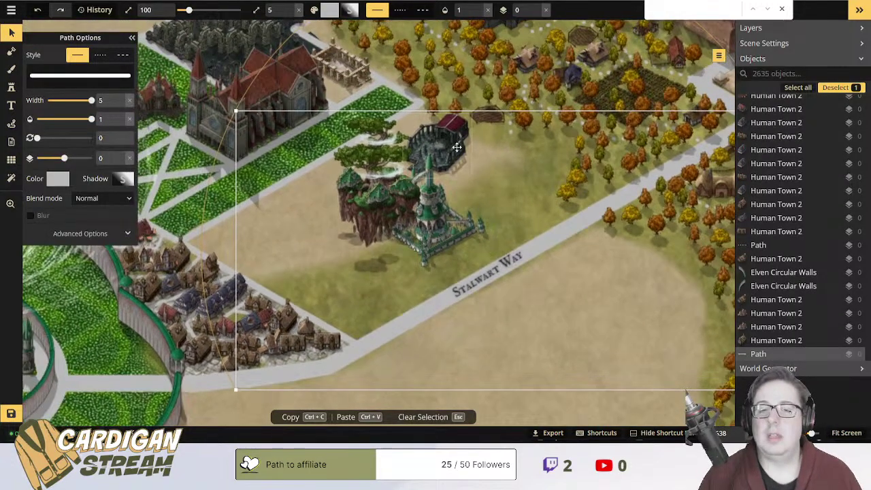
# Move the Dwarven Temple northwest out of the way, and shift the floating island group together with the Elven Capital southwest.
pyautogui.moveTo(457, 147); pyautogui.dragTo(365, 93)
pyautogui.moveTo(413, 150); pyautogui.dragTo(466, 50)
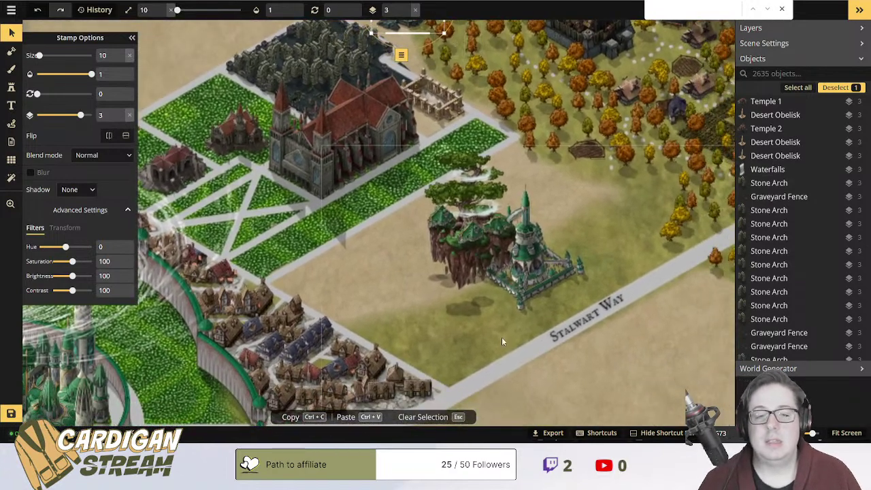
pyautogui.keyDown('shift'); pyautogui.click(450, 245); pyautogui.keyUp('shift')
pyautogui.hotkey('ctrl', 'g')
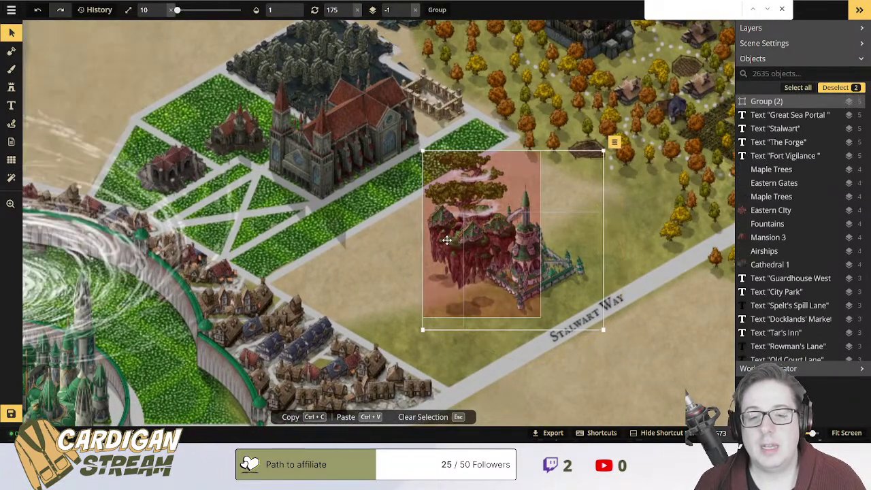
pyautogui.moveTo(447, 248); pyautogui.dragTo(428, 262)
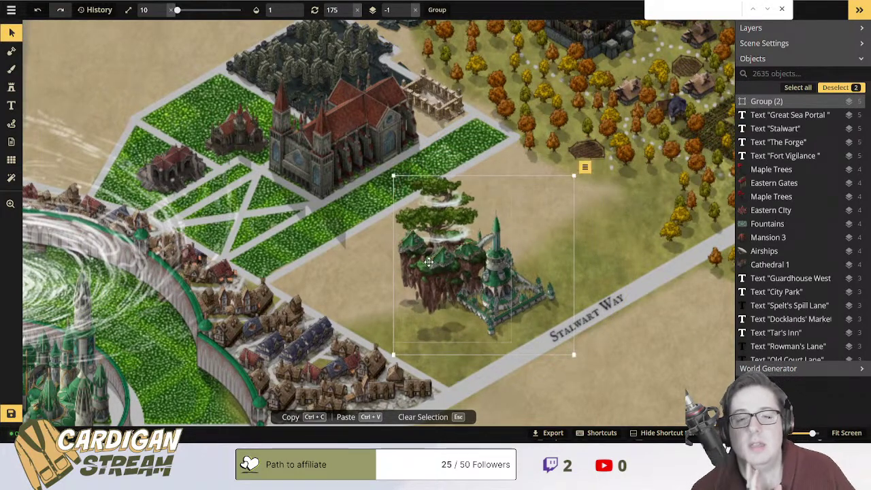
# Bring the Dwarven Temple back to the open ground northeast of the elven tower, rotated to 16 degrees and slightly enlarged.
pyautogui.moveTo(488, 83); pyautogui.dragTo(444, 153)
pyautogui.moveTo(379, 87); pyautogui.dragTo(507, 257)
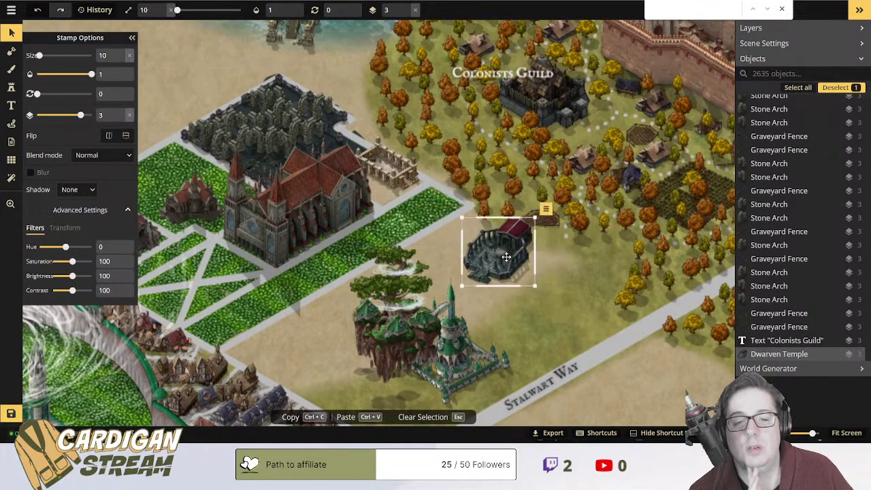
pyautogui.moveTo(542, 279); pyautogui.dragTo(514, 272)
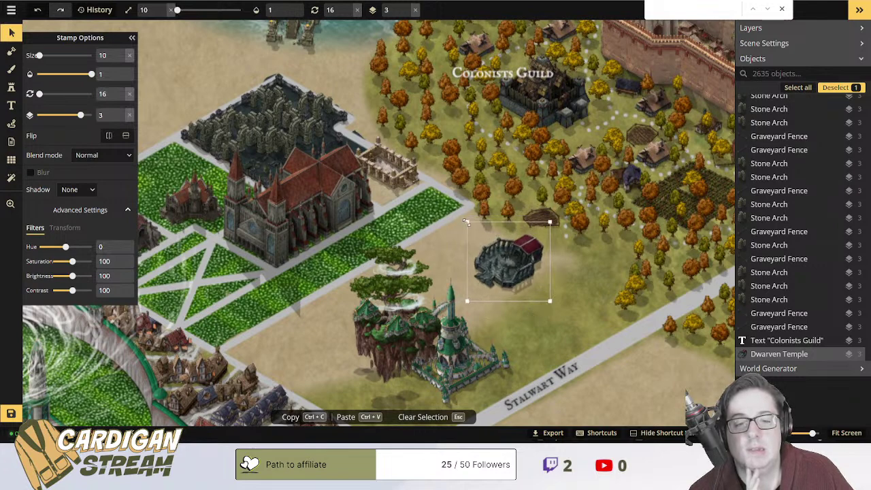
pyautogui.click(353, 75)
pyautogui.click(519, 259)
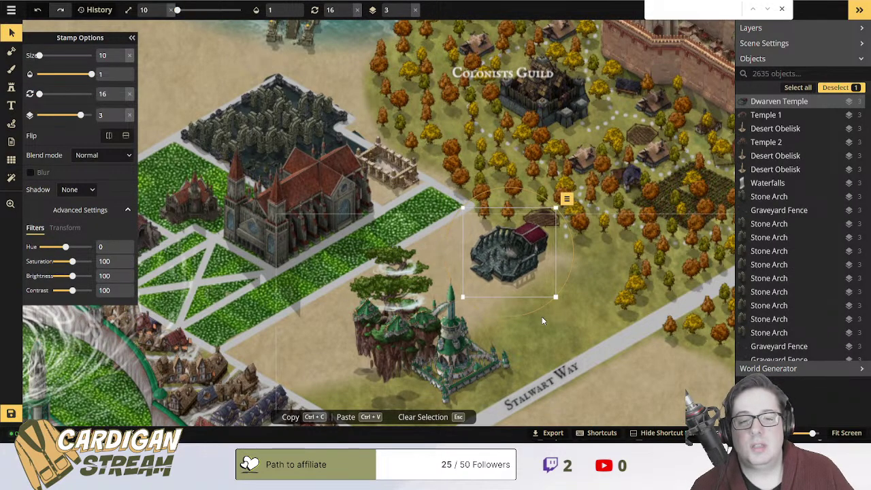
# Try the Dwarven Temple at a rotation of 351 degrees, undo that rotation and clear the selection.
pyautogui.moveTo(546, 314); pyautogui.dragTo(557, 296)
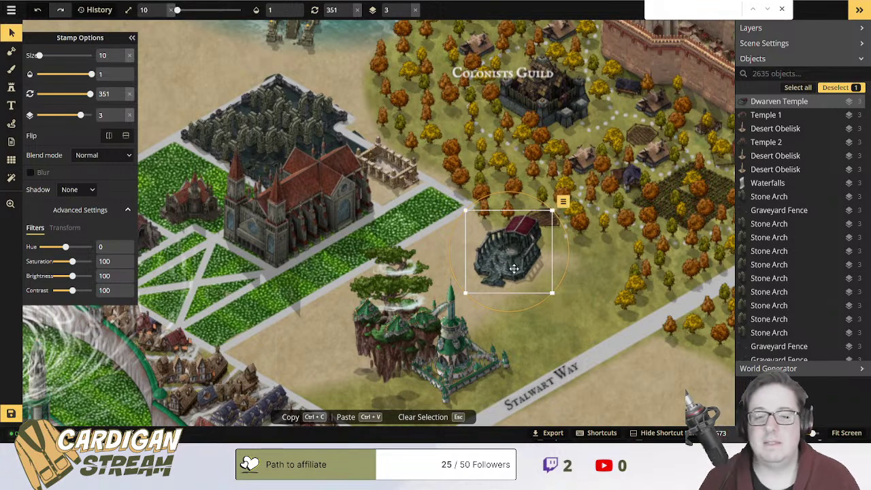
pyautogui.hotkey('ctrl', 'z')
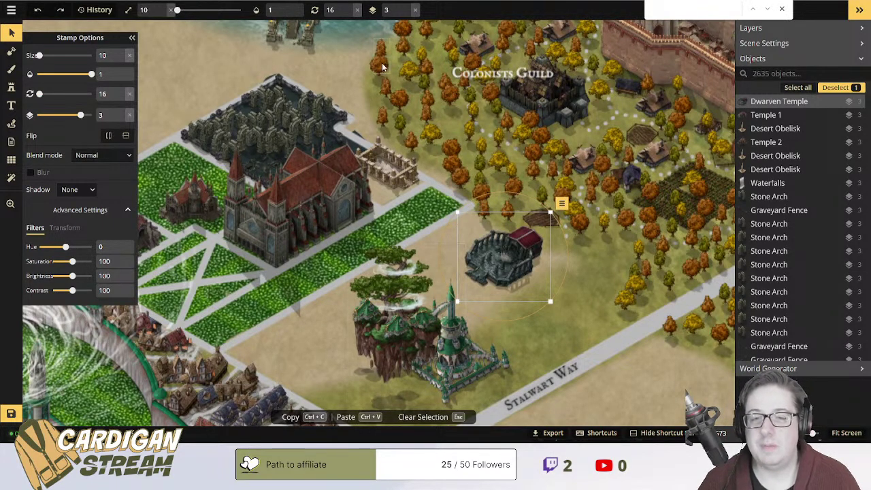
pyautogui.press('Escape')
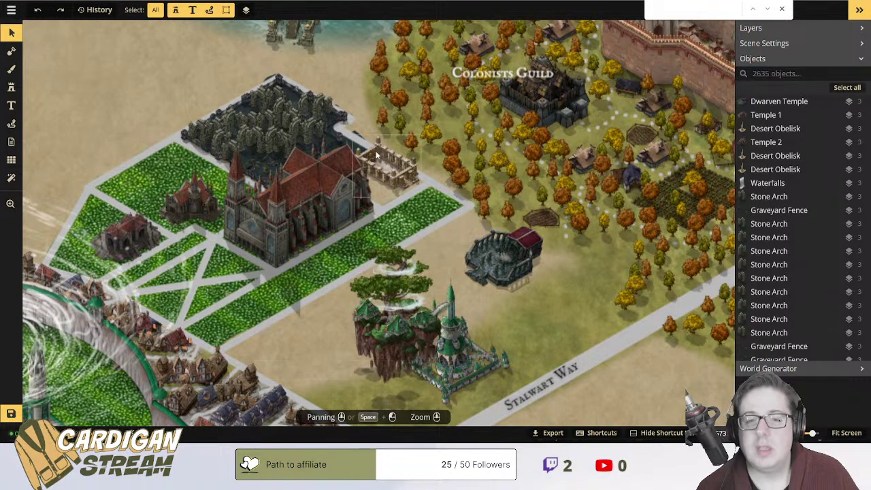
# Choose the Elven Building 7 stamp from the Elves (HD) set in the Fantasy Regional HD stamp catalog.
pyautogui.moveTo(417, 166); pyautogui.dragTo(325, 130)
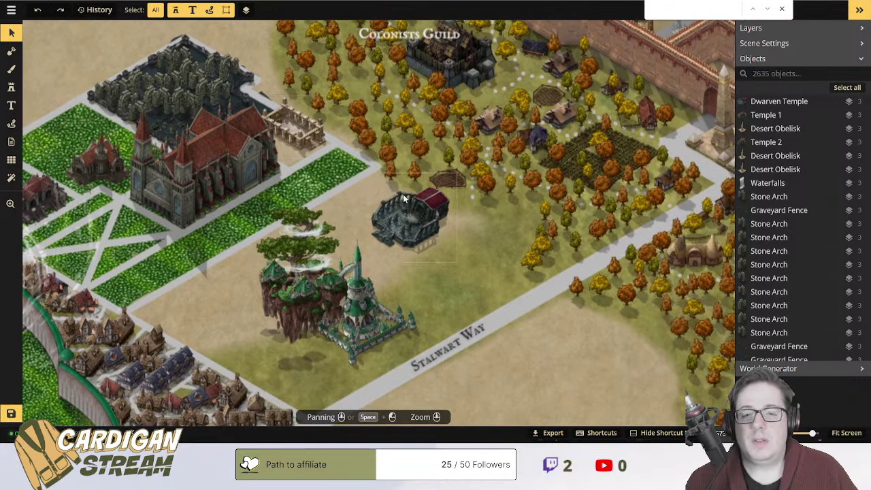
pyautogui.moveTo(407, 216); pyautogui.dragTo(455, 144)
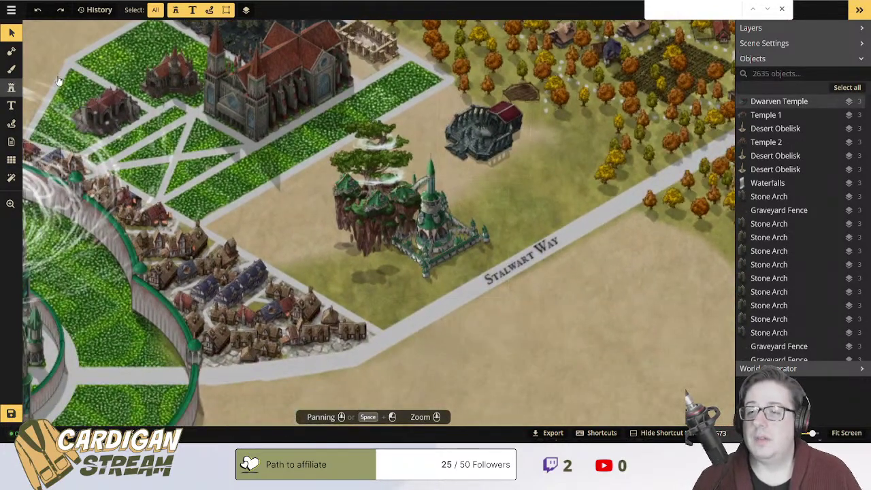
pyautogui.click(11, 87)
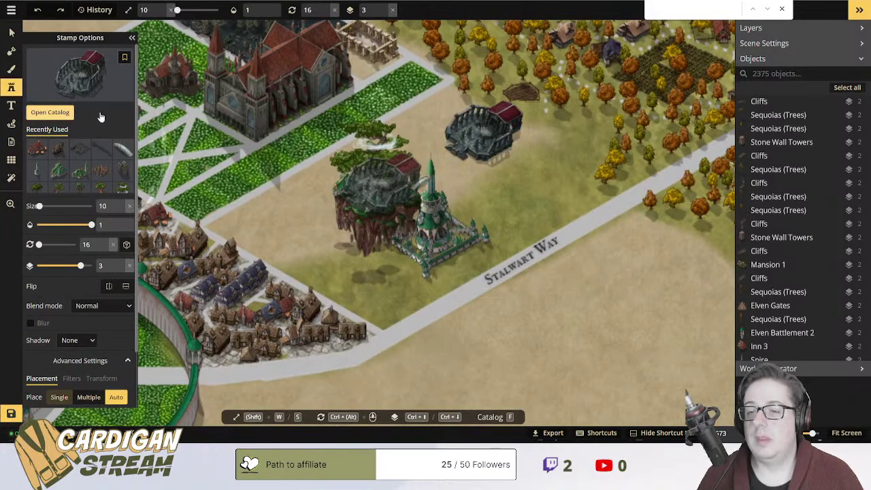
pyautogui.click(91, 111)
pyautogui.scroll(-10, 311, 188)
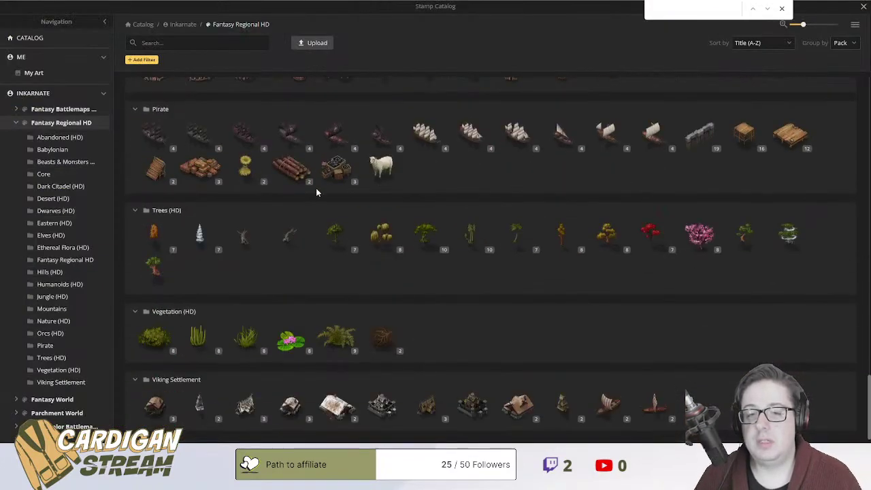
pyautogui.scroll(20, 316, 188)
pyautogui.scroll(-4, 317, 188)
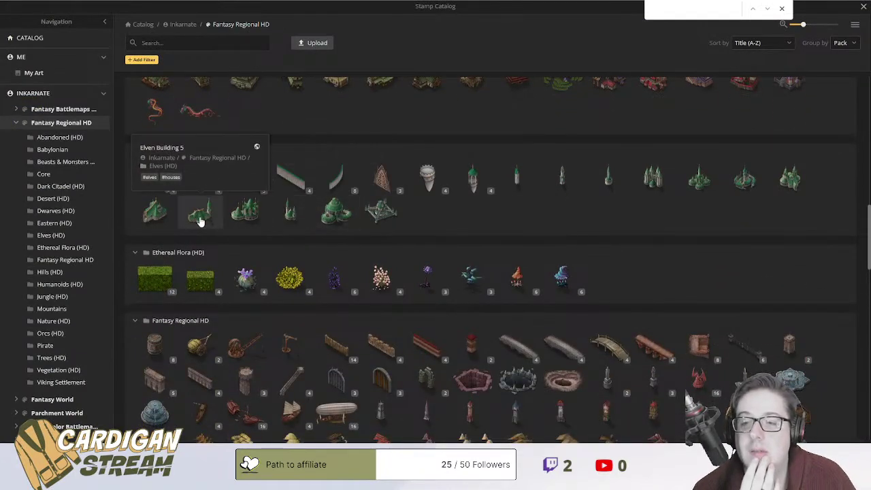
pyautogui.click(288, 212)
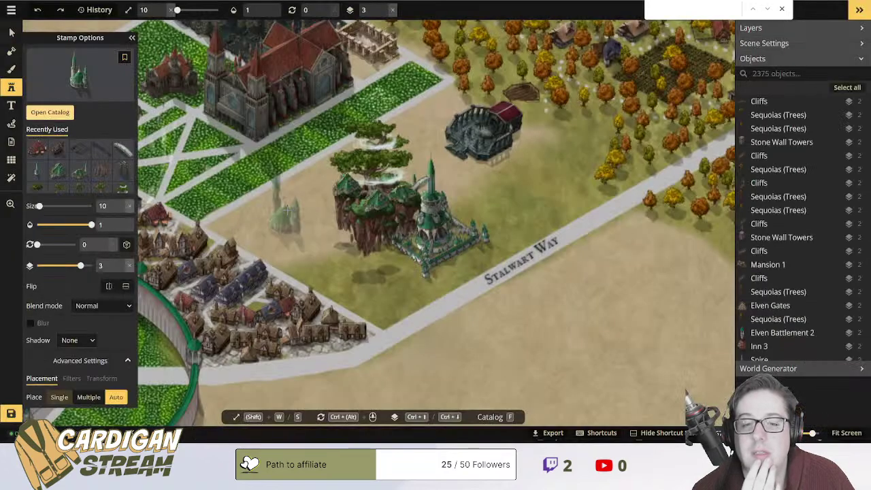
# Place an Elven Building 7 in front of the Elven Capital's southwest side and enlarge it slightly.
pyautogui.click(403, 254)
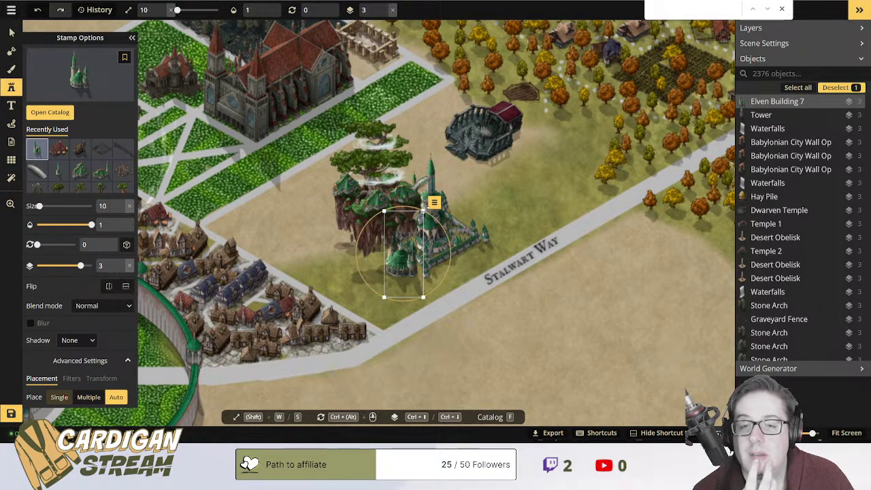
pyautogui.moveTo(423, 212); pyautogui.dragTo(431, 195)
pyautogui.moveTo(410, 261)
pyautogui.mouseDown()
pyautogui.moveTo(420, 281)
pyautogui.moveTo(484, 235)
pyautogui.moveTo(497, 210)
pyautogui.moveTo(397, 253)
pyautogui.moveTo(397, 266)
pyautogui.moveTo(419, 270)
pyautogui.mouseUp()
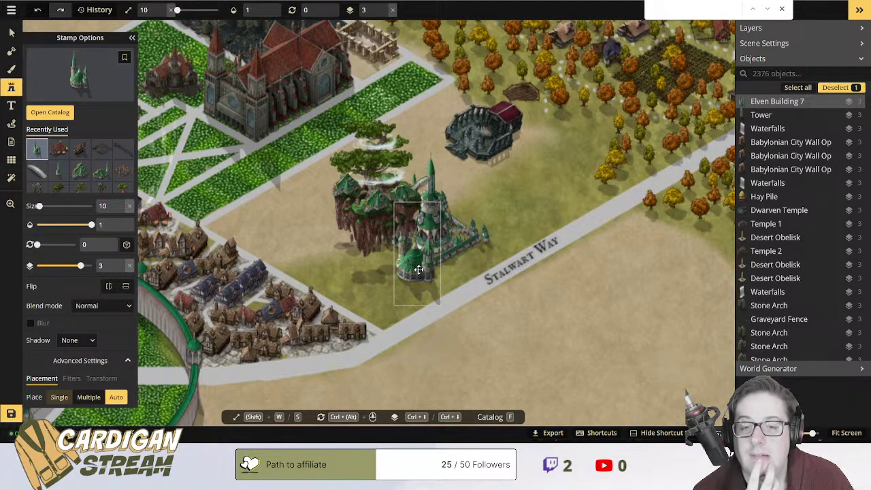
pyautogui.moveTo(419, 270); pyautogui.dragTo(419, 270)
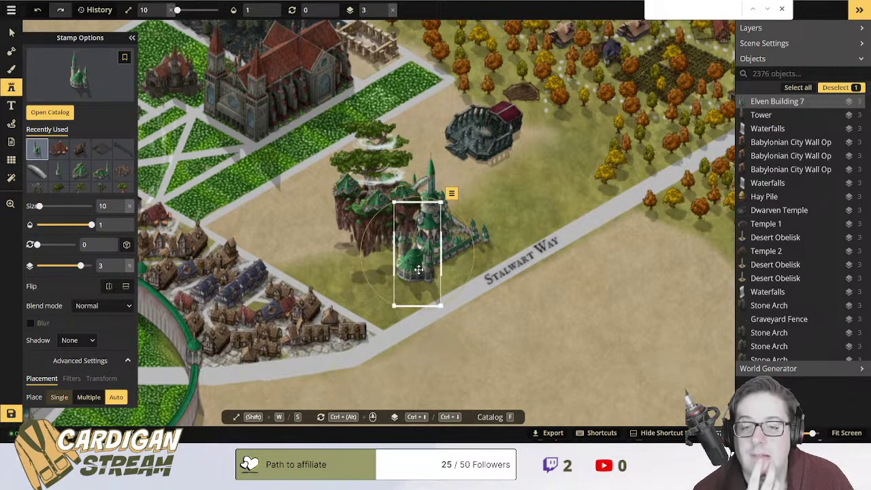
# Set the new elven building's layer to 5 and shrink it to fit over the Elven Capital's southern corner.
pyautogui.click(121, 263)
pyautogui.click(121, 263)
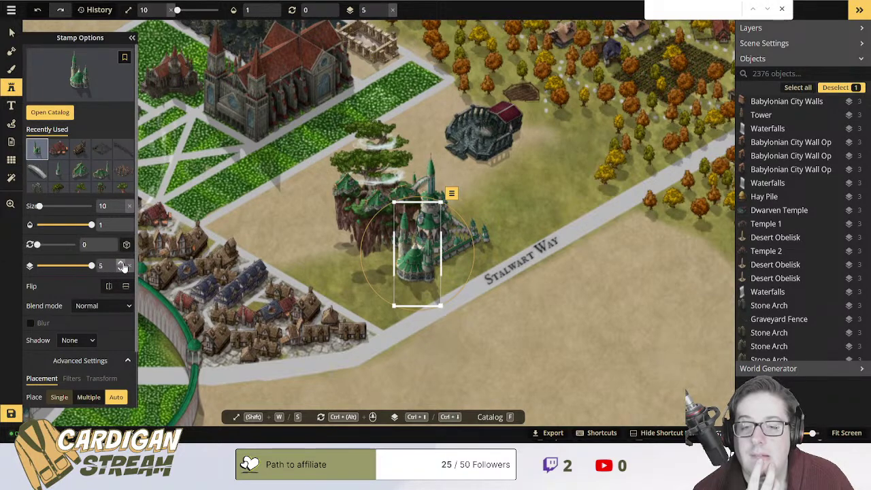
pyautogui.moveTo(417, 265); pyautogui.dragTo(422, 272)
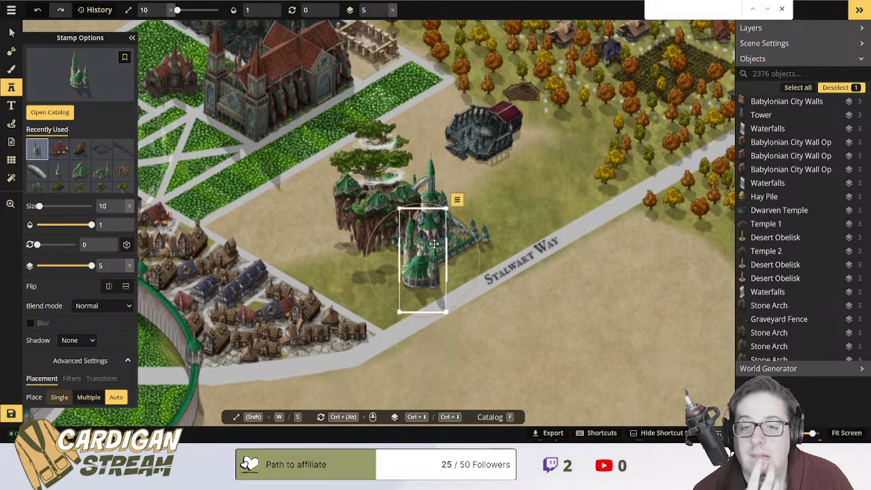
pyautogui.moveTo(445, 208); pyautogui.dragTo(438, 227)
pyautogui.moveTo(410, 279); pyautogui.dragTo(419, 271)
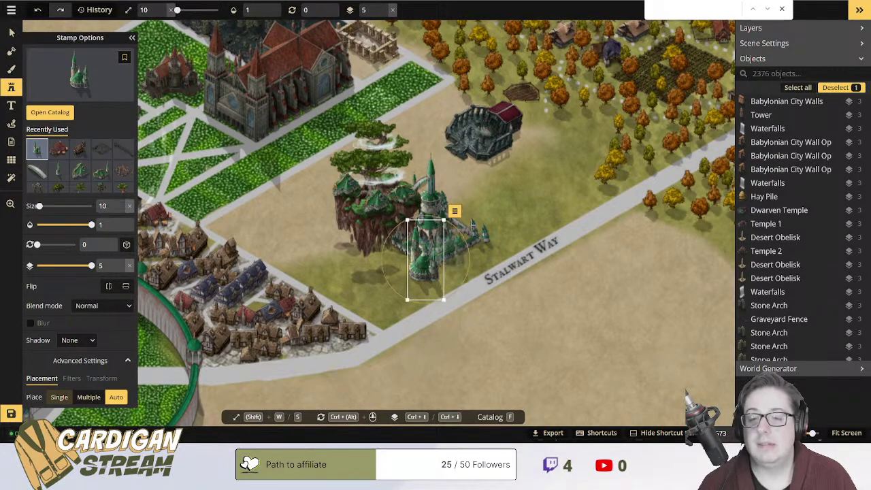
# Place a second Elven Building 7 on layer 5 over the Elven Capital's eastern corner, beside Stalwart Way.
pyautogui.click(487, 224)
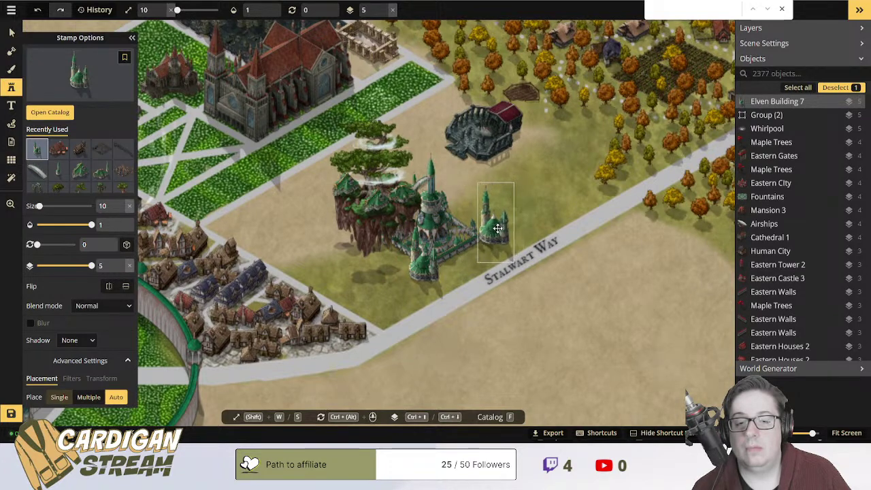
pyautogui.click(497, 230)
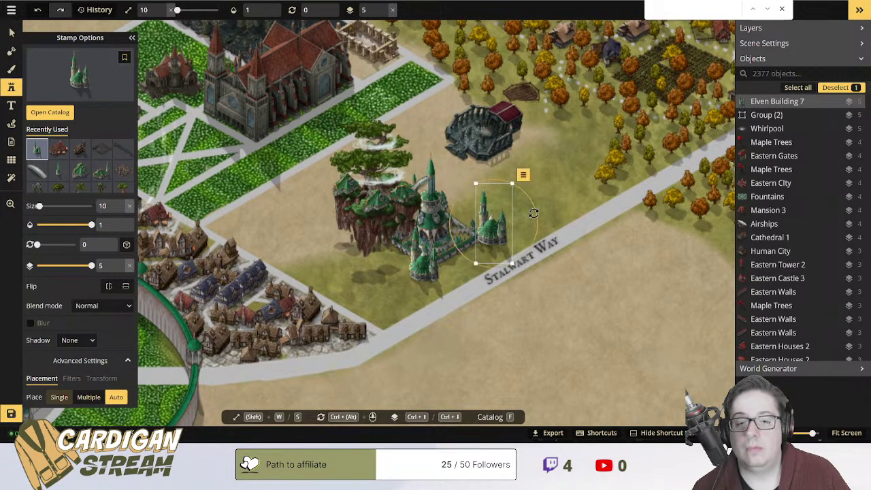
pyautogui.click(11, 32)
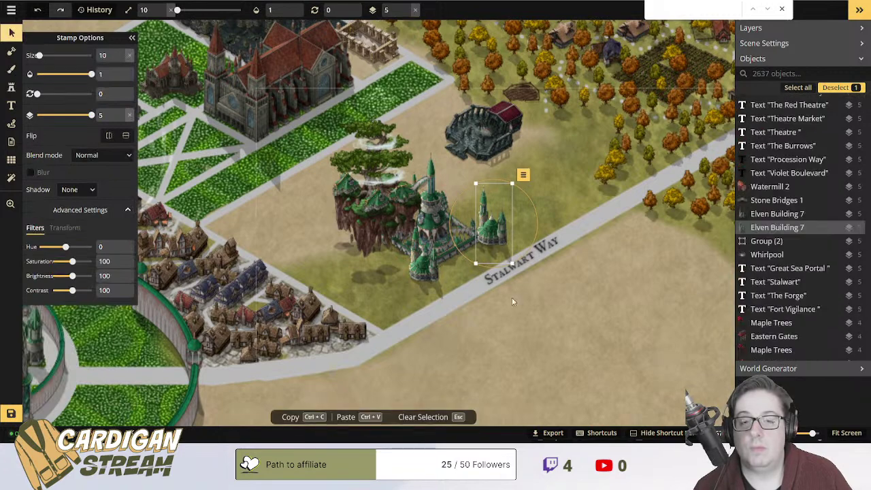
pyautogui.click(504, 292)
pyautogui.moveTo(509, 204); pyautogui.dragTo(457, 225)
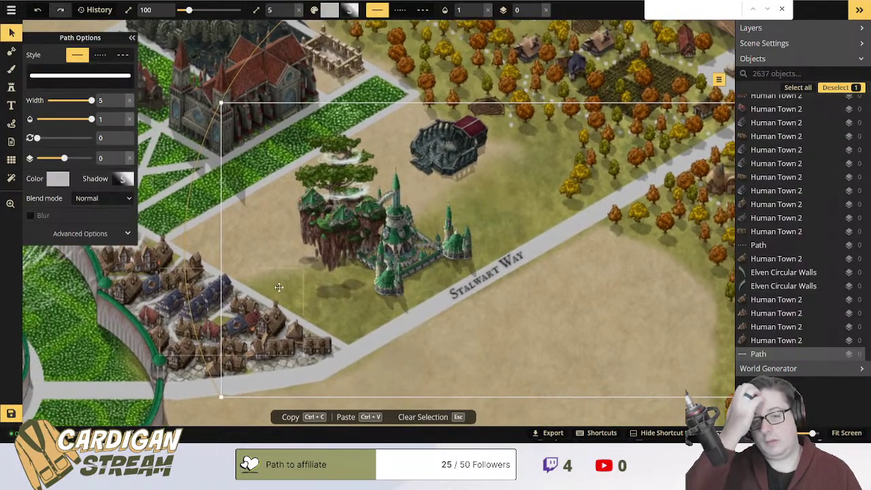
# Choose the Elven Building 5 stamp from the Elves (HD) set in the stamp catalog.
pyautogui.click(11, 87)
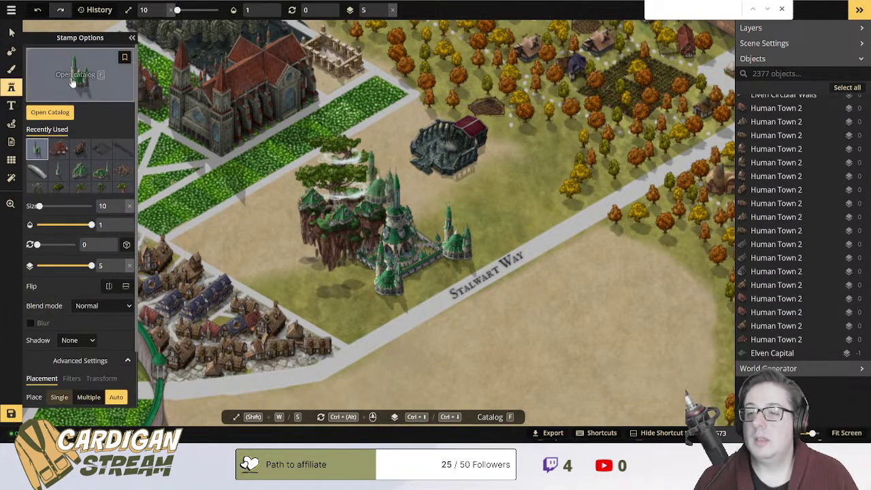
pyautogui.click(73, 77)
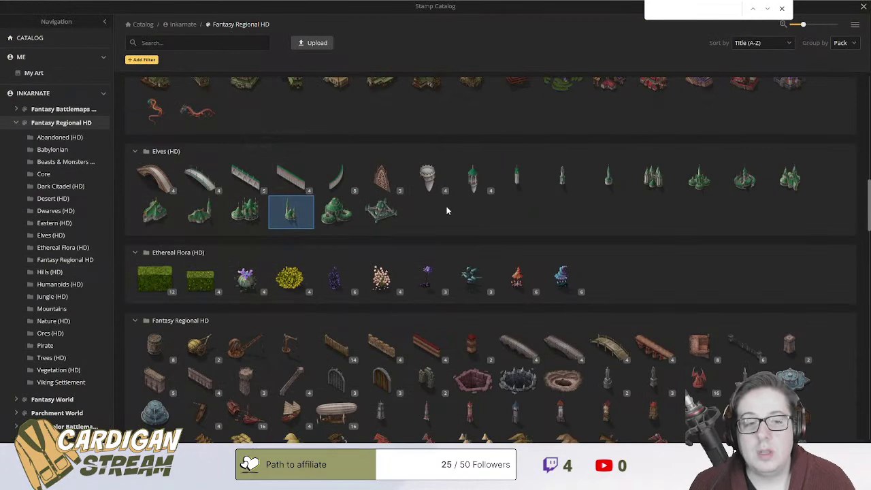
pyautogui.scroll(2, 441, 208)
pyautogui.scroll(-1, 441, 211)
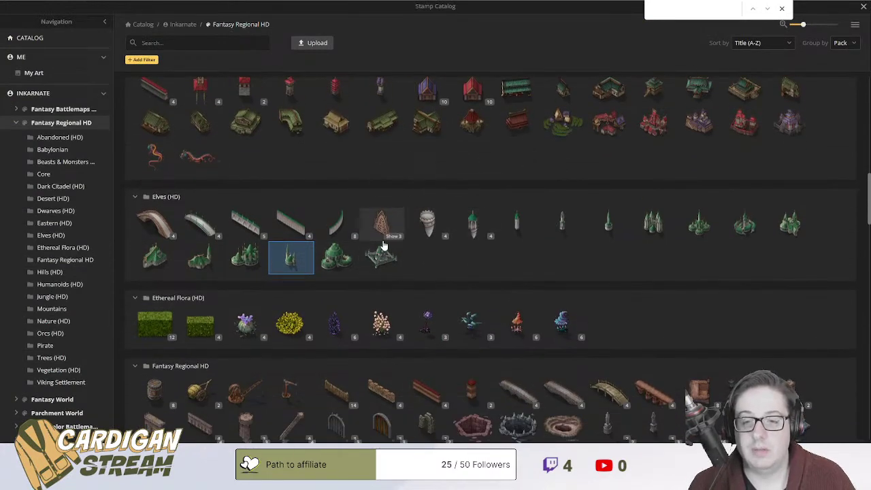
pyautogui.click(205, 261)
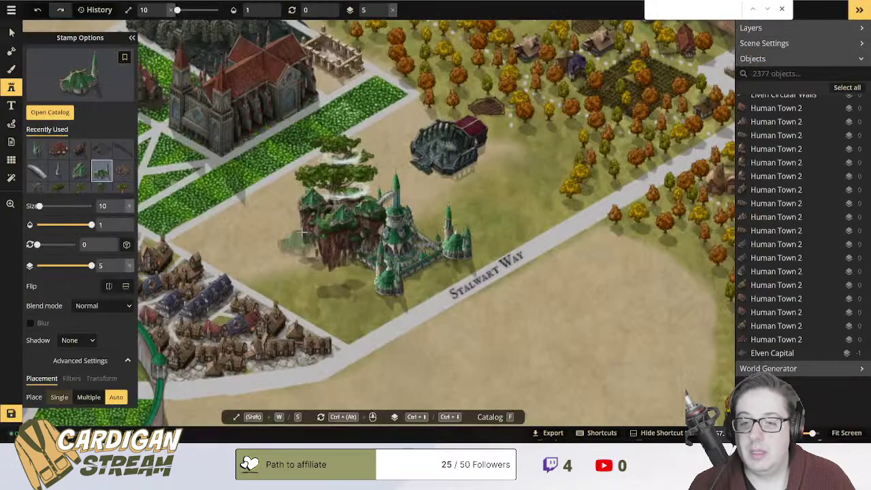
# Try an Elven Building 5 at several spots southwest of the Elven Capital, on layers -4 and 1, and delete it.
pyautogui.click(348, 273)
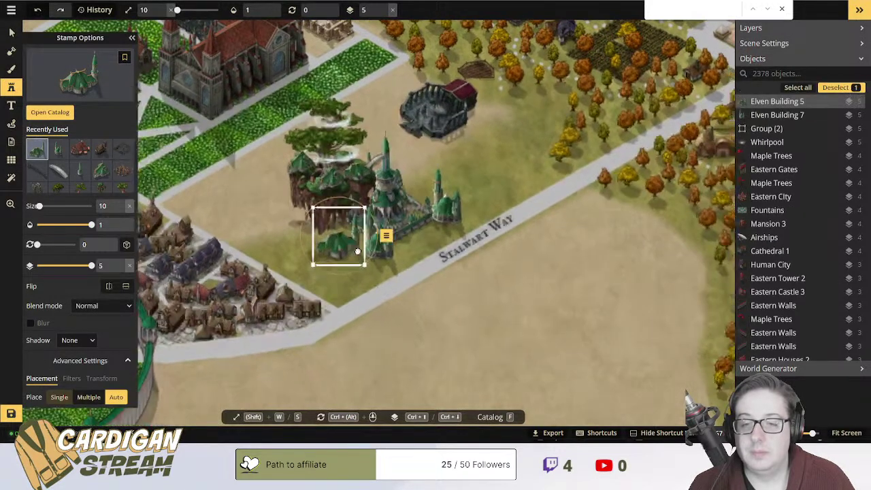
pyautogui.moveTo(339, 250); pyautogui.dragTo(324, 244)
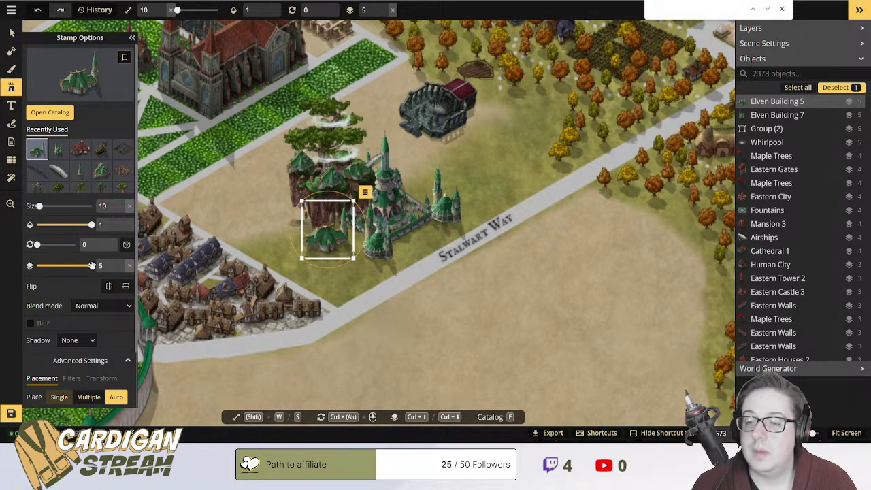
pyautogui.moveTo(68, 267); pyautogui.dragTo(55, 267)
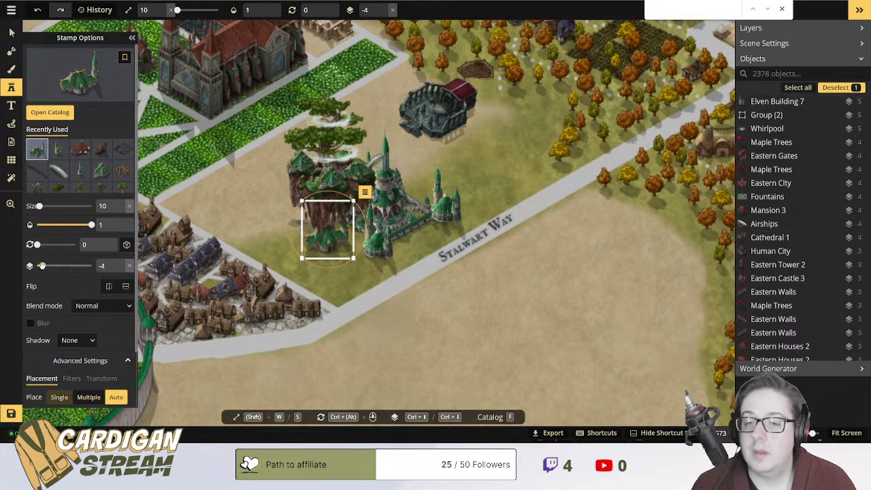
pyautogui.moveTo(327, 243); pyautogui.dragTo(326, 246)
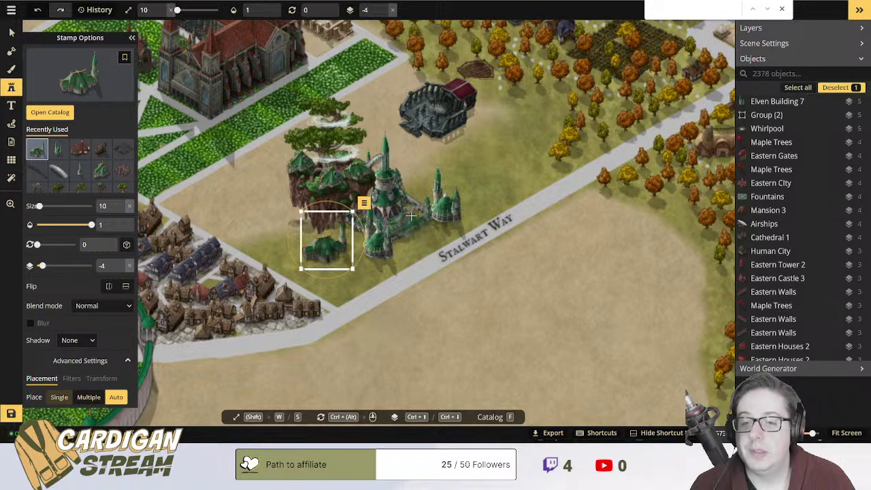
pyautogui.moveTo(322, 250); pyautogui.dragTo(341, 263)
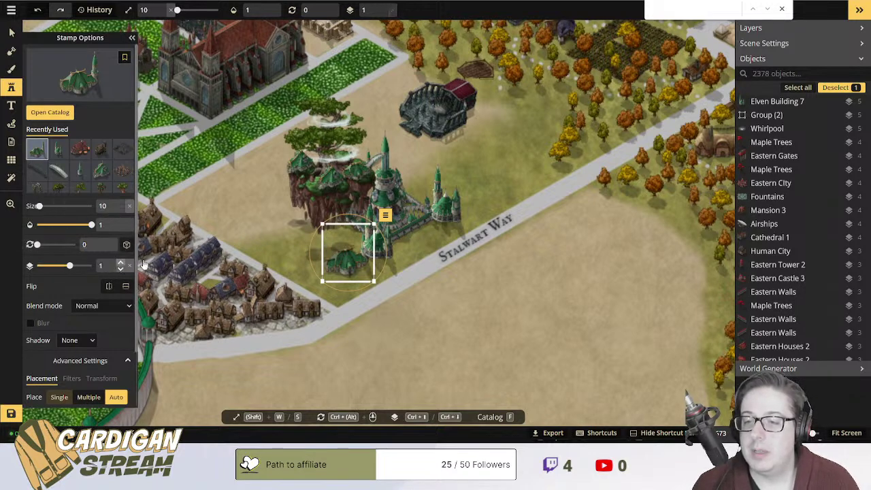
pyautogui.moveTo(347, 255); pyautogui.dragTo(307, 251)
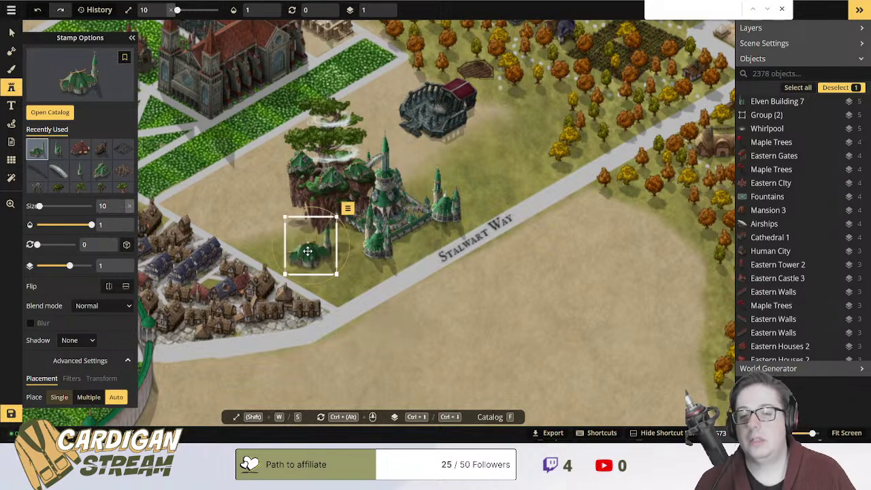
pyautogui.press('Delete')
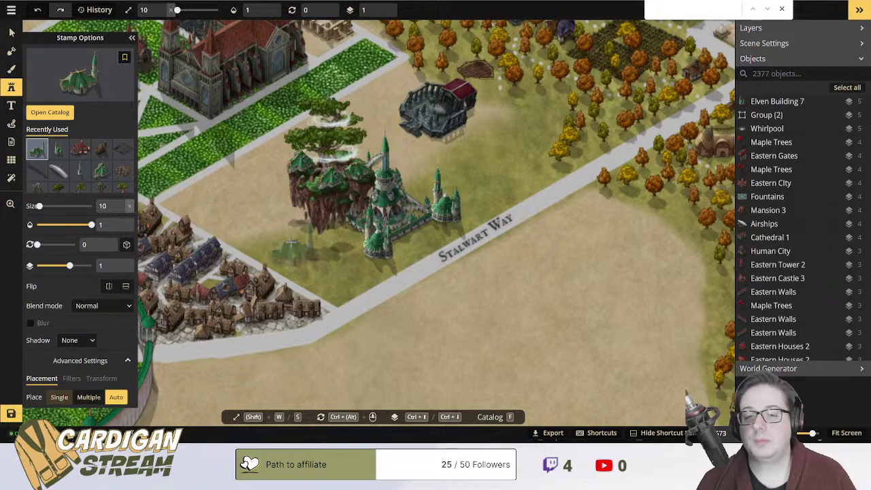
# Choose the golden-yellow tree stamp from the Trees (HD) set in the stamp catalog.
pyautogui.click(84, 77)
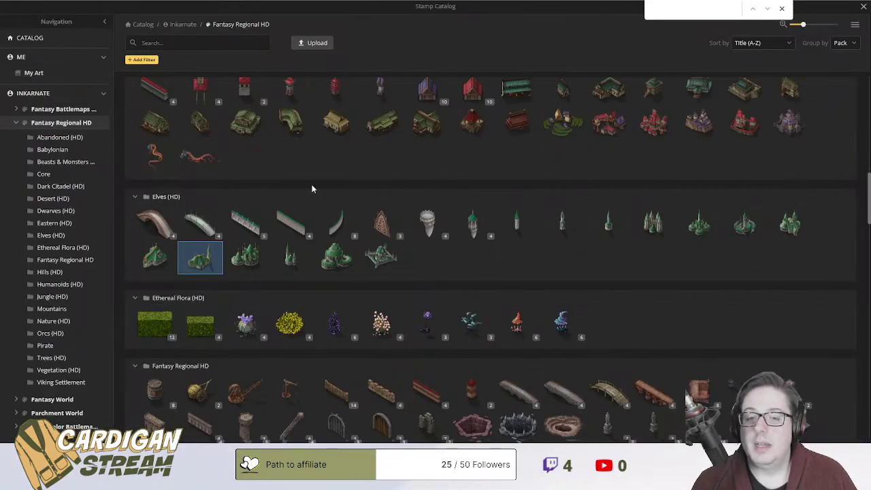
pyautogui.scroll(-10, 399, 235)
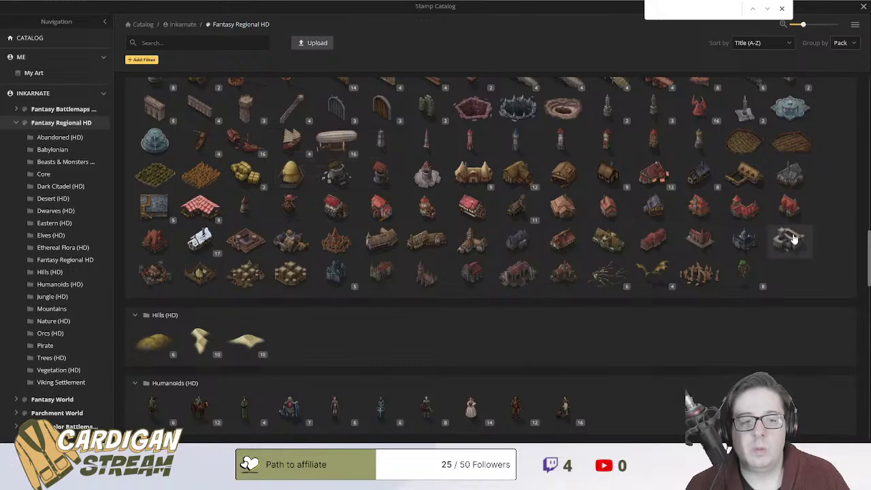
pyautogui.scroll(2, 599, 170)
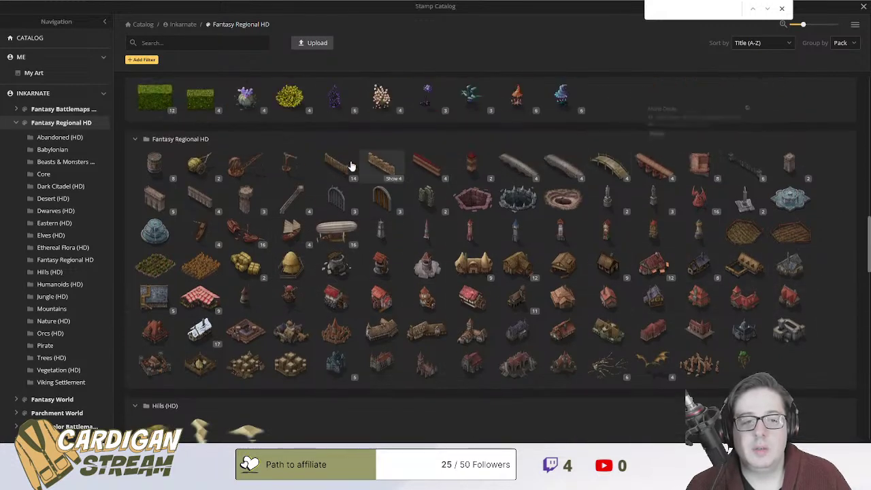
pyautogui.scroll(-20, 282, 201)
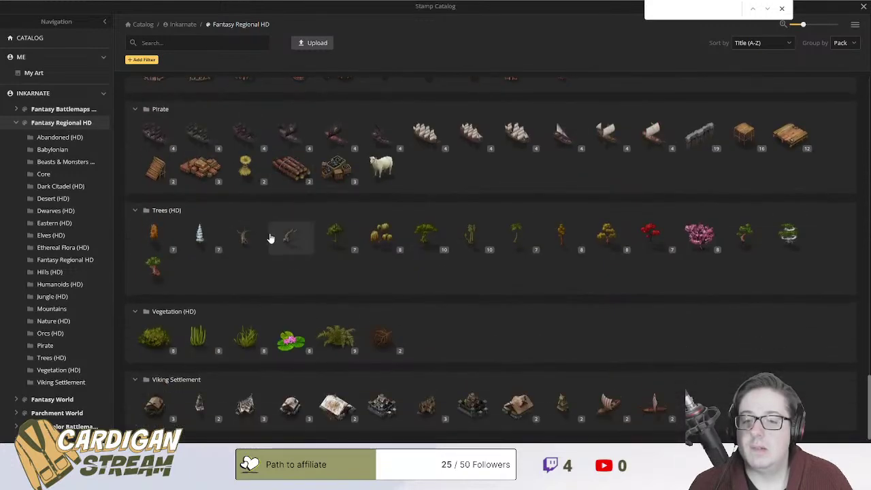
pyautogui.moveTo(327, 238)
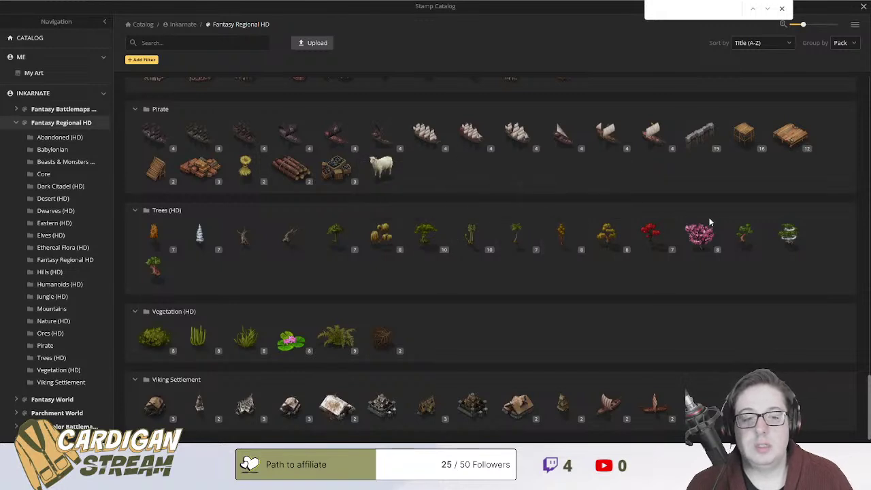
pyautogui.moveTo(740, 237)
pyautogui.moveTo(792, 231)
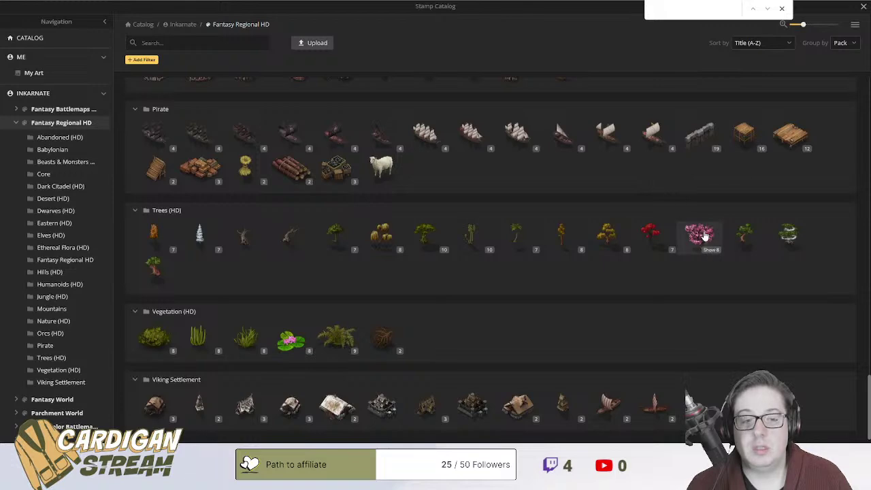
pyautogui.moveTo(704, 236)
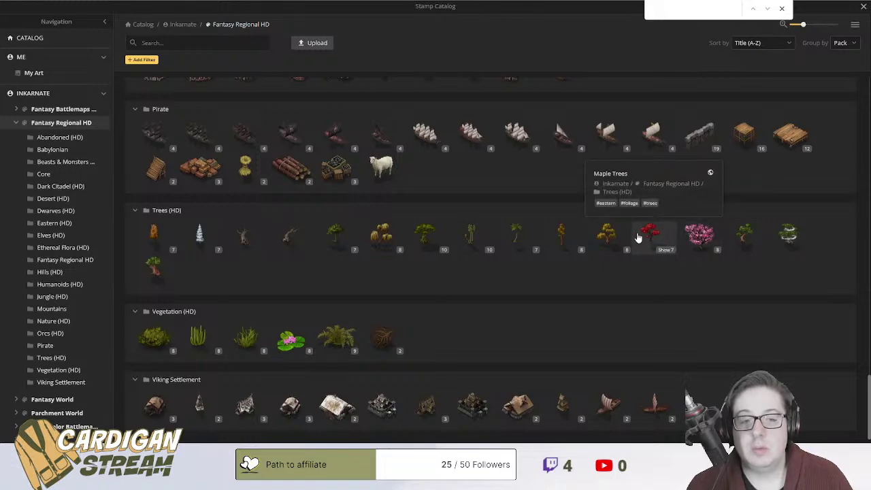
pyautogui.click(613, 236)
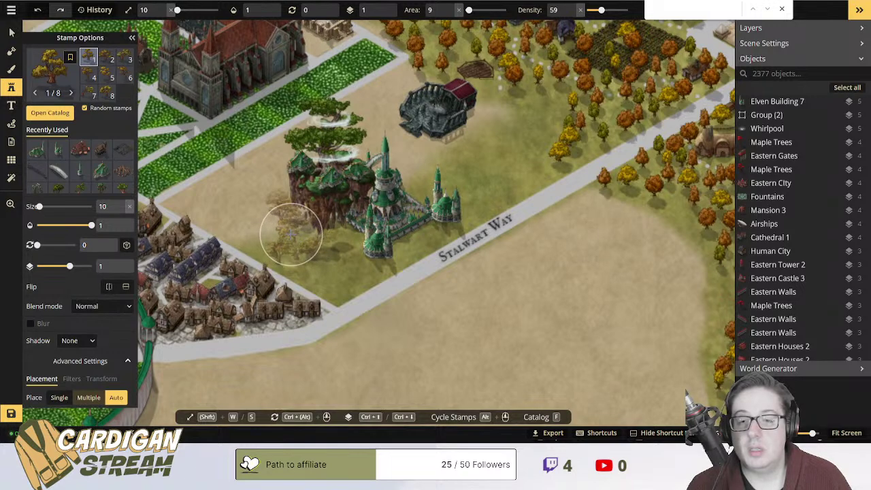
# Try scattering the yellow trees over the grass southwest of the Elven Capital, and undo them.
pyautogui.moveTo(292, 232)
pyautogui.mouseDown()
pyautogui.moveTo(349, 253)
pyautogui.moveTo(331, 271)
pyautogui.mouseUp()
pyautogui.click(443, 233)
pyautogui.moveTo(443, 234)
pyautogui.mouseDown()
pyautogui.moveTo(467, 171)
pyautogui.moveTo(467, 184)
pyautogui.mouseUp()
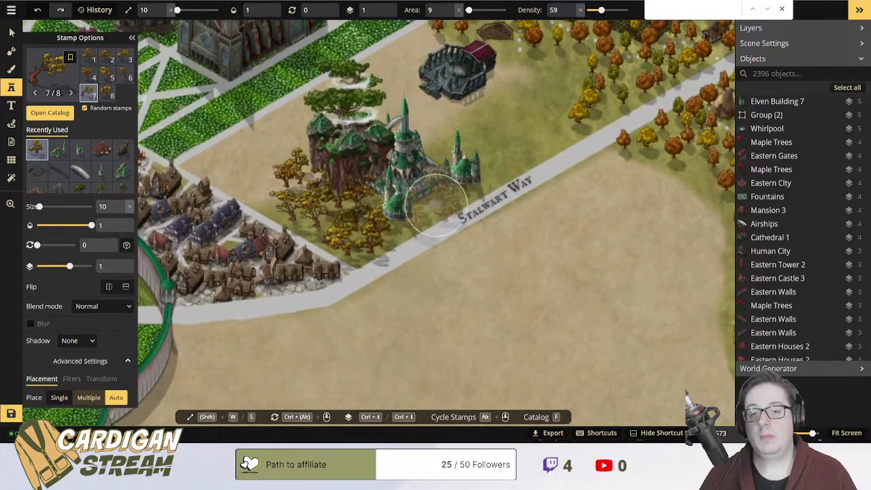
pyautogui.hotkey('ctrl', 'z')
pyautogui.hotkey('ctrl', 'z')
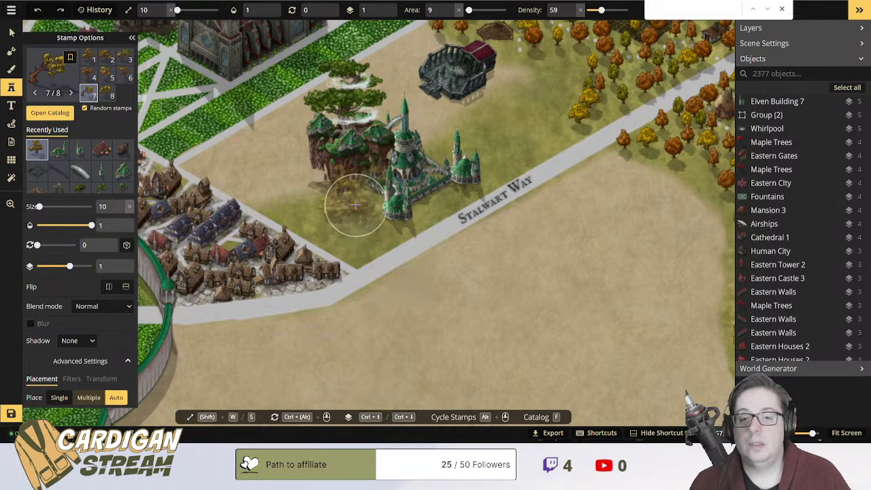
# Choose the red Maple Trees stamp from the Trees (HD) set in the stamp catalog.
pyautogui.click(46, 76)
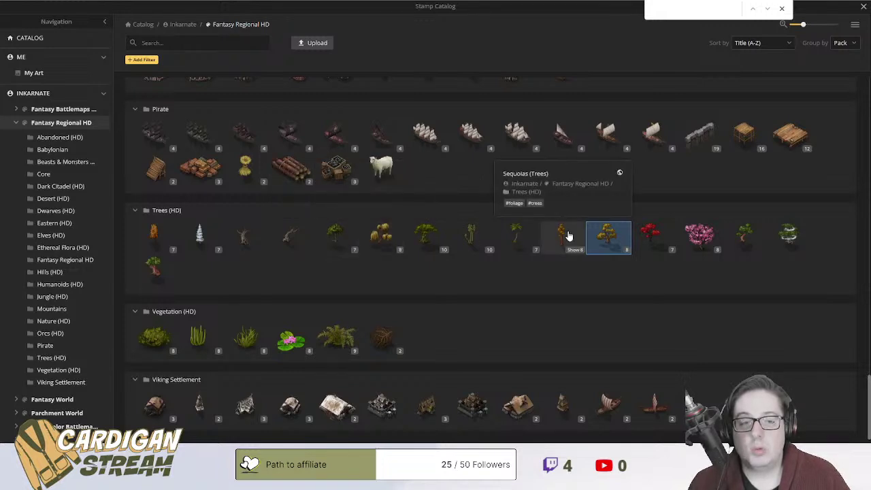
pyautogui.click(651, 235)
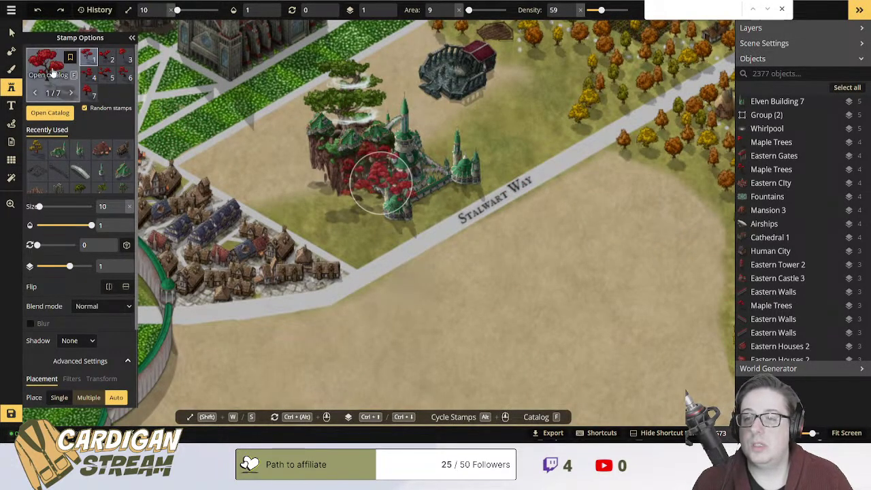
# Look through the Fantasy Regional HD stamp sets for foliage or buildings suited to the elven quarter, and leave the catalog.
pyautogui.press('f')
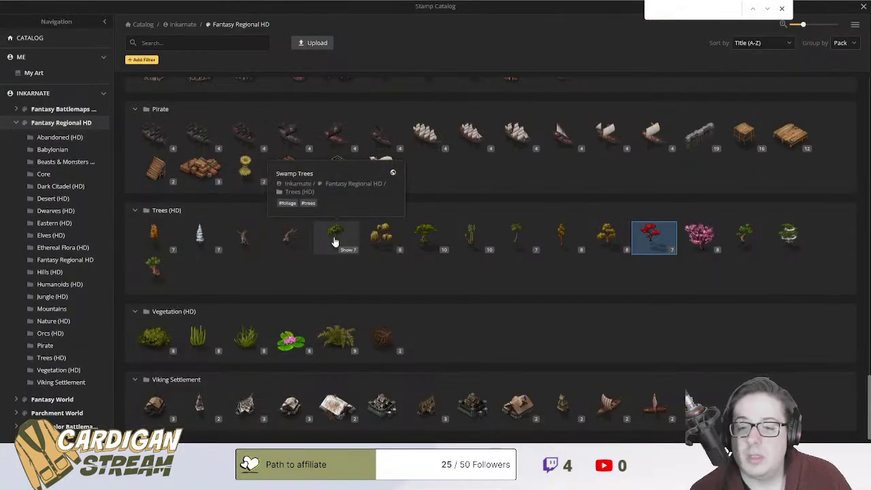
pyautogui.scroll(10, 325, 242)
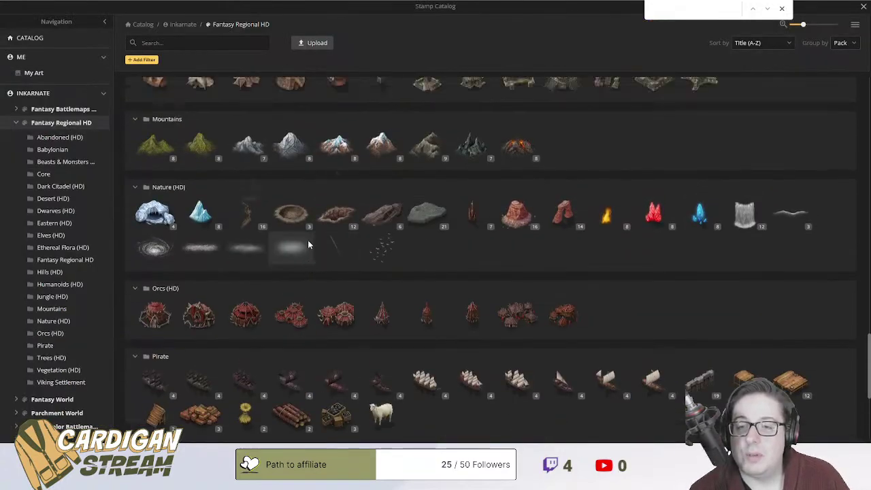
pyautogui.scroll(8, 308, 243)
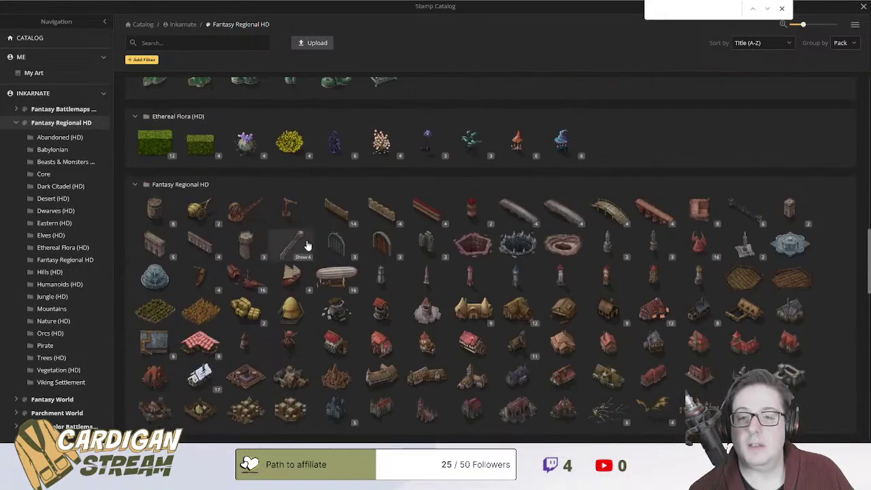
pyautogui.scroll(4, 307, 243)
pyautogui.scroll(10, 308, 244)
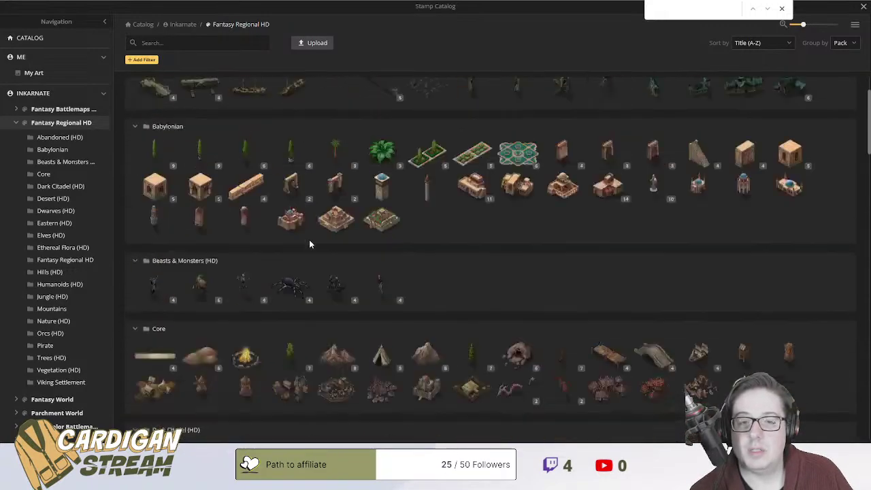
pyautogui.scroll(-12, 310, 244)
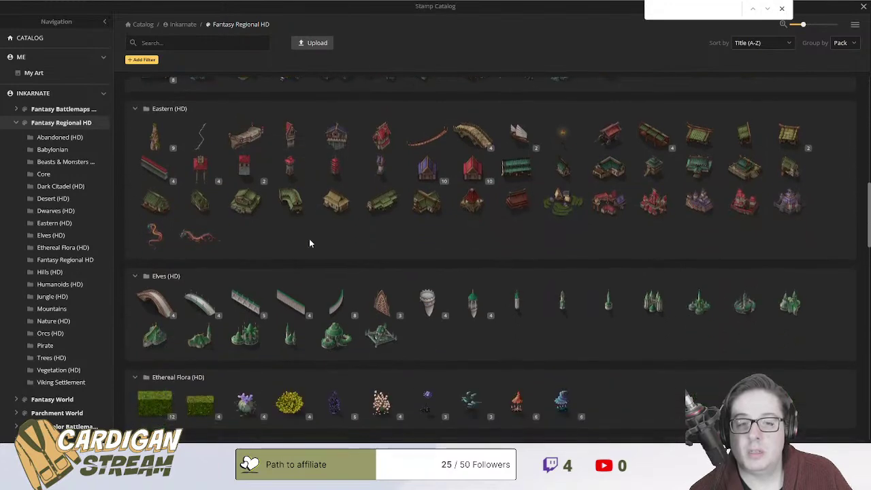
pyautogui.scroll(-3, 310, 243)
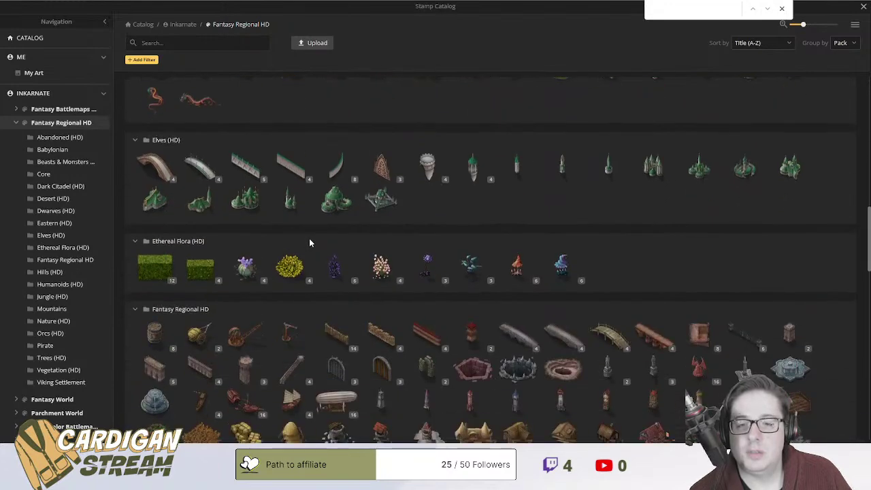
pyautogui.scroll(-5, 310, 243)
pyautogui.scroll(-3, 310, 243)
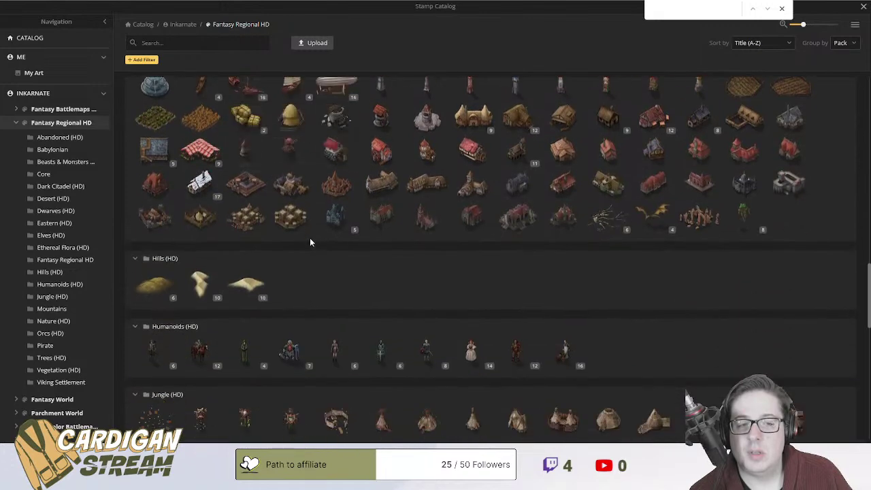
pyautogui.scroll(-5, 310, 243)
pyautogui.scroll(-6, 310, 243)
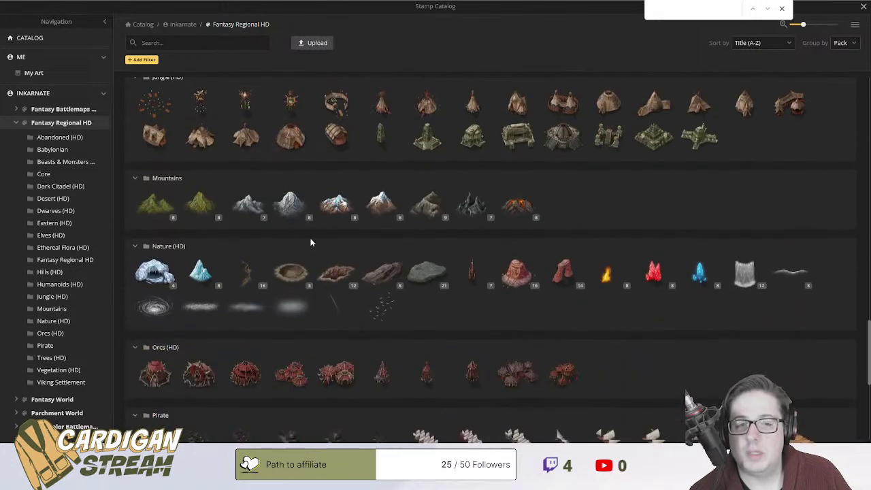
pyautogui.scroll(-3, 311, 238)
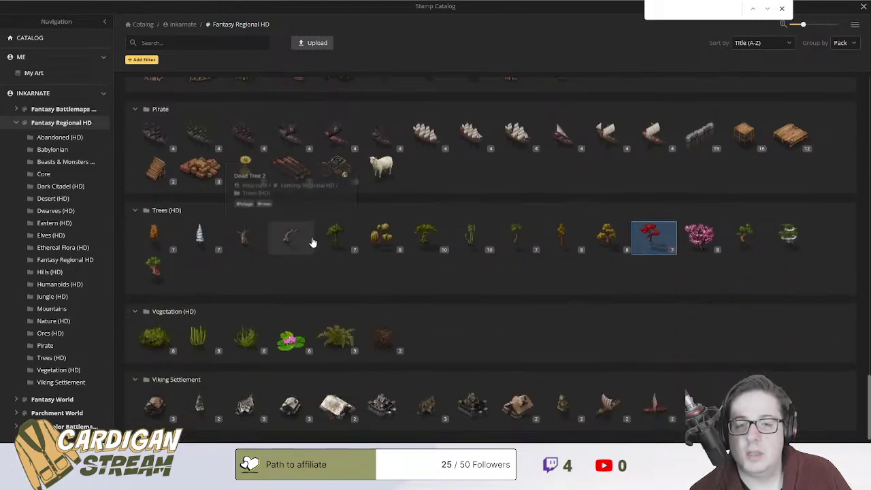
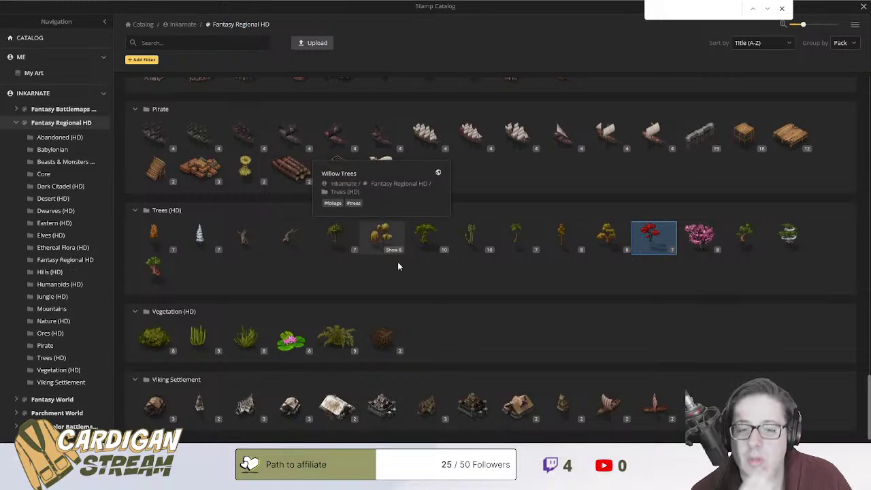
pyautogui.press('f')
# Pick up the Fall Trees stamp and its layer 2 setting from a yellow tree beside Stalwart Way, and confirm it in the catalog.
pyautogui.moveTo(597, 150); pyautogui.dragTo(466, 214)
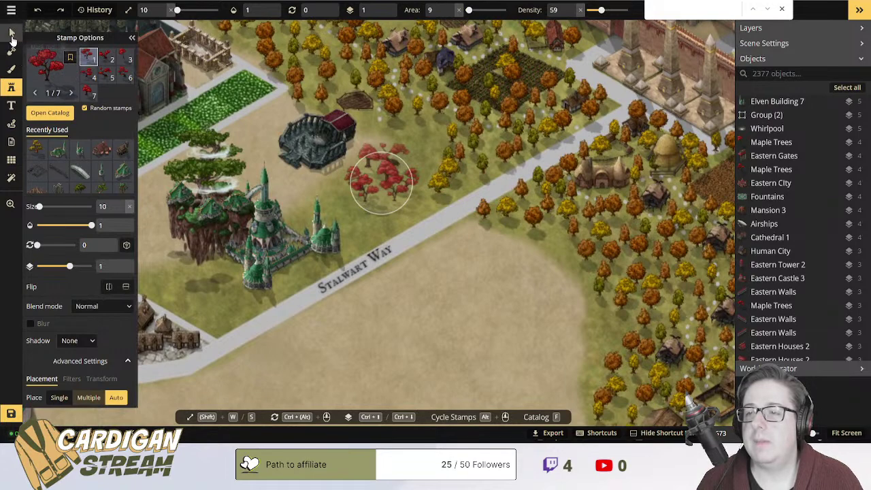
pyautogui.click(12, 35)
pyautogui.click(441, 182)
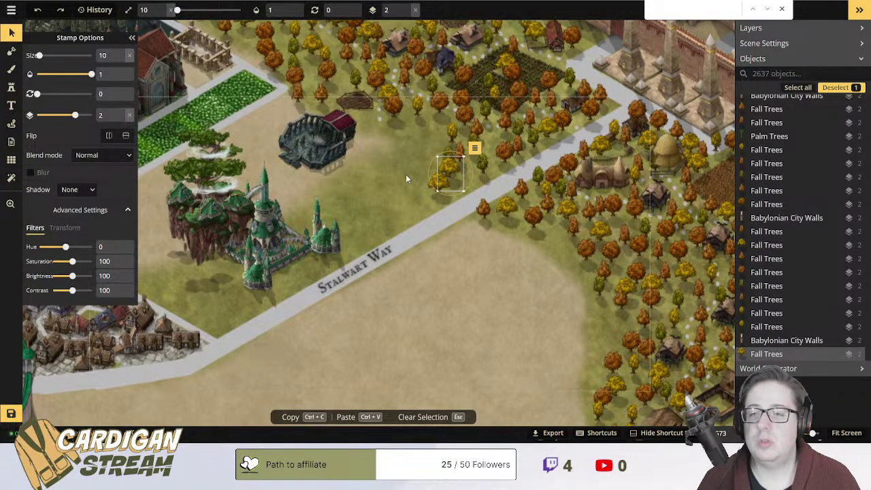
pyautogui.click(11, 90)
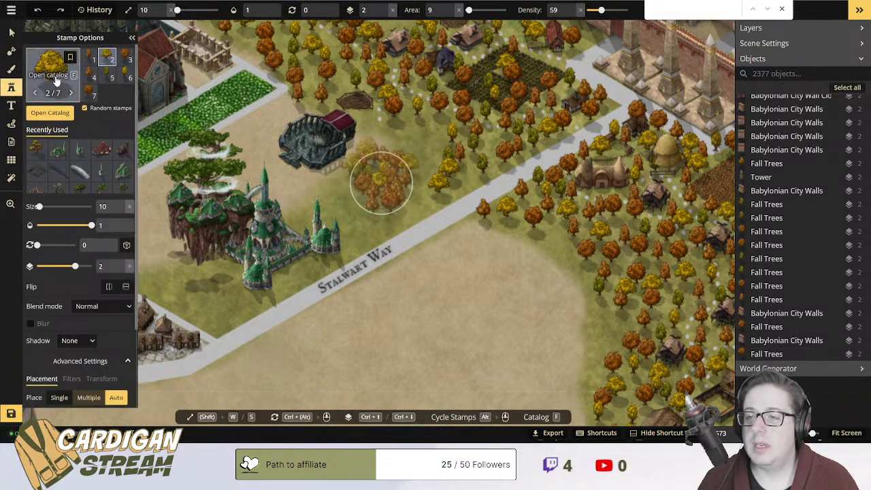
pyautogui.click(49, 68)
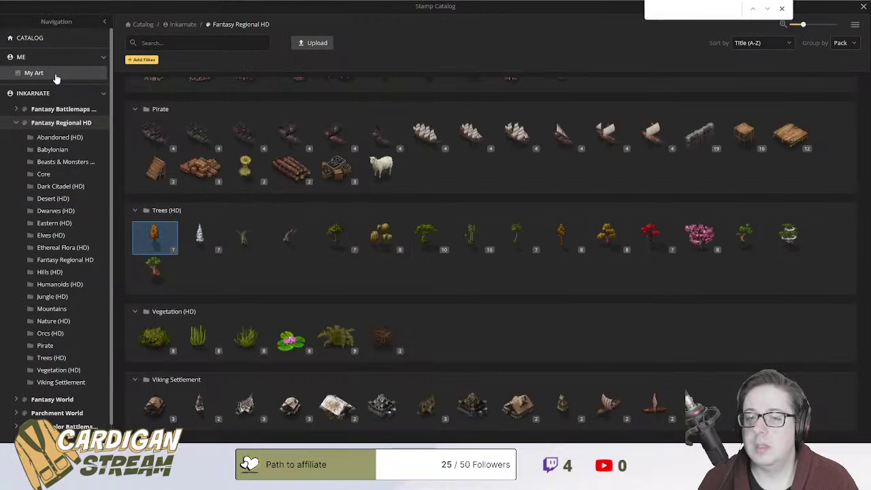
pyautogui.doubleClick(158, 240)
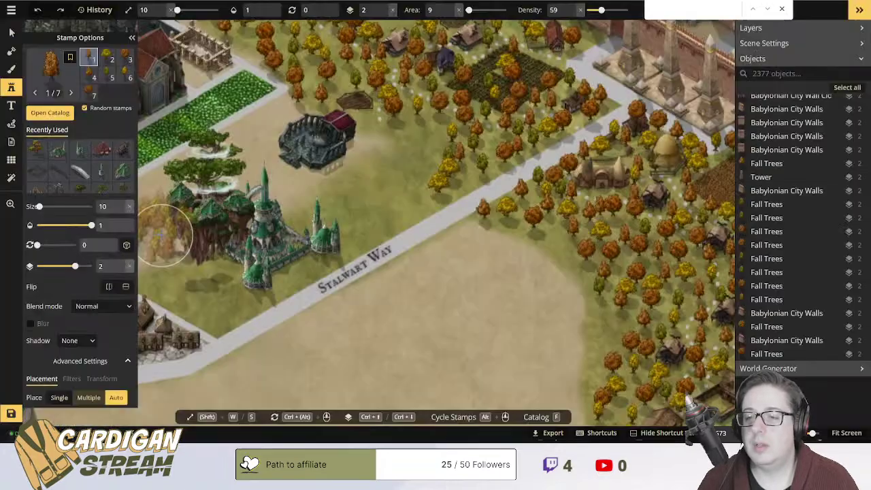
pyautogui.moveTo(332, 199); pyautogui.dragTo(475, 125)
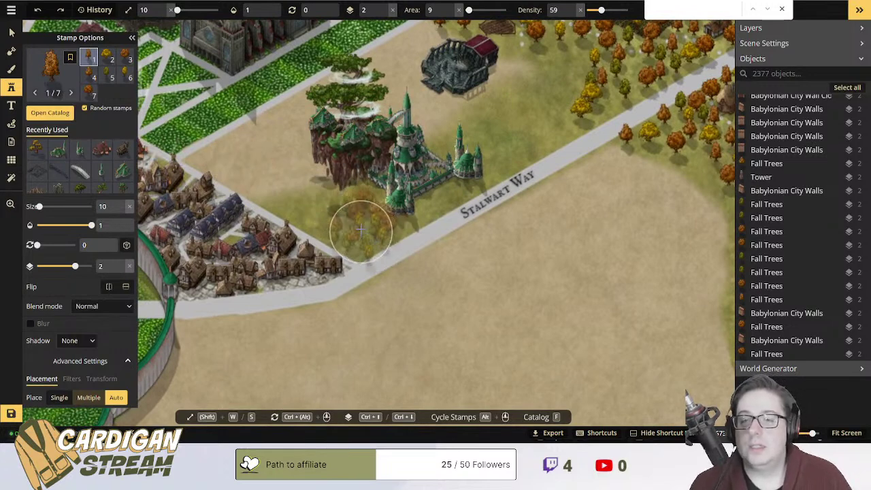
# Try a patch of Fall Trees southwest of the elven castle, undo it, and set the fill density to 46.
pyautogui.click(361, 228)
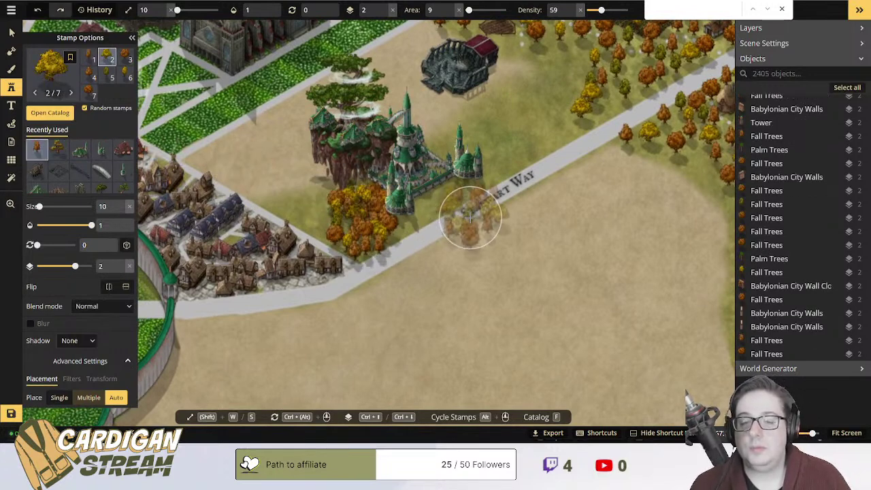
pyautogui.hotkey('ctrl', 'z')
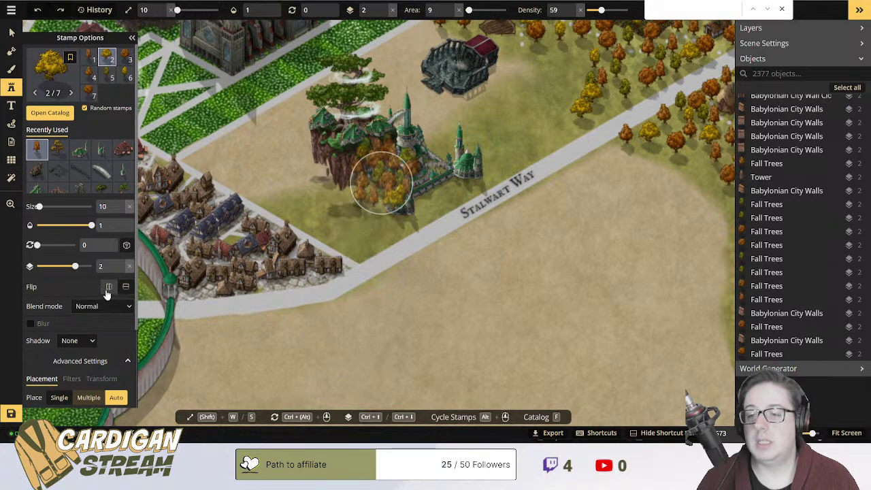
pyautogui.scroll(-3, 92, 349)
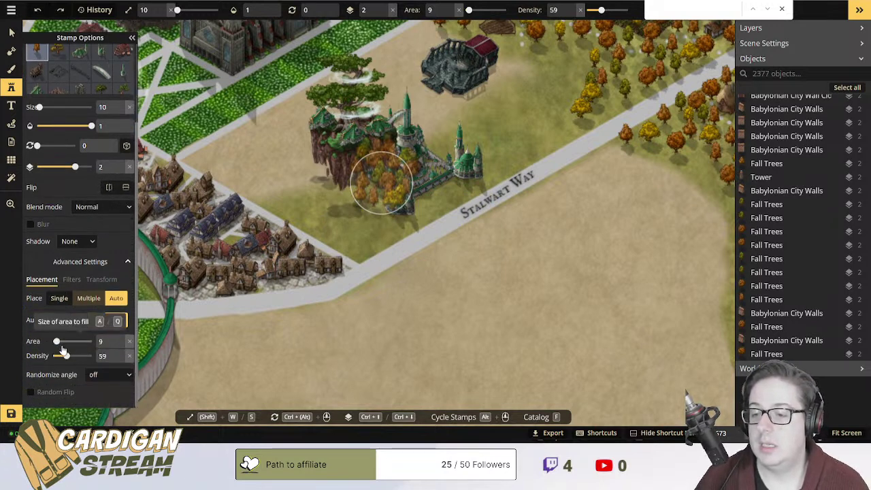
pyautogui.moveTo(66, 362); pyautogui.dragTo(58, 356)
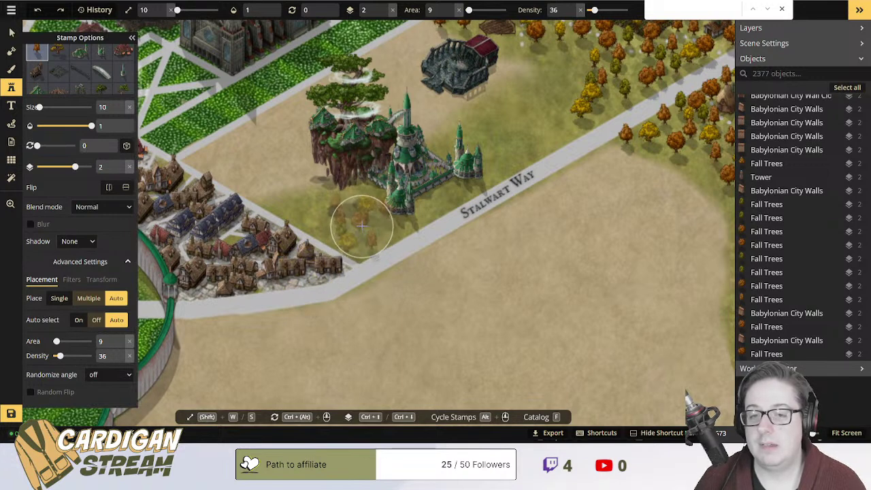
pyautogui.moveTo(60, 356); pyautogui.dragTo(63, 356)
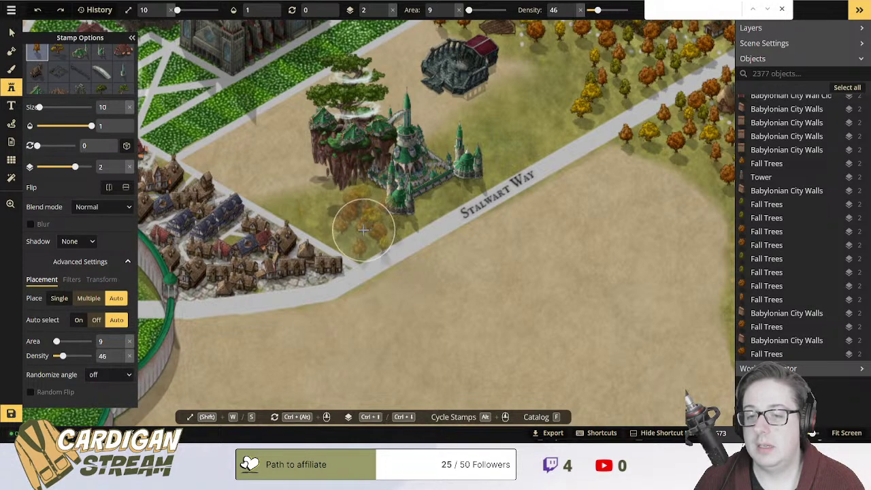
# Scatter Fall Trees around and behind the elven buildings, filling the land between Stalwart Way, the houses and the hedged garden.
pyautogui.moveTo(363, 228)
pyautogui.mouseDown()
pyautogui.moveTo(356, 209)
pyautogui.moveTo(311, 202)
pyautogui.moveTo(265, 172)
pyautogui.moveTo(424, 184)
pyautogui.moveTo(402, 200)
pyautogui.moveTo(407, 208)
pyautogui.moveTo(453, 170)
pyautogui.moveTo(449, 162)
pyautogui.moveTo(531, 134)
pyautogui.moveTo(587, 107)
pyautogui.moveTo(549, 118)
pyautogui.moveTo(621, 74)
pyautogui.moveTo(680, 55)
pyautogui.moveTo(626, 61)
pyautogui.mouseUp()
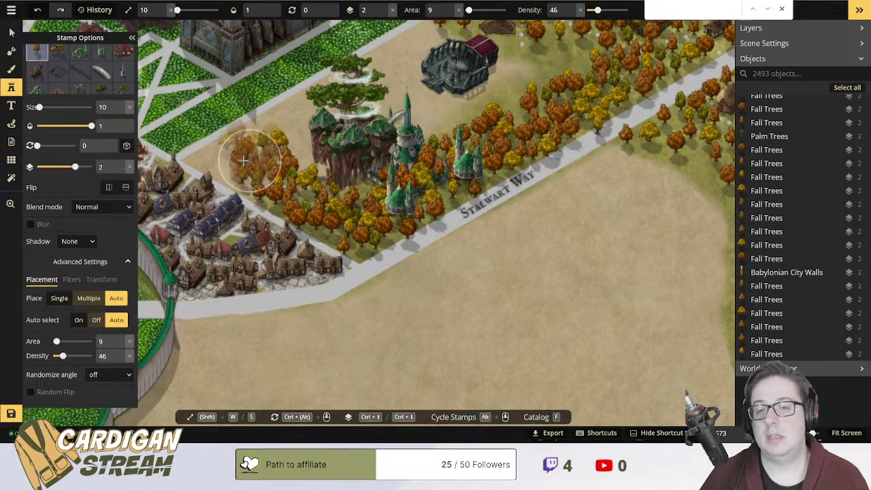
pyautogui.moveTo(232, 161)
pyautogui.mouseDown()
pyautogui.moveTo(289, 132)
pyautogui.moveTo(316, 164)
pyautogui.moveTo(341, 129)
pyautogui.moveTo(342, 93)
pyautogui.moveTo(326, 103)
pyautogui.moveTo(387, 78)
pyautogui.moveTo(368, 79)
pyautogui.moveTo(442, 122)
pyautogui.moveTo(424, 121)
pyautogui.moveTo(454, 123)
pyautogui.moveTo(494, 164)
pyautogui.moveTo(484, 164)
pyautogui.moveTo(469, 136)
pyautogui.moveTo(393, 212)
pyautogui.moveTo(504, 179)
pyautogui.moveTo(544, 182)
pyautogui.mouseUp()
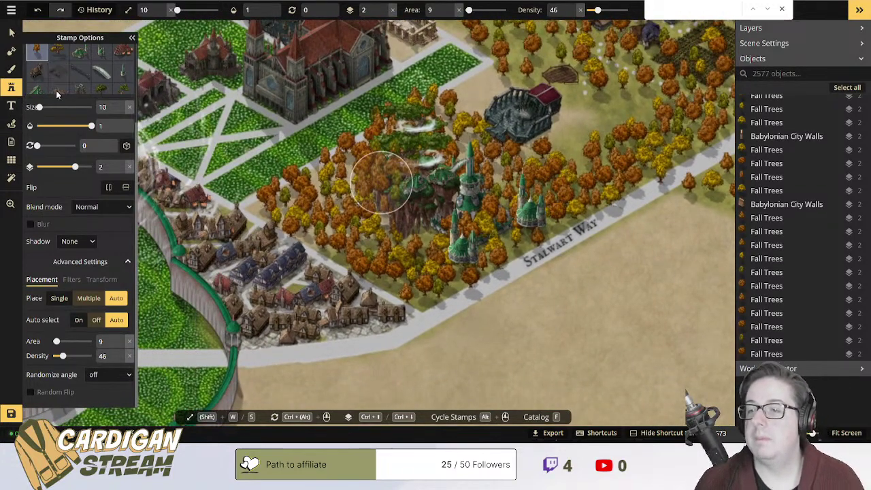
pyautogui.moveTo(370, 155); pyautogui.dragTo(301, 160)
pyautogui.click(381, 182)
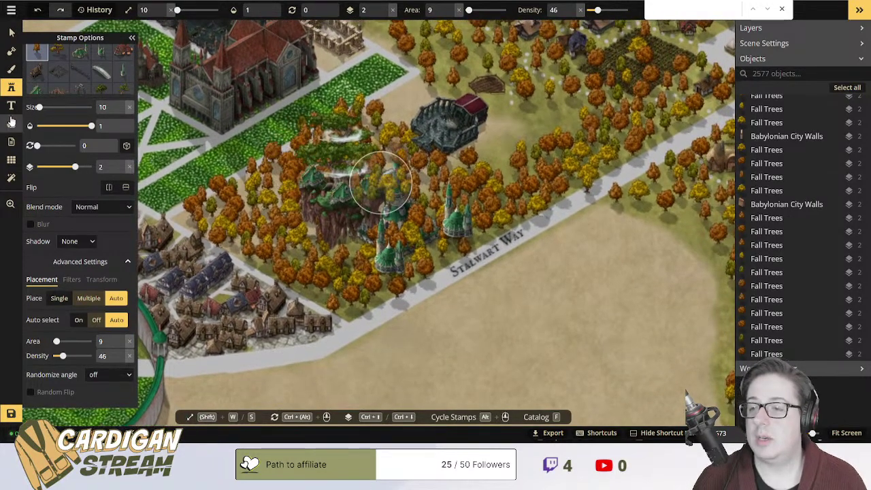
# Move the Fall Trees overlapping the eastern elven tower onto the grass in front of it, beside Stalwart Way.
pyautogui.click(12, 33)
pyautogui.click(450, 229)
pyautogui.click(452, 227)
pyautogui.click(453, 226)
pyautogui.click(448, 233)
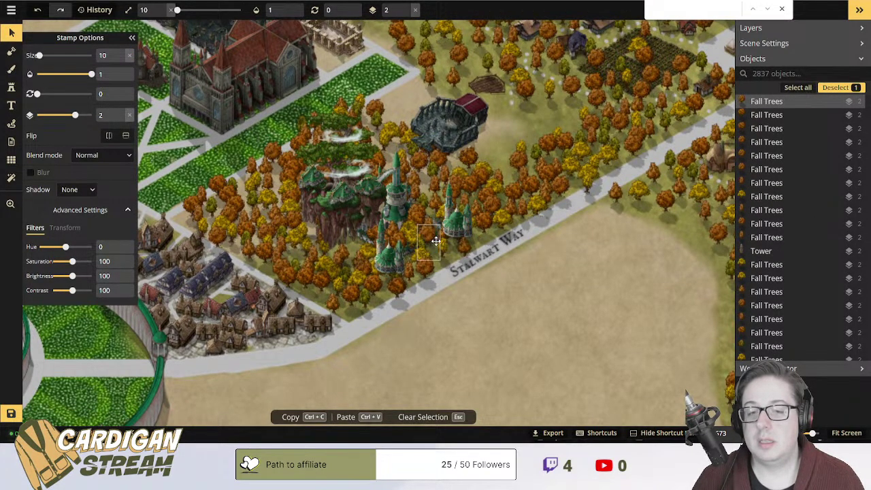
pyautogui.click(474, 230)
pyautogui.click(482, 230)
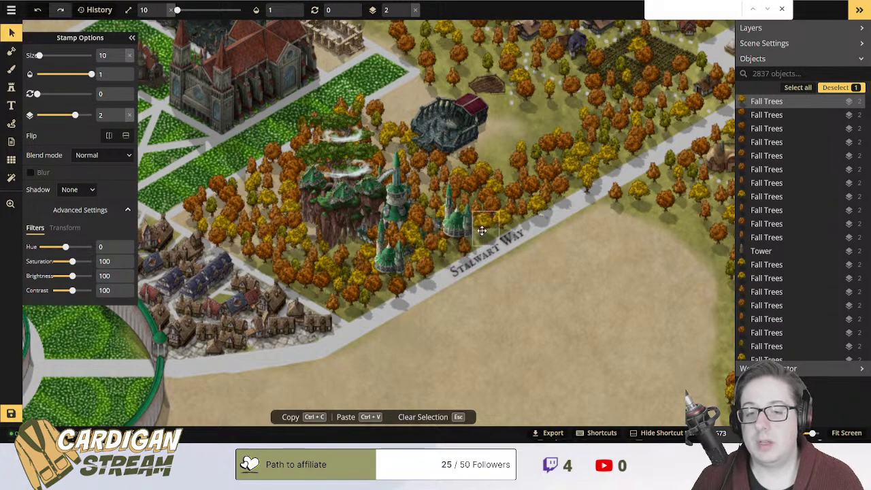
pyautogui.click(449, 230)
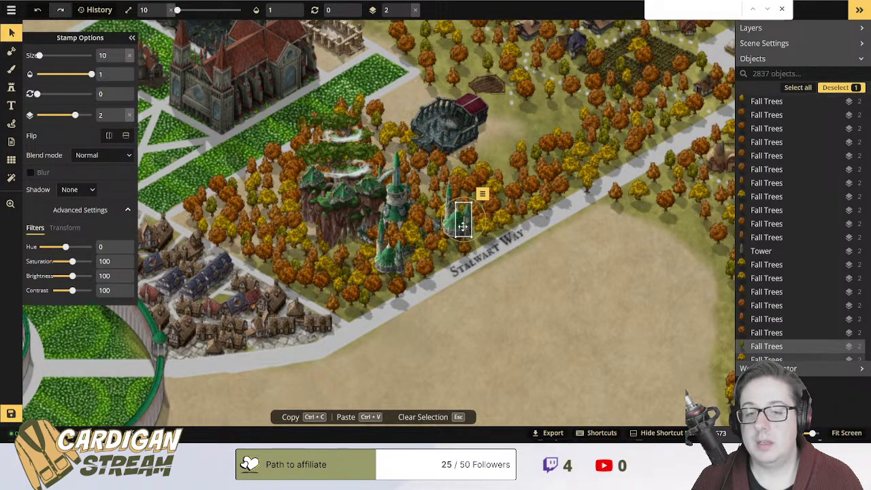
pyautogui.click(448, 227)
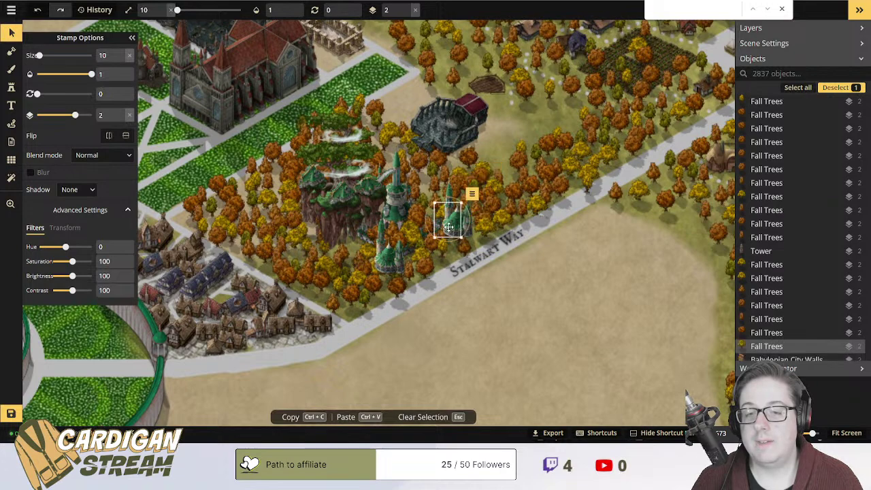
pyautogui.moveTo(440, 237); pyautogui.dragTo(456, 260)
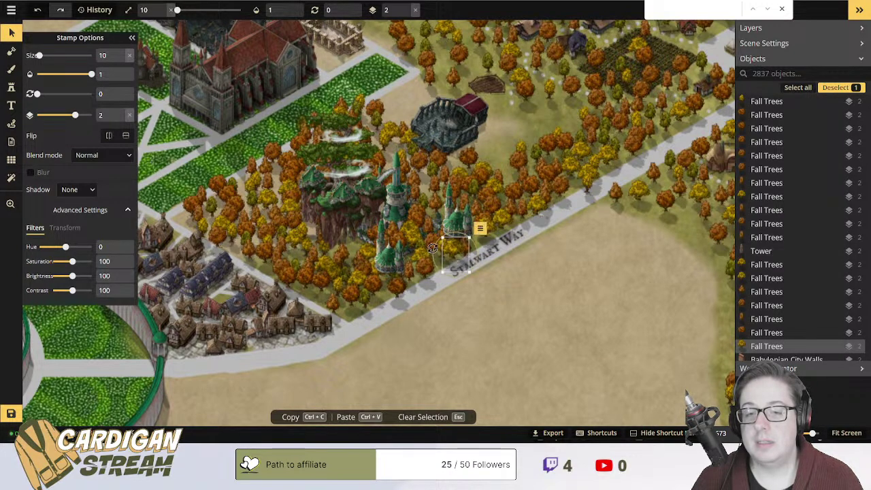
pyautogui.moveTo(461, 261); pyautogui.dragTo(431, 243)
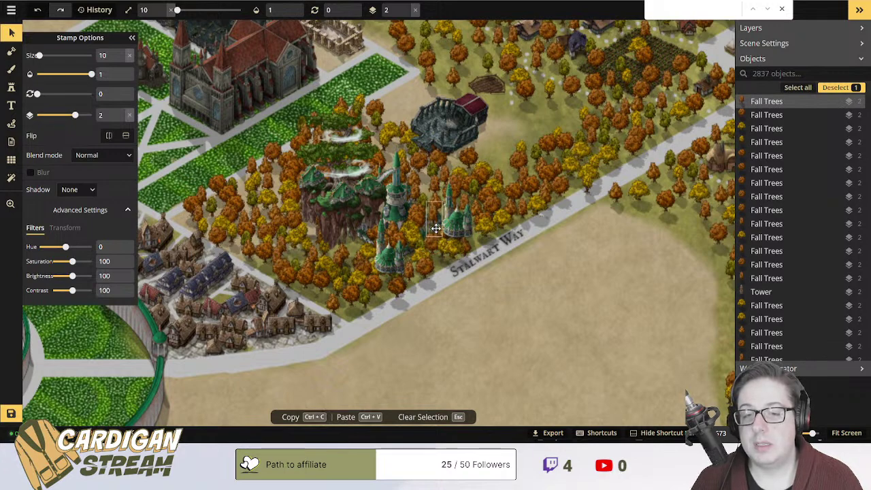
pyautogui.moveTo(435, 204); pyautogui.dragTo(433, 242)
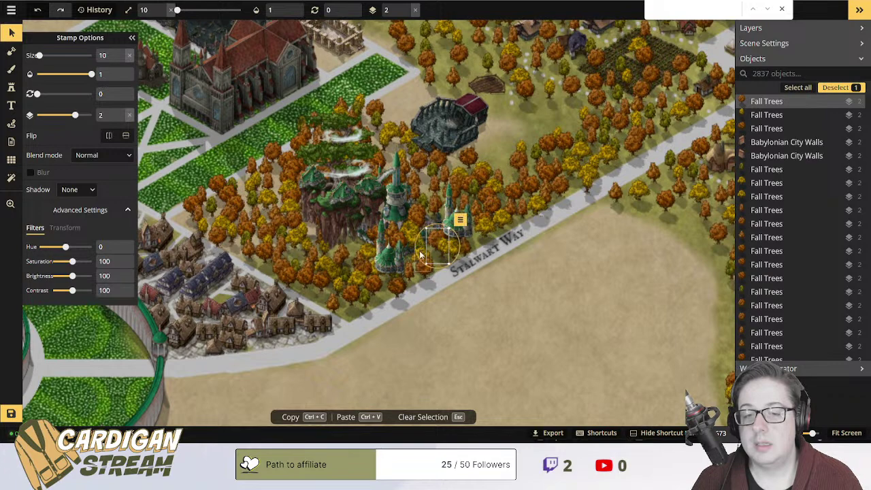
# Shift the Fall Trees covering the southern elven tower to its west side and to the ground just in front of it.
pyautogui.click(406, 240)
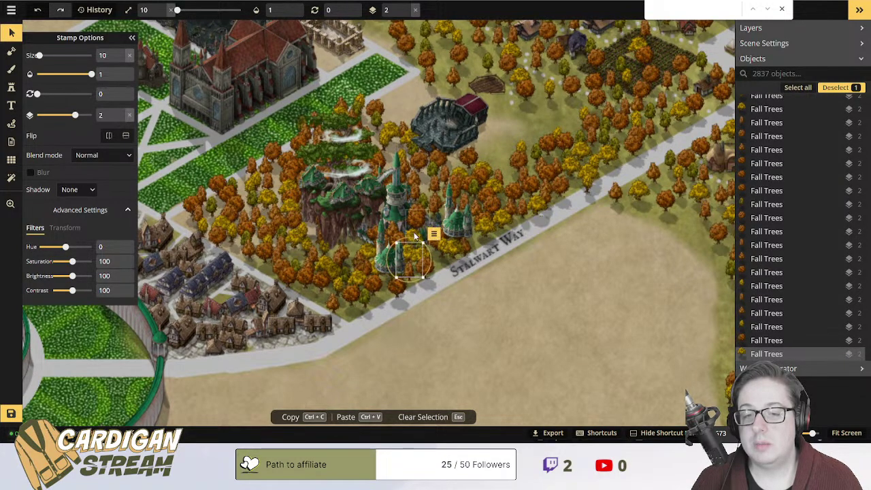
pyautogui.click(414, 223)
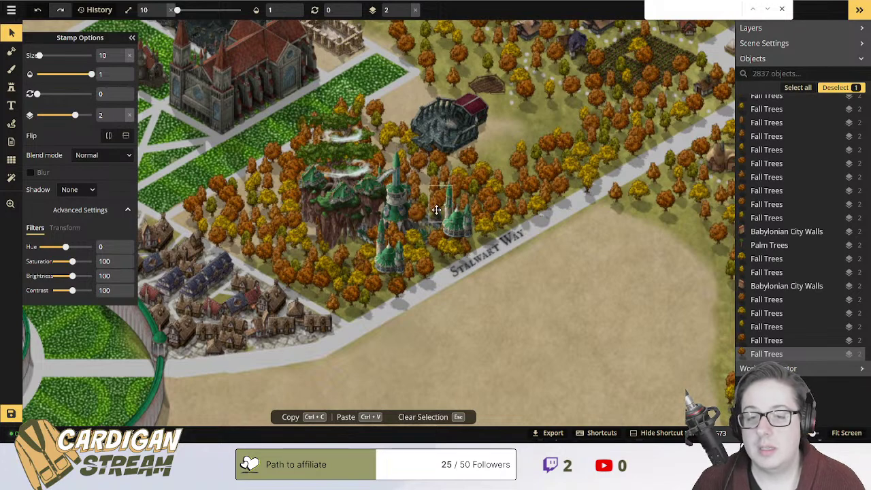
pyautogui.moveTo(412, 239); pyautogui.dragTo(358, 249)
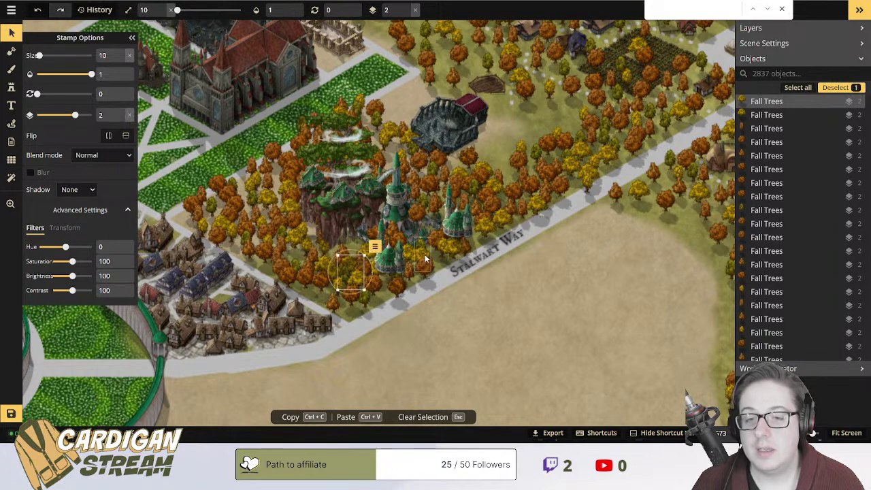
pyautogui.moveTo(421, 246); pyautogui.dragTo(390, 276)
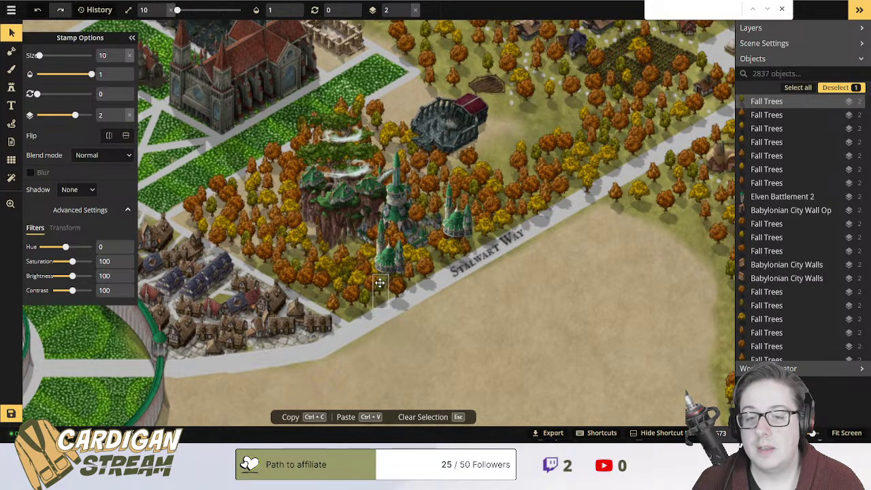
pyautogui.moveTo(401, 285); pyautogui.dragTo(400, 283)
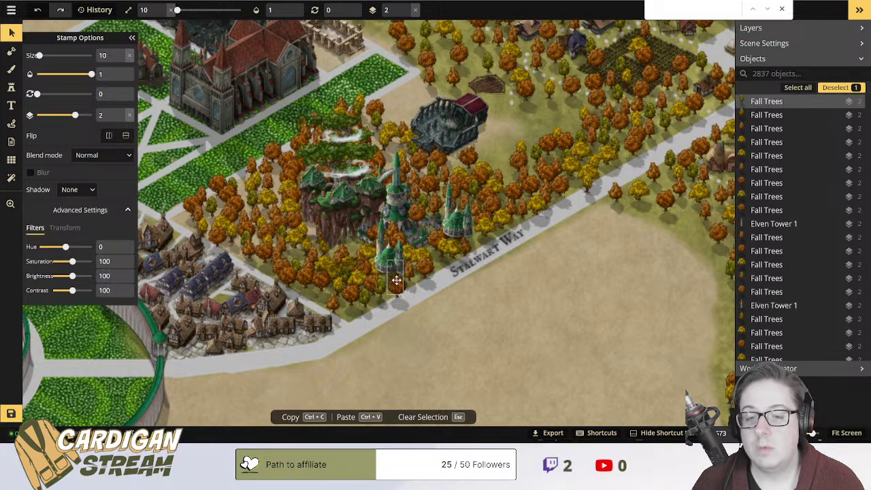
pyautogui.click(393, 292)
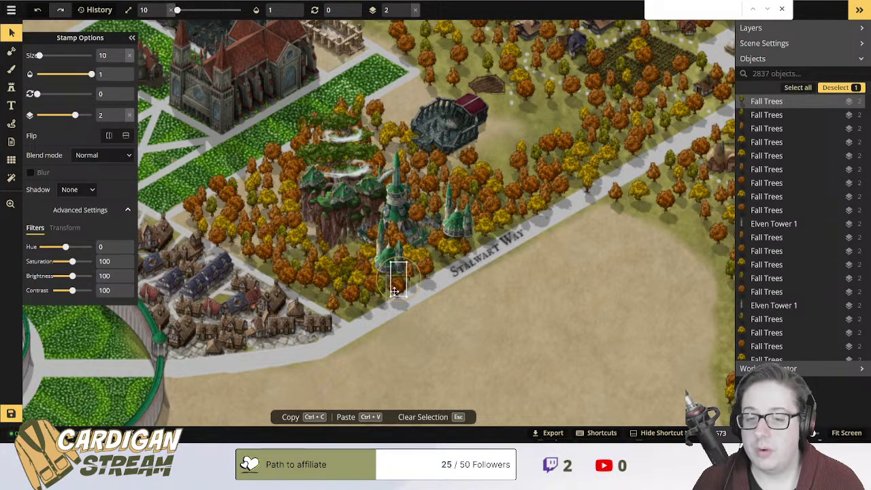
pyautogui.moveTo(393, 291); pyautogui.dragTo(388, 288)
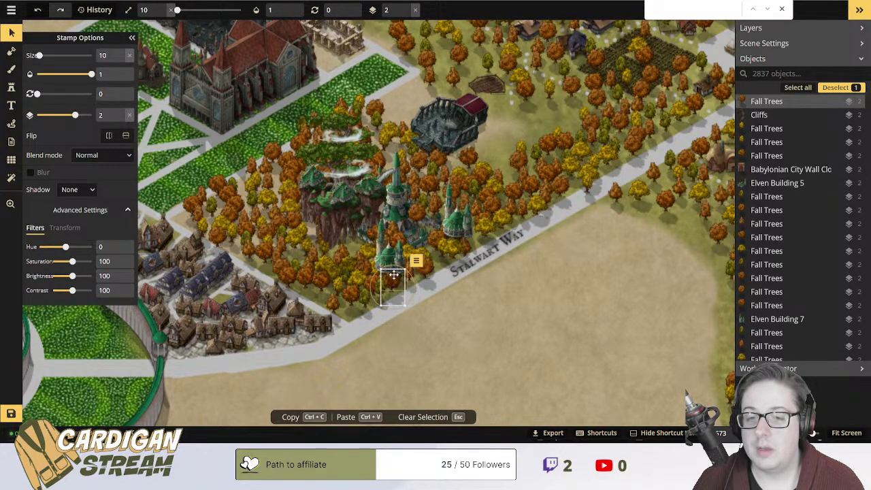
pyautogui.click(434, 278)
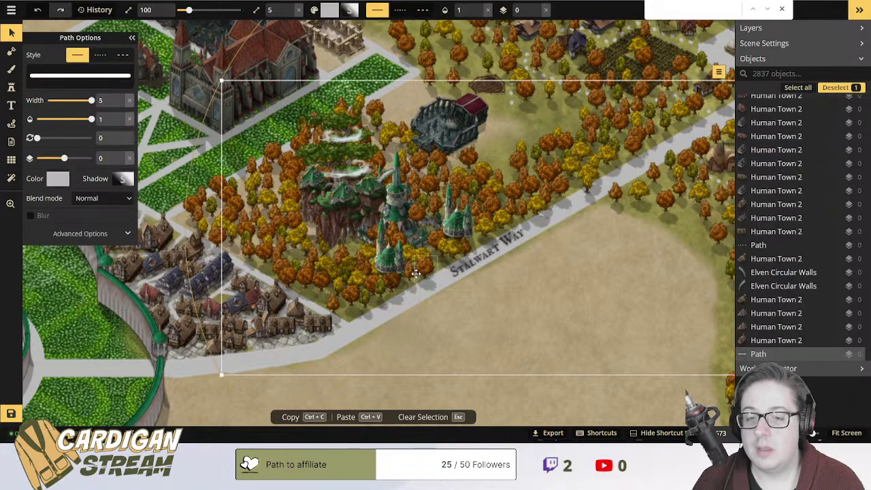
# Clear more Fall Trees off the central elven buildings, moving two to the grove's western edge and one beside the eastern tower.
pyautogui.click(394, 237)
pyautogui.moveTo(394, 238); pyautogui.dragTo(238, 190)
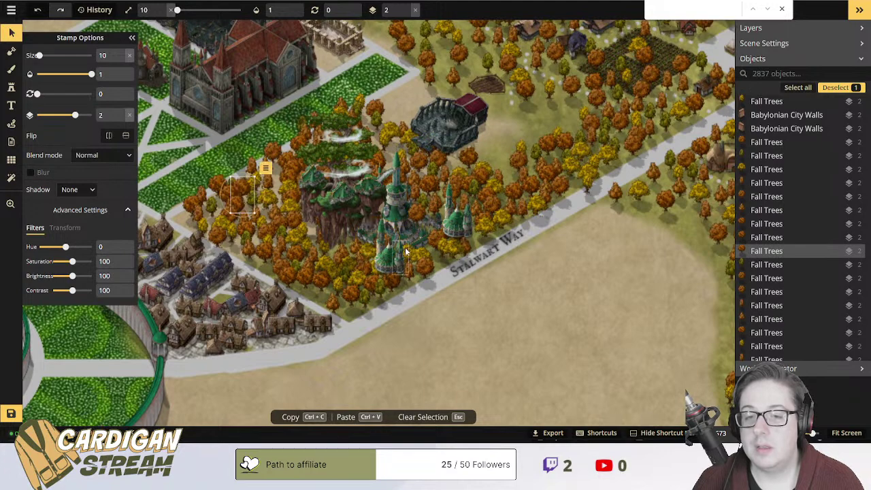
pyautogui.click(385, 242)
pyautogui.moveTo(383, 242); pyautogui.dragTo(236, 239)
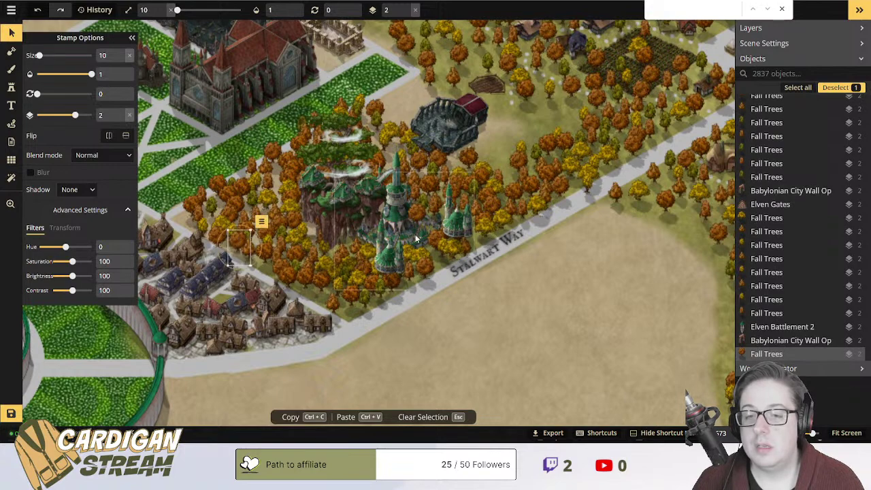
pyautogui.moveTo(409, 257); pyautogui.dragTo(443, 218)
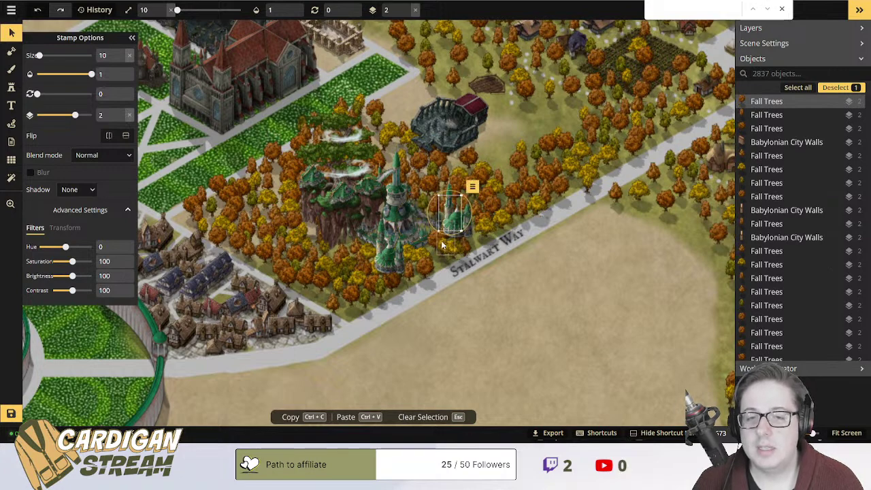
pyautogui.click(519, 278)
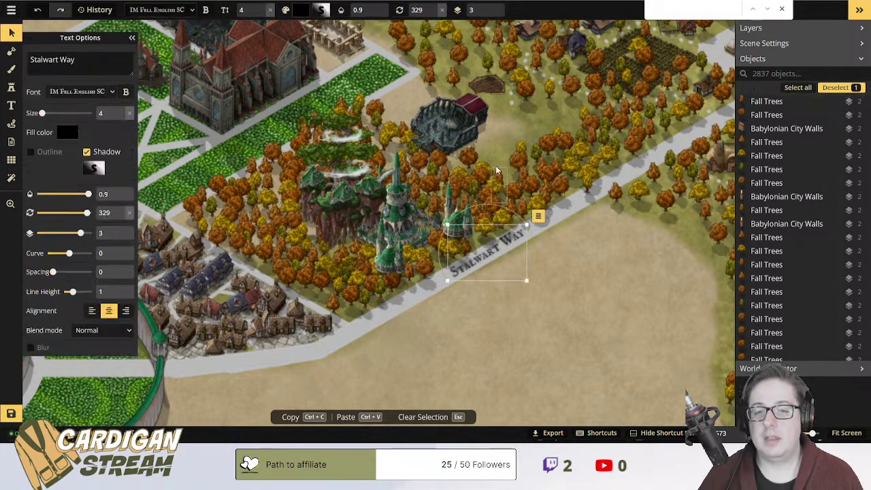
# Select the eastern Elven Building 7 and set its layer to 2.
pyautogui.click(456, 227)
pyautogui.click(459, 223)
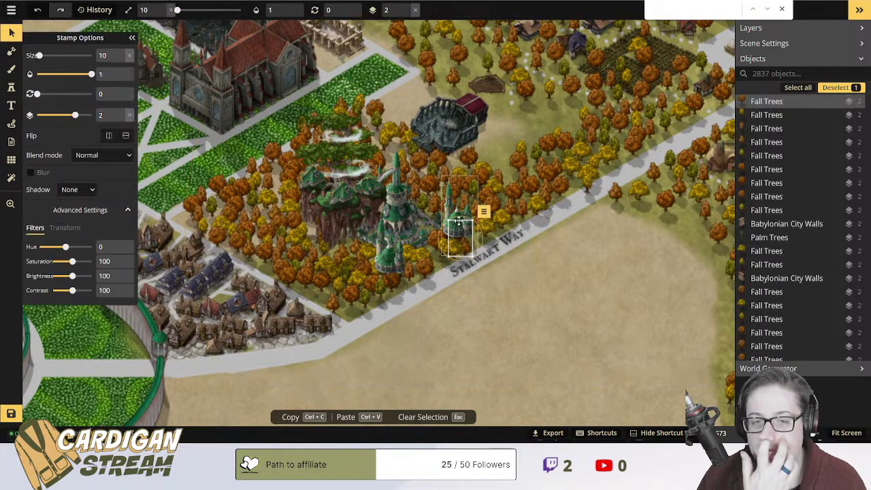
pyautogui.click(461, 227)
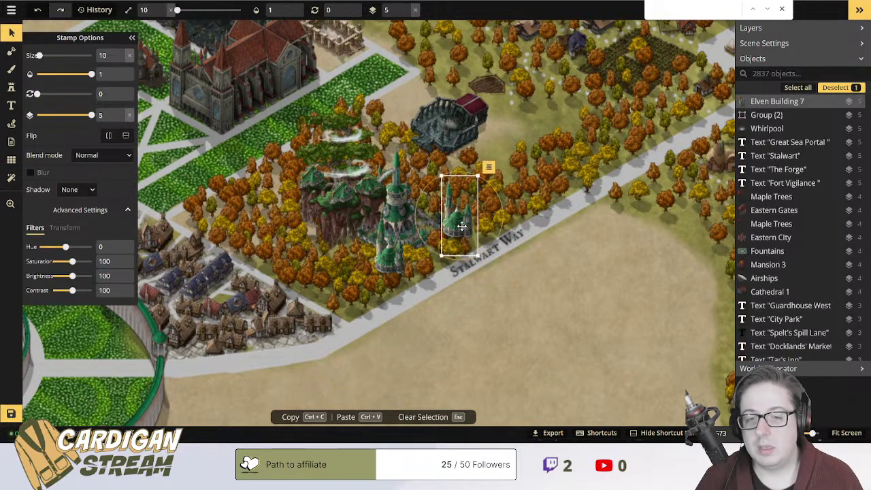
pyautogui.click(121, 119)
pyautogui.click(120, 118)
pyautogui.click(121, 119)
pyautogui.click(121, 119)
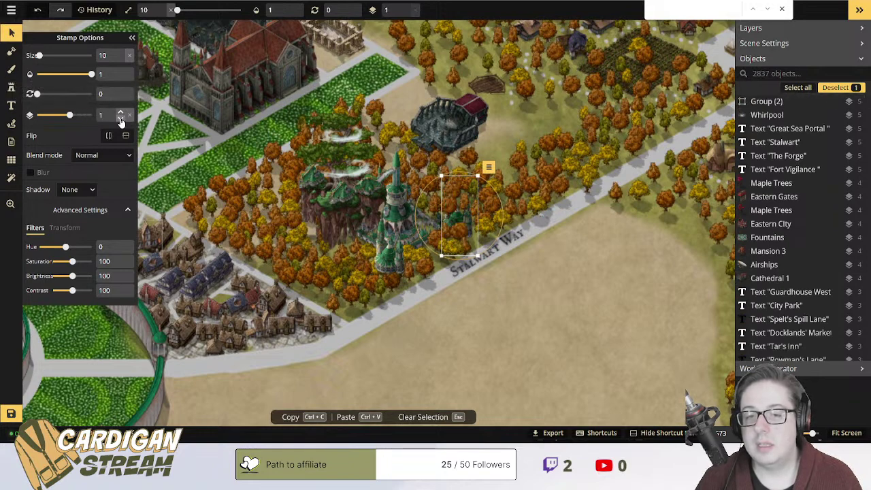
pyautogui.click(121, 114)
pyautogui.click(121, 114)
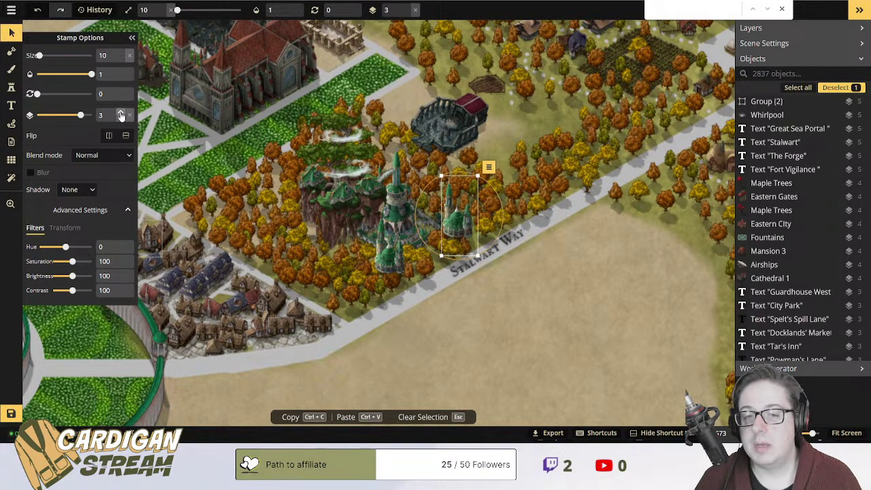
pyautogui.click(121, 120)
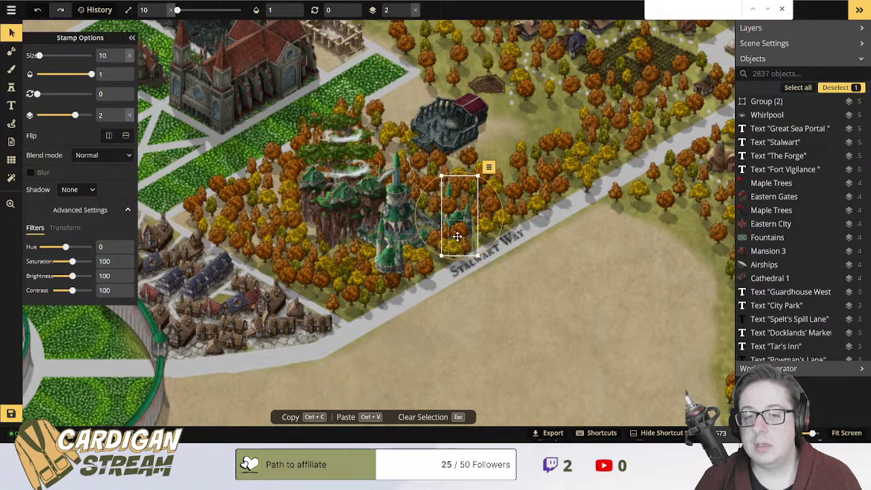
# Put the Fall Tree southeast of the eastern elven tower on layer 4 and nudge it slightly west.
pyautogui.click(485, 233)
pyautogui.click(474, 239)
pyautogui.click(121, 112)
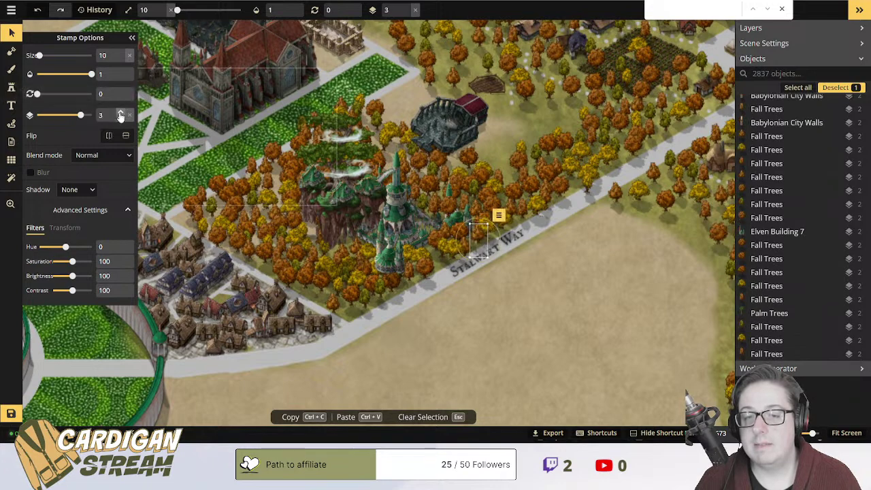
pyautogui.moveTo(473, 234); pyautogui.dragTo(467, 235)
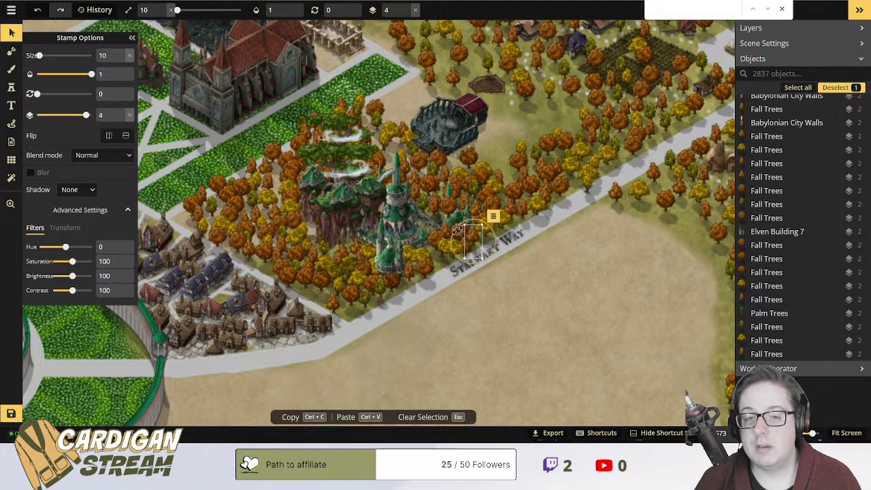
# Move the Fall Tree covering the eastern elven tower up behind its spire.
pyautogui.click(448, 208)
pyautogui.moveTo(446, 212); pyautogui.dragTo(440, 195)
pyautogui.click(449, 214)
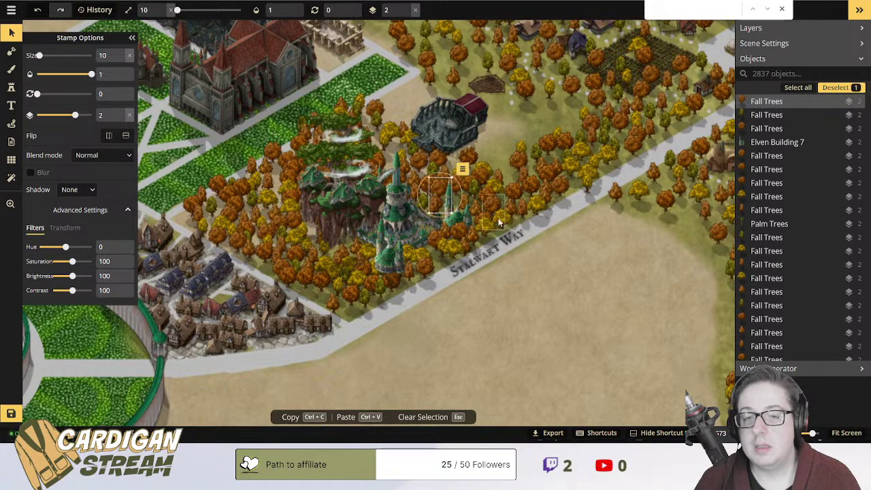
# Duplicate the large Whirlpool stamp floating above the green-roofed palace.
pyautogui.click(526, 287)
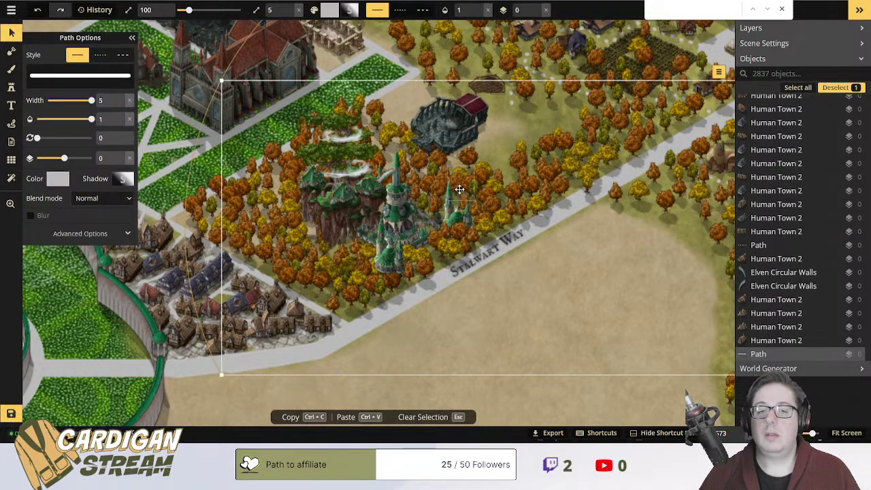
pyautogui.moveTo(266, 202); pyautogui.dragTo(330, 234)
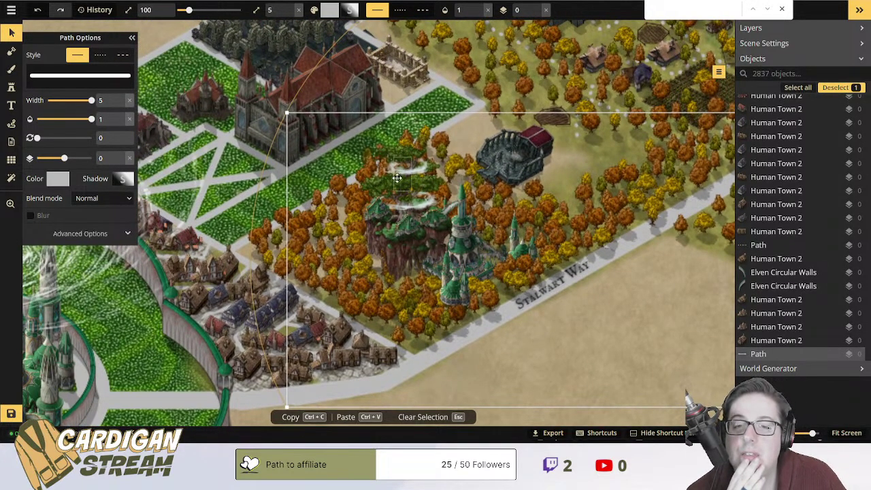
pyautogui.moveTo(358, 179); pyautogui.dragTo(427, 162)
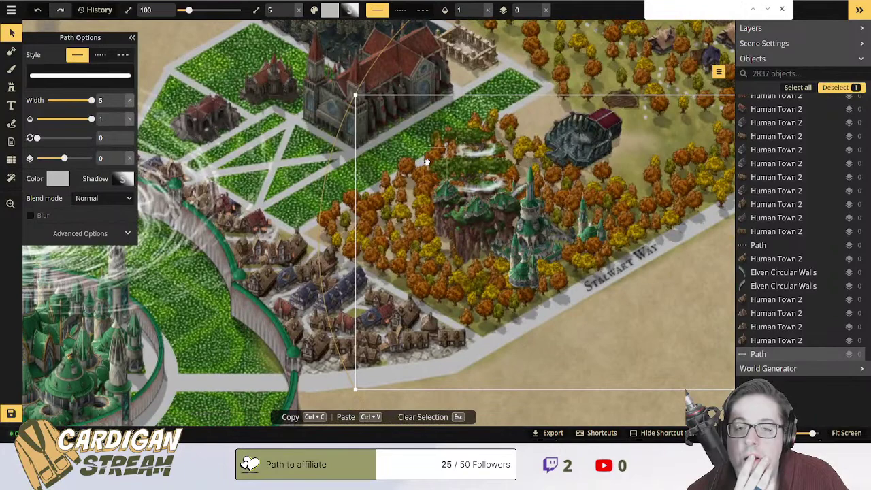
pyautogui.moveTo(427, 162); pyautogui.dragTo(564, 161)
pyautogui.click(170, 234)
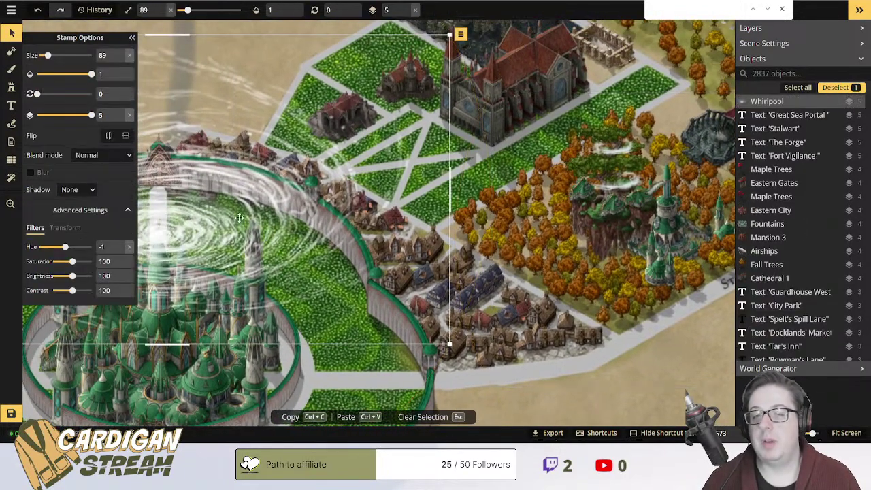
pyautogui.hotkey('ctrl', 'v')
# Shrink the copied Whirlpool to size 18 and place it over the big tree in the elven grove.
pyautogui.scroll(-2, 227, 27)
pyautogui.moveTo(233, 22); pyautogui.dragTo(469, 254)
pyautogui.hotkey('ctrl', 'z')
pyautogui.hotkey('ctrl', 'z')
pyautogui.moveTo(204, 72); pyautogui.dragTo(352, 178)
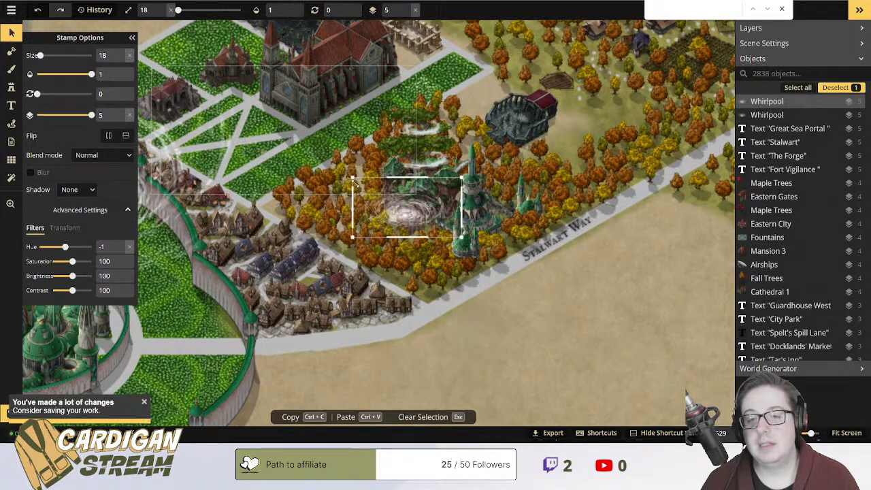
pyautogui.moveTo(398, 198); pyautogui.dragTo(426, 130)
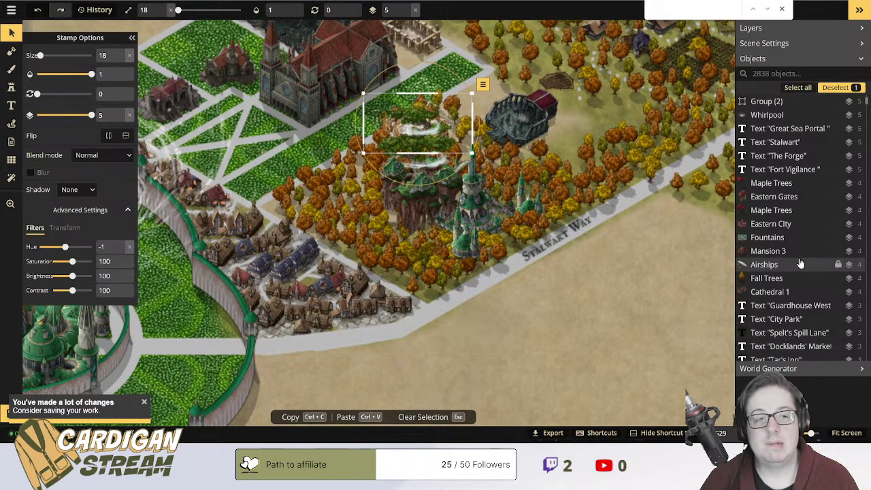
# Reorder the small Whirlpool beneath Group (2) in the layer 5 object order.
pyautogui.scroll(3, 799, 245)
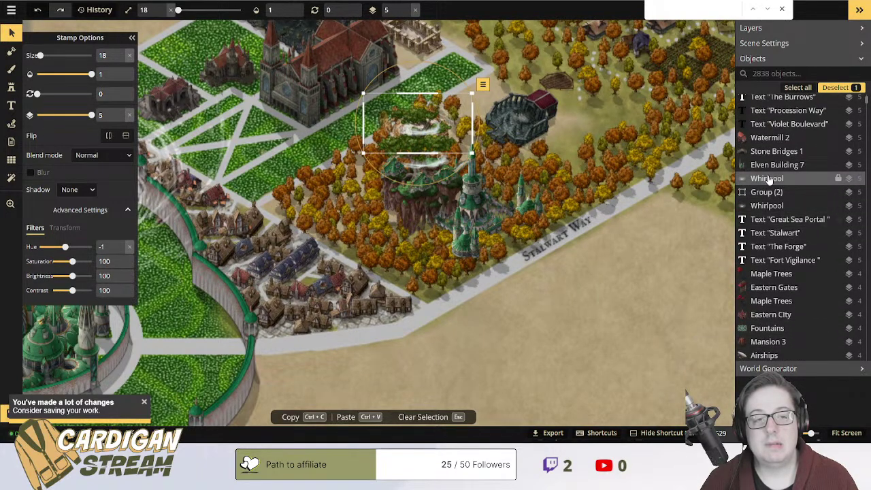
pyautogui.scroll(4, 797, 204)
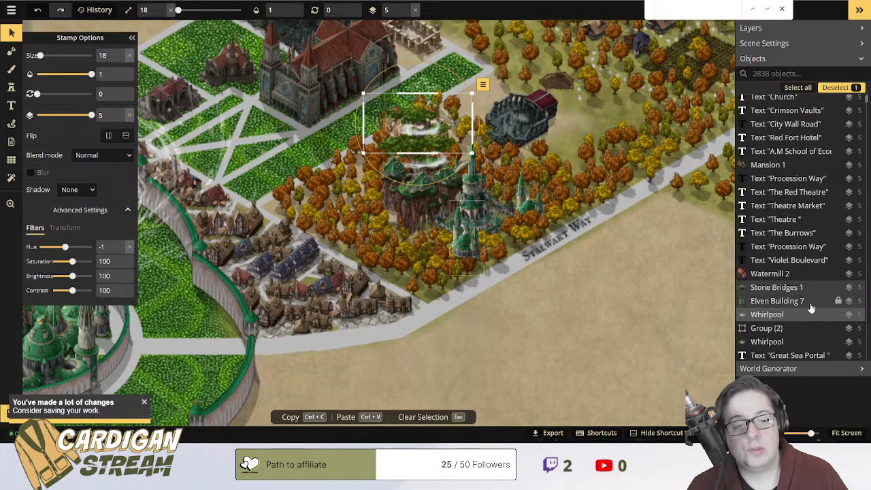
pyautogui.moveTo(791, 315); pyautogui.dragTo(769, 343)
# Open the elven grove's Group (2) for editing and select the nested Group (10).
pyautogui.click(768, 316)
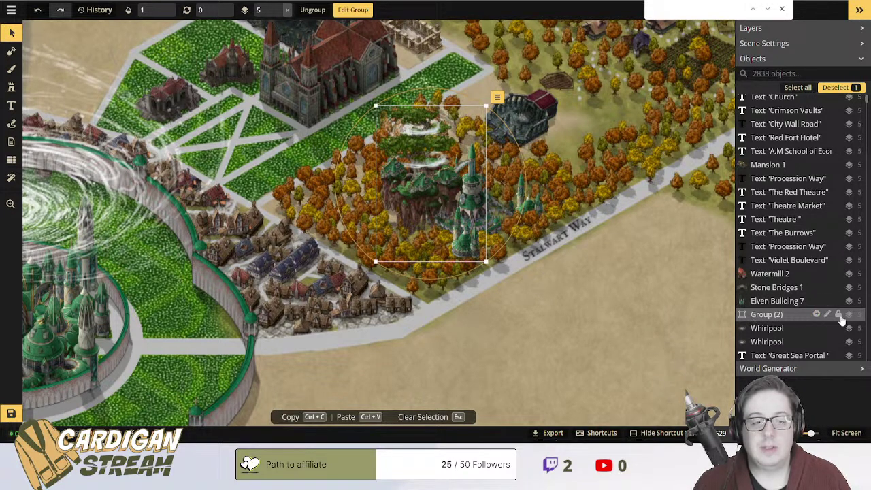
pyautogui.click(816, 315)
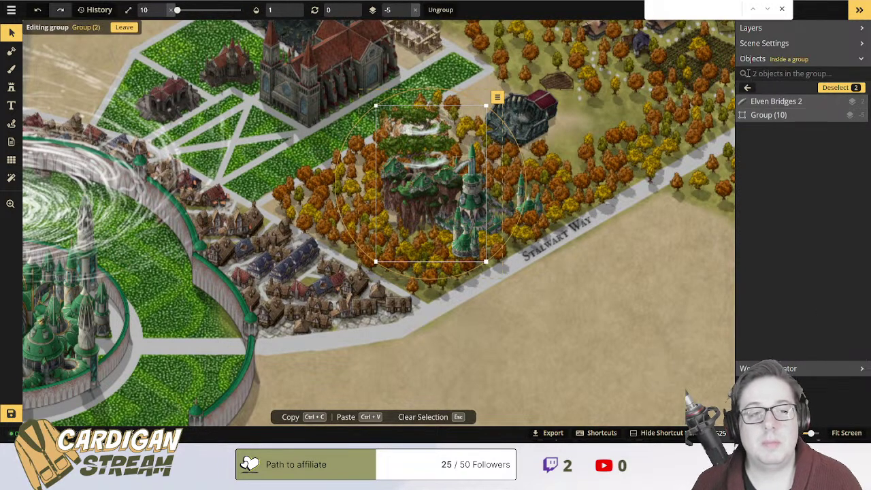
pyautogui.press('Escape')
pyautogui.moveTo(233, 156); pyautogui.dragTo(398, 146)
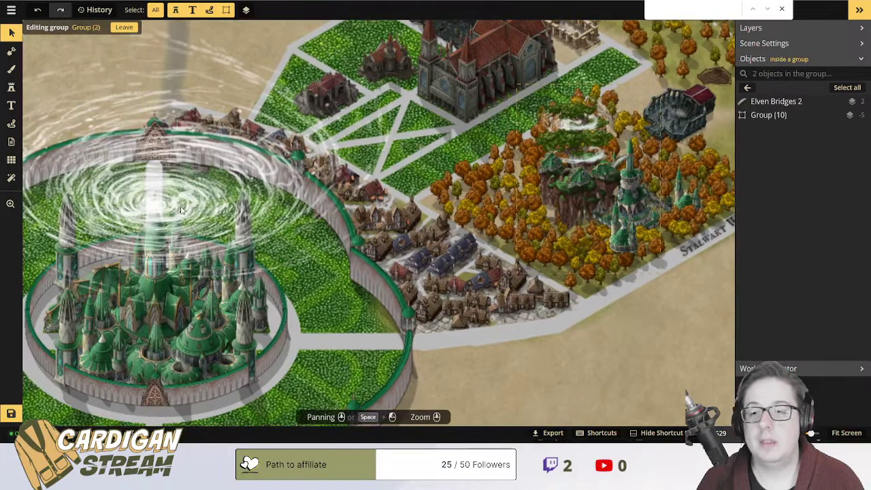
pyautogui.moveTo(544, 130); pyautogui.dragTo(443, 157)
pyautogui.click(443, 157)
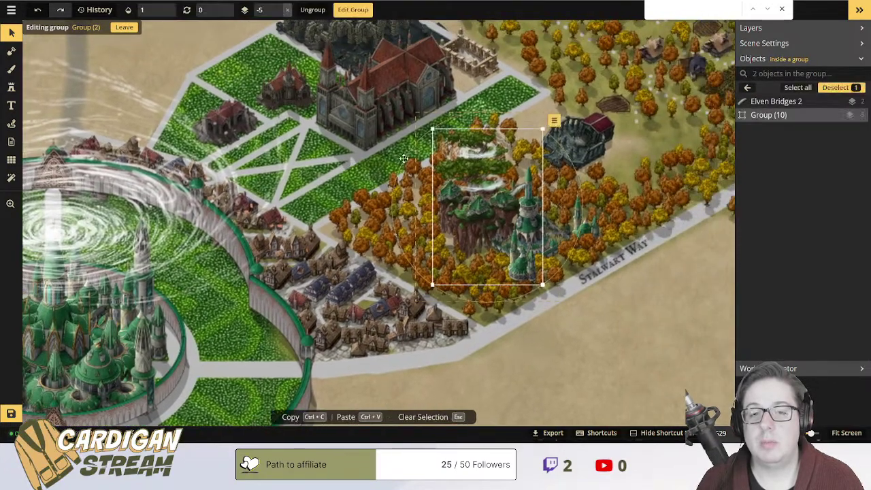
# Try to add a size 89 Whirlpool stamp while editing Group (2).
pyautogui.click(347, 161)
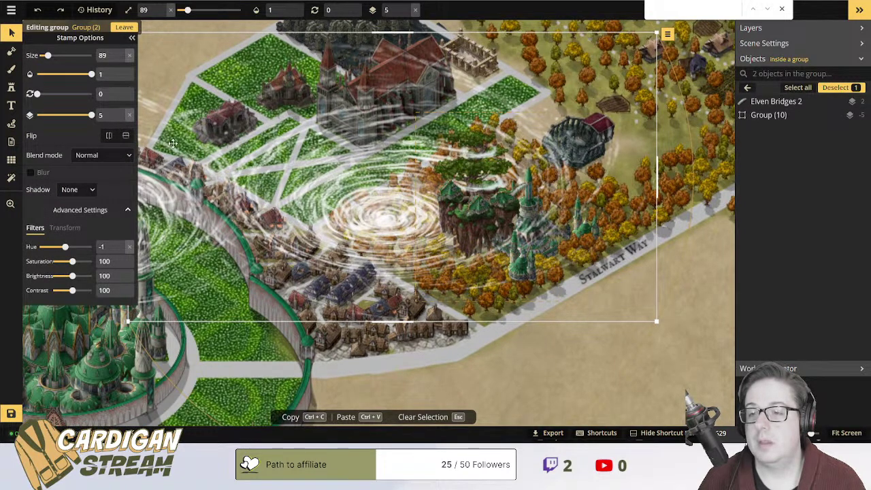
pyautogui.press('Delete')
pyautogui.hotkey('ctrl', 'z')
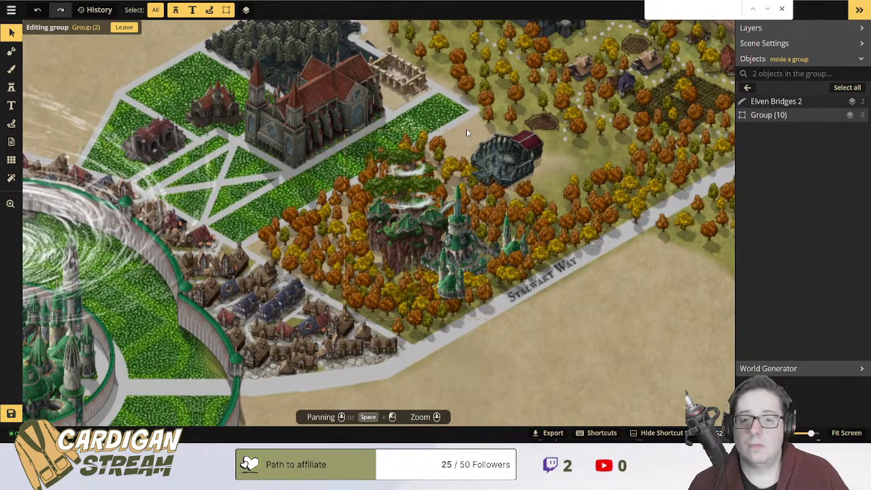
pyautogui.click(12, 93)
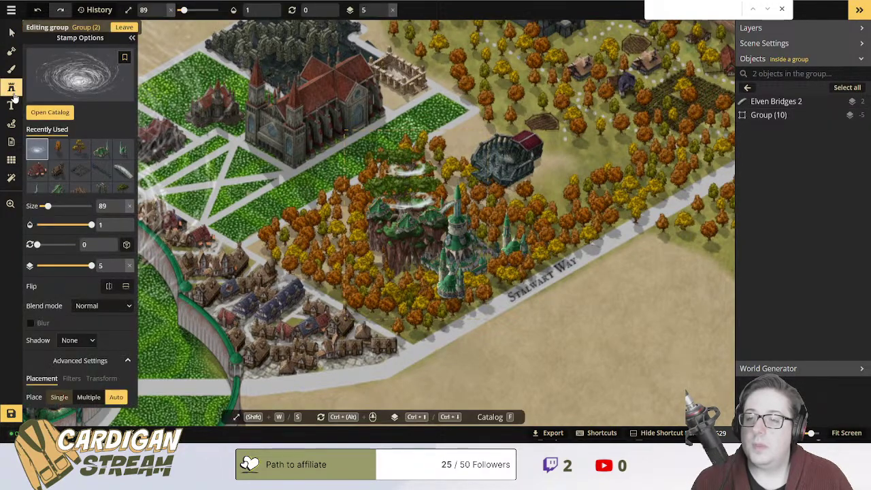
pyautogui.press('Escape')
# Set Big Tree 2 and the three elven buildings inside Group (10) to layer 5, and reselect only the tree.
pyautogui.click(405, 205)
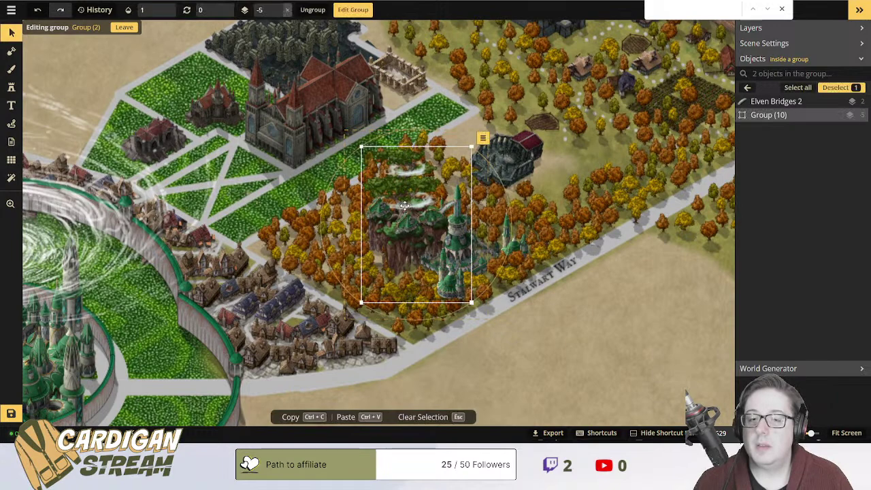
pyautogui.doubleClick(404, 206)
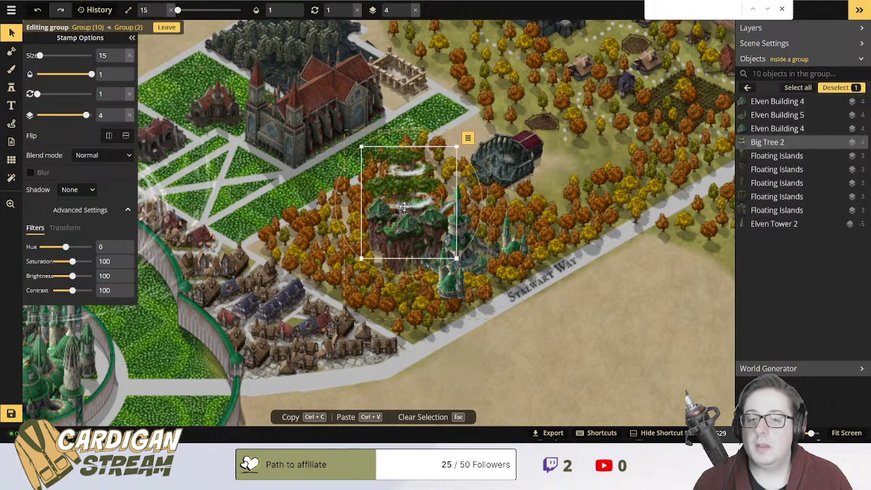
pyautogui.click(121, 113)
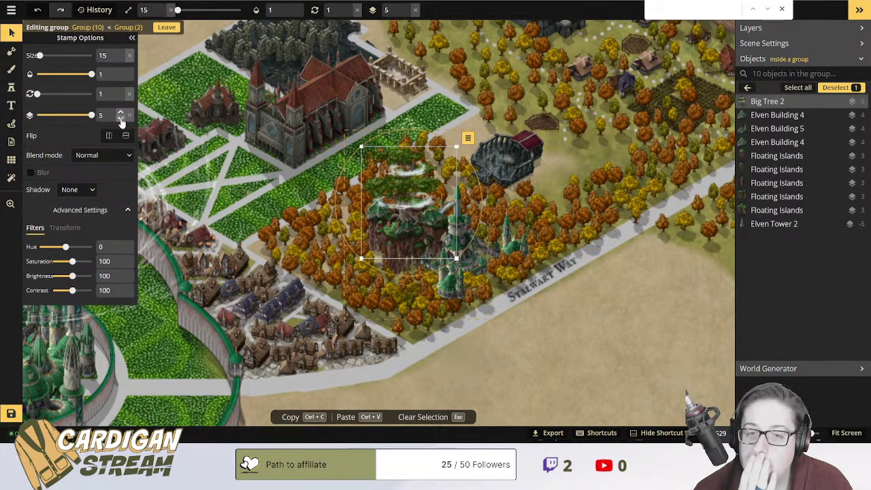
pyautogui.click(120, 119)
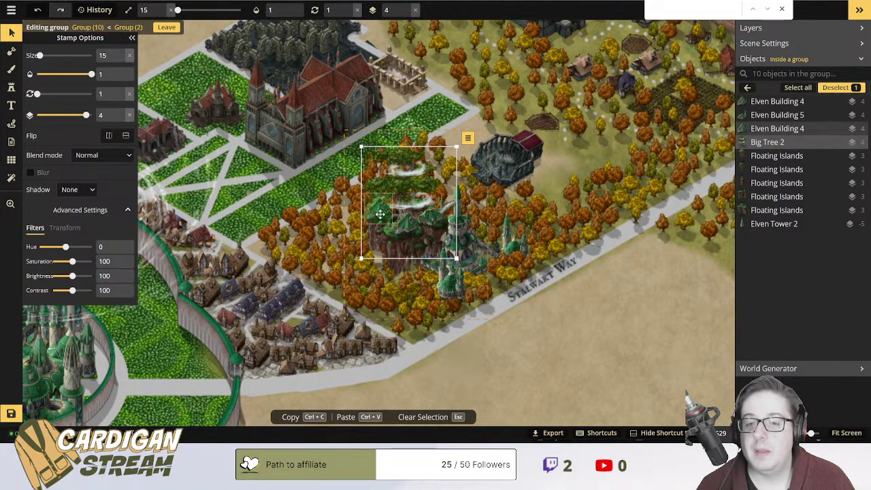
pyautogui.keyDown('shift'); pyautogui.click(380, 214); pyautogui.keyUp('shift')
pyautogui.keyDown('shift'); pyautogui.click(412, 227); pyautogui.keyUp('shift')
pyautogui.keyDown('shift'); pyautogui.click(433, 219); pyautogui.keyUp('shift')
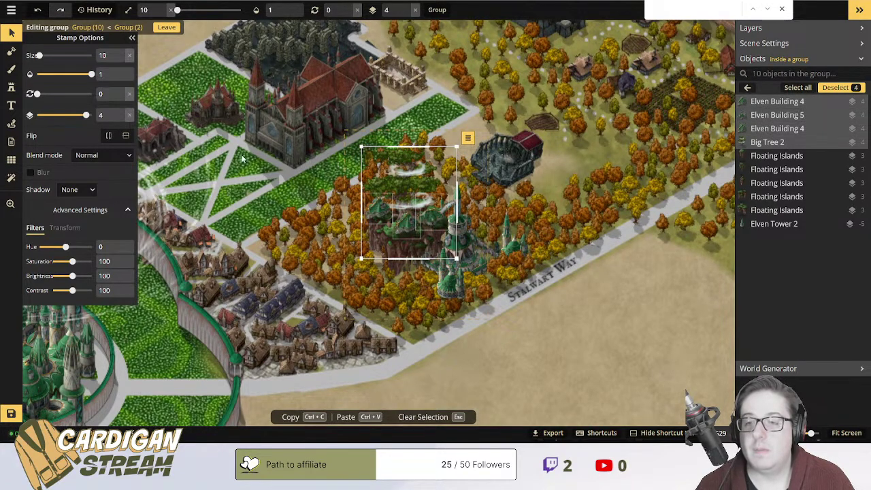
pyautogui.click(122, 113)
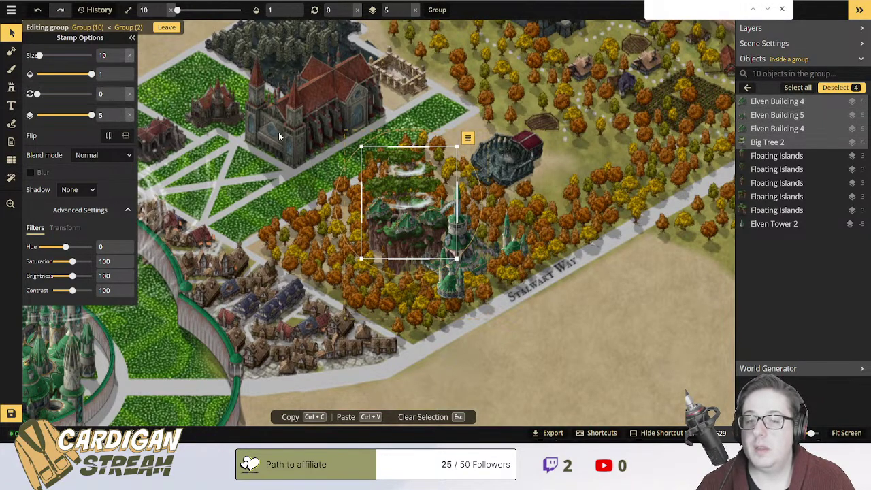
pyautogui.click(411, 190)
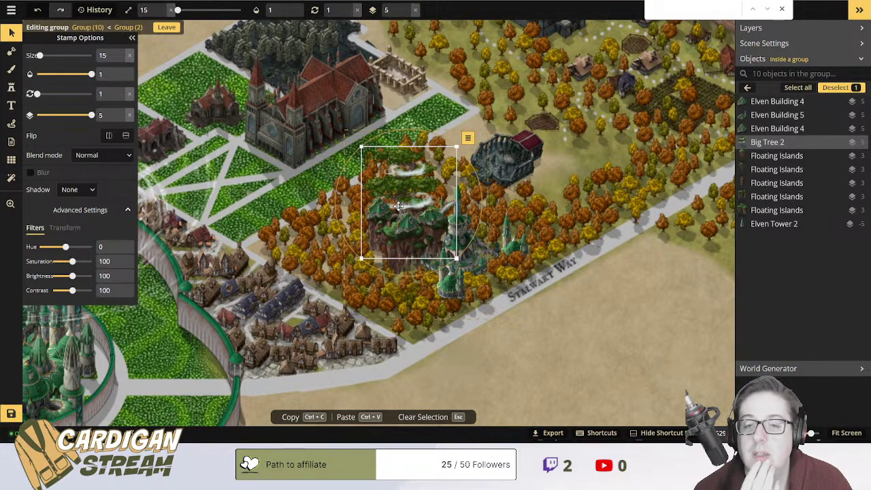
# Try the Object and Layer shadow options on Big Tree 2 and return its shadow to None.
pyautogui.click(94, 191)
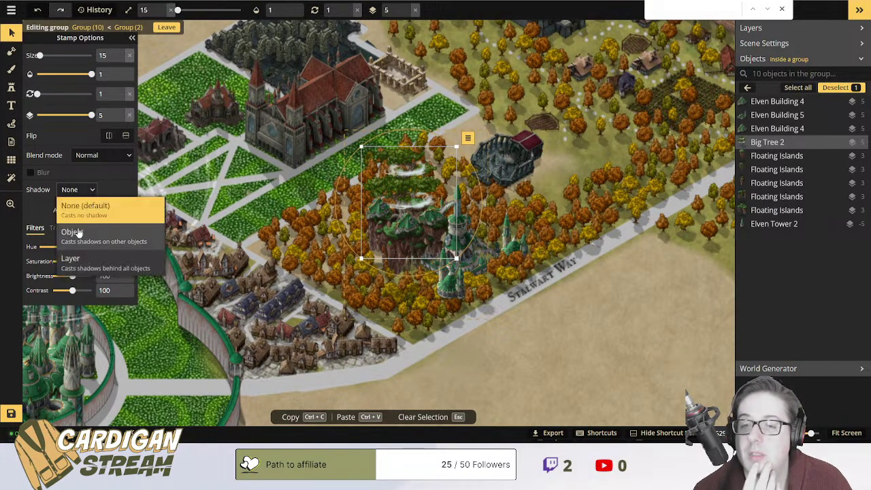
pyautogui.click(73, 230)
pyautogui.click(83, 195)
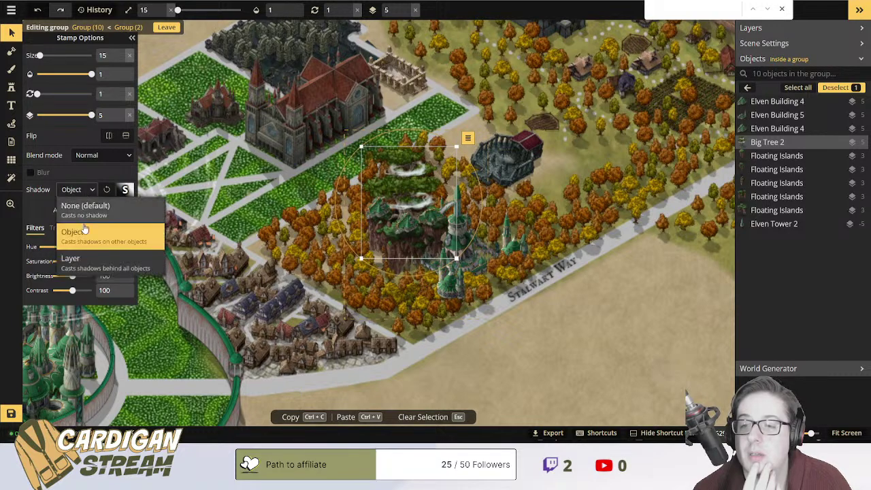
pyautogui.click(78, 253)
pyautogui.click(86, 189)
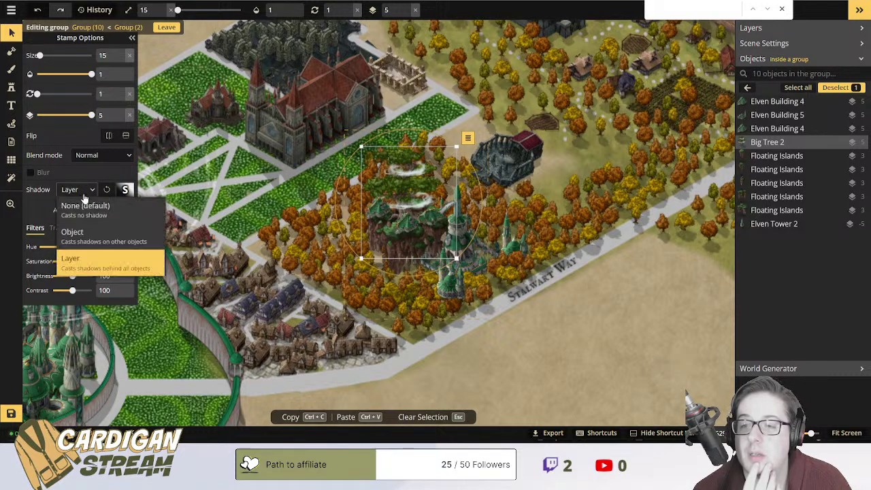
pyautogui.click(80, 199)
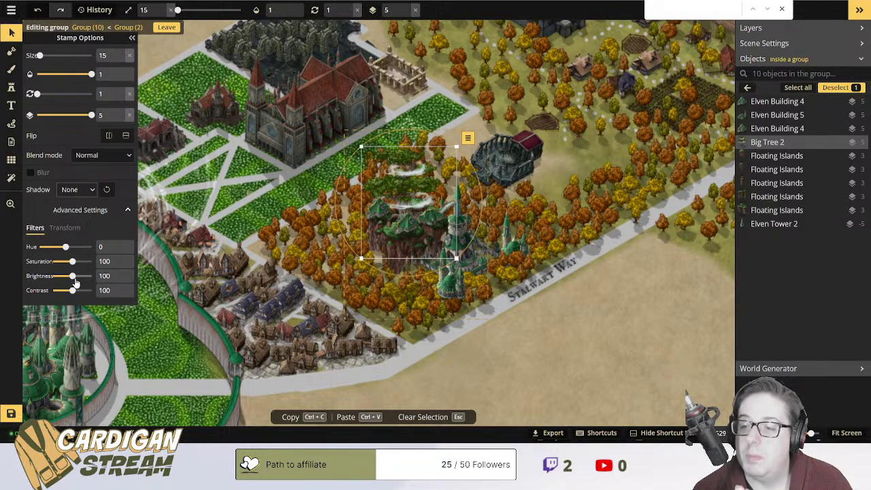
# Recolour Big Tree 2 red with brightness 145, saturation 142 and hue -77.
pyautogui.moveTo(71, 274); pyautogui.dragTo(92, 261)
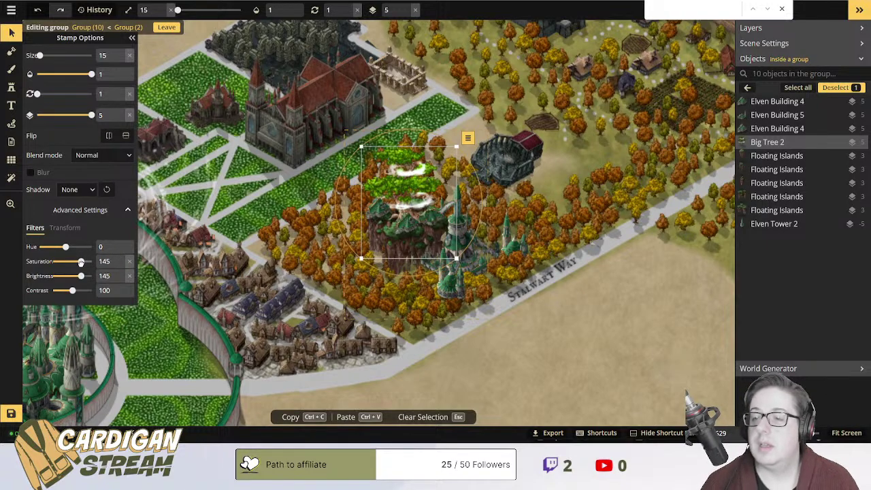
pyautogui.moveTo(67, 247); pyautogui.dragTo(48, 246)
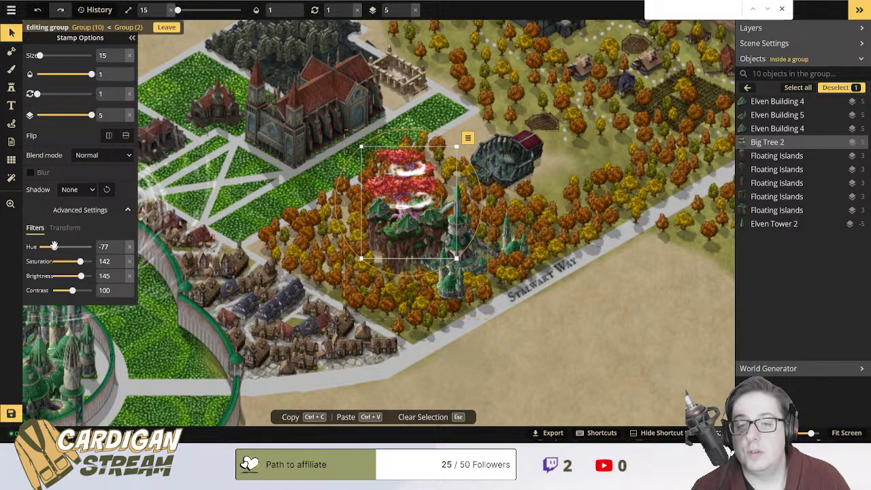
pyautogui.moveTo(53, 246); pyautogui.dragTo(54, 246)
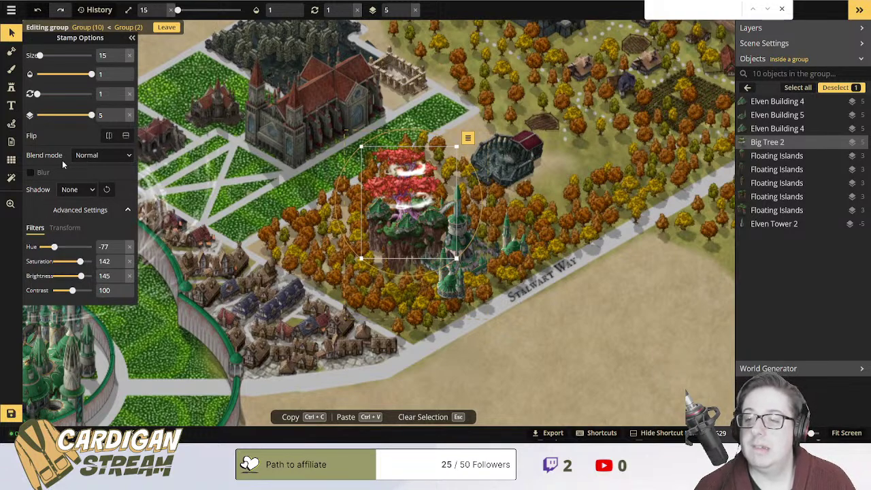
# Try the Multiply, Color burn and Overlay blend modes on Big Tree 2 and return it to Normal.
pyautogui.click(33, 174)
pyautogui.click(33, 174)
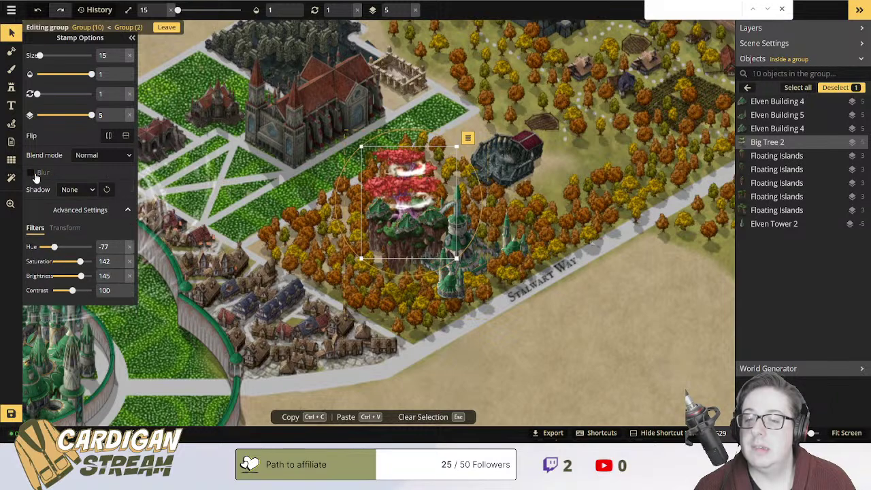
pyautogui.click(87, 156)
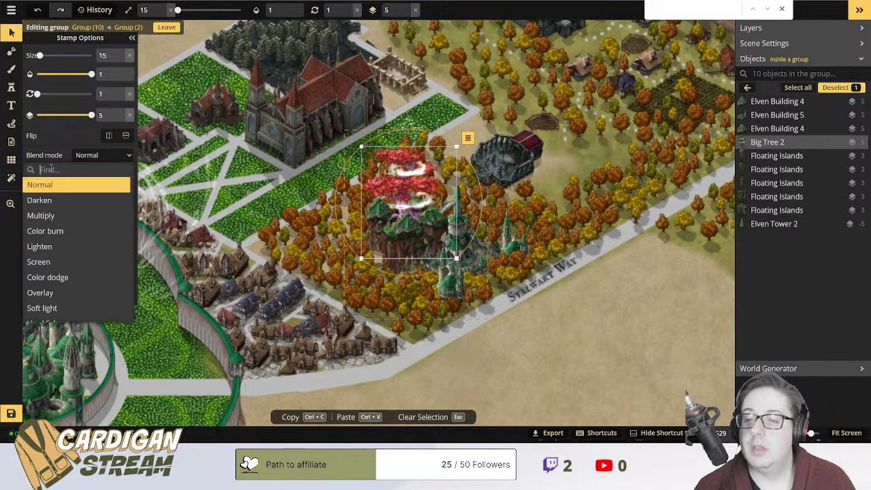
pyautogui.click(47, 215)
pyautogui.click(50, 233)
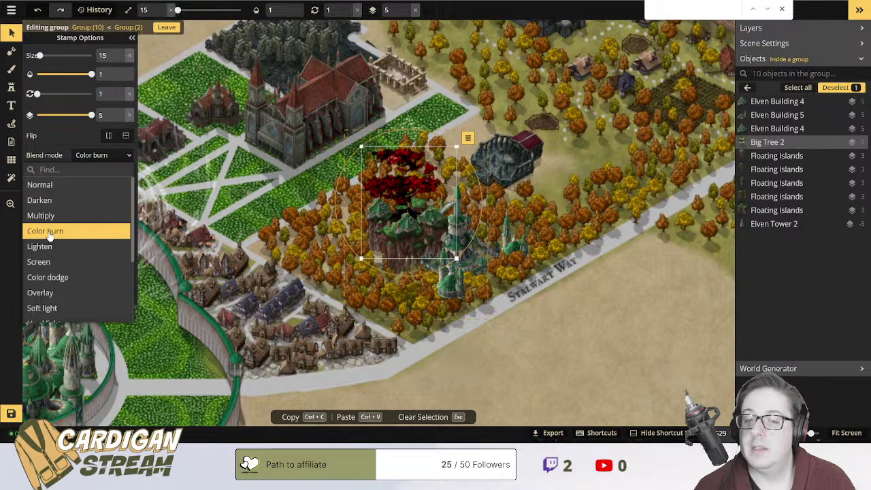
pyautogui.click(46, 292)
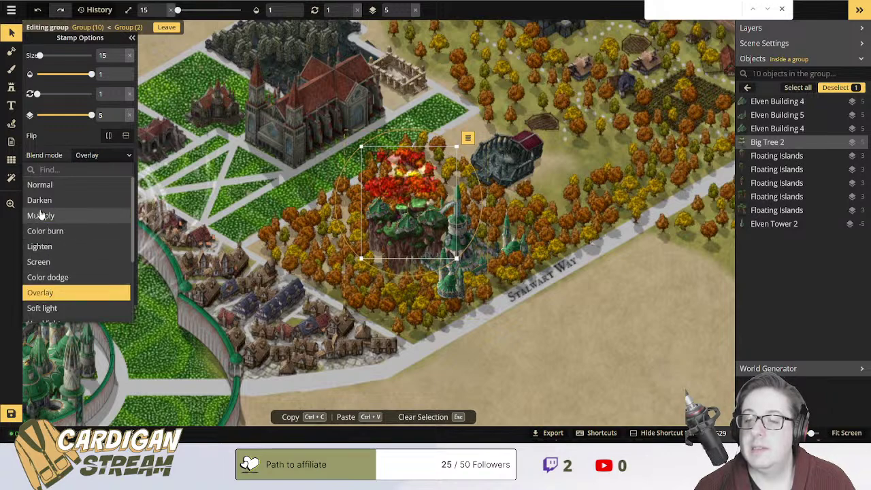
pyautogui.click(40, 185)
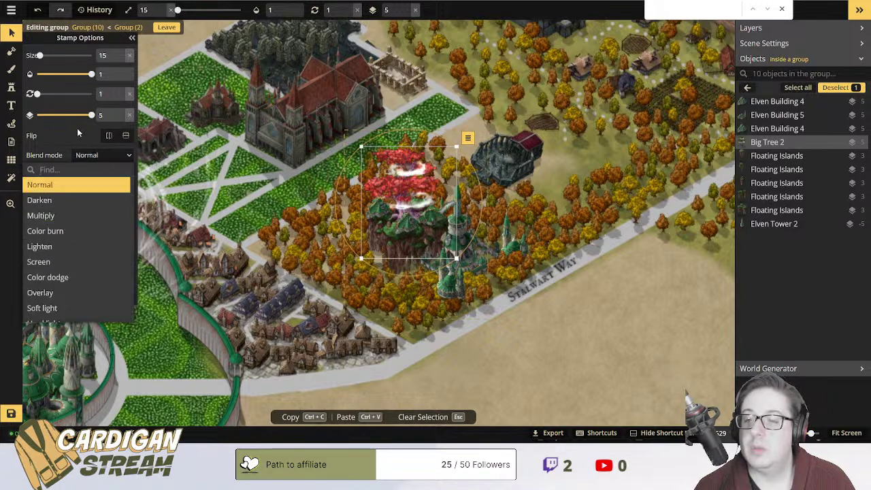
pyautogui.click(58, 134)
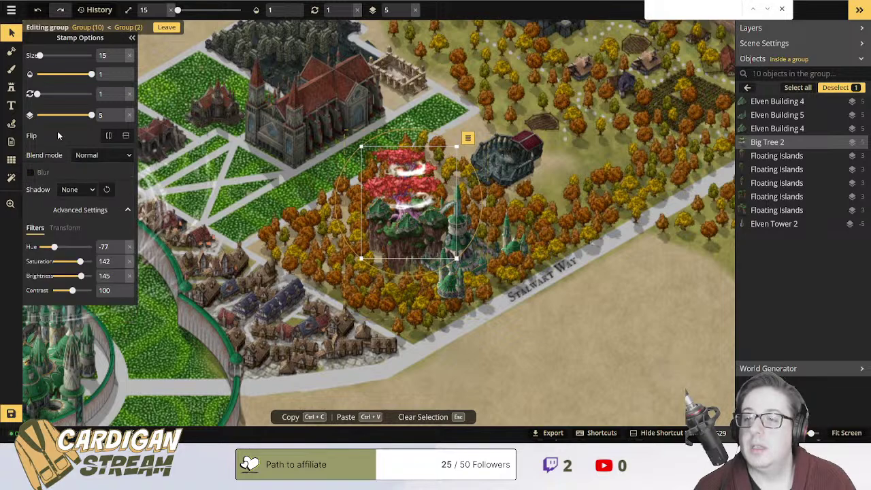
# Try a blur with radius 0 on Big Tree 2 and switch the blur off again.
pyautogui.click(65, 228)
pyautogui.click(35, 228)
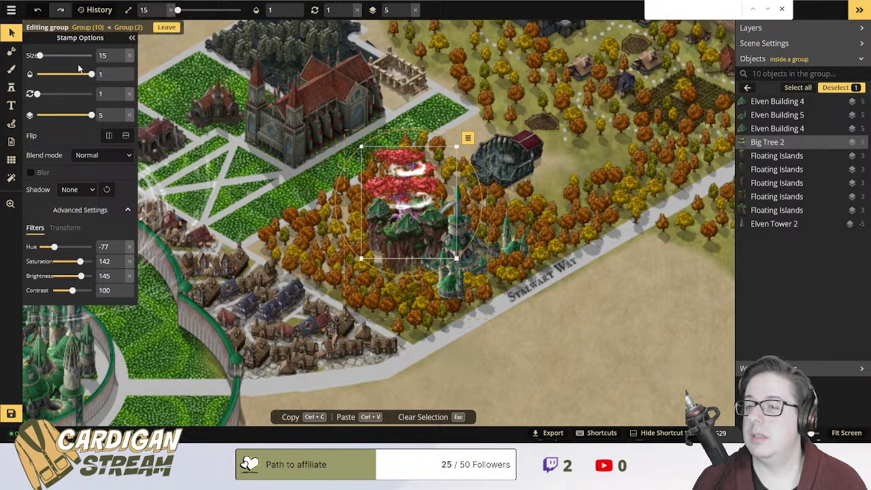
pyautogui.click(31, 173)
pyautogui.moveTo(55, 185)
pyautogui.mouseDown()
pyautogui.moveTo(105, 188)
pyautogui.moveTo(48, 185)
pyautogui.mouseUp()
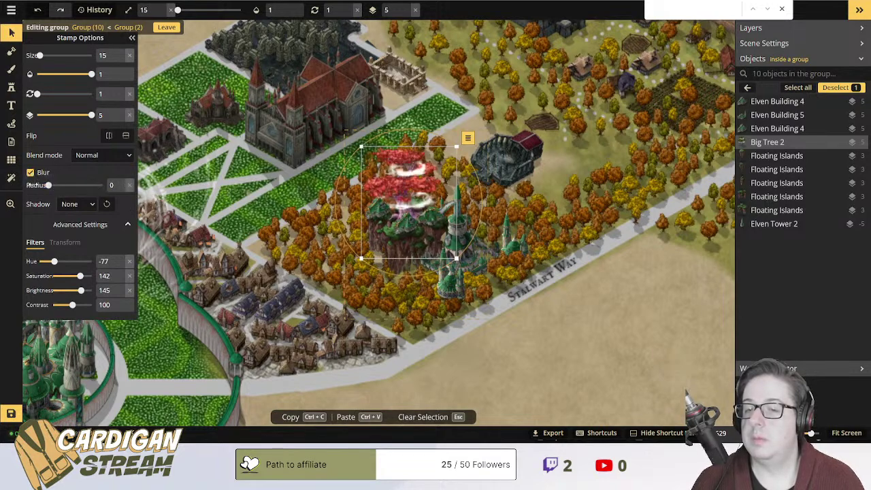
pyautogui.click(30, 172)
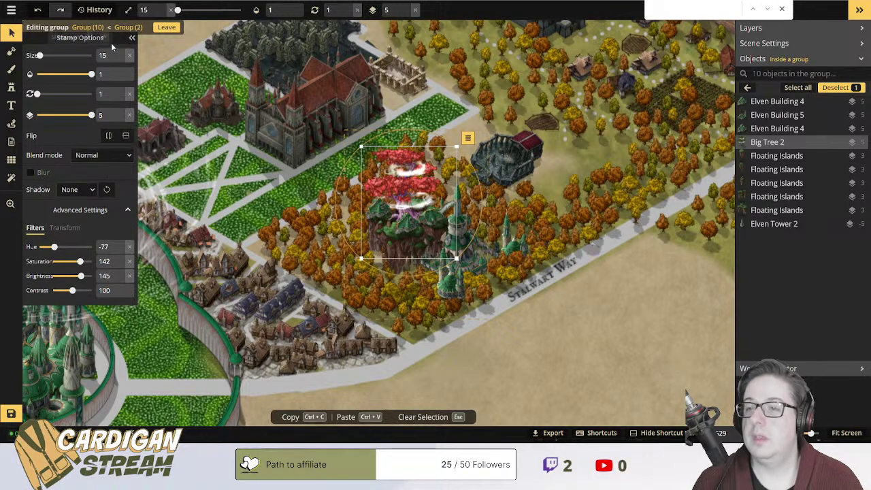
# Collapse the stamp options and save the map.
pyautogui.click(131, 40)
pyautogui.click(10, 10)
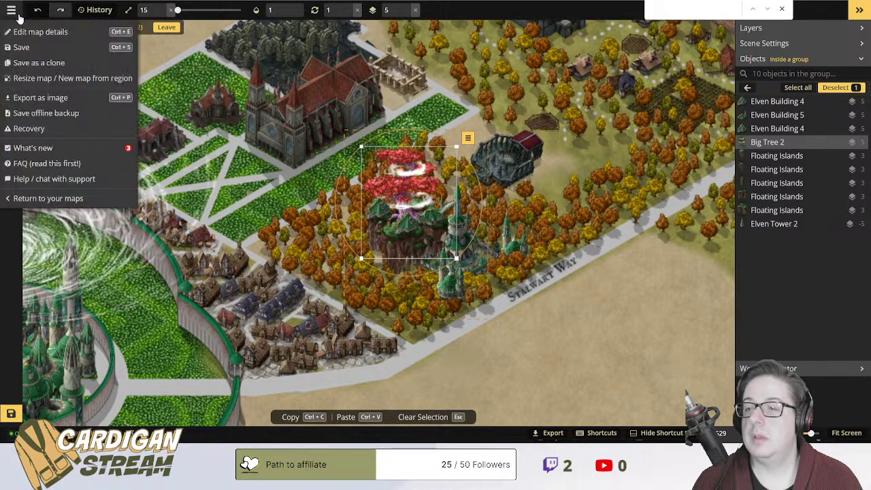
pyautogui.hotkey('ctrl', 's')
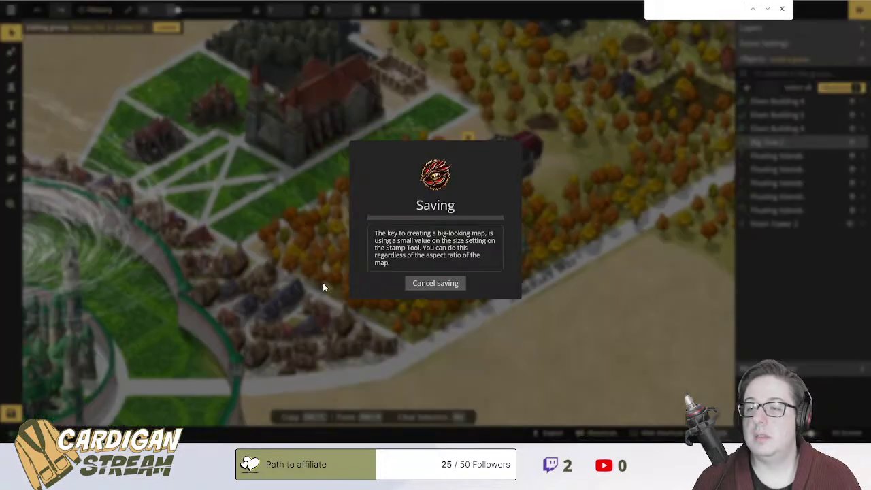